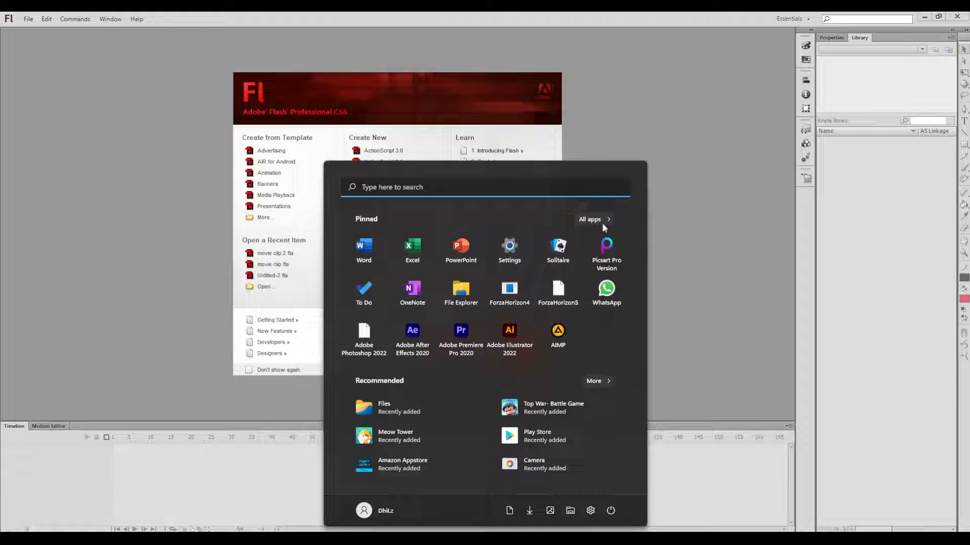
scroll(443, 314, down, 5)
scroll(453, 345, up, 2)
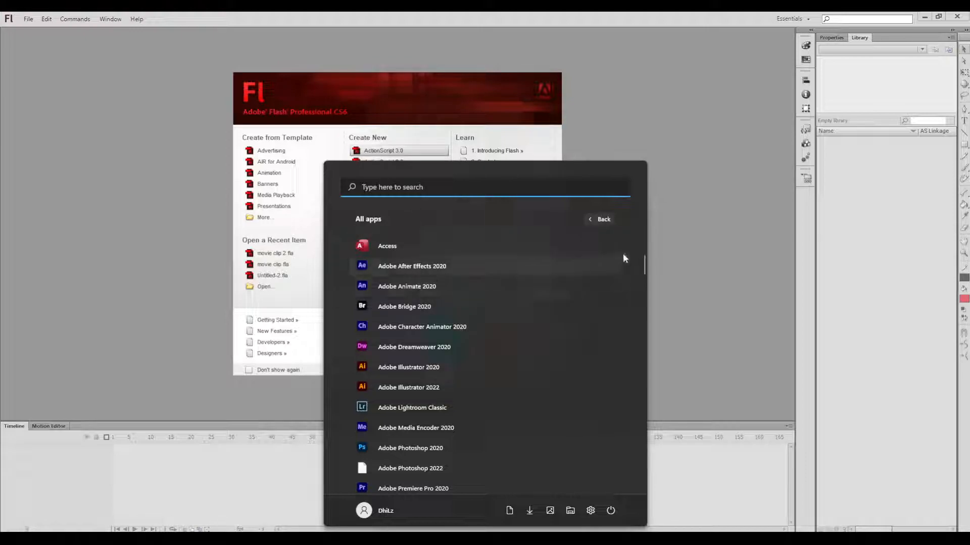
click(735, 255)
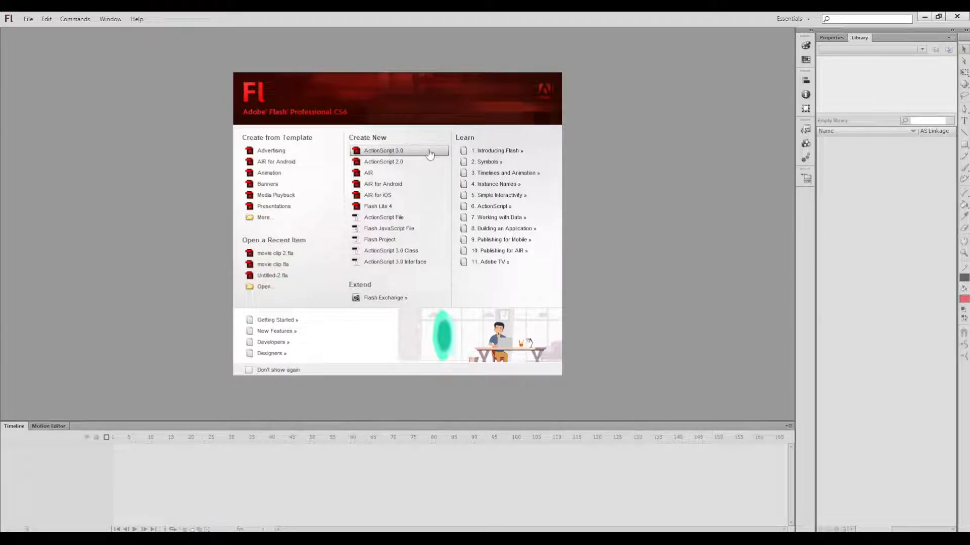
Create a new ActionScript 3.0 document and fit the stage in the window
click(384, 151)
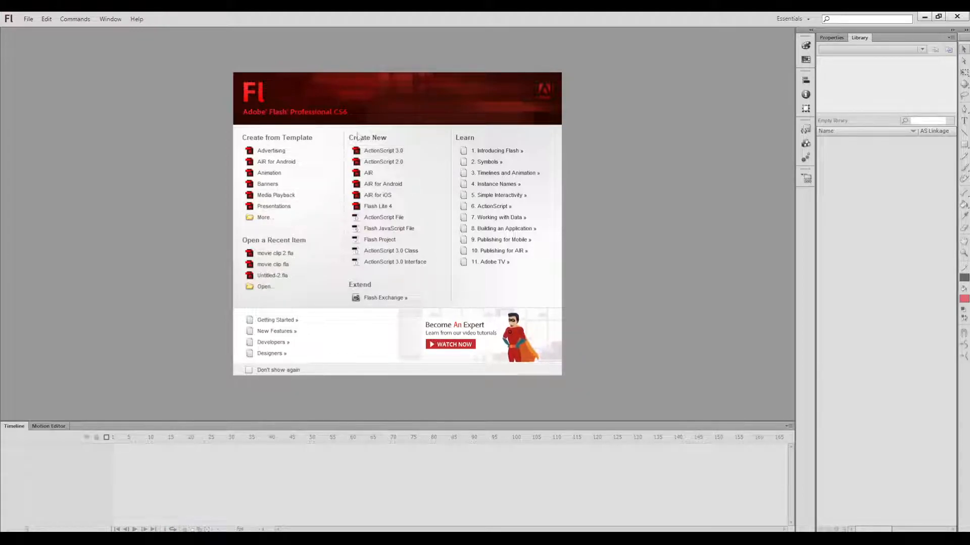
click(385, 151)
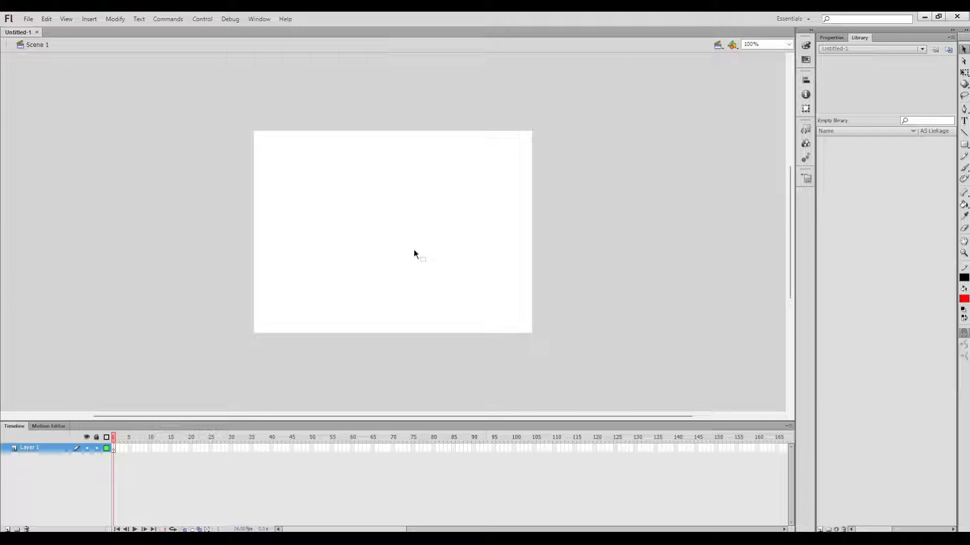
click(788, 44)
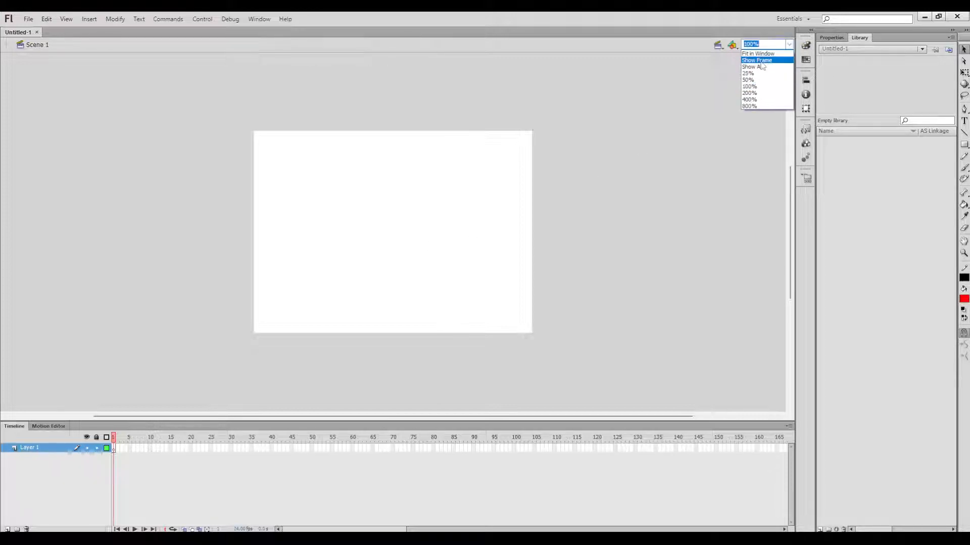
click(758, 53)
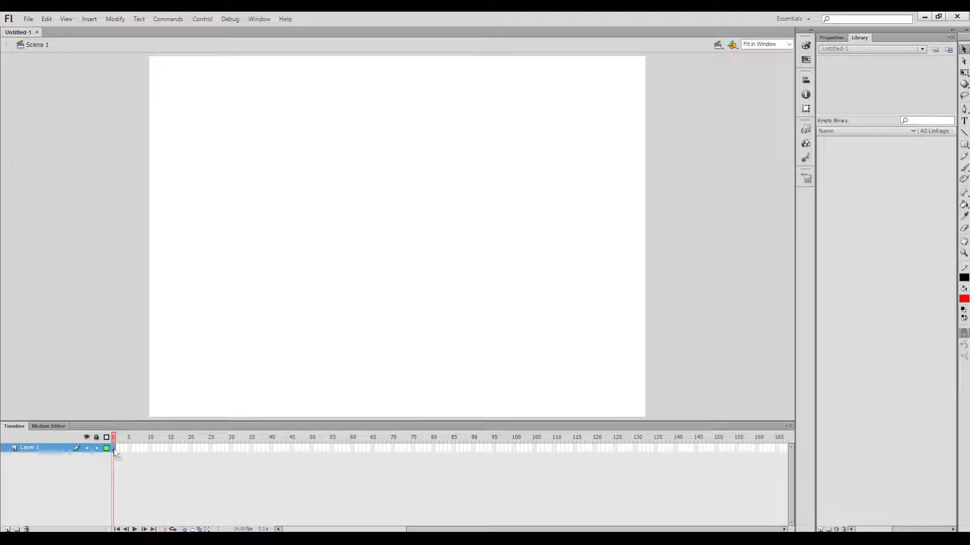
On frame 1, draw a circle about 72 px wide with the Oval tool near the stage's left edge, using a light orange fill
click(836, 39)
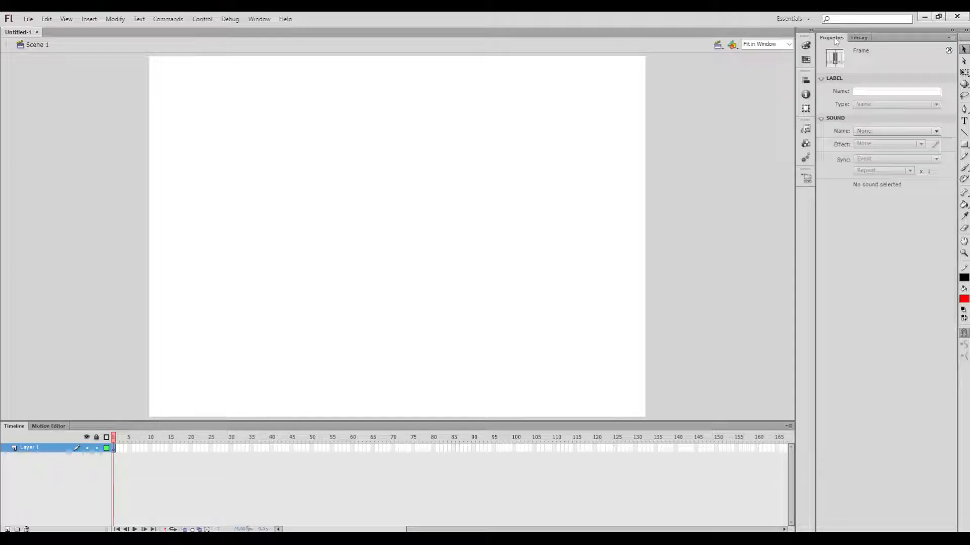
click(534, 194)
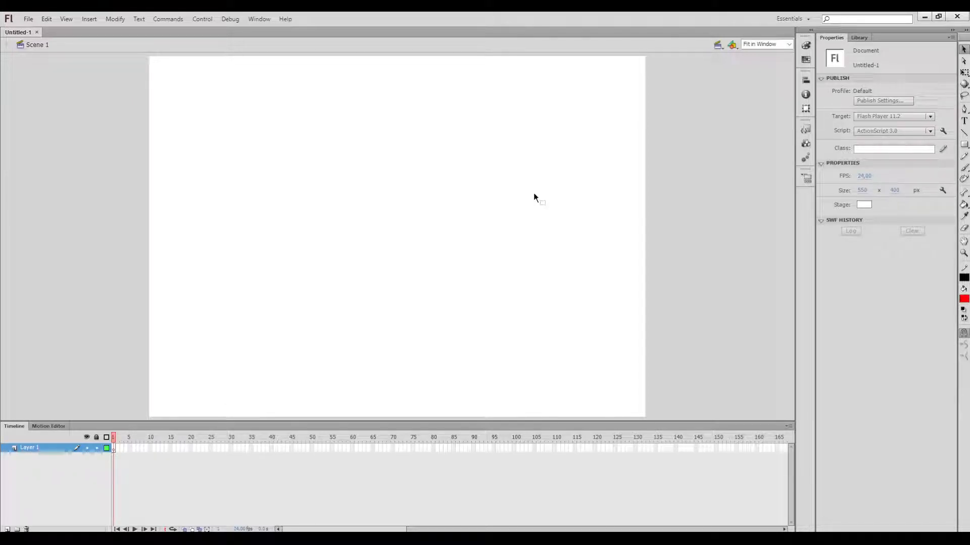
click(113, 448)
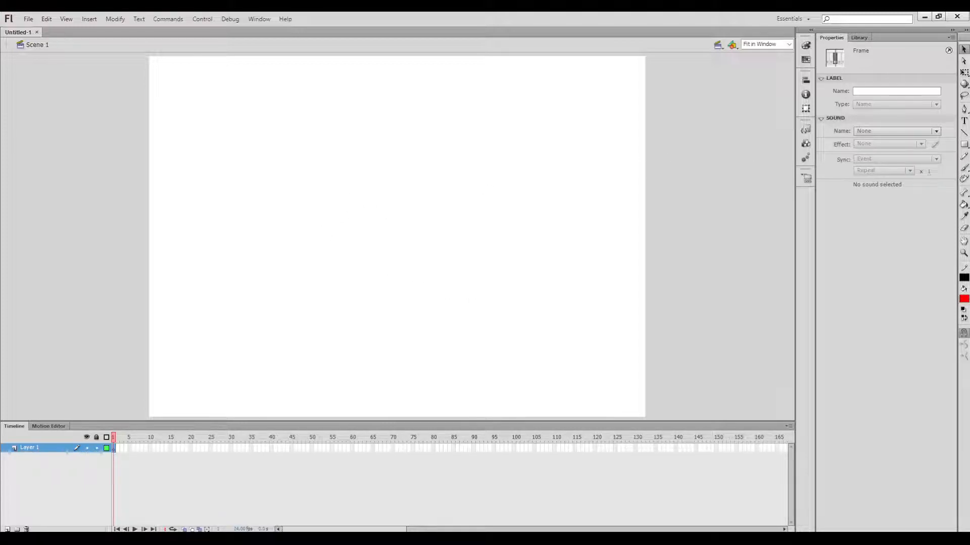
click(964, 145)
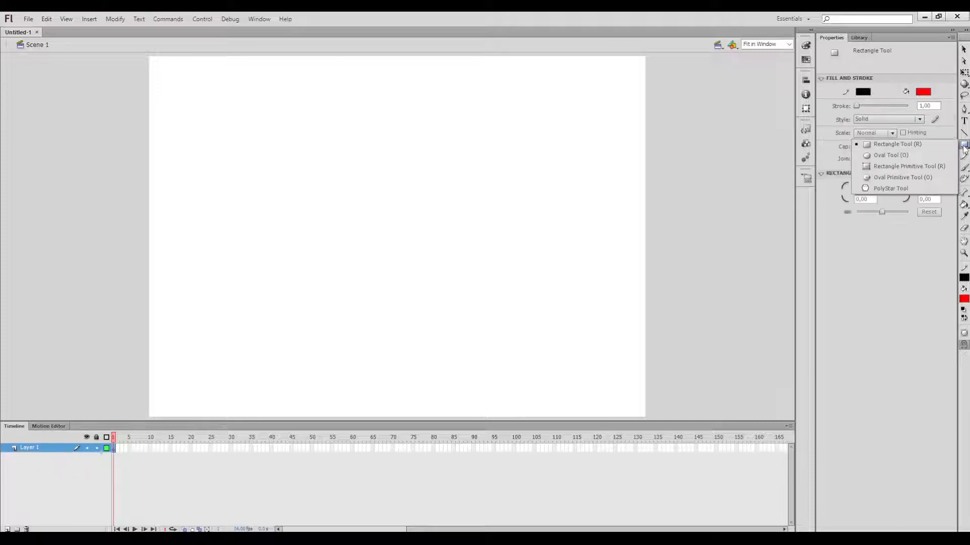
click(890, 155)
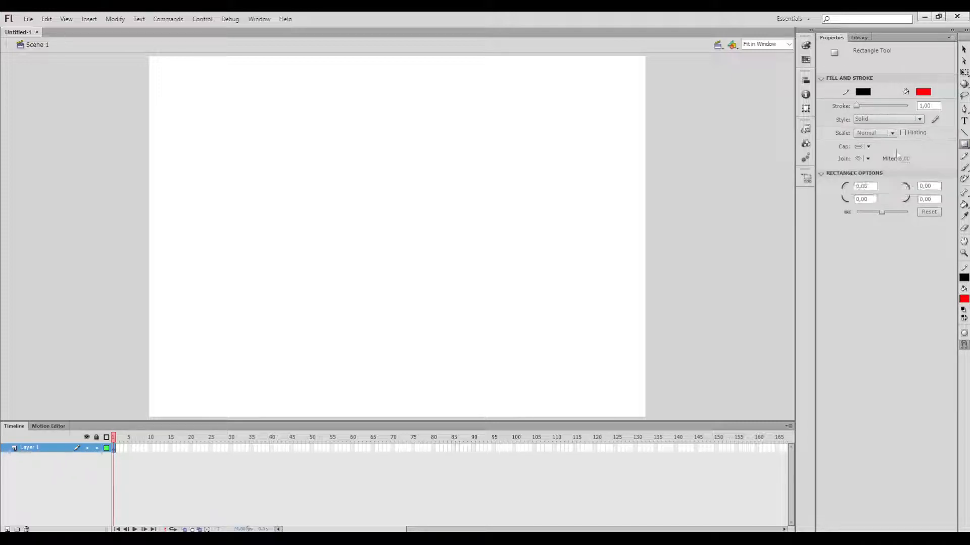
click(923, 92)
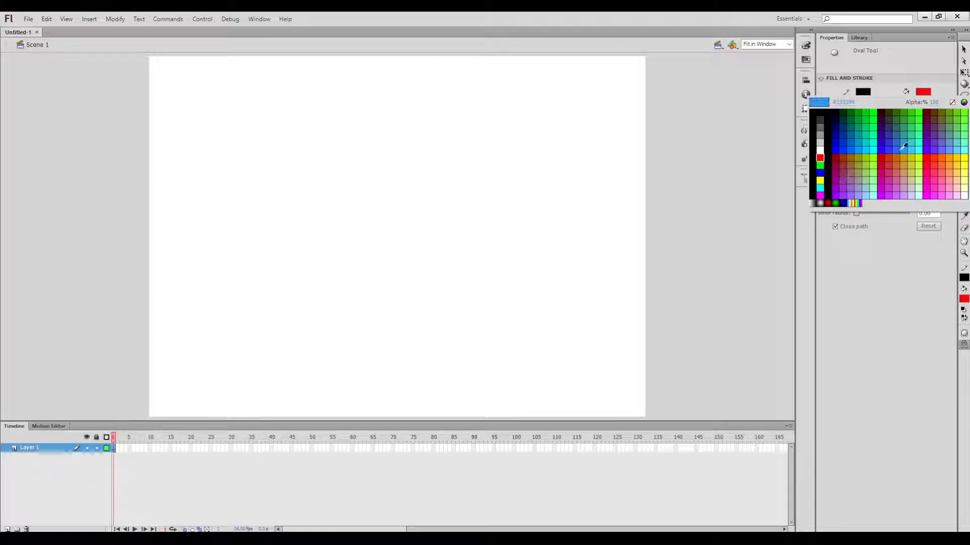
click(959, 170)
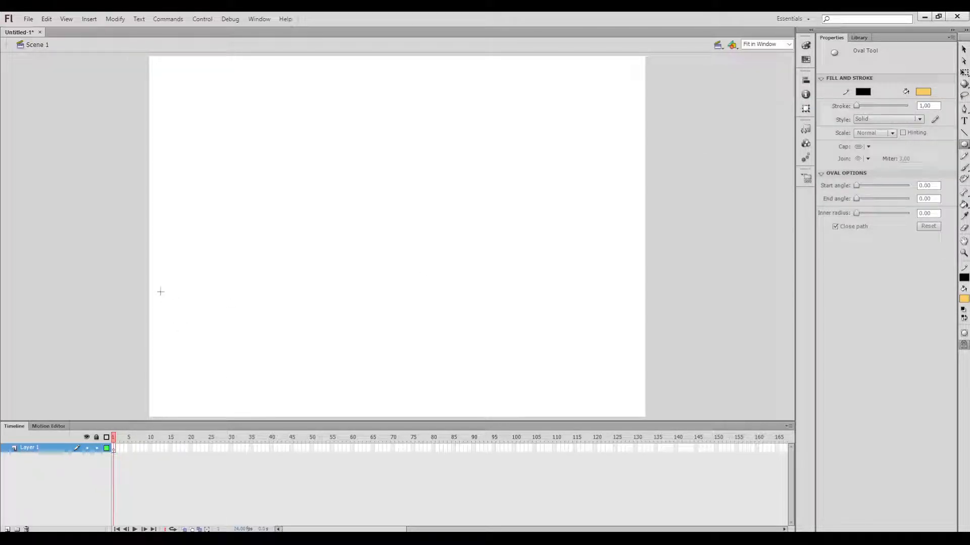
drag(160, 278, 224, 320)
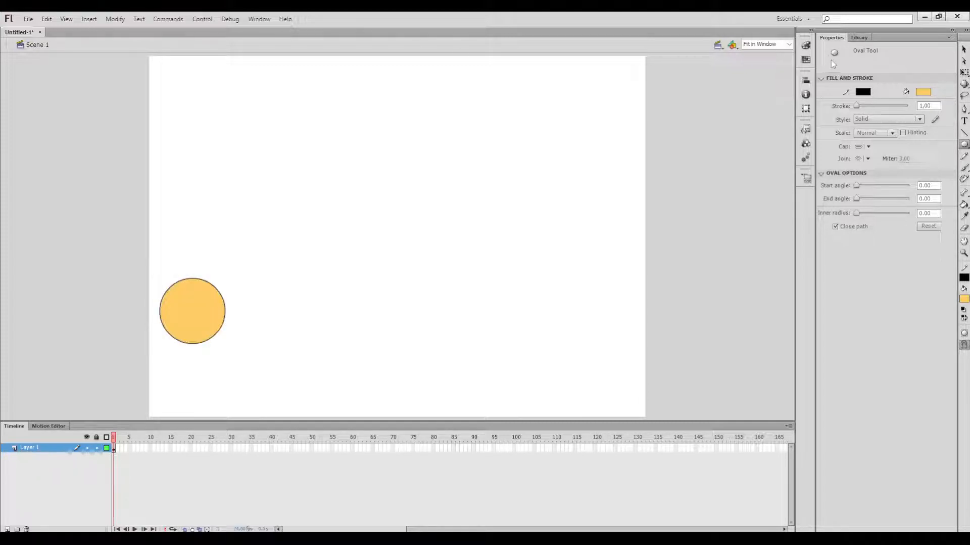
Move the whole circle, fill and outline, straight down to the stage's lower-left corner at about Y 313
click(963, 48)
double_click(200, 308)
mouse_move(199, 303)
mouse_down()
mouse_move(193, 361)
mouse_move(199, 357)
mouse_up()
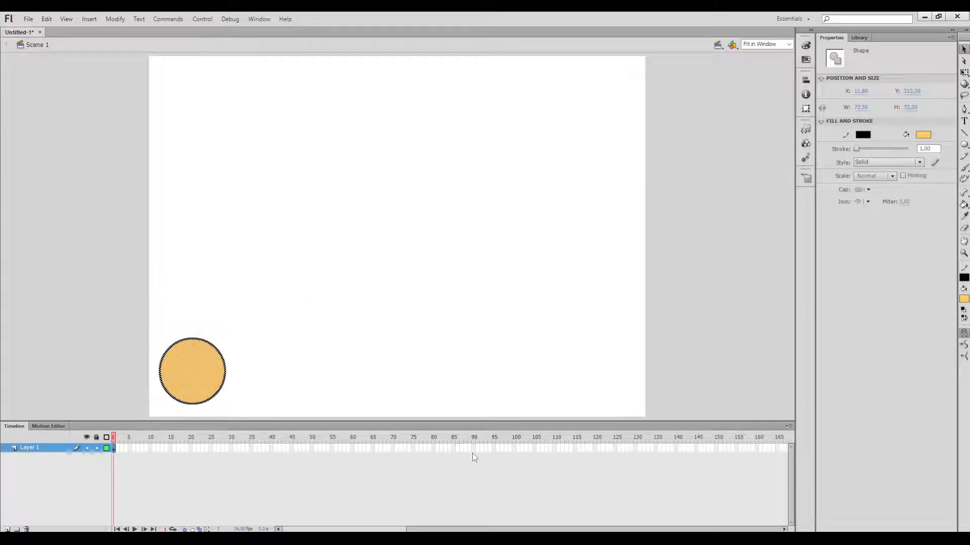
Extend Layer 1 by inserting a frame at frame 25
click(231, 448)
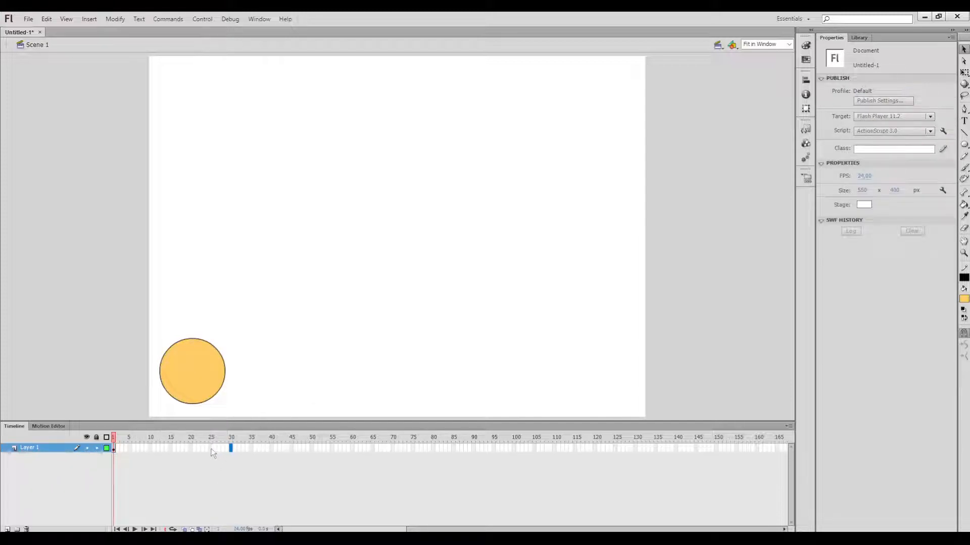
click(215, 448)
click(203, 449)
right_click(211, 449)
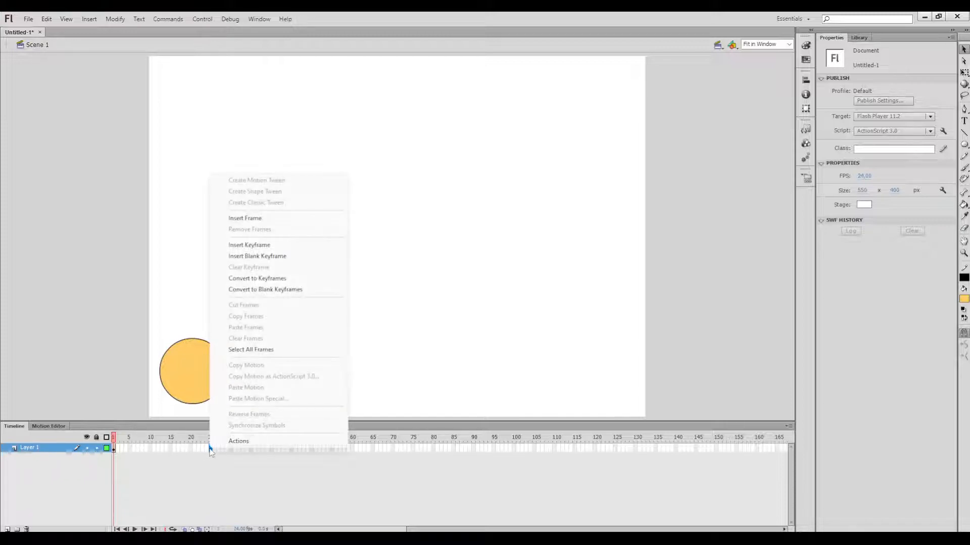
click(236, 218)
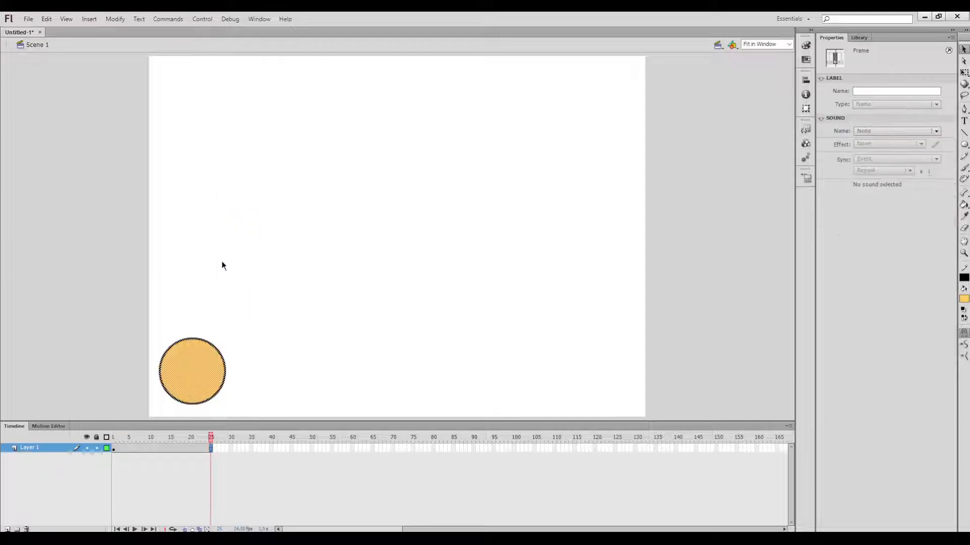
Create a motion tween for the circle and move it horizontally to about X 447 at frame 25, converting it to a symbol
right_click(180, 448)
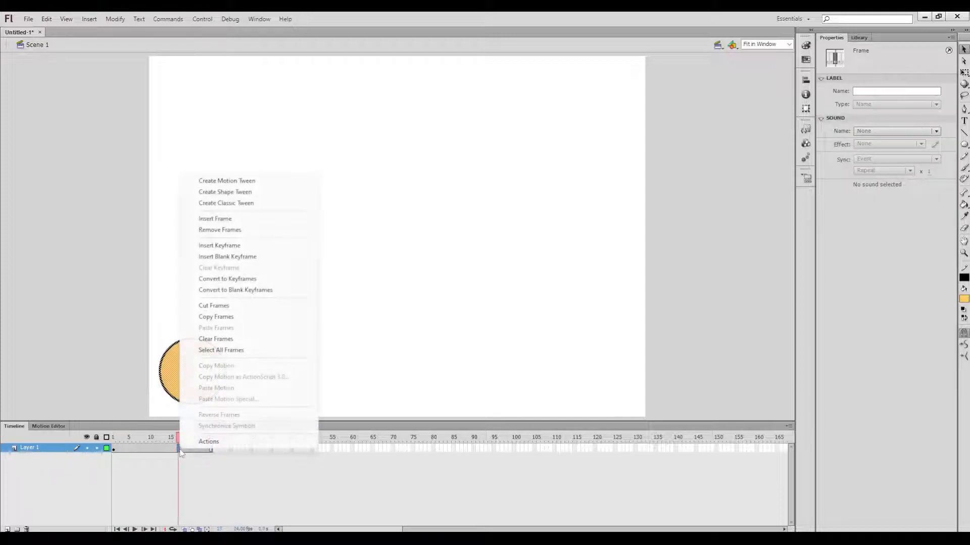
click(222, 181)
click(551, 297)
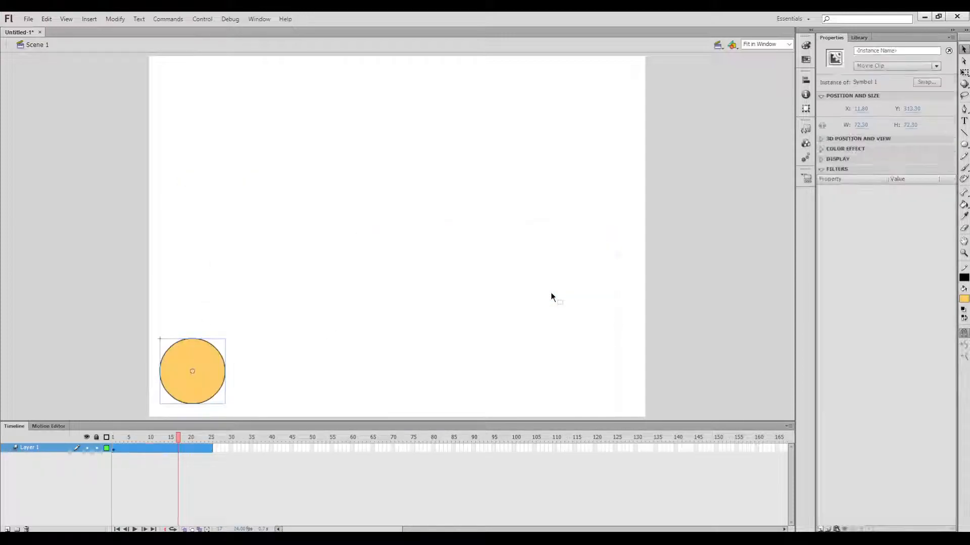
click(211, 449)
drag(199, 401, 592, 386)
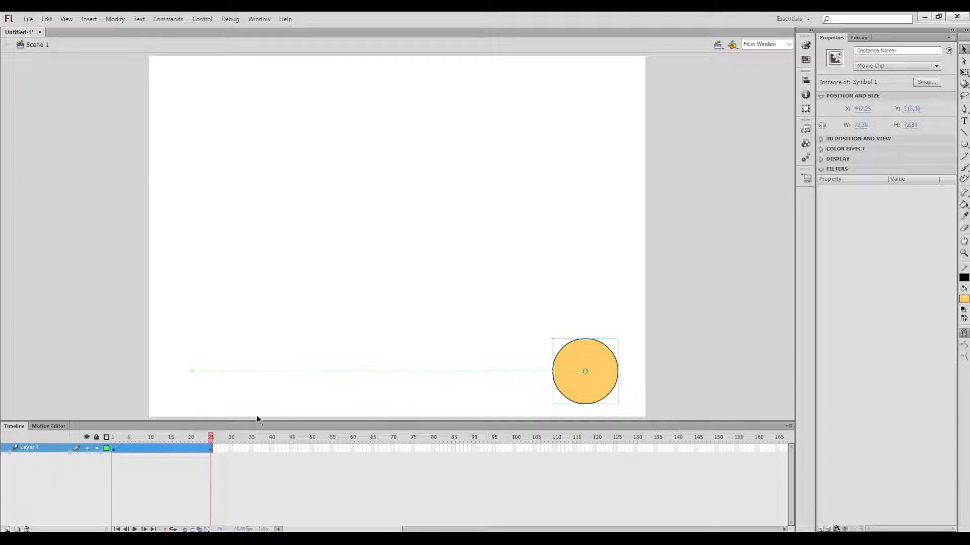
Play the horizontal motion tween from frame 1 several times to check the circle's movement
click(115, 439)
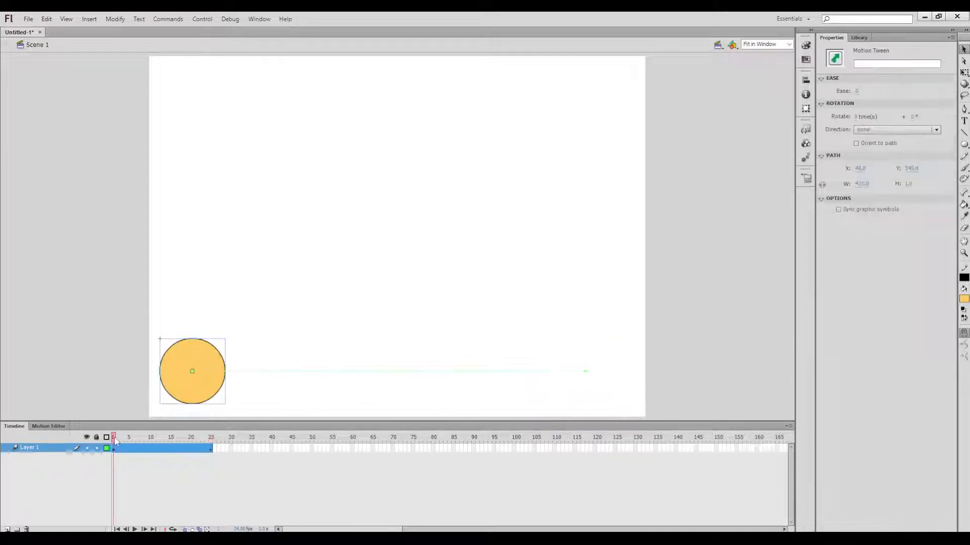
key(Return)
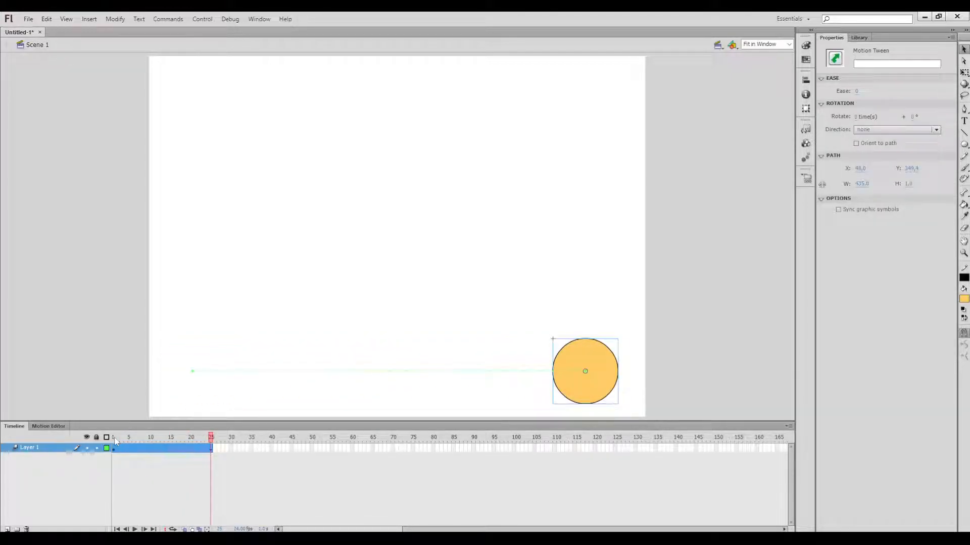
click(115, 440)
key(Return)
click(114, 444)
mouse_move(114, 445)
mouse_down()
mouse_move(212, 440)
mouse_move(112, 427)
mouse_move(130, 438)
mouse_move(201, 438)
mouse_move(104, 438)
mouse_up()
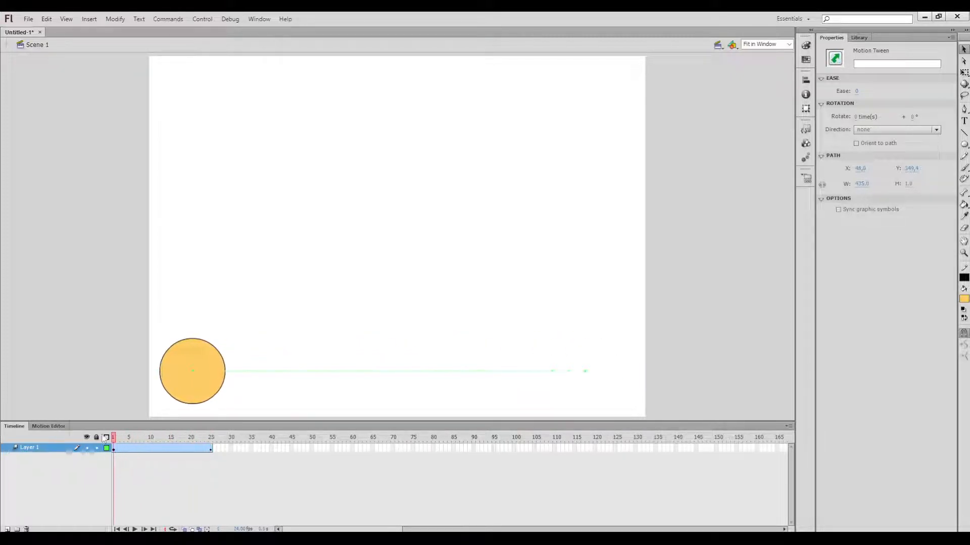
key(Return)
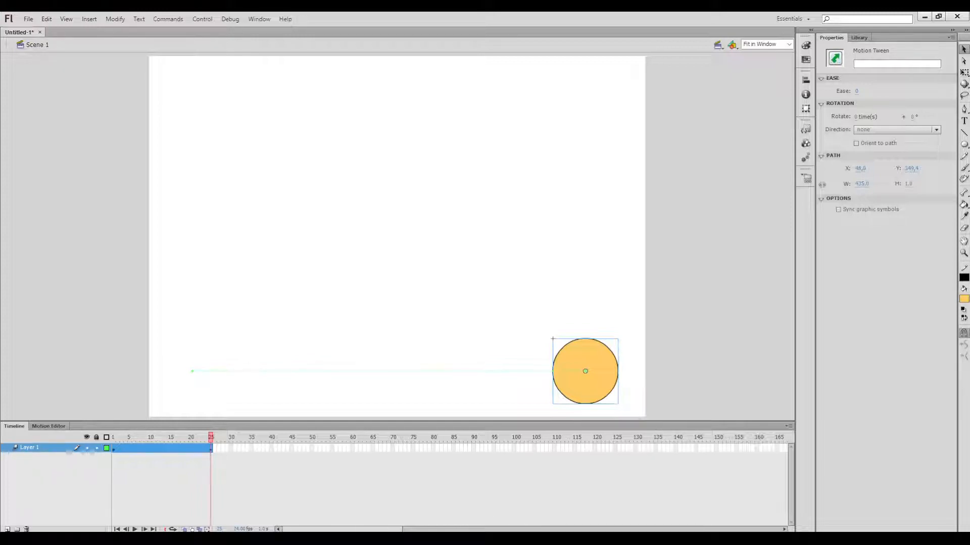
key(Return)
Bend the motion path by moving the circle to the stage's upper right at frame 25, up-left at frame 18 and down-right at frame 8
drag(609, 377, 612, 120)
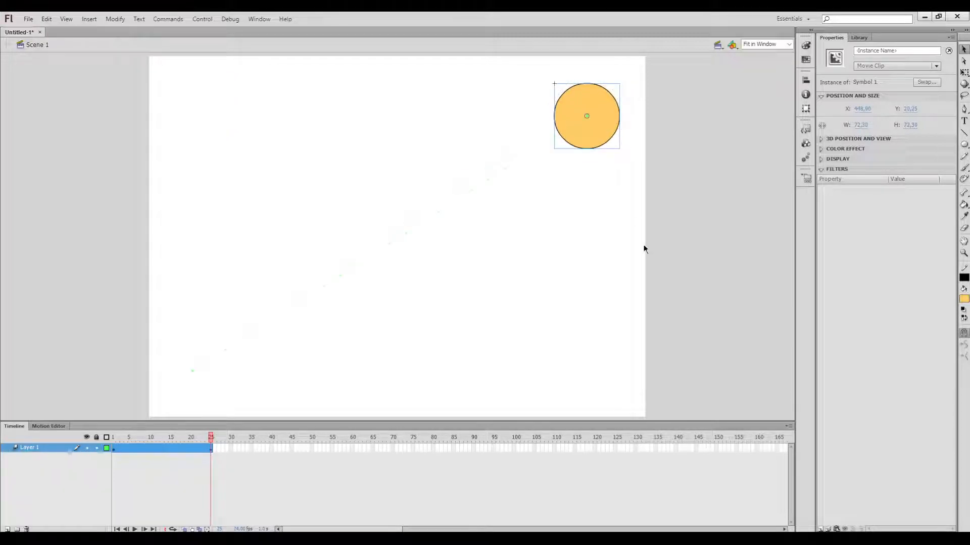
click(183, 447)
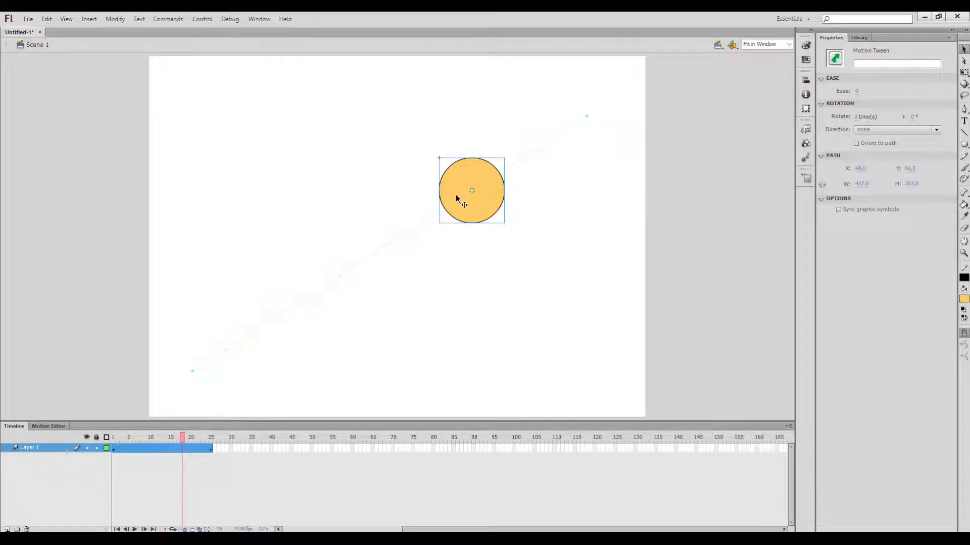
drag(477, 206, 405, 156)
click(142, 439)
drag(300, 278, 359, 333)
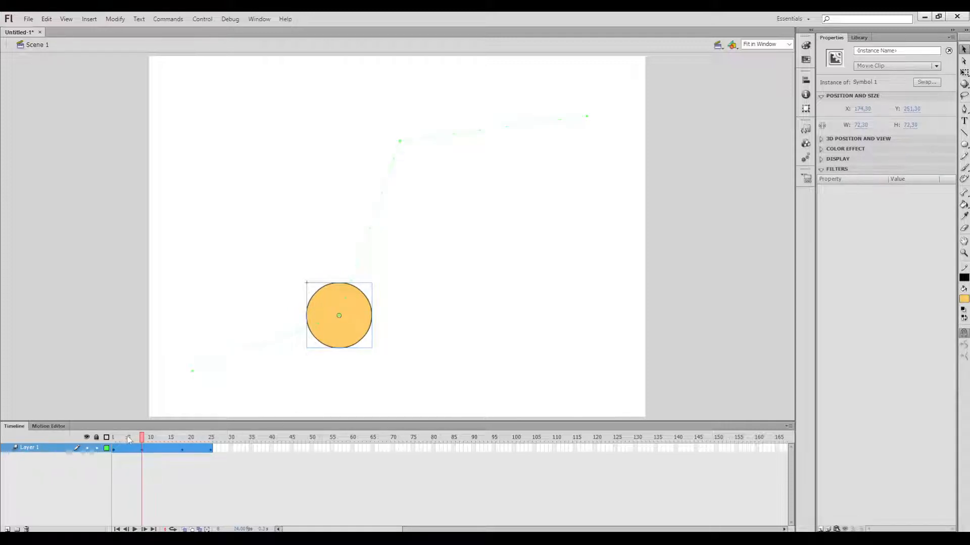
Preview the bent motion tween from frame 1 and shift the path's upper bend point slightly up and to the right
click(113, 439)
key(Return)
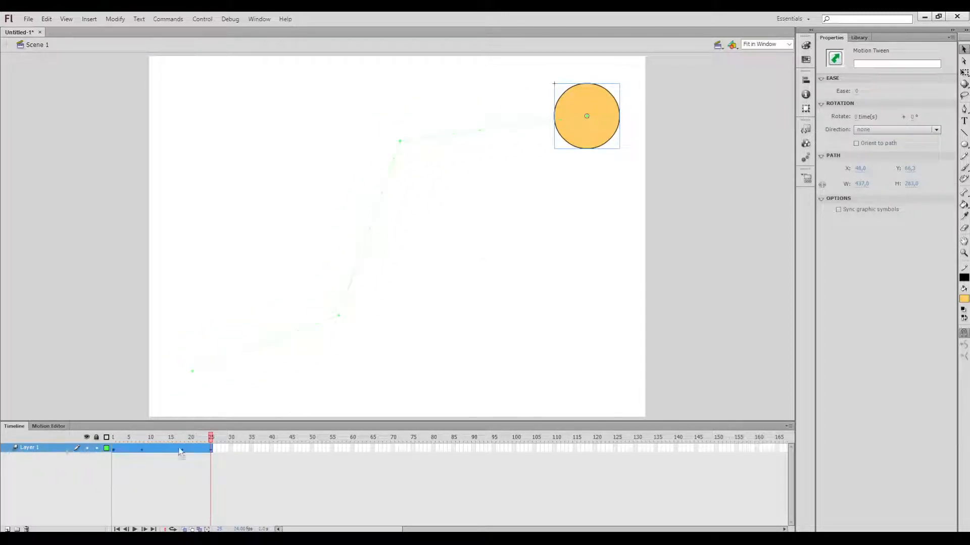
click(113, 439)
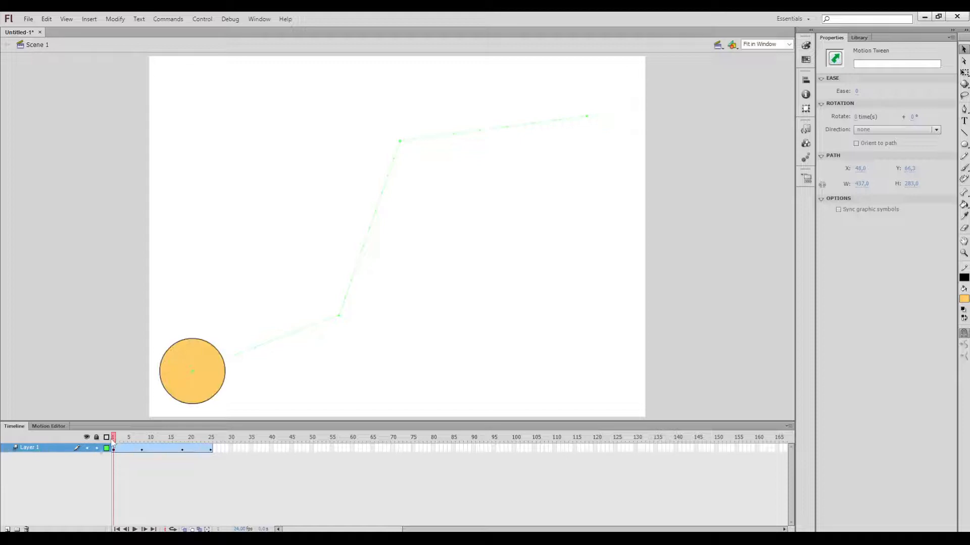
click(112, 444)
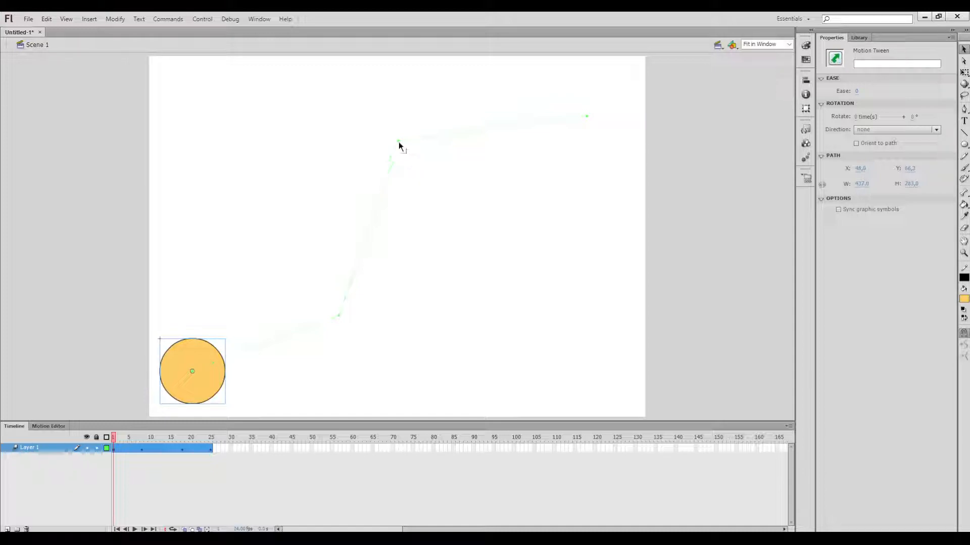
drag(399, 142, 415, 130)
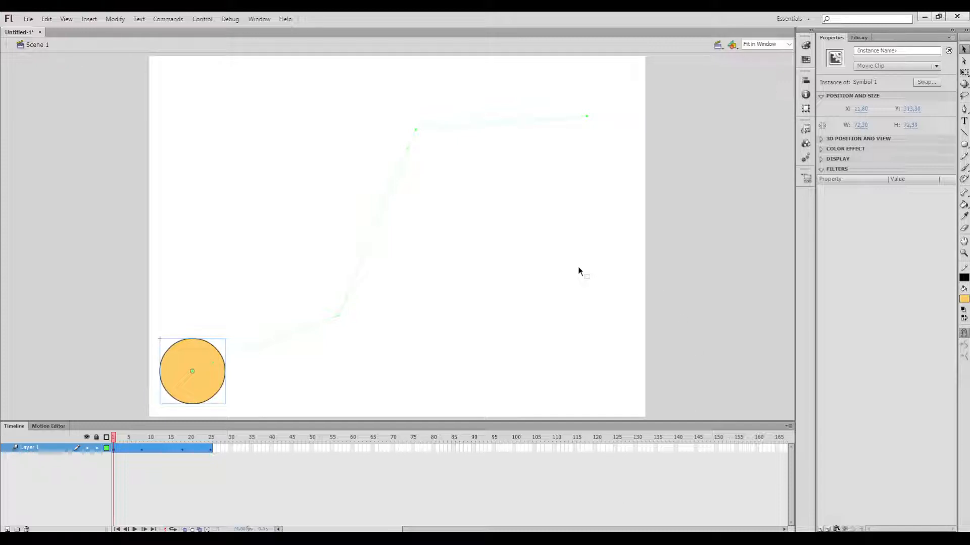
Add a new scene to the document
click(95, 22)
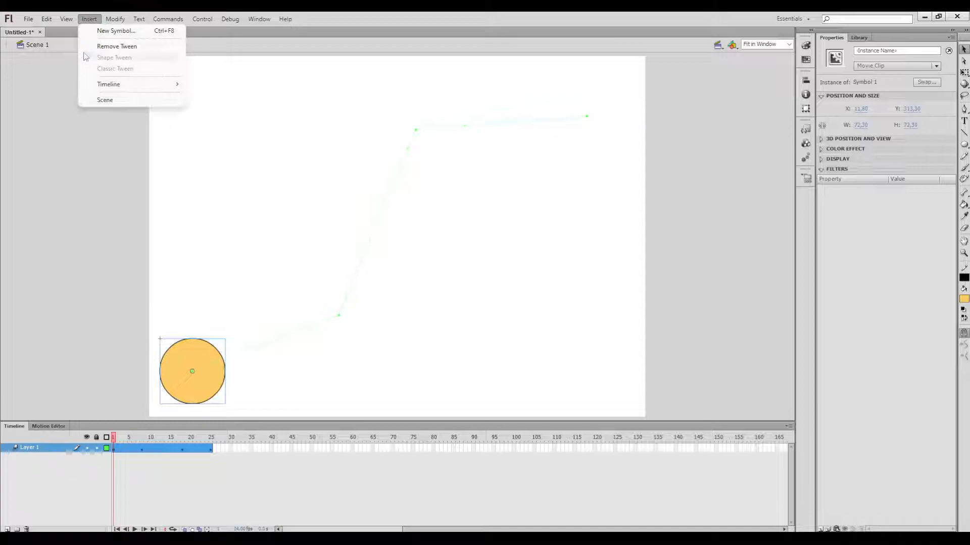
click(105, 101)
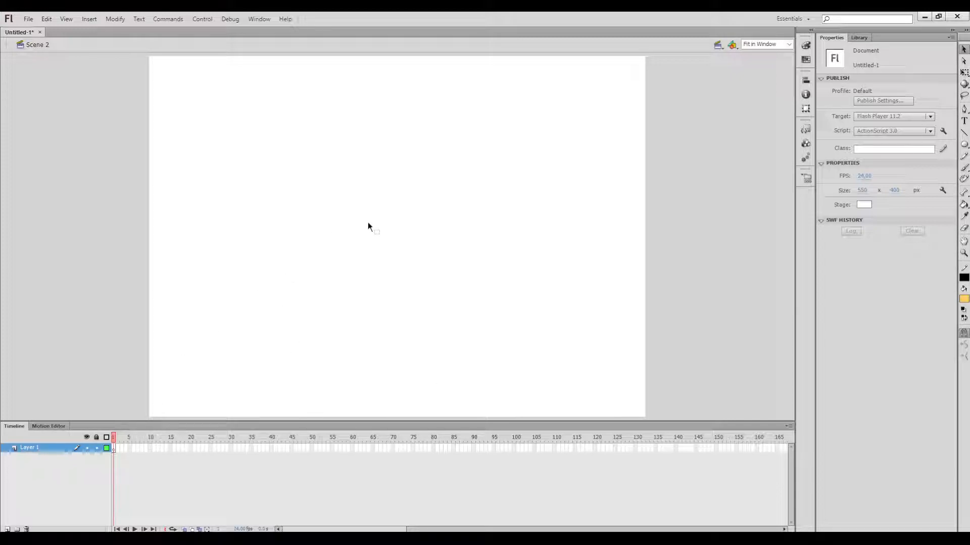
click(74, 23)
key(Escape)
click(252, 19)
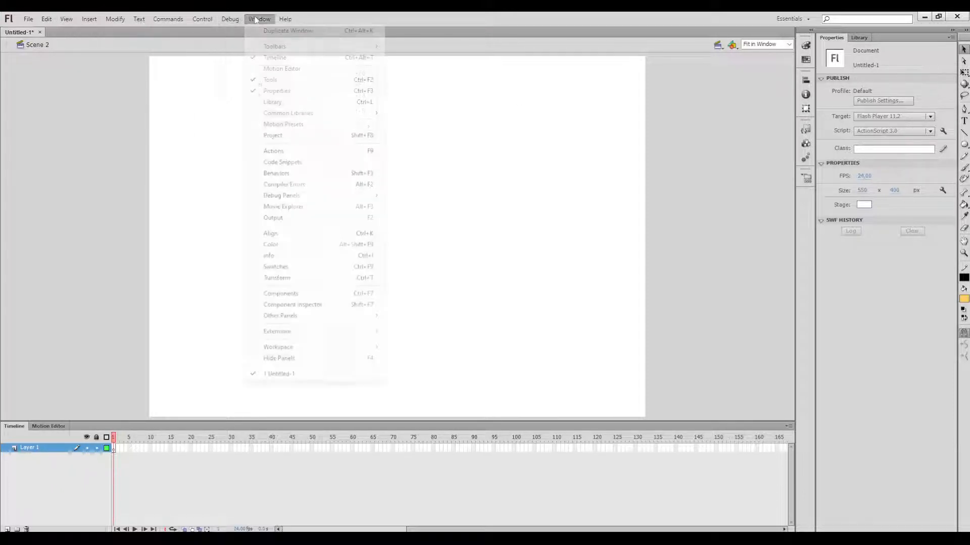
mouse_move(325, 348)
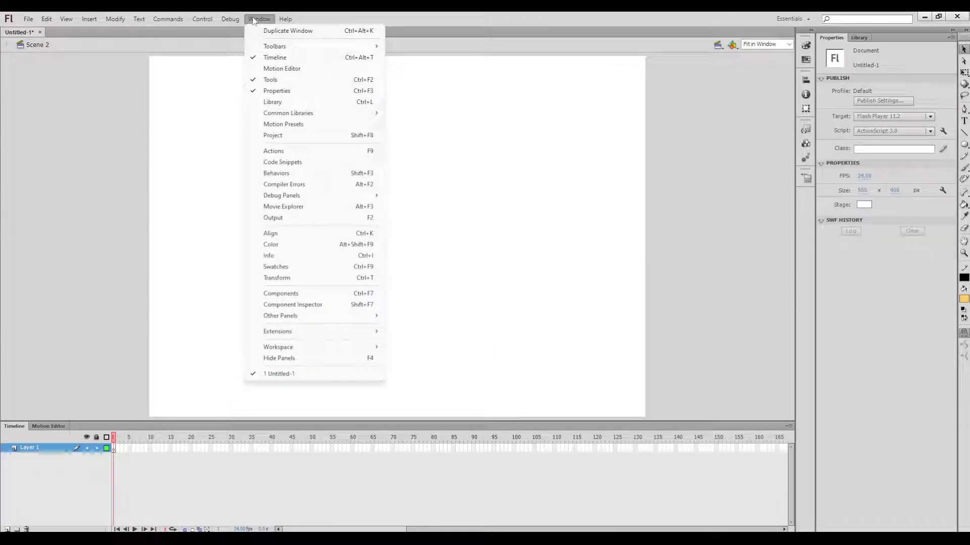
Go to Scene 1 and play the circle's motion tween
mouse_move(65, 20)
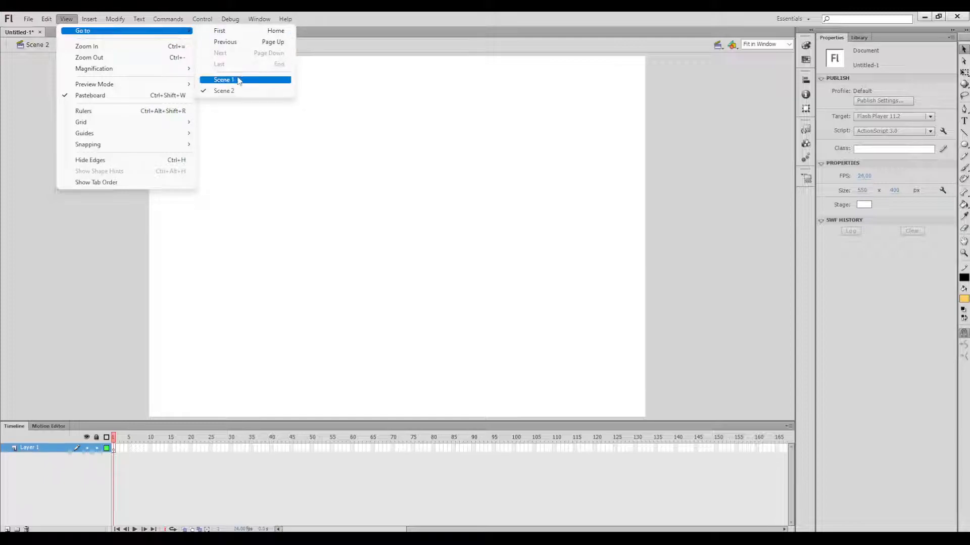
click(238, 80)
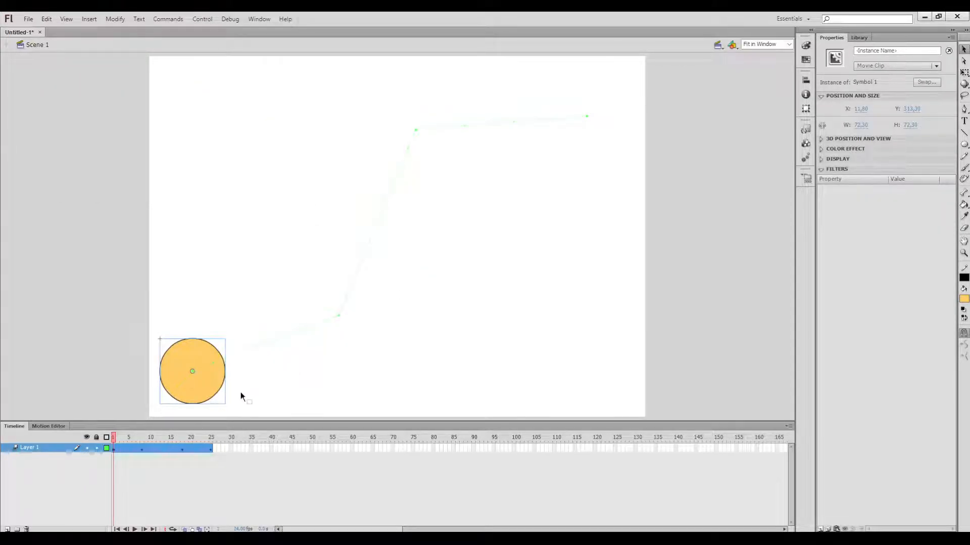
key(Return)
key(Return)
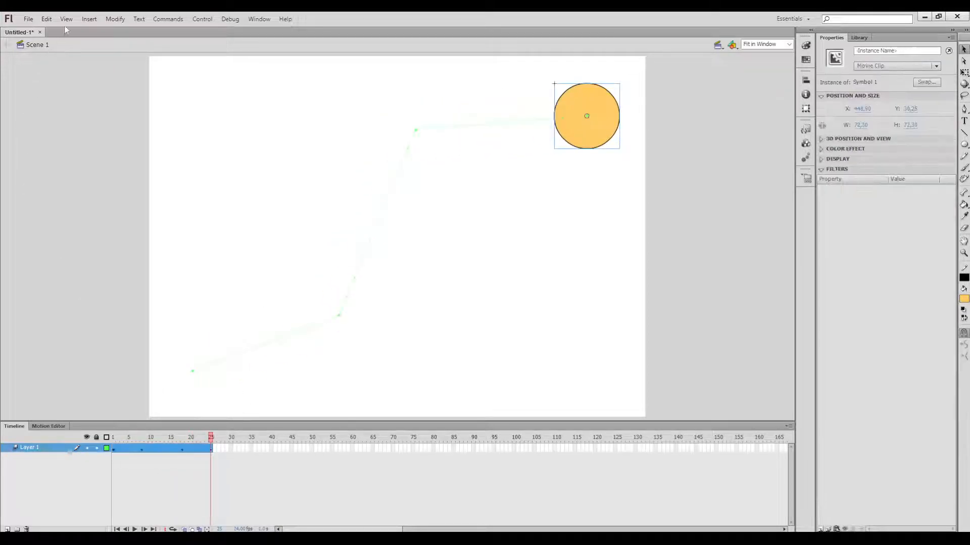
Go back to the empty Scene 2 from Scene 1
click(66, 18)
mouse_move(126, 31)
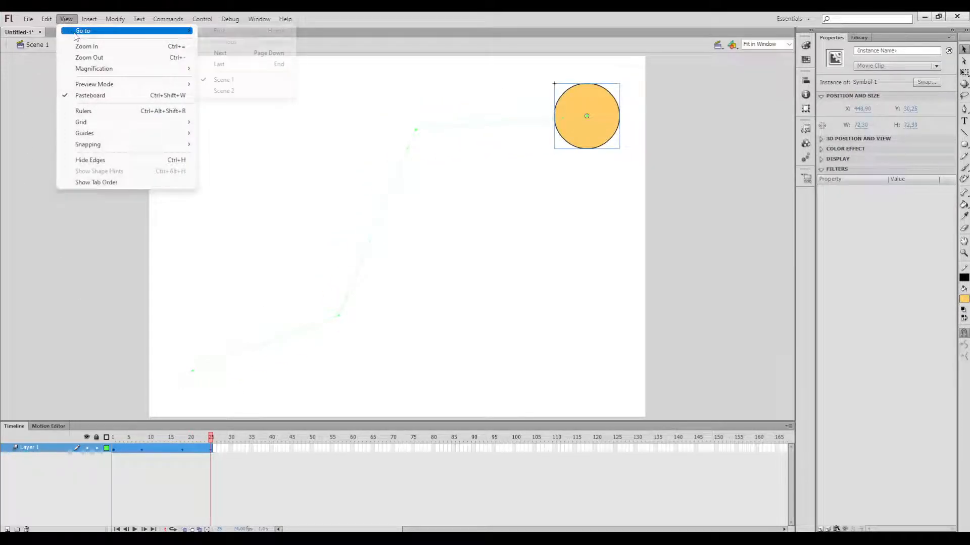
click(225, 91)
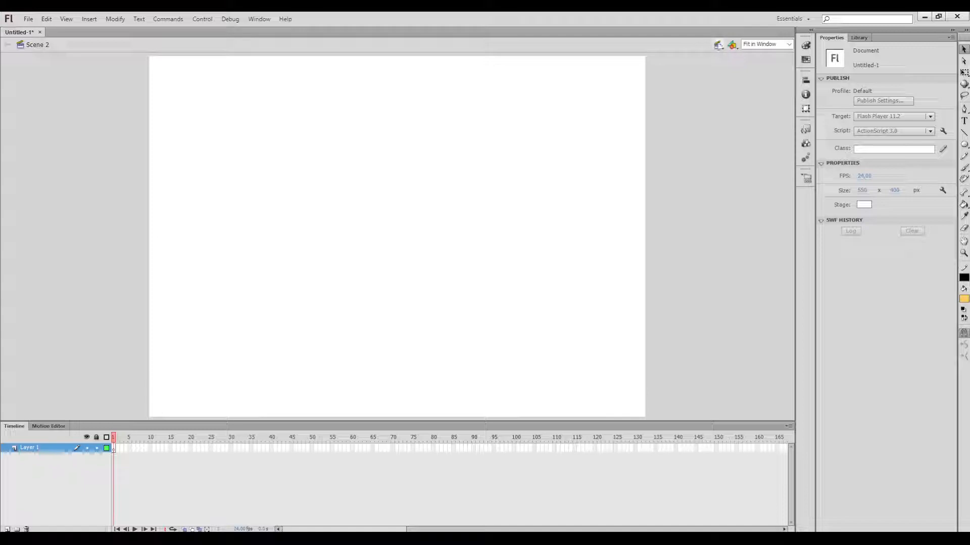
click(65, 19)
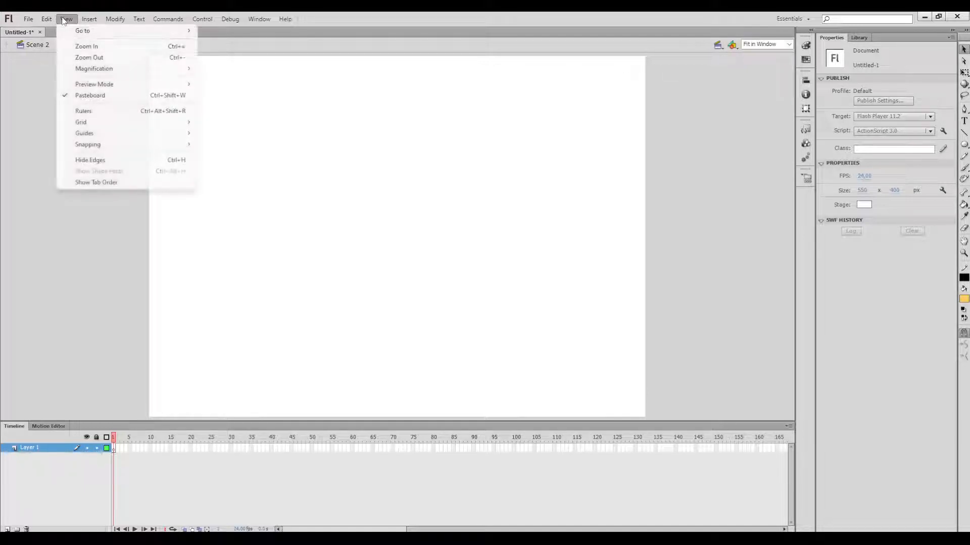
mouse_move(84, 37)
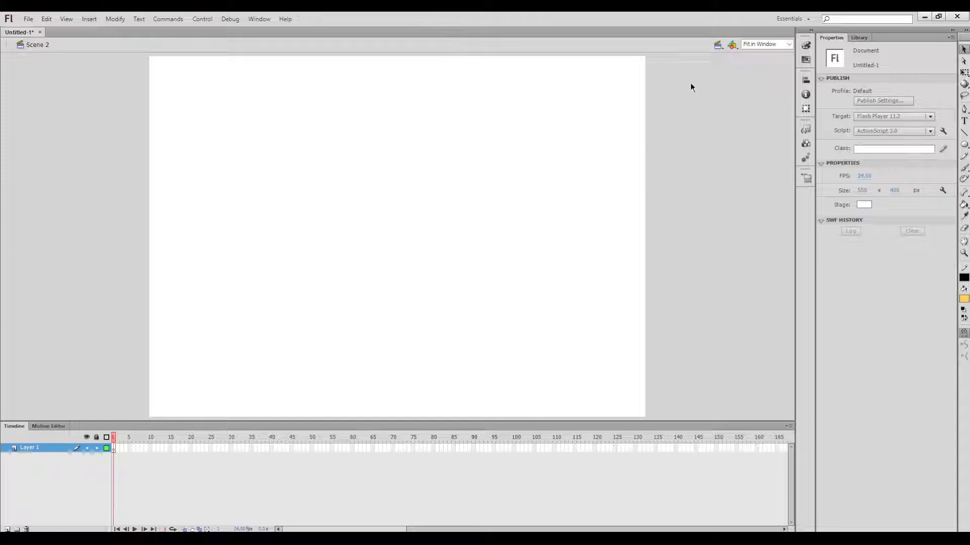
Switch back and forth between Scene 1 and Scene 2 to compare them, ending in Scene 2
click(719, 46)
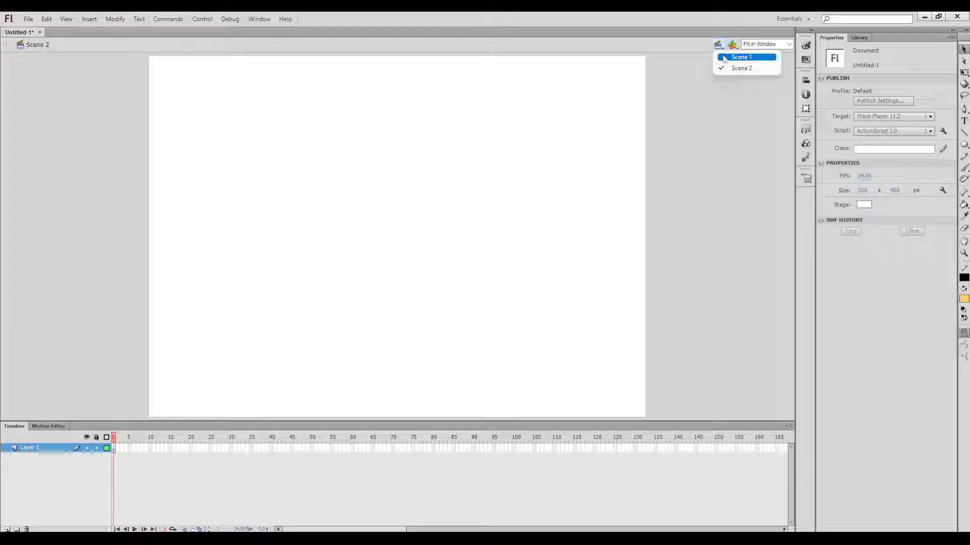
click(724, 57)
click(718, 45)
click(725, 68)
click(718, 44)
click(725, 57)
click(718, 45)
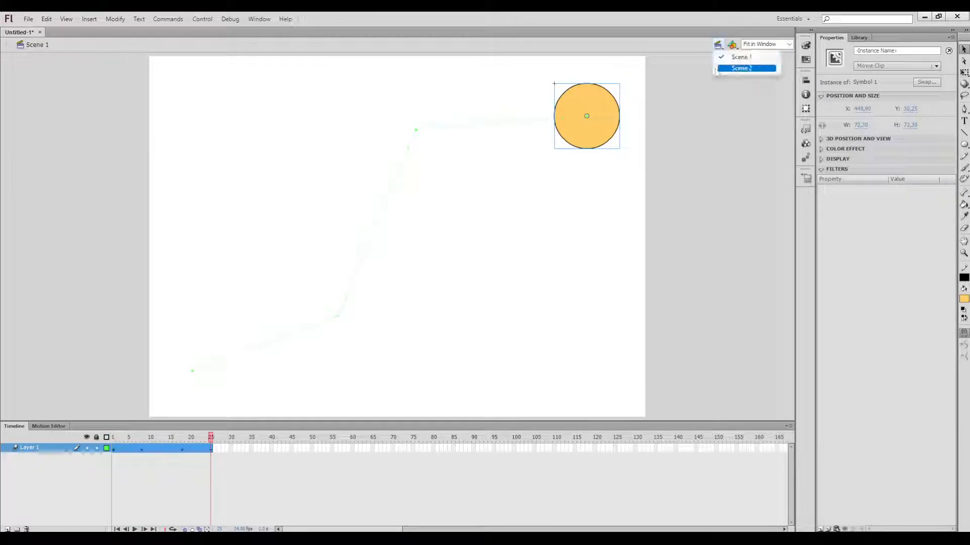
click(717, 68)
click(718, 45)
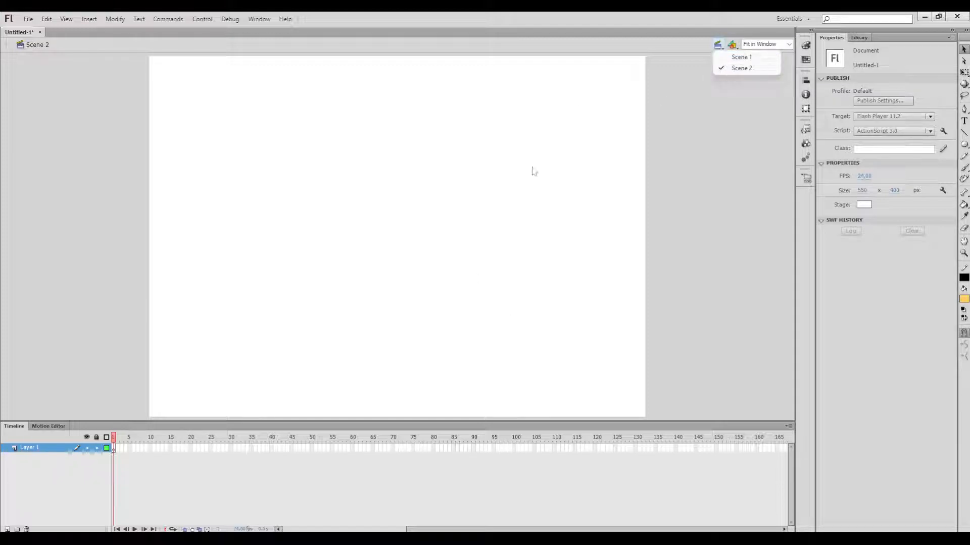
click(730, 55)
click(718, 45)
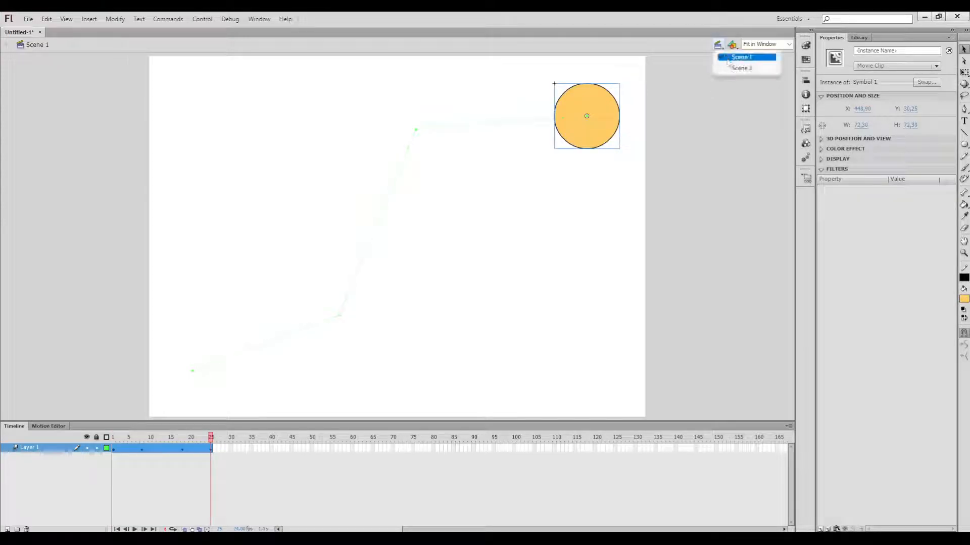
click(726, 69)
click(718, 45)
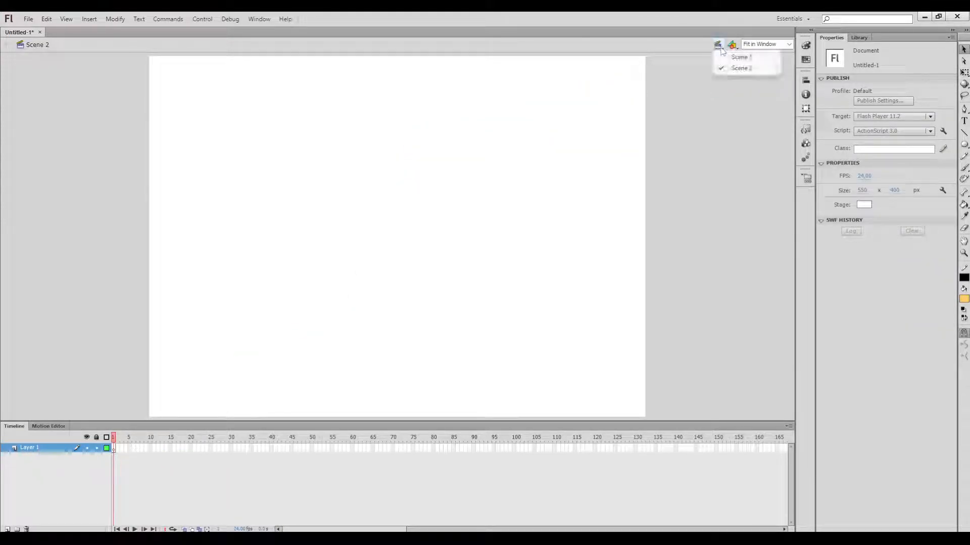
click(733, 69)
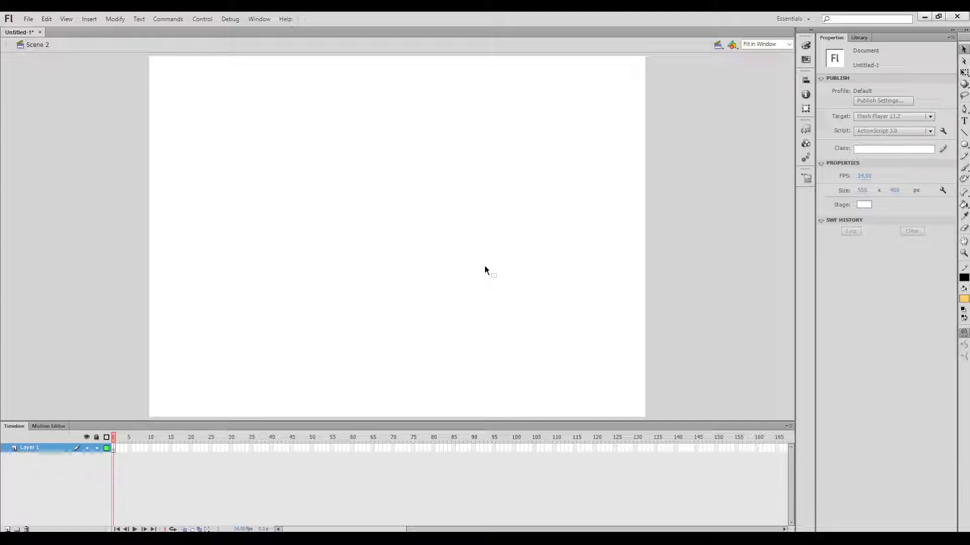
click(723, 49)
click(727, 56)
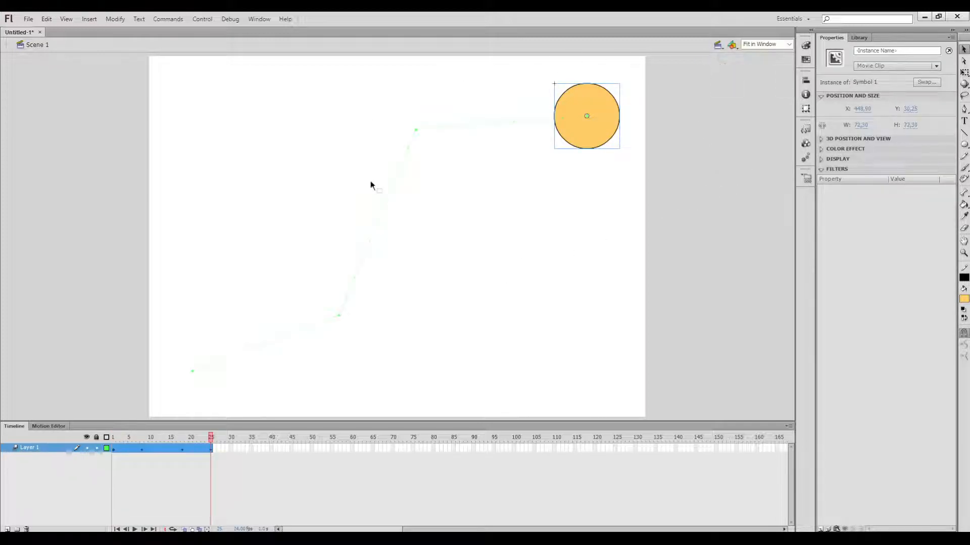
click(717, 46)
click(727, 68)
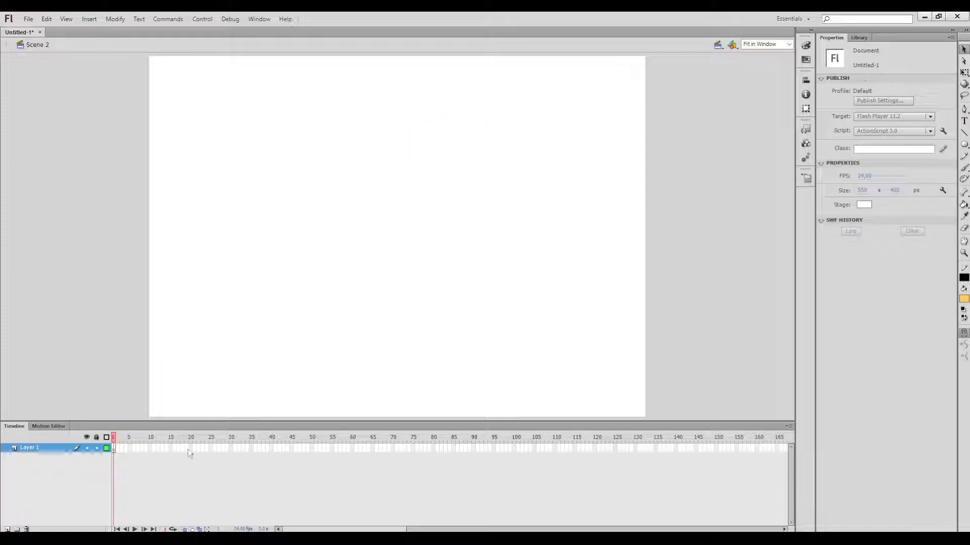
Draw an orange-red rectangle with a black outline, about 105 × 61 px, and place it just outside the stage's lower right edge
click(963, 144)
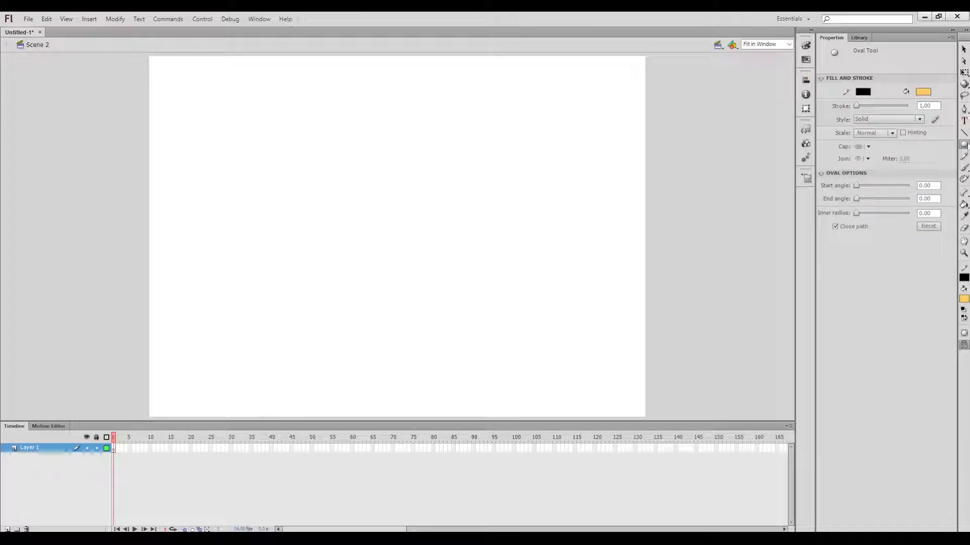
click(964, 145)
click(853, 145)
click(924, 92)
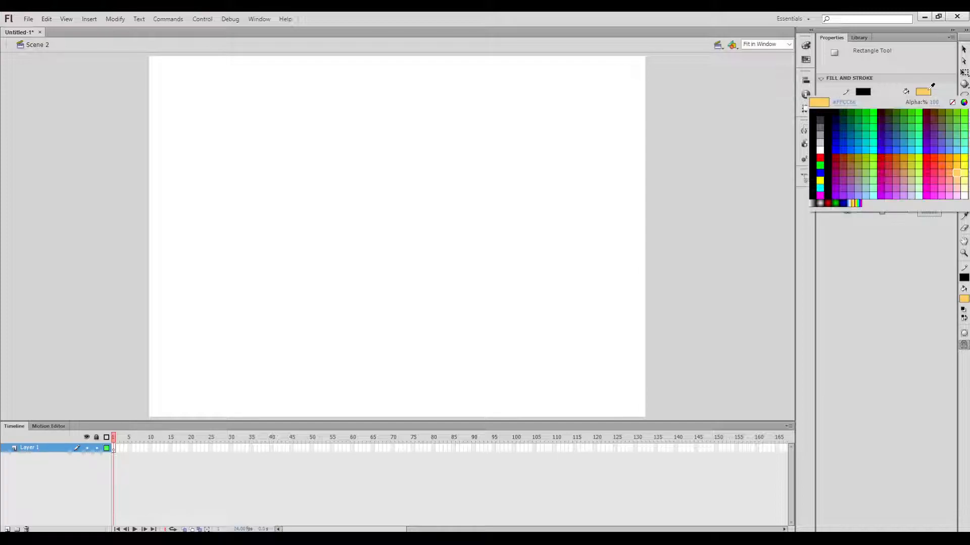
click(891, 157)
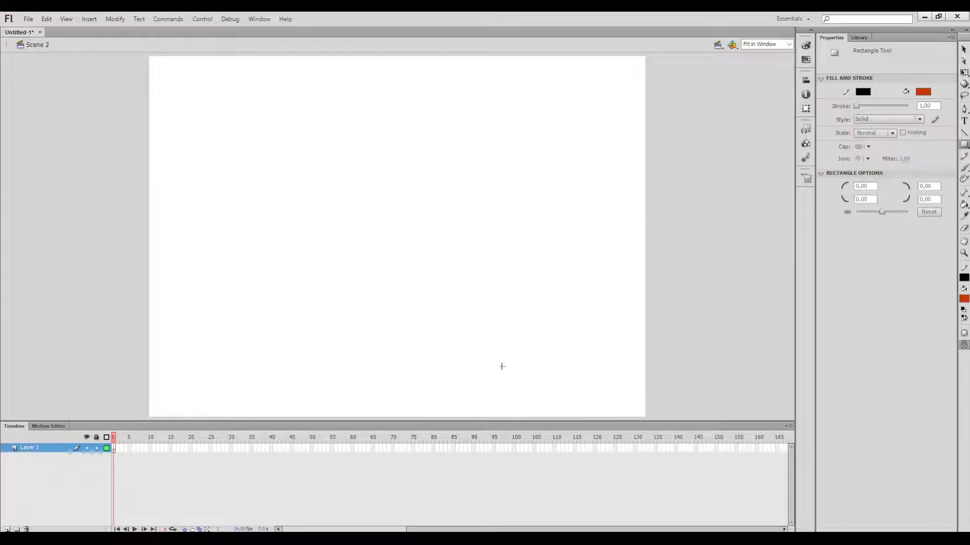
drag(575, 341, 743, 373)
click(963, 49)
double_click(654, 367)
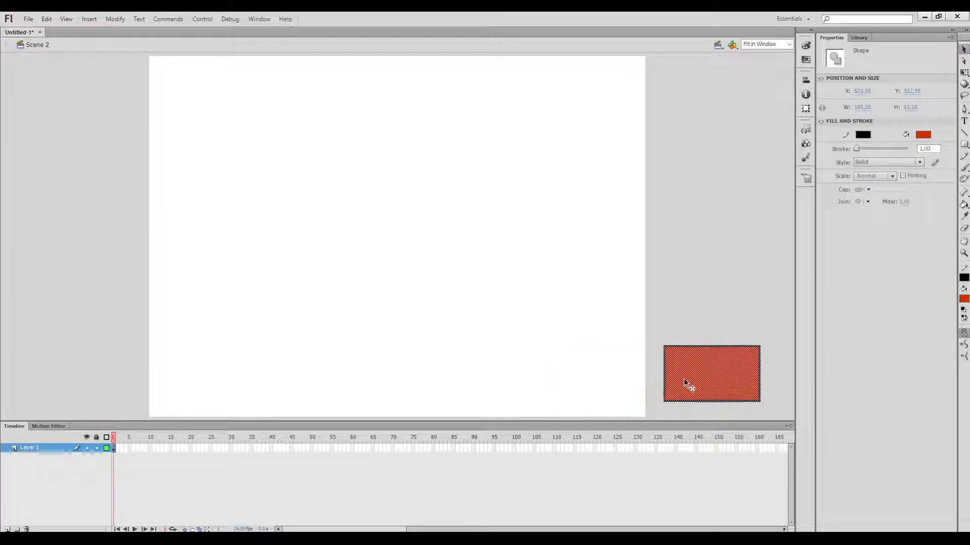
Extend Layer 1 to frame 25 and create a motion tween, converting the rectangle to a symbol
right_click(210, 448)
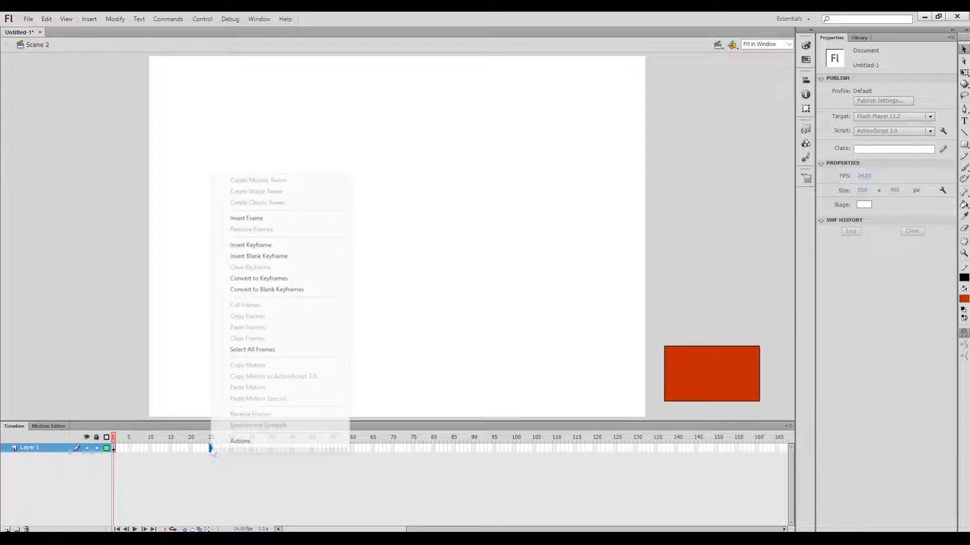
click(241, 219)
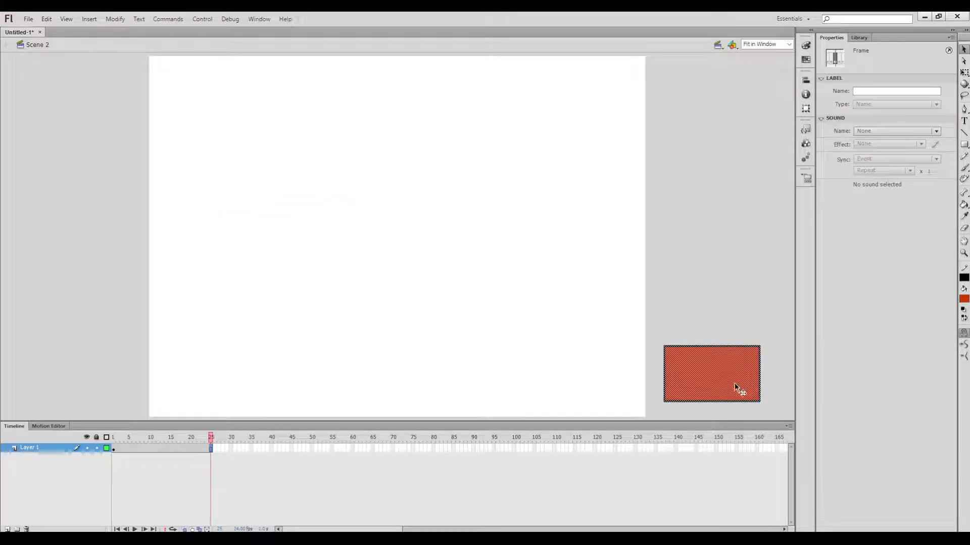
right_click(134, 449)
click(192, 178)
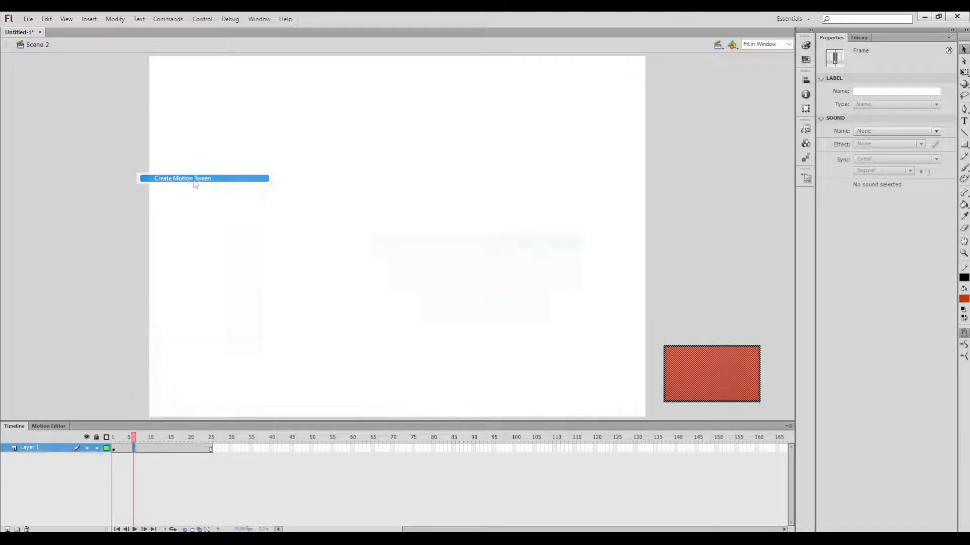
click(537, 298)
Move the rectangle beyond the stage's upper left at frame 25, and down-left near the stage's lower edge at frame 7
click(211, 448)
drag(660, 375, 55, 103)
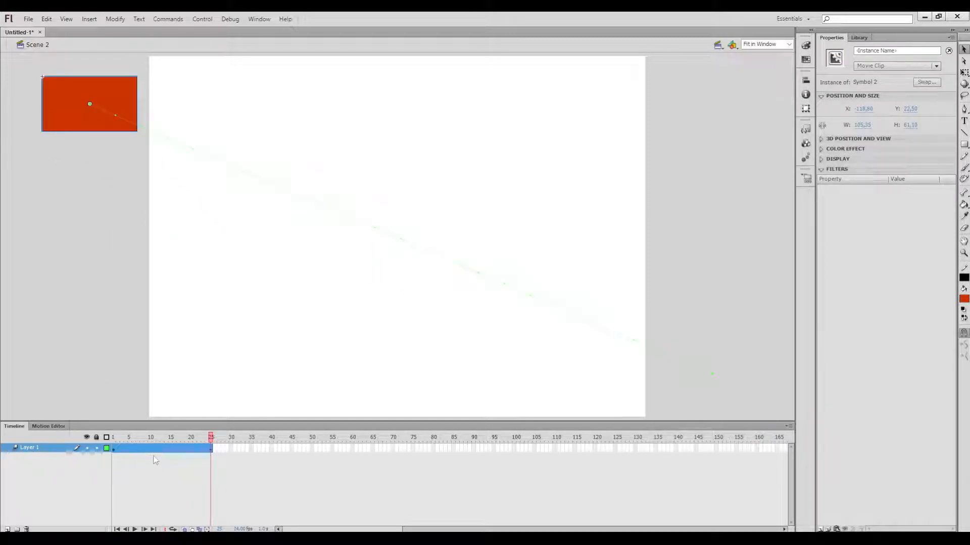
click(140, 443)
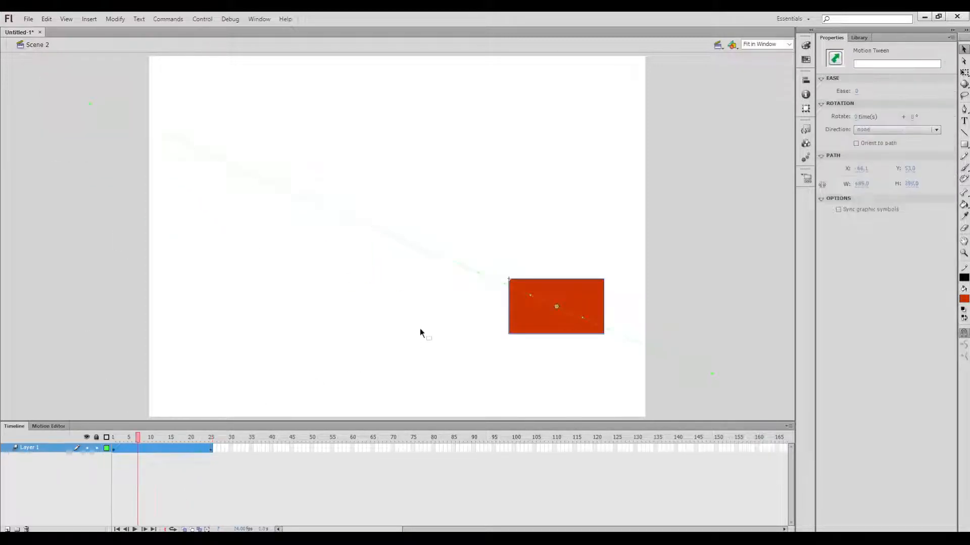
drag(533, 315, 498, 375)
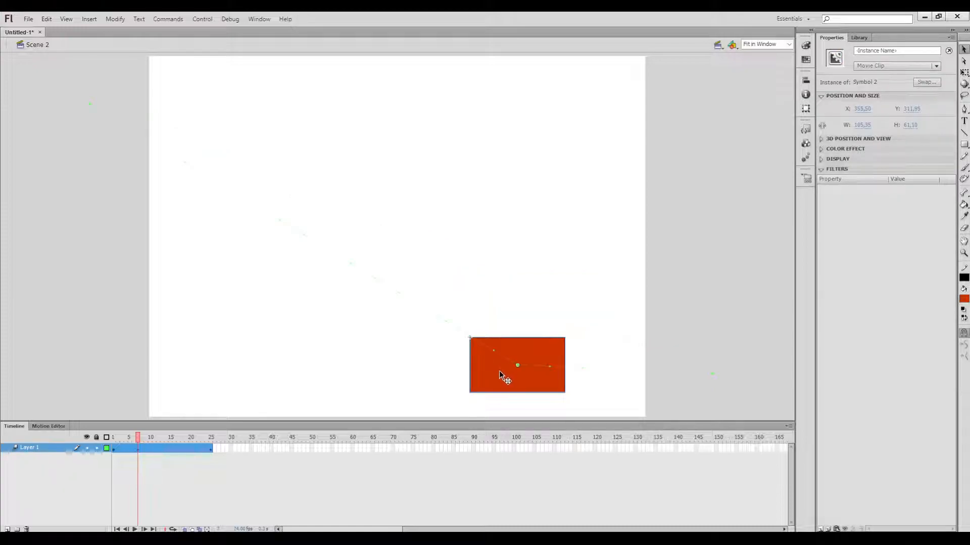
Move the rectangle up near the stage's upper edge at frame 15 and shift the motion path's end point slightly down
click(171, 442)
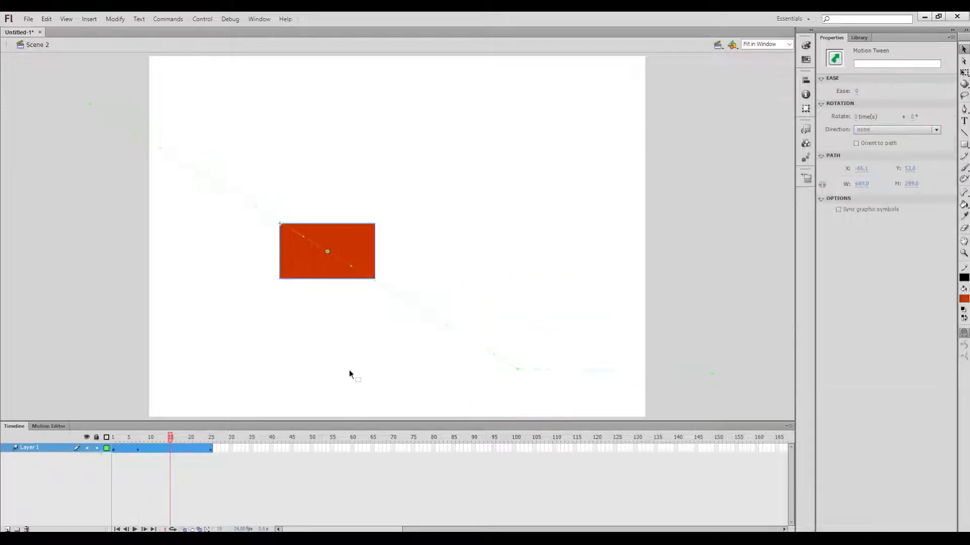
drag(313, 273, 312, 125)
drag(91, 104, 90, 123)
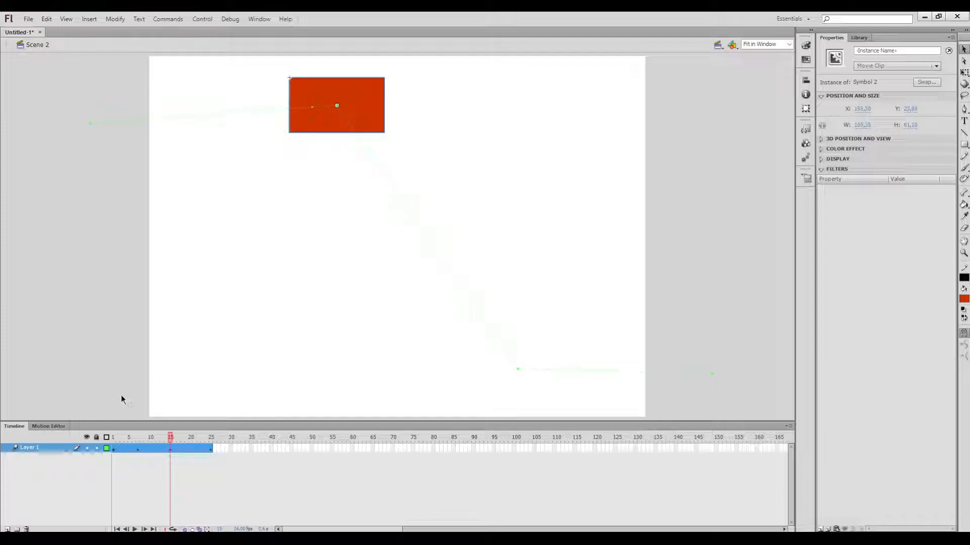
Play the rectangle's motion tween from frame 1 and compare Scene 1 with Scene 2, ending in Scene 1
click(113, 448)
key(Return)
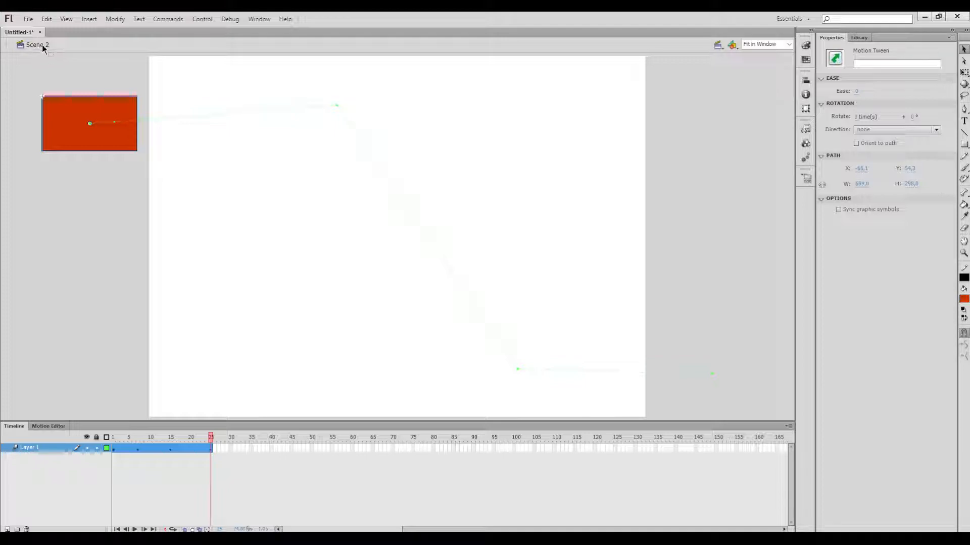
click(718, 44)
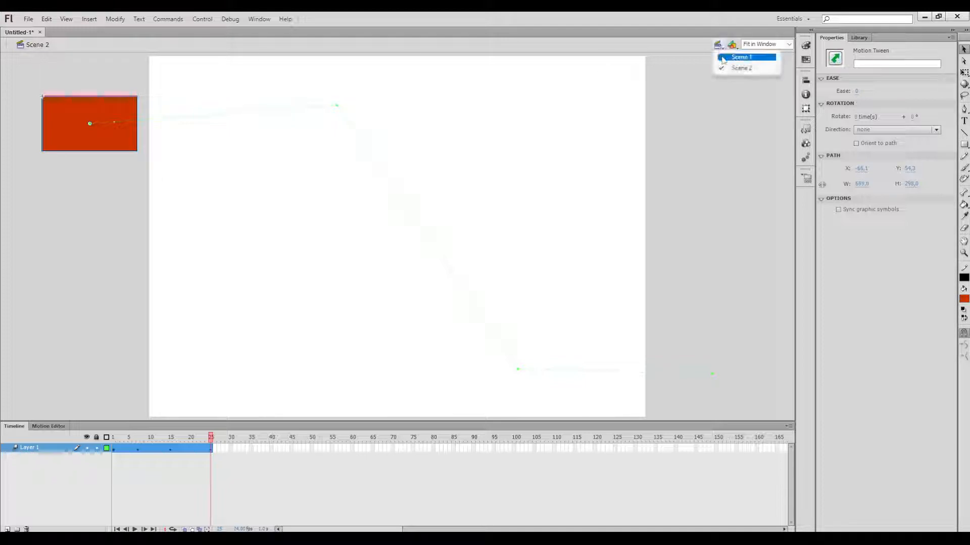
click(724, 58)
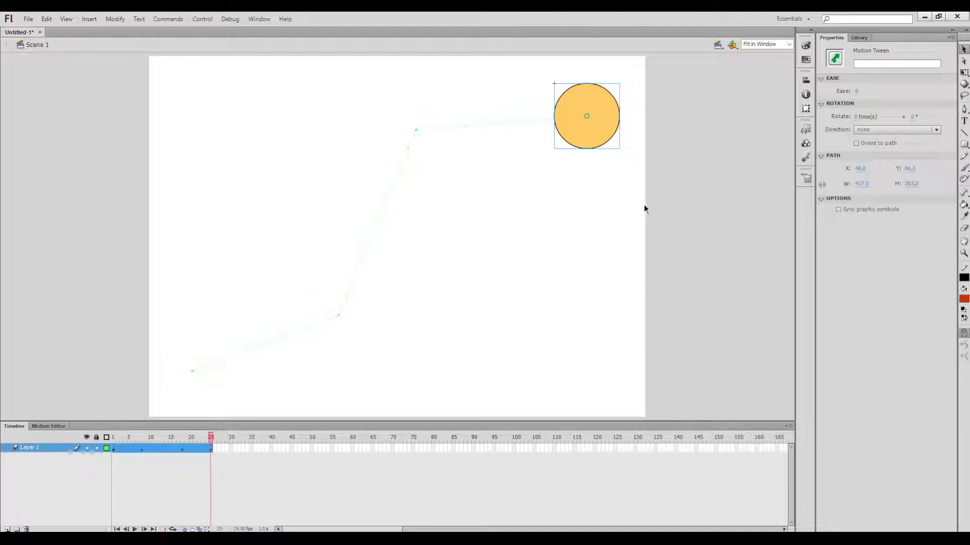
click(717, 44)
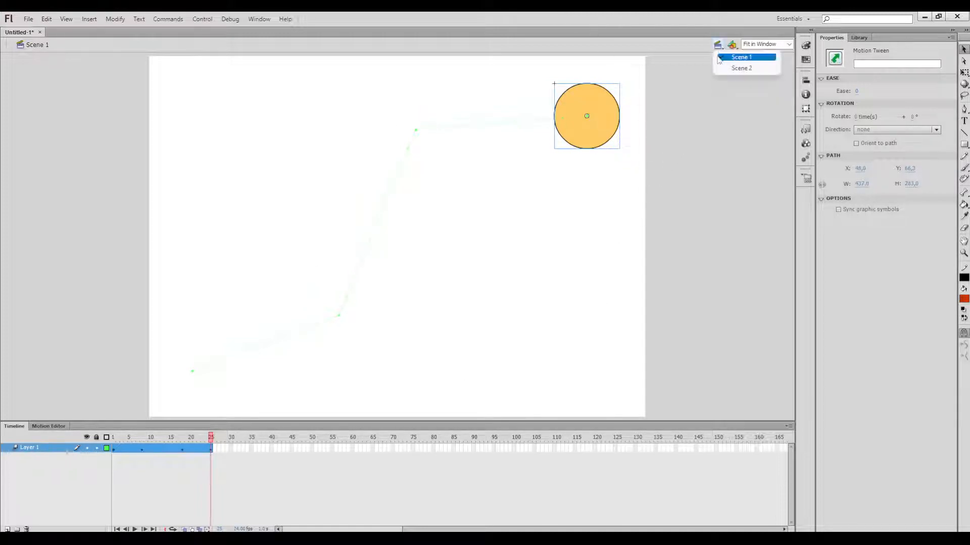
click(740, 67)
click(718, 45)
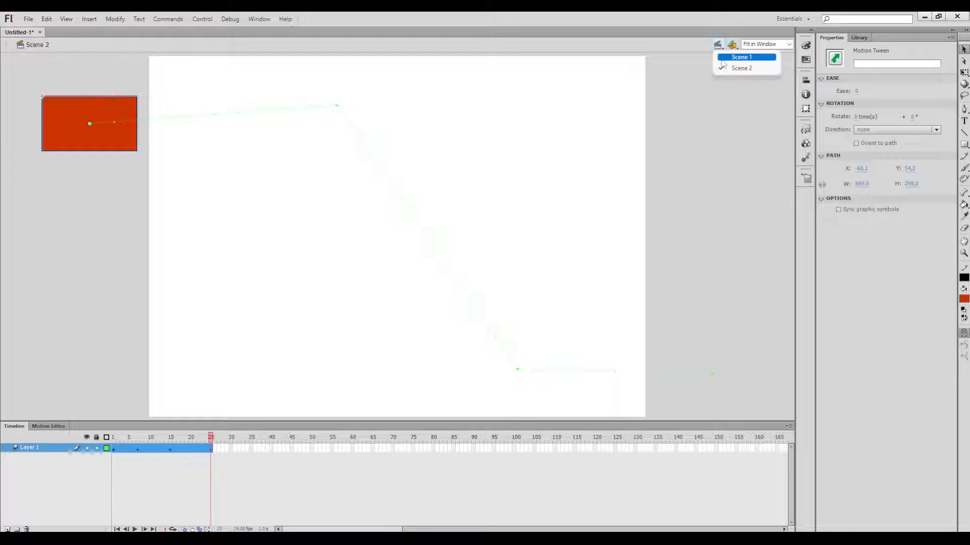
click(723, 58)
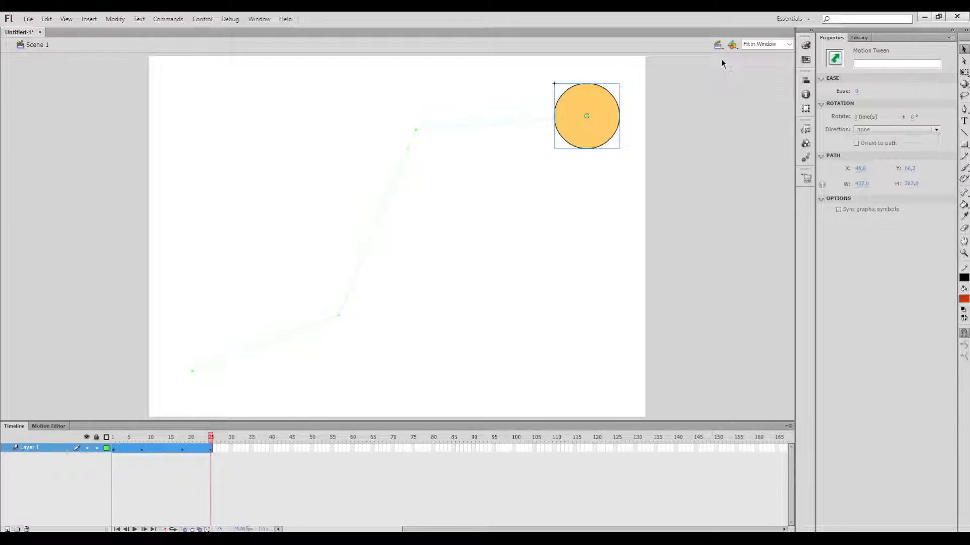
Switch to Scene 2 and move the rectangle slightly up at frame 25, to about X -119, Y 28
click(718, 45)
click(718, 68)
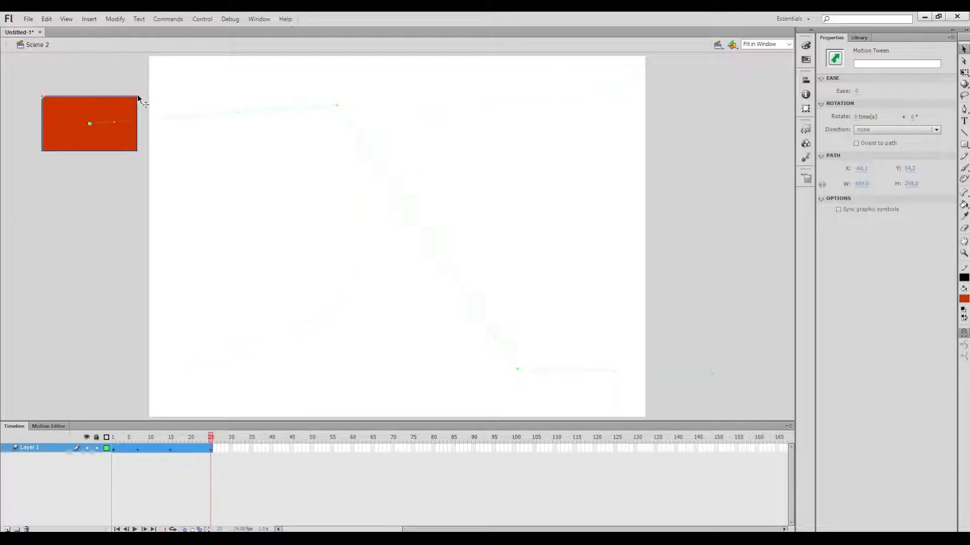
click(717, 45)
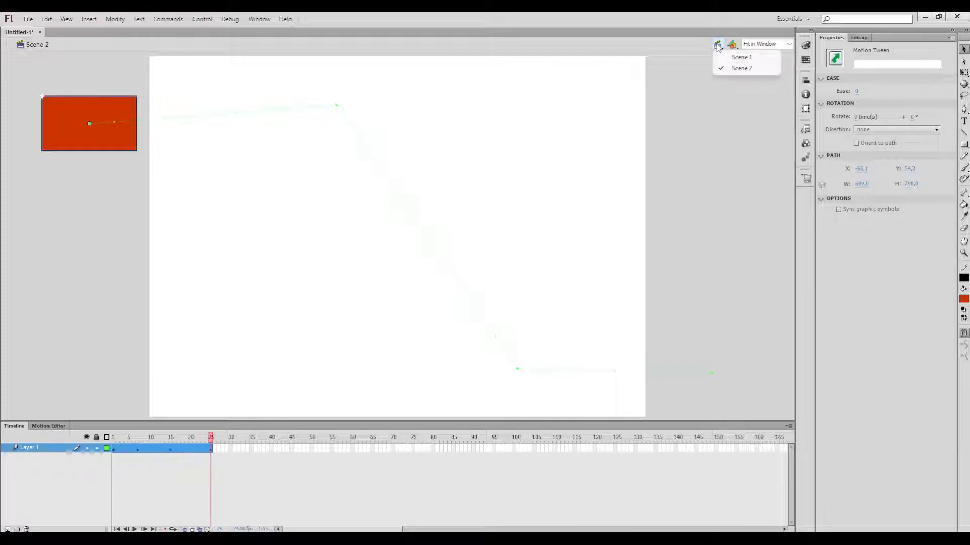
click(680, 82)
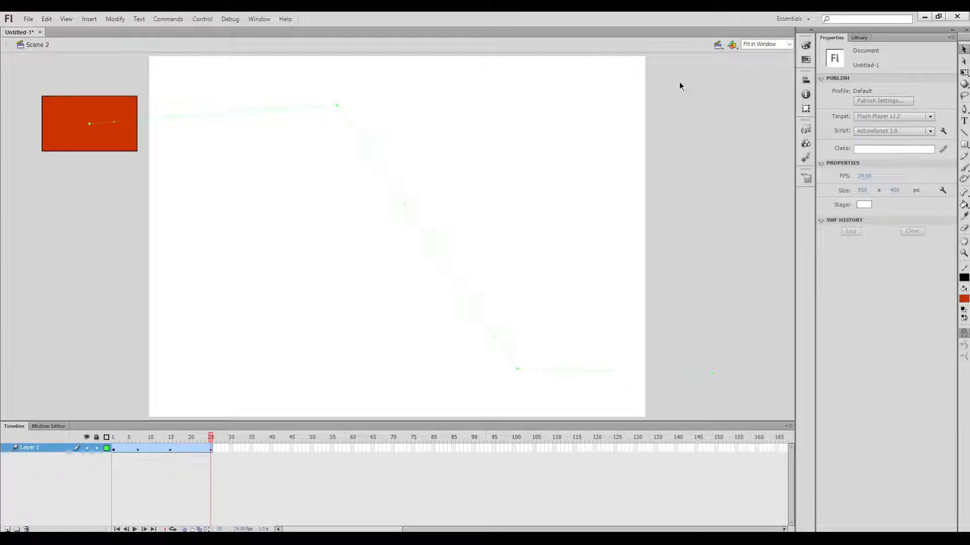
click(718, 46)
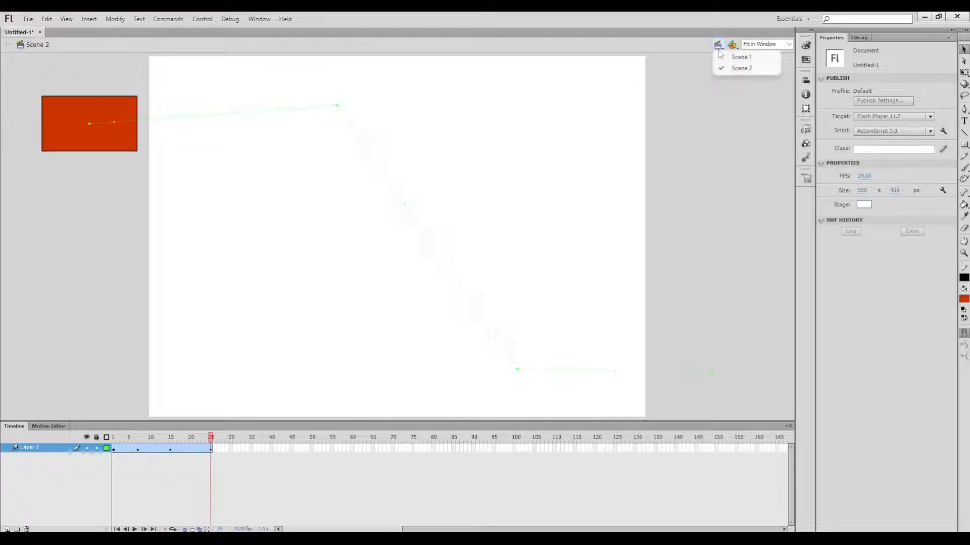
click(710, 13)
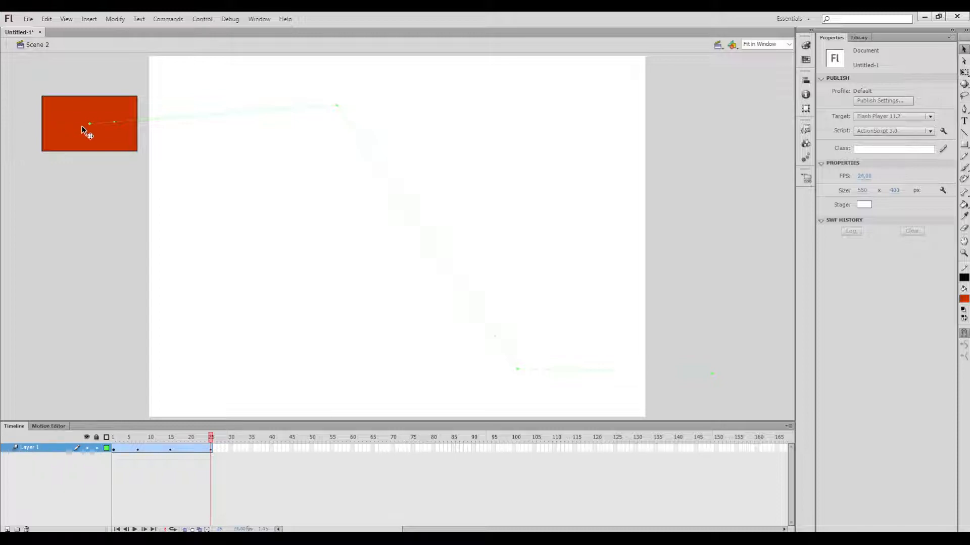
mouse_move(81, 136)
mouse_down()
mouse_move(74, 114)
mouse_move(79, 120)
mouse_up()
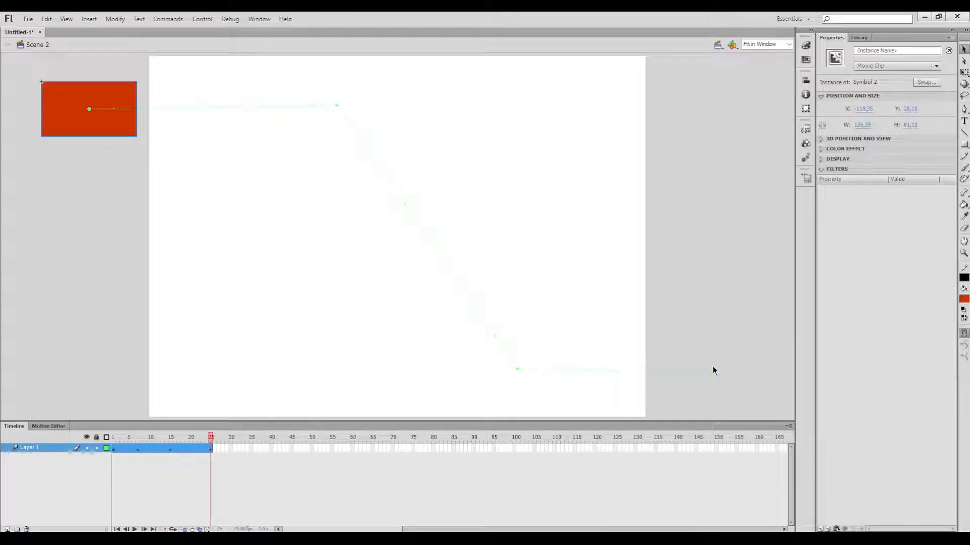
Select the rectangle's motion path and shift it slightly down together with the rectangle at frame 1
click(713, 369)
click(713, 373)
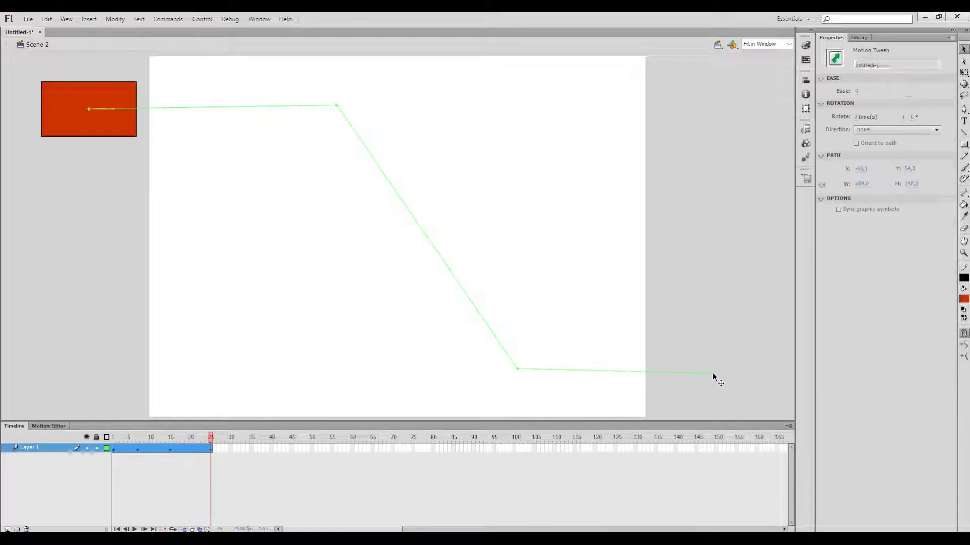
click(115, 437)
mouse_move(732, 384)
mouse_down()
mouse_move(736, 375)
mouse_move(732, 386)
mouse_move(711, 368)
mouse_move(712, 383)
mouse_move(734, 376)
mouse_move(722, 373)
mouse_up()
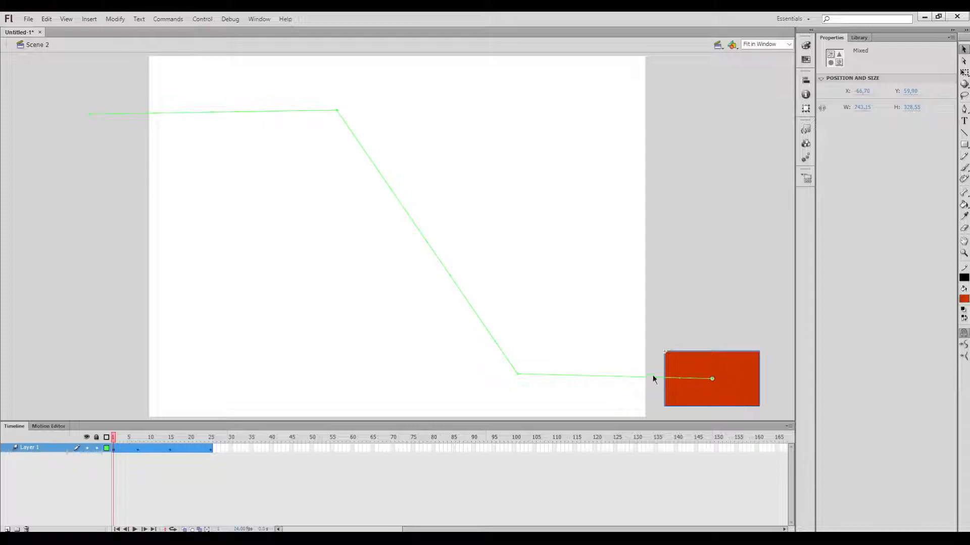
Compare the circle's path in Scene 1 with the rectangle's path in Scene 2, ending in Scene 2
click(718, 45)
click(740, 59)
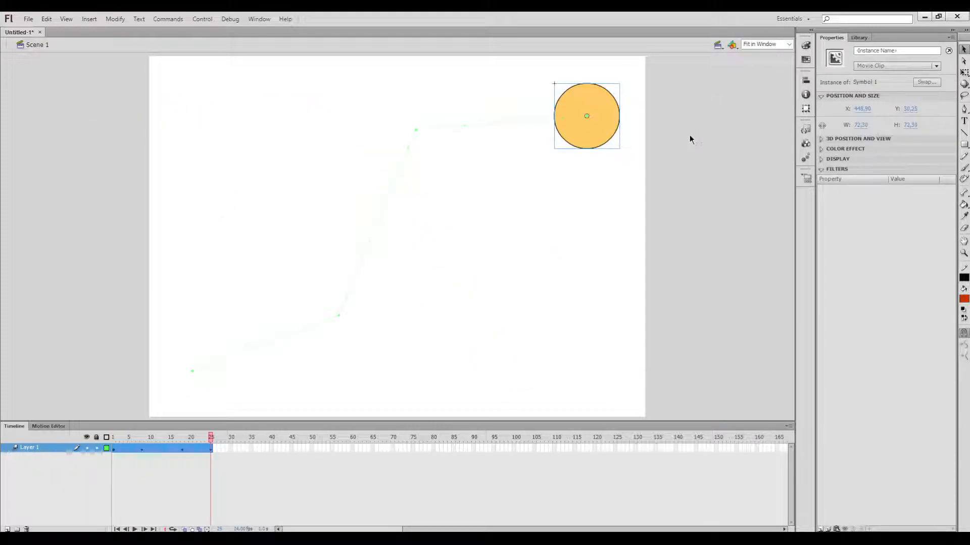
click(721, 47)
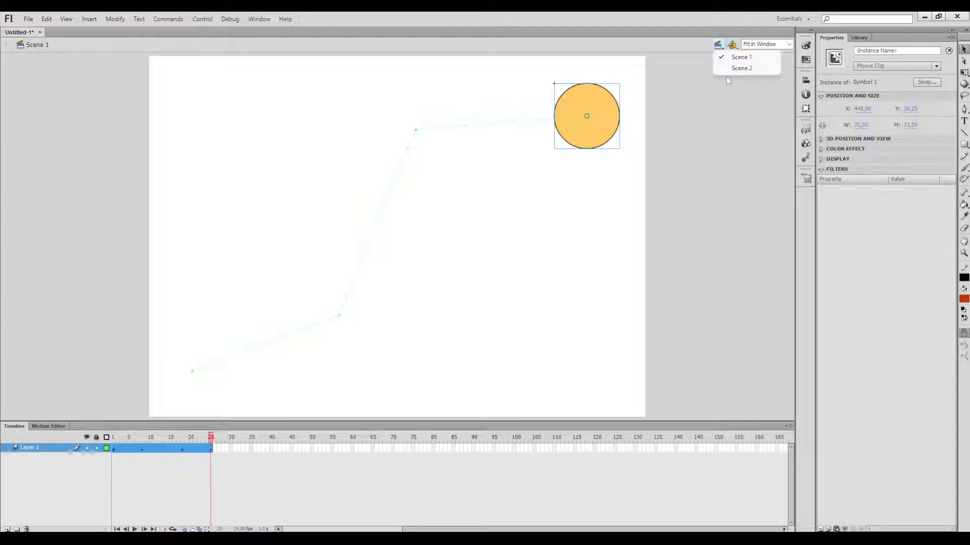
click(729, 68)
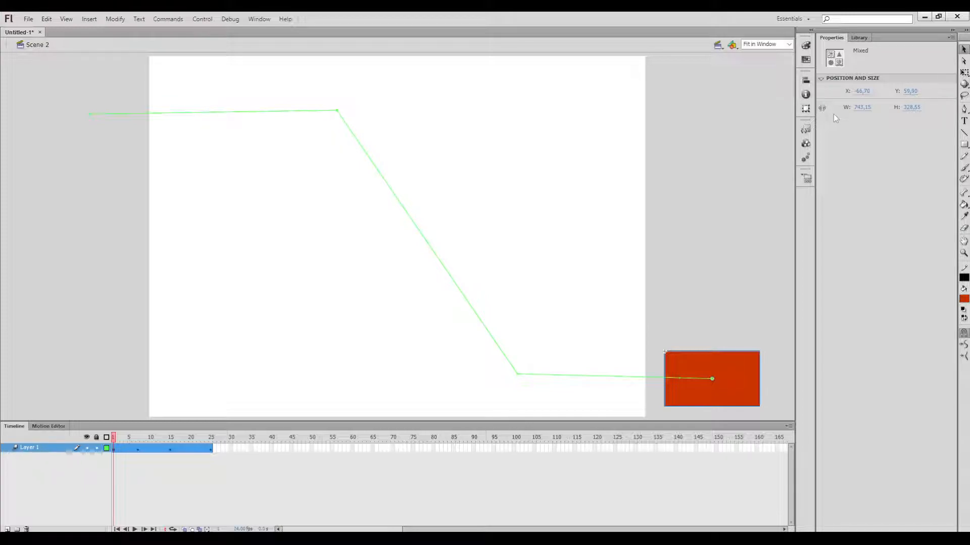
Test the movie to watch both scenes play, enlarging the preview window and moving it into view
key(ctrl+Return)
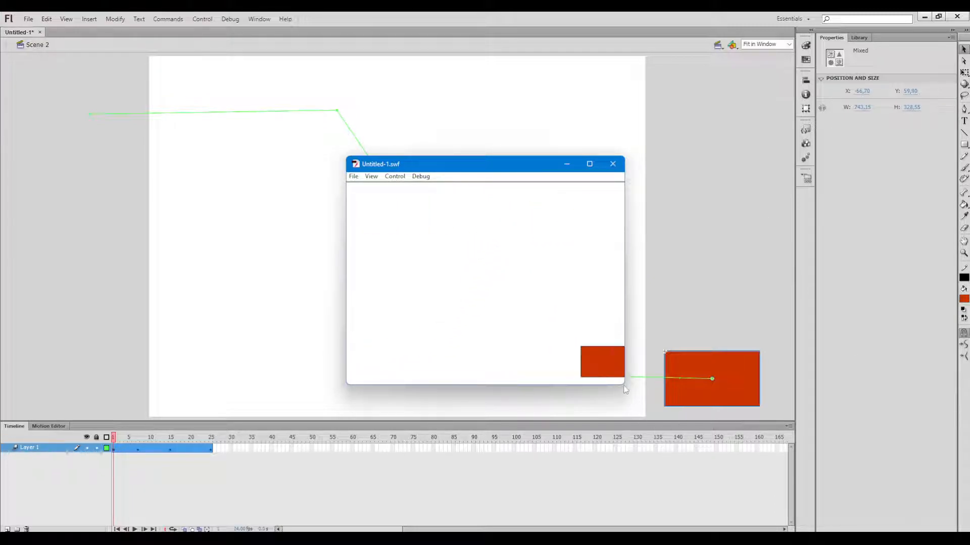
drag(625, 390, 658, 423)
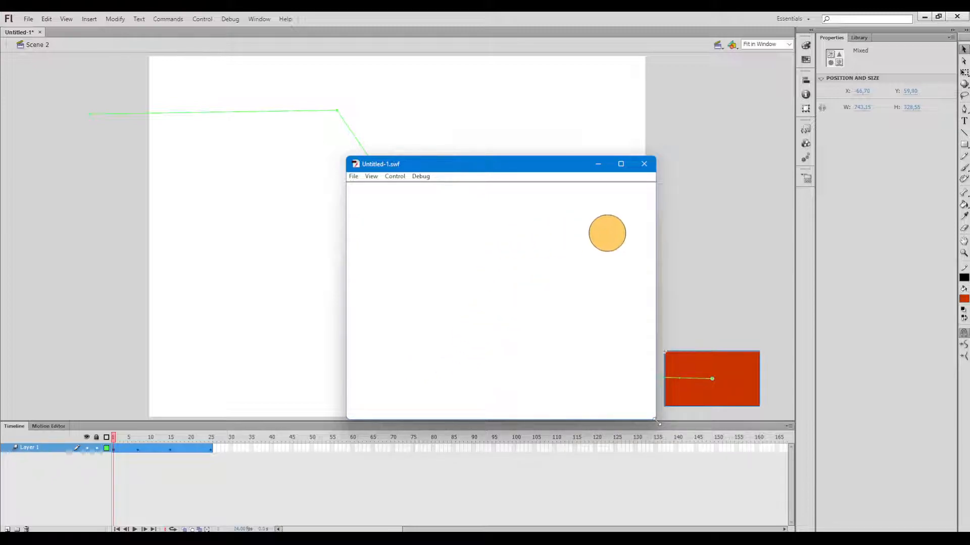
drag(459, 170, 405, 219)
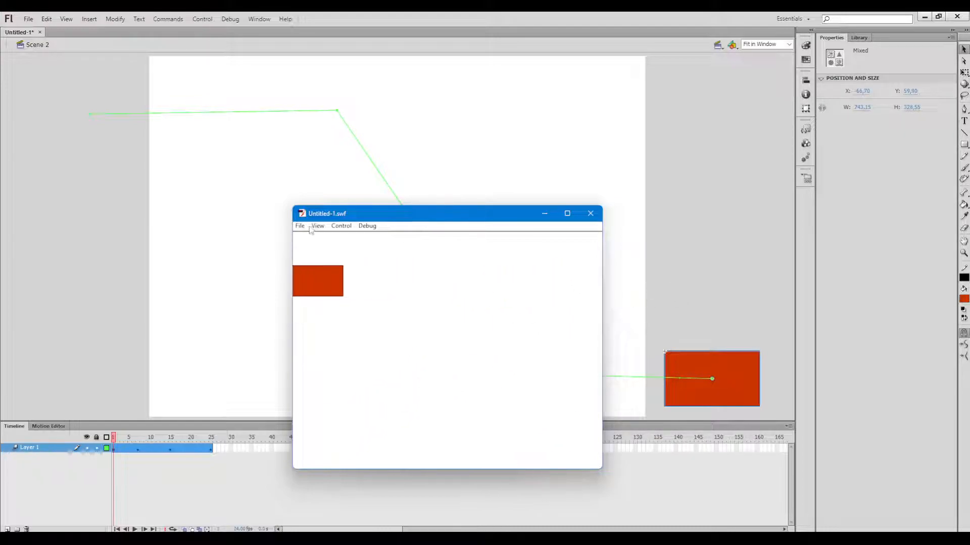
click(342, 226)
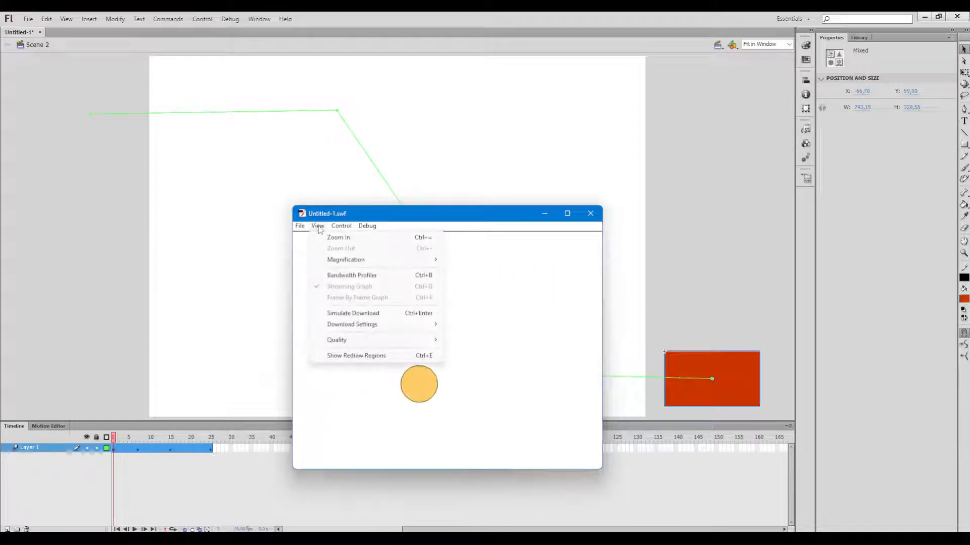
click(513, 208)
drag(599, 474, 730, 531)
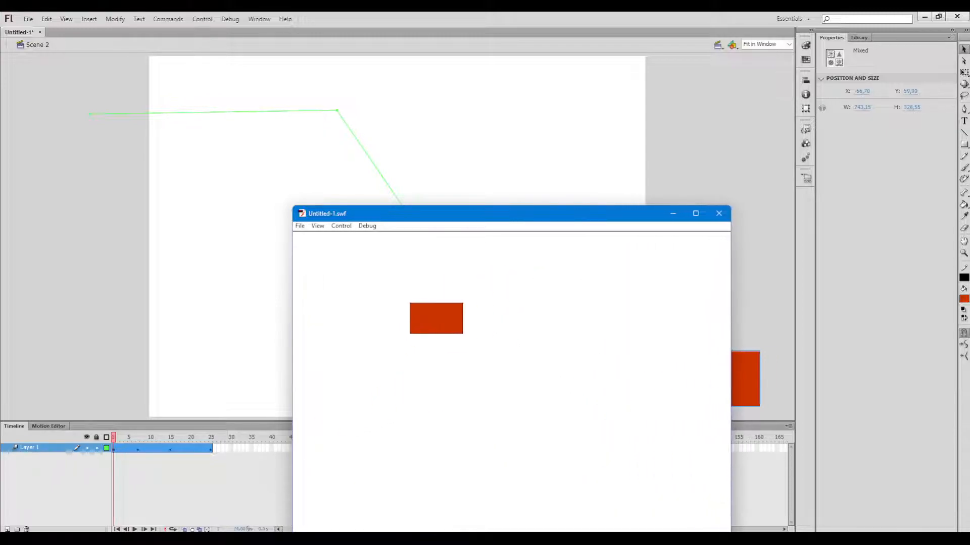
drag(586, 214, 544, 130)
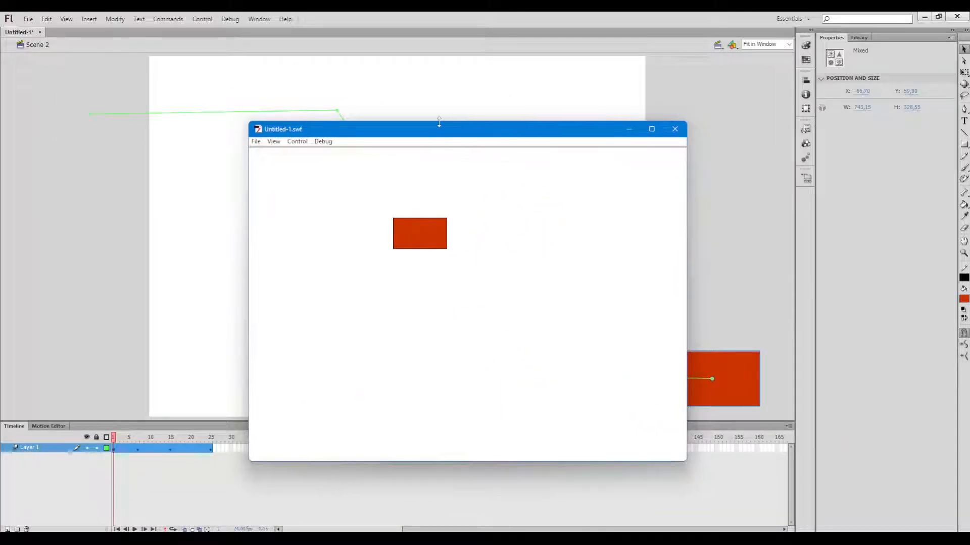
Examine the movie preview's debugging, playback and file commands, and close the preview
click(326, 143)
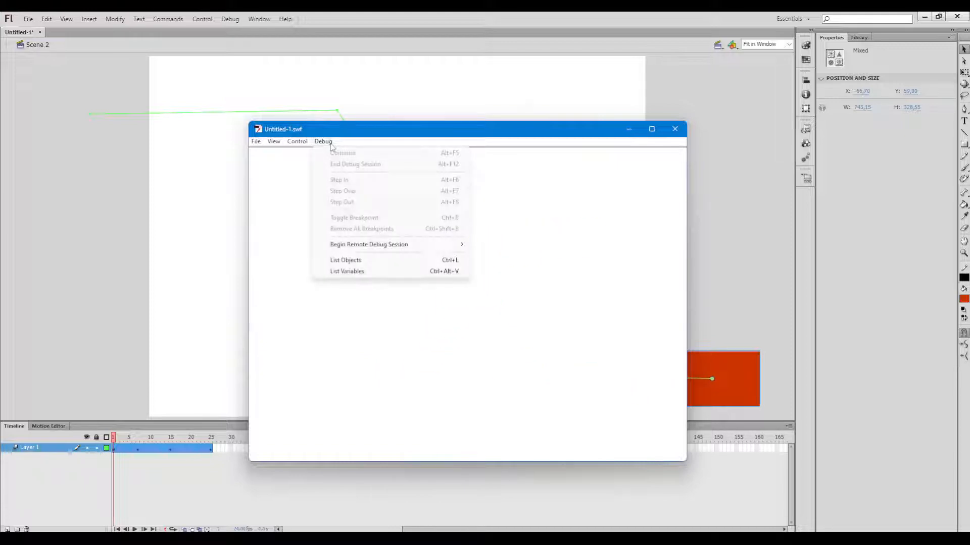
click(327, 143)
click(298, 143)
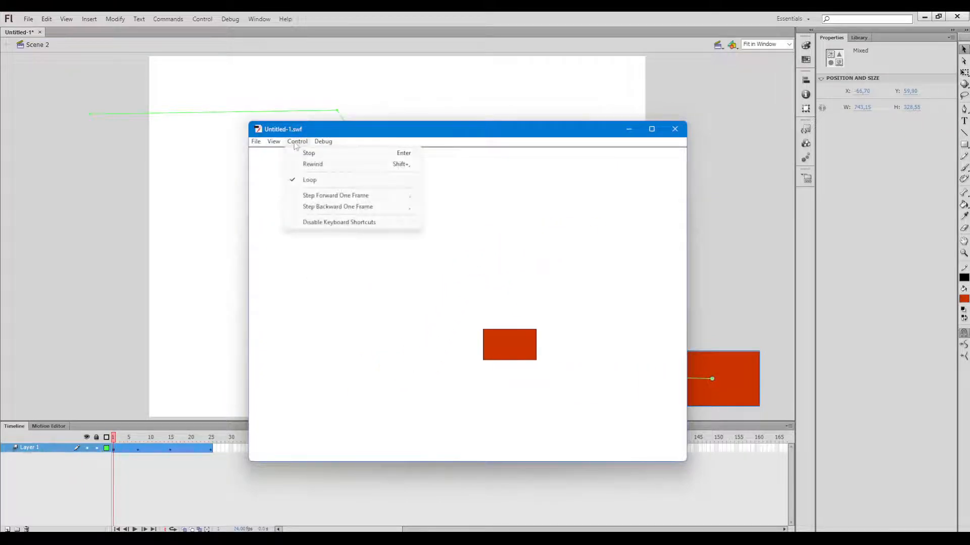
mouse_move(281, 143)
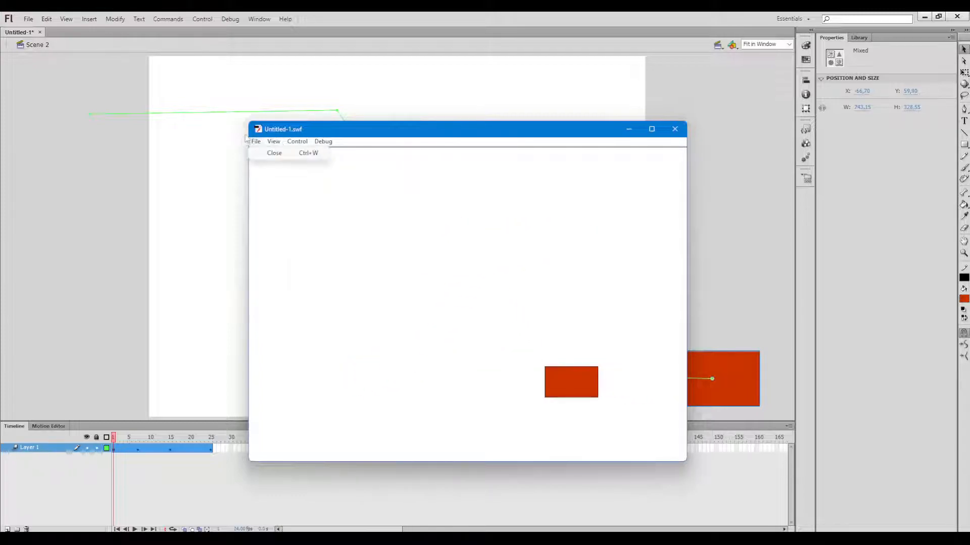
click(391, 132)
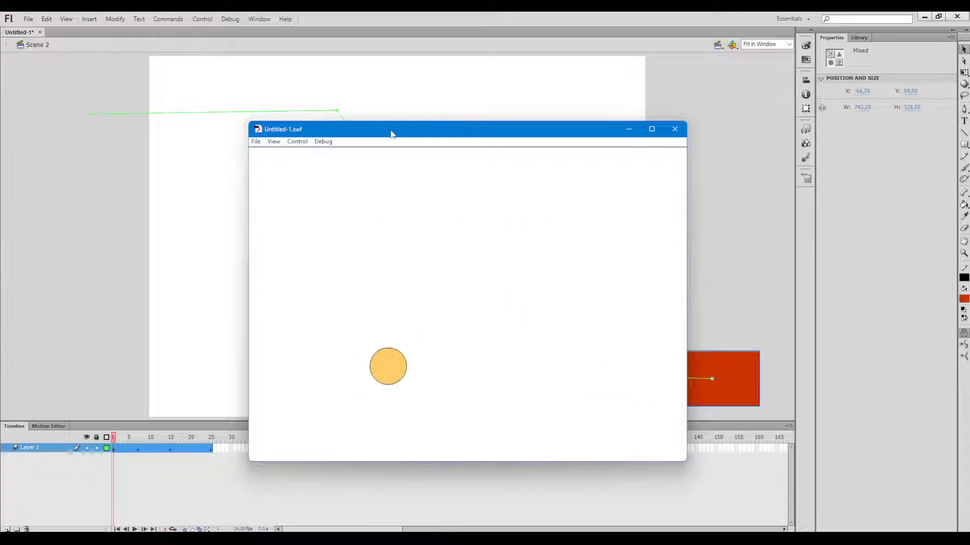
click(683, 130)
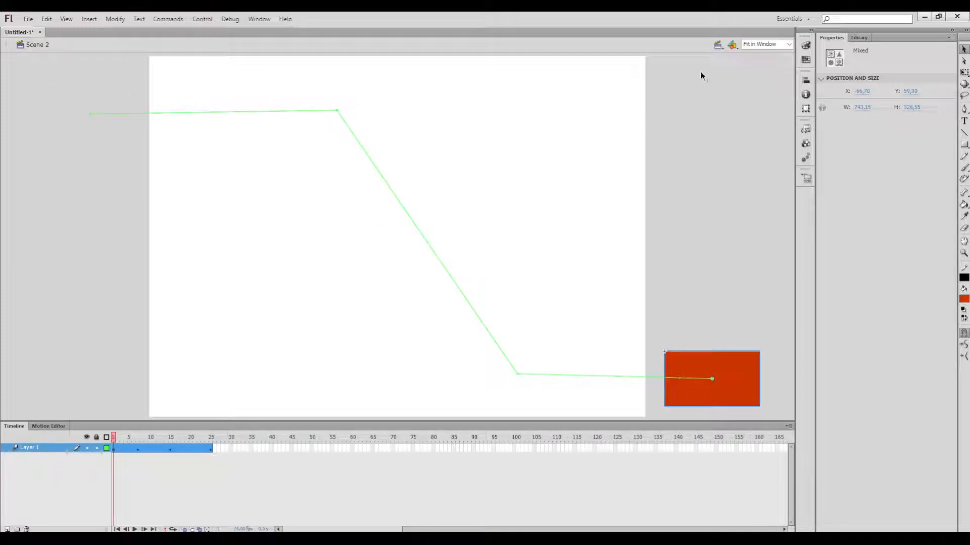
Switch to Scene 1 and play the circle's motion tween from frame 1
click(723, 46)
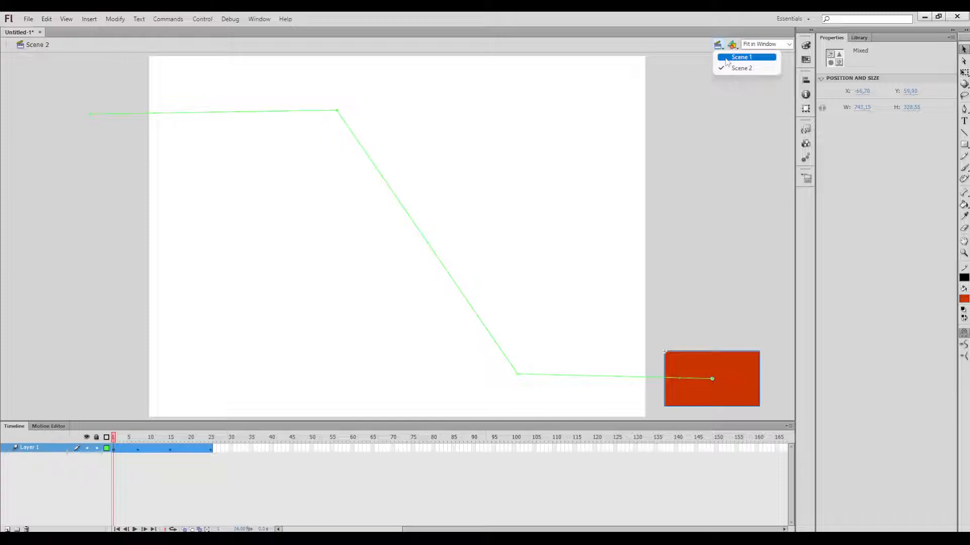
click(726, 58)
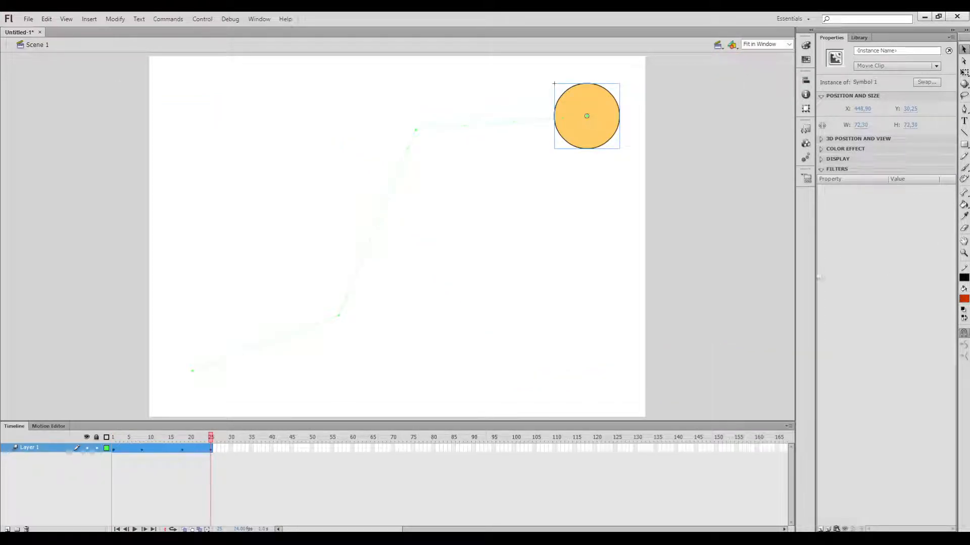
click(115, 440)
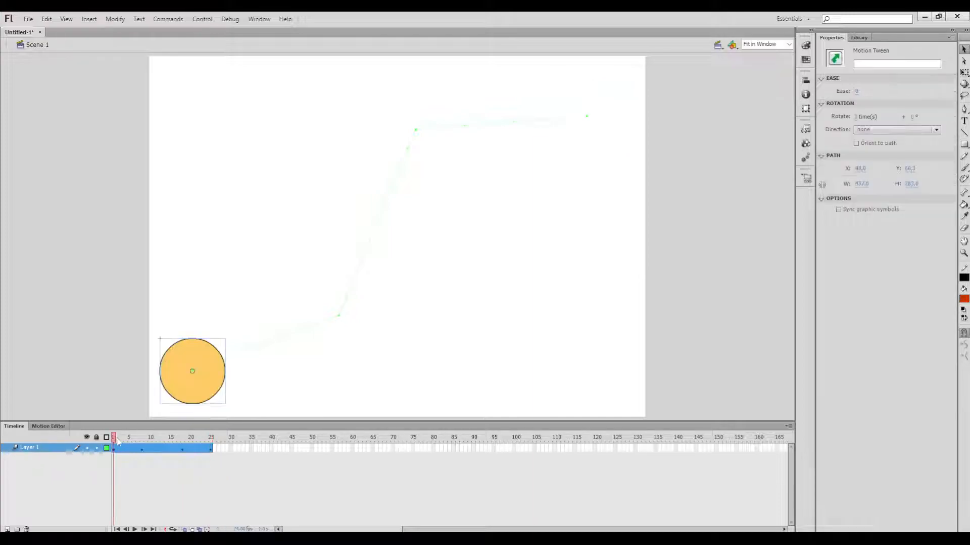
key(Return)
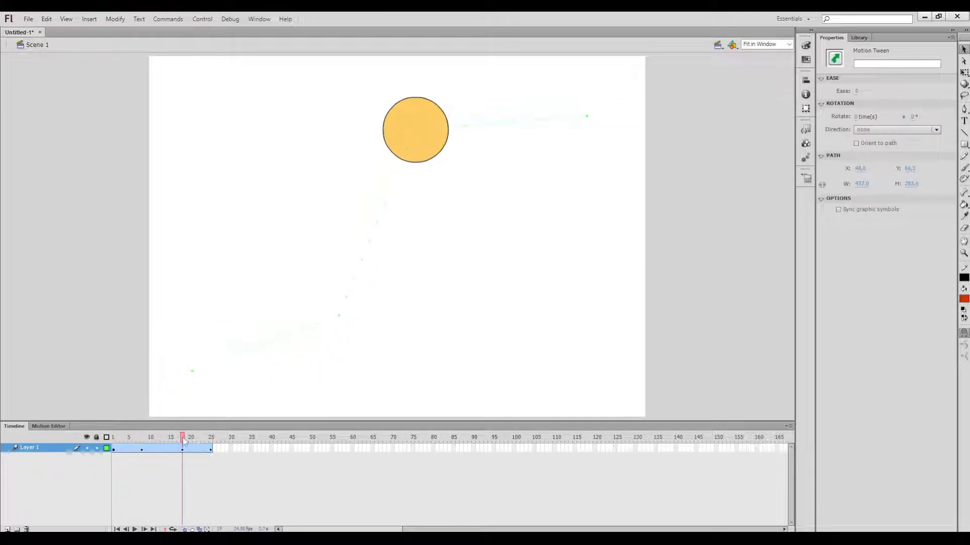
Switch to Scene 2, play the rectangle's motion tween from frame 1 and return the playhead to frame 1
click(732, 44)
click(736, 69)
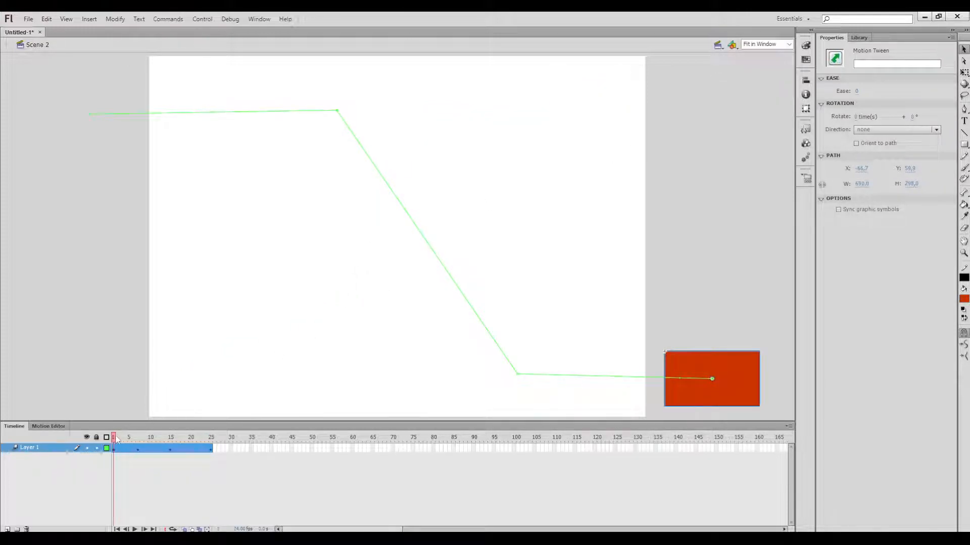
key(Return)
click(154, 439)
drag(153, 441, 114, 441)
key(Return)
drag(217, 441, 107, 437)
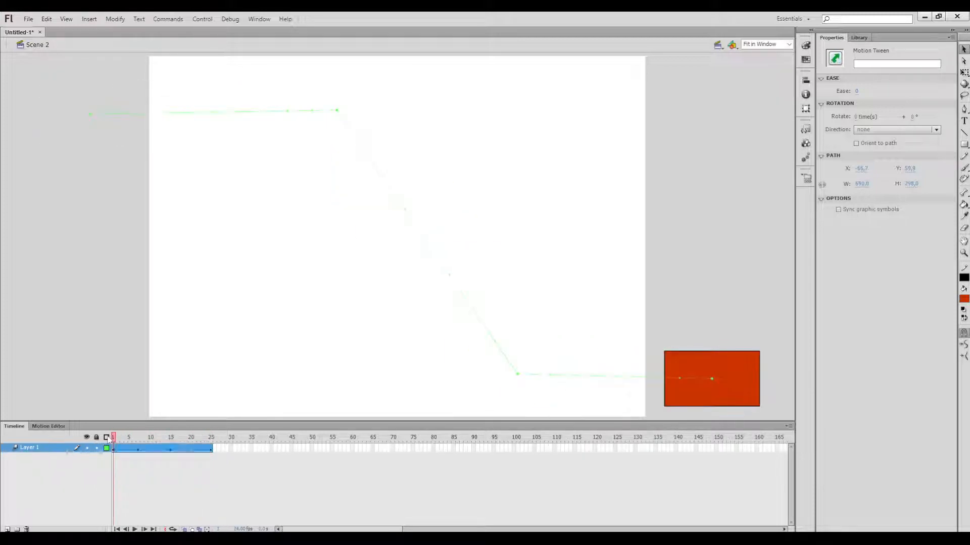
In Scene 1, move the circle at frame 1 horizontally off the stage beyond its lower-left edge
click(717, 44)
click(733, 56)
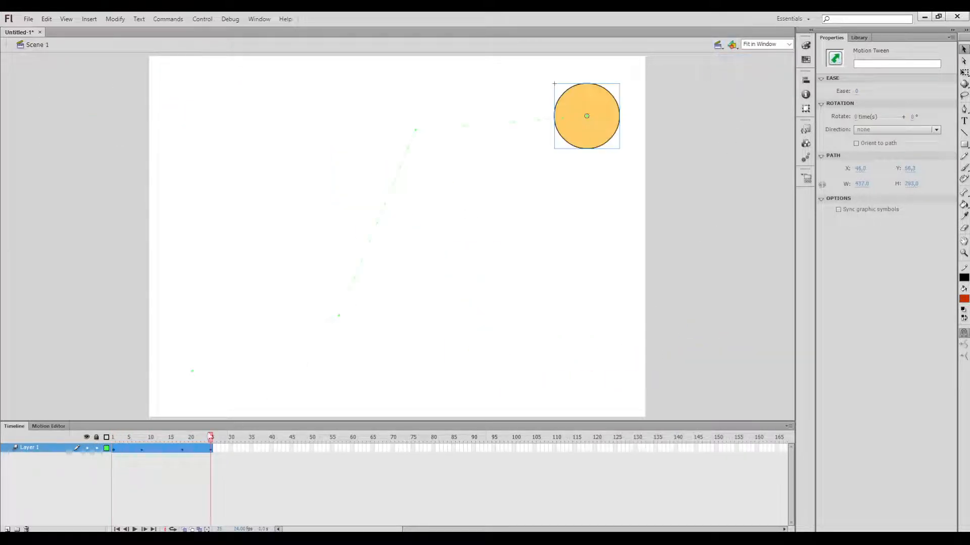
click(123, 444)
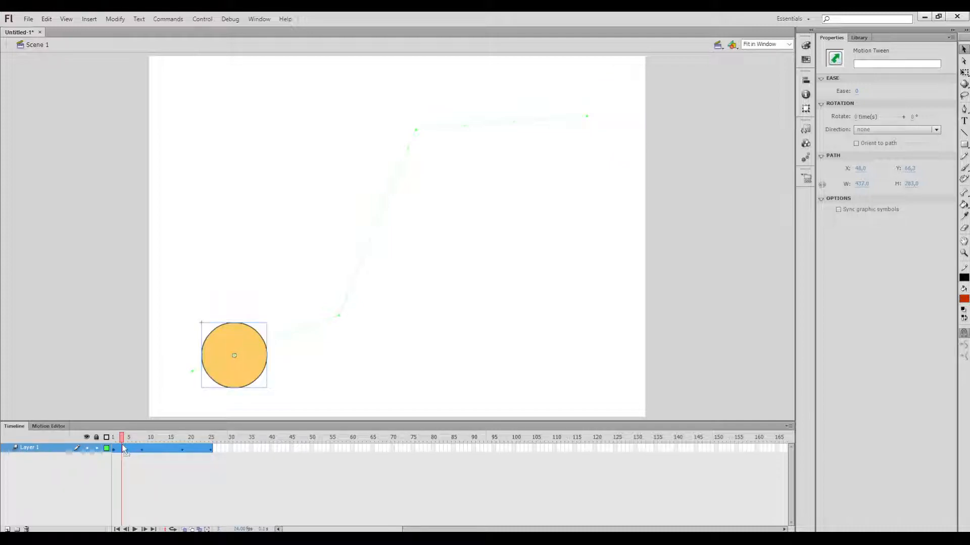
click(135, 443)
drag(134, 439, 101, 435)
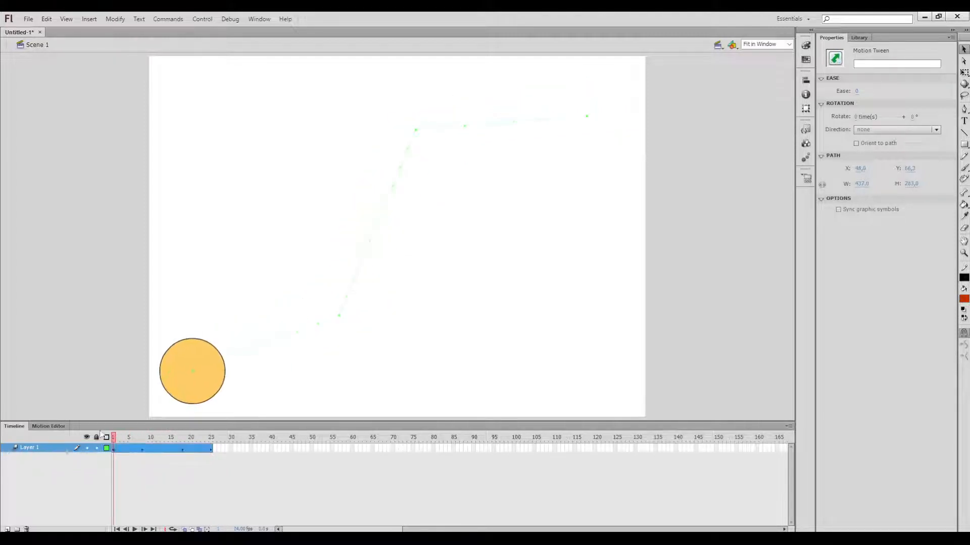
drag(187, 394, 102, 399)
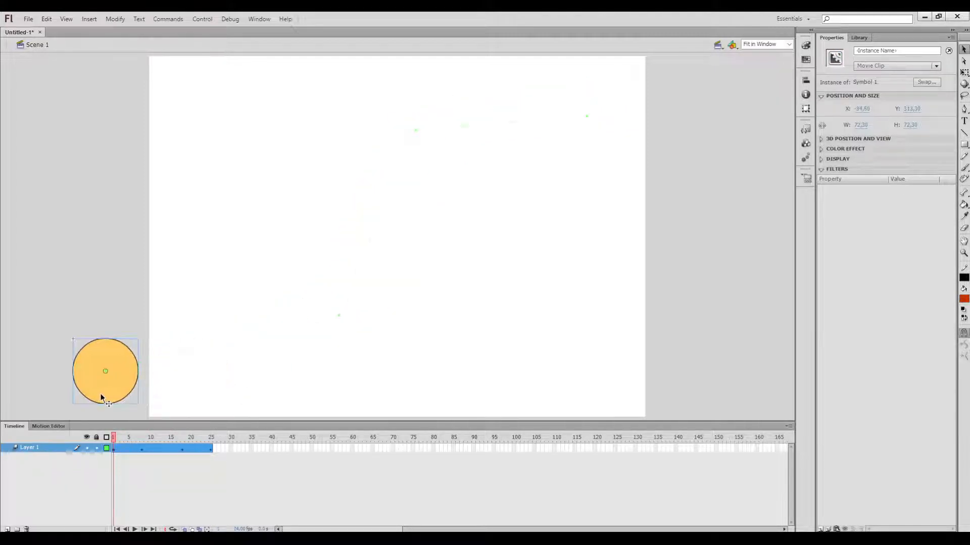
Move the circle beyond the stage's upper right at frame 25, to about X 582, Y 12, and return to frame 1
click(212, 439)
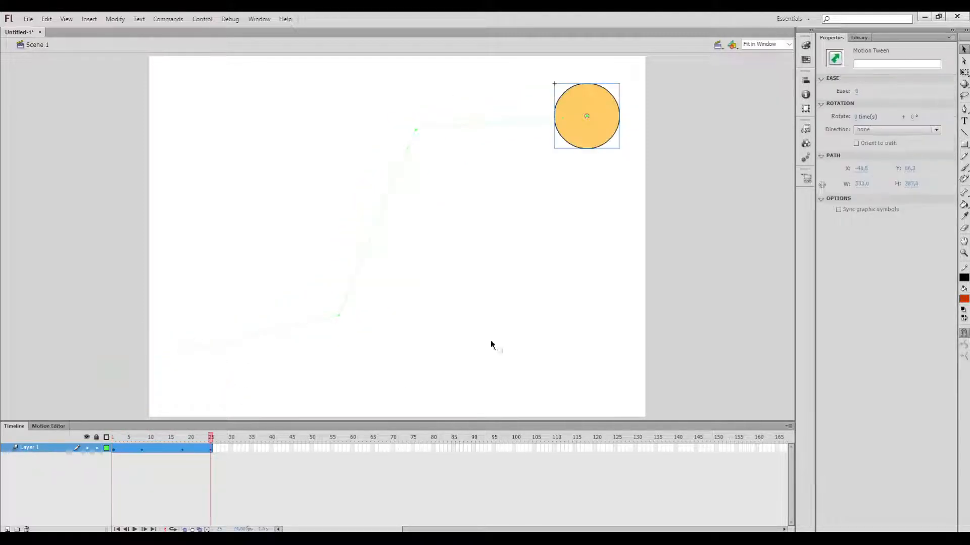
drag(593, 128, 714, 114)
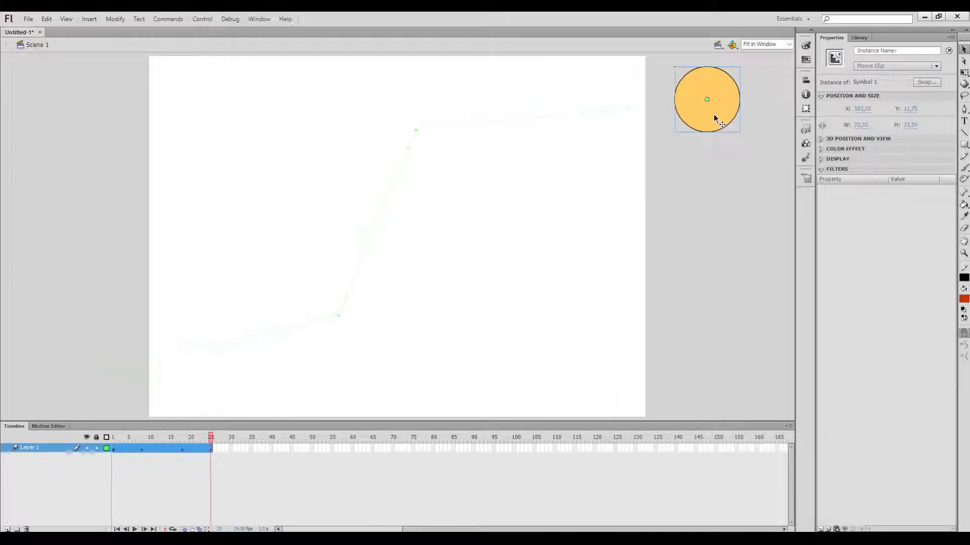
drag(141, 438, 59, 384)
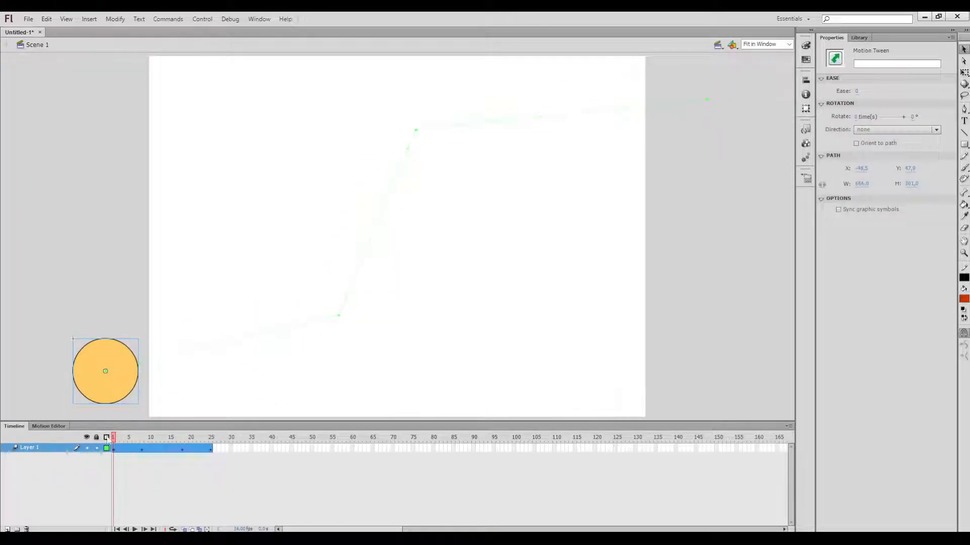
Test the movie twice, enlarging the first preview window, and close each preview after watching it
key(ctrl+Return)
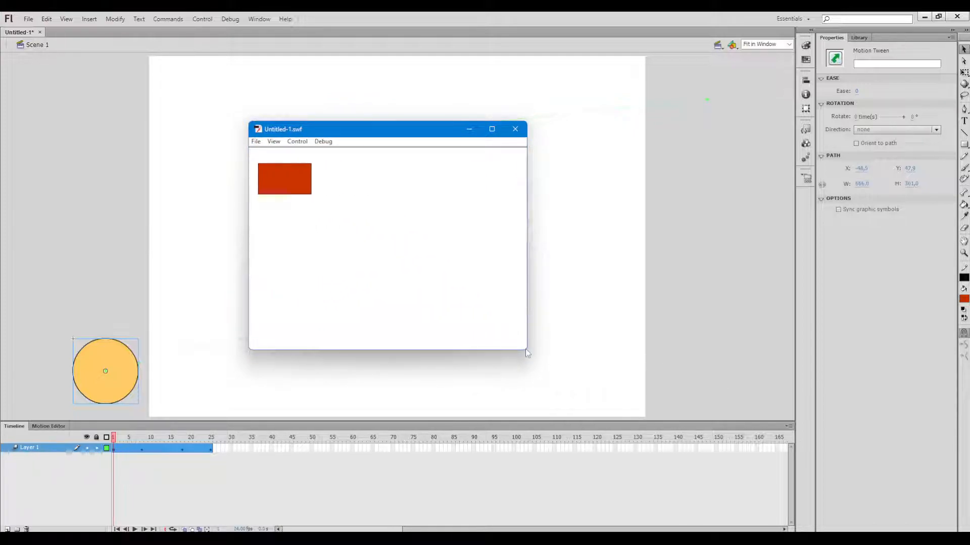
drag(528, 348, 704, 489)
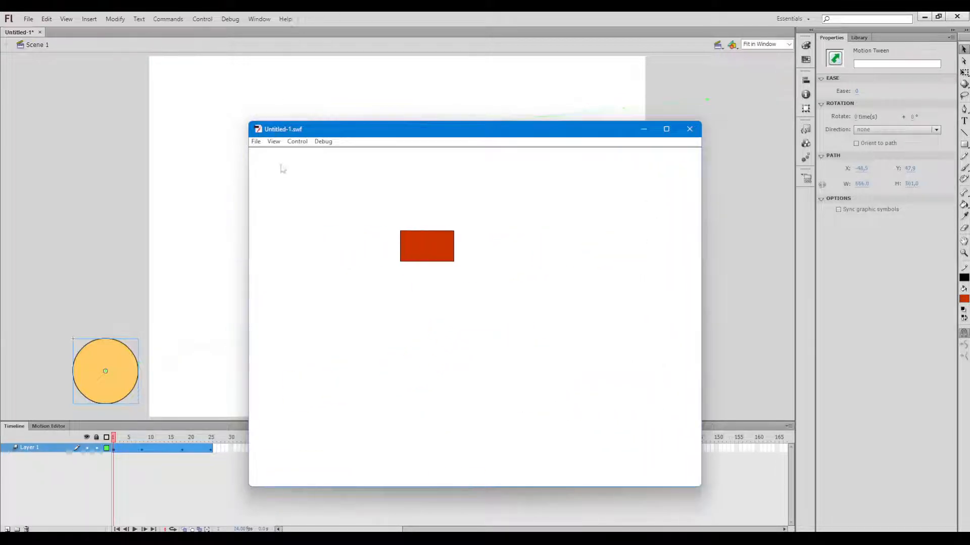
click(690, 129)
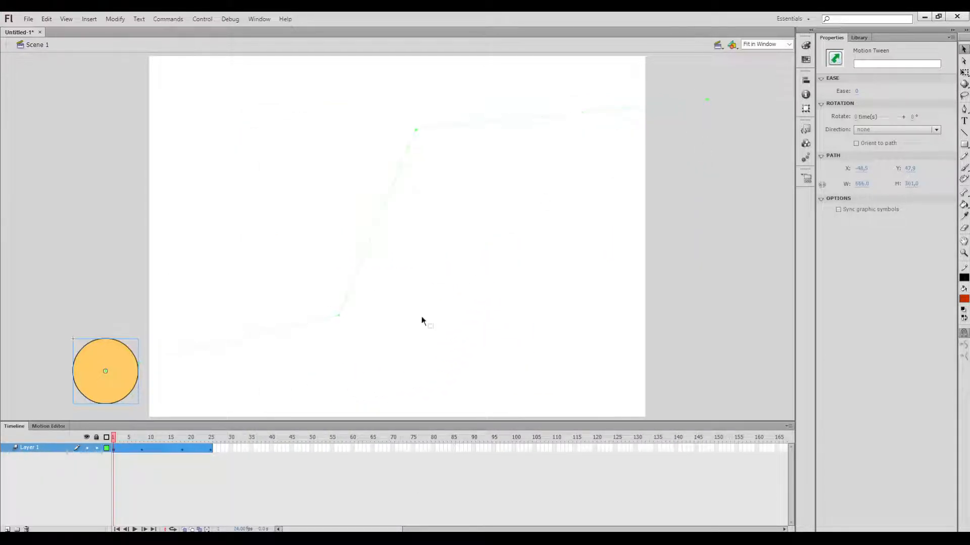
key(ctrl+Return)
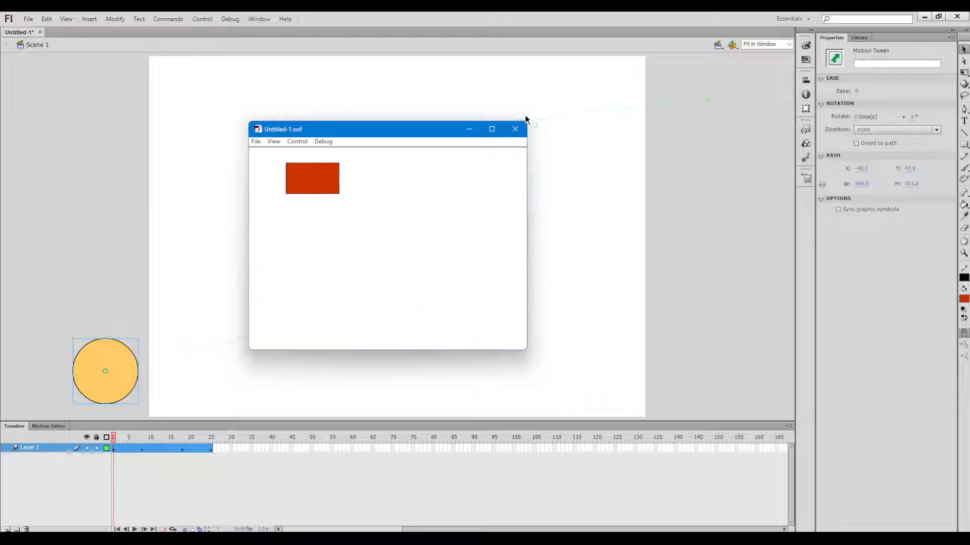
click(515, 129)
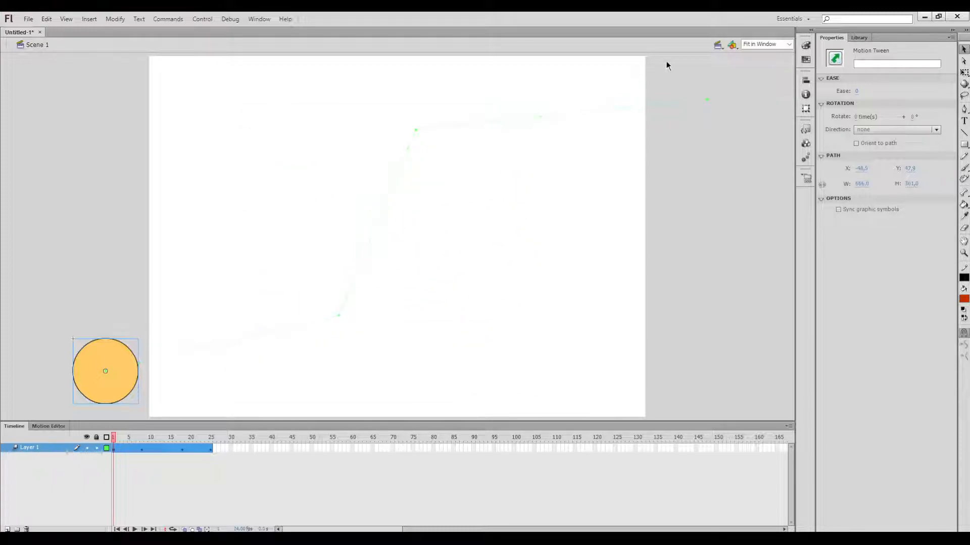
Go to Scene 1 and add a new layer above the circle's layer
click(718, 46)
click(720, 66)
click(7, 529)
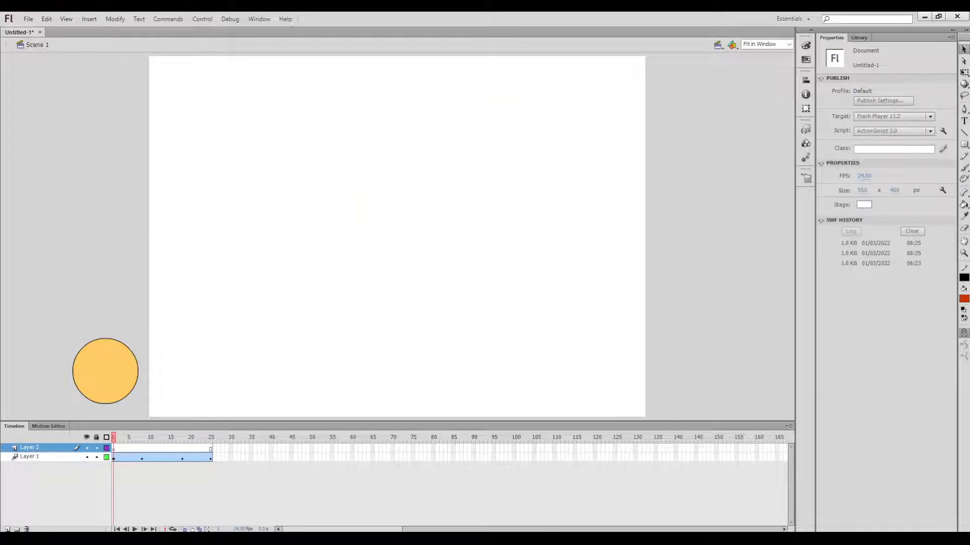
Switch to the Windows Settings app
key(super)
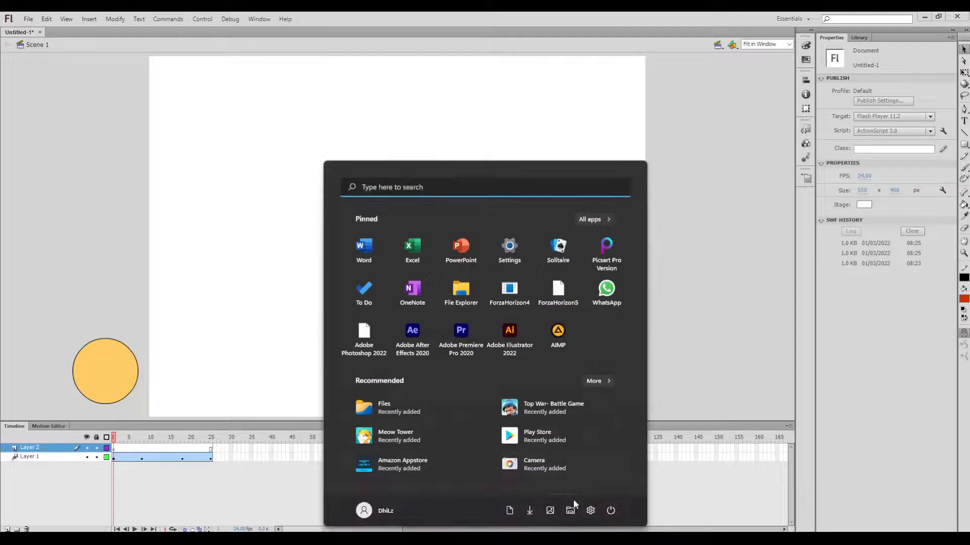
click(591, 511)
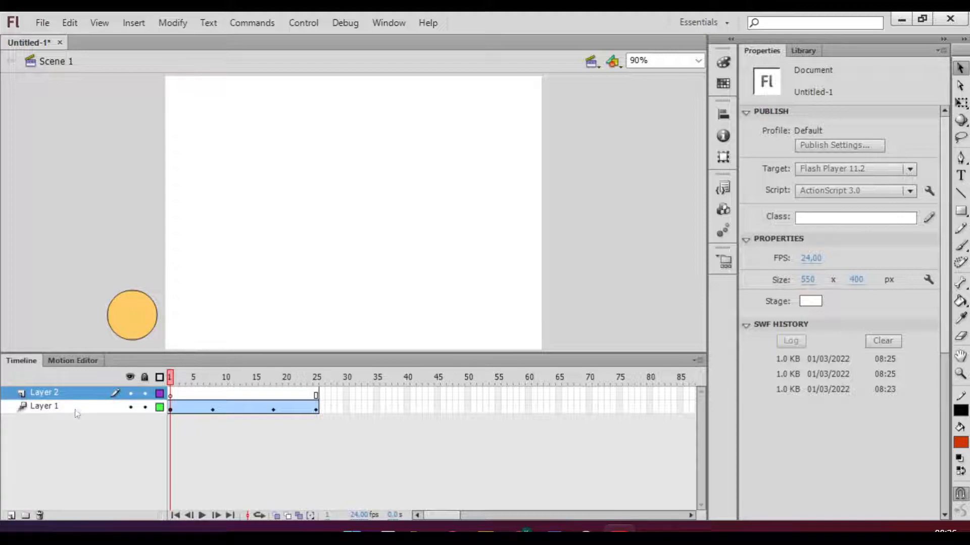
At frame 1 of Layer 2, draw a red rectangle about 146 by 47 px with a black outline at the stage's lower edge
click(49, 394)
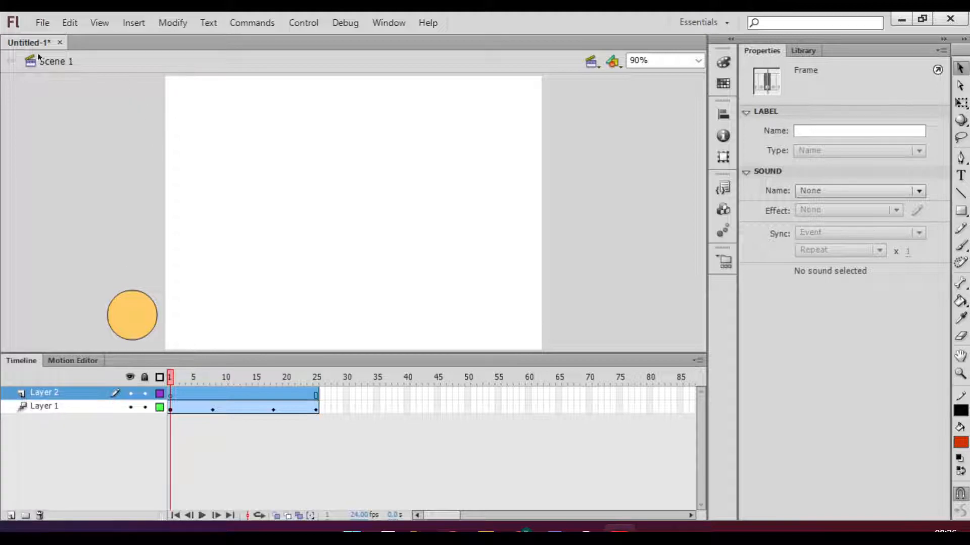
click(52, 459)
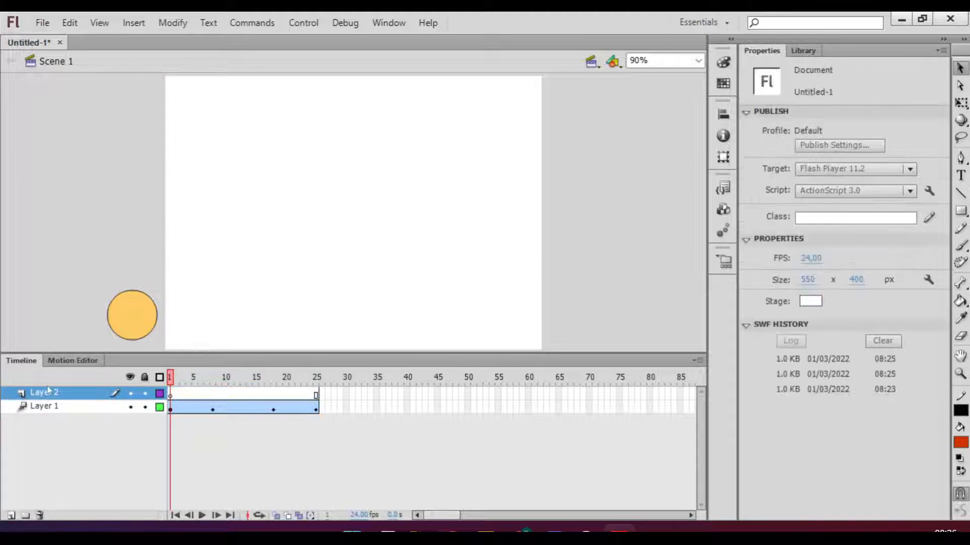
click(50, 400)
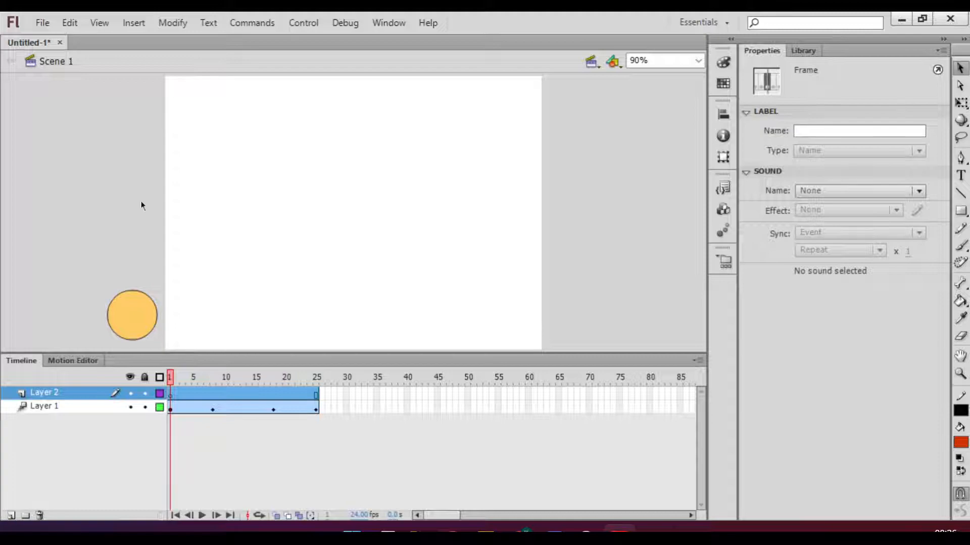
click(172, 394)
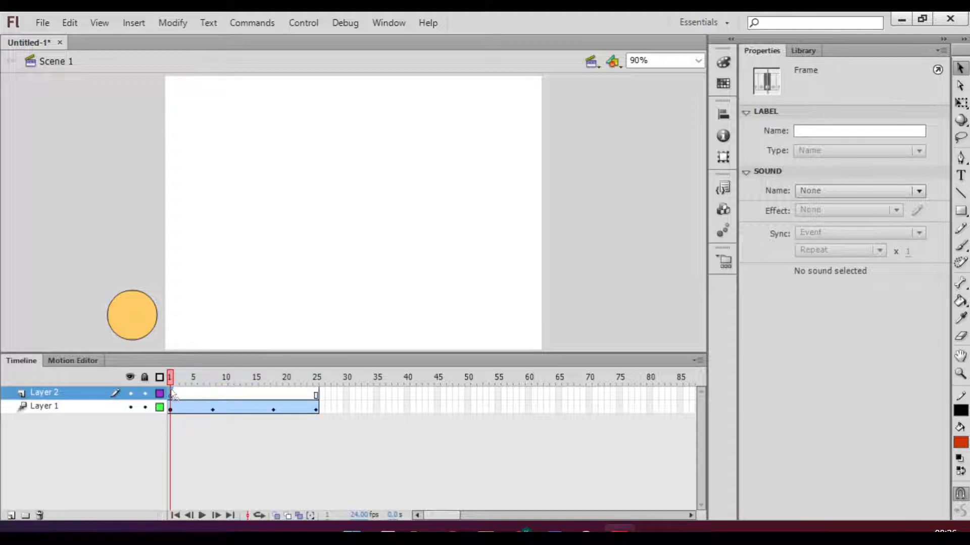
click(957, 212)
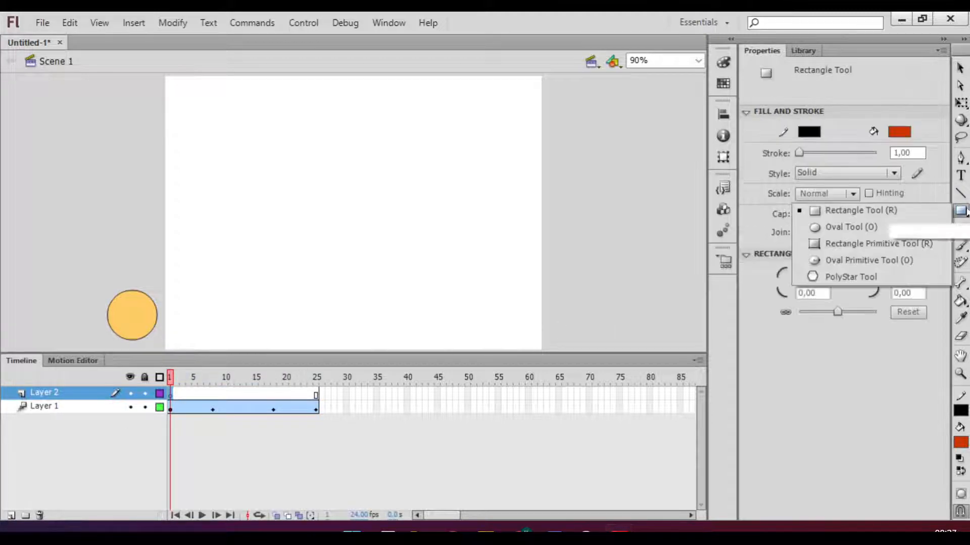
click(880, 215)
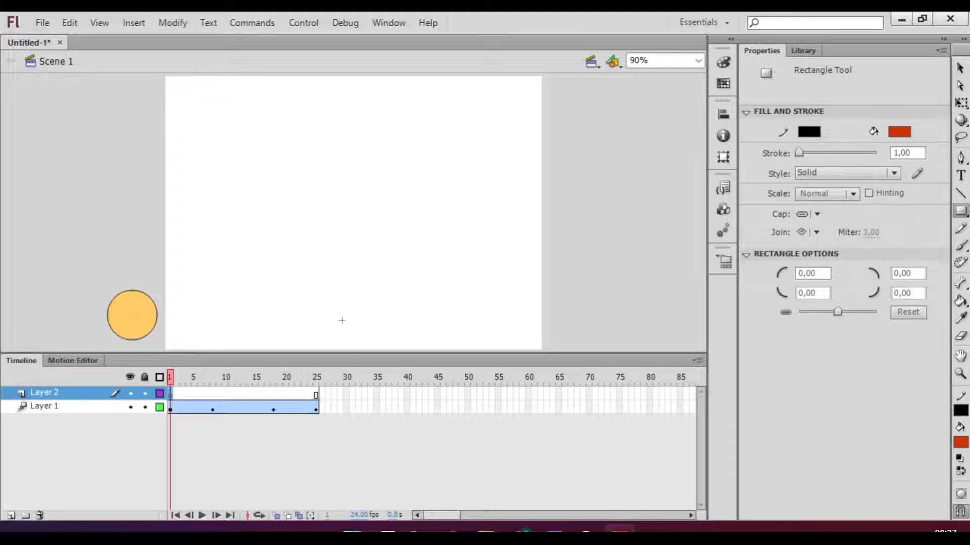
mouse_move(328, 322)
mouse_down()
mouse_move(390, 351)
mouse_move(430, 352)
mouse_up()
Move the red rectangle together with its outline into the stage's lower-right area, to about X 385, Y 326
click(960, 67)
drag(377, 326, 464, 307)
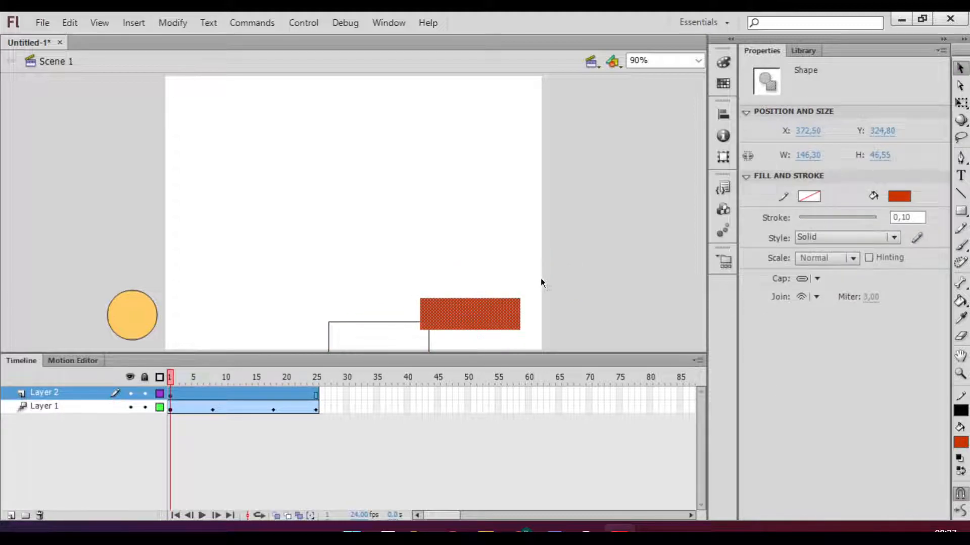
key(ctrl+z)
double_click(383, 332)
drag(383, 332, 492, 311)
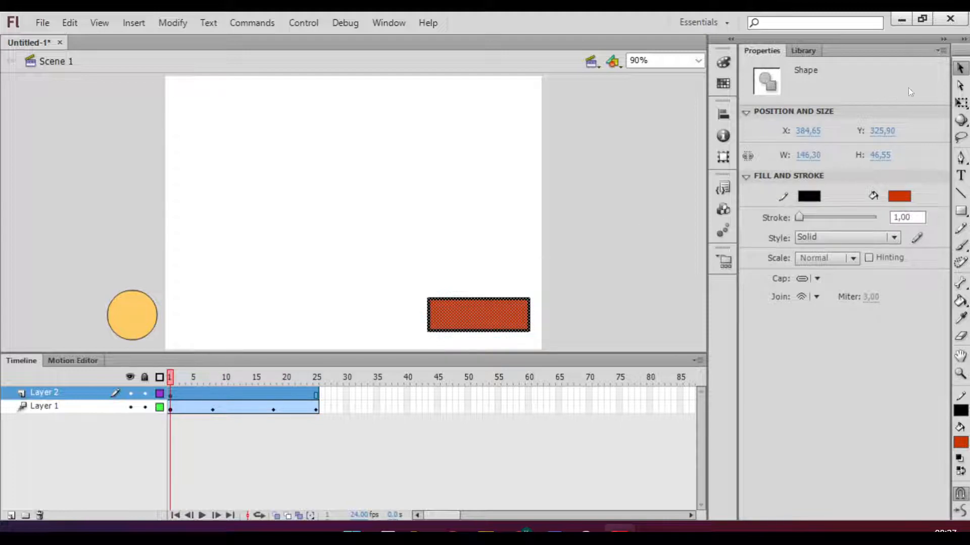
Resize the rectangle to about 124 by 68 px and change its fill to orange
click(961, 102)
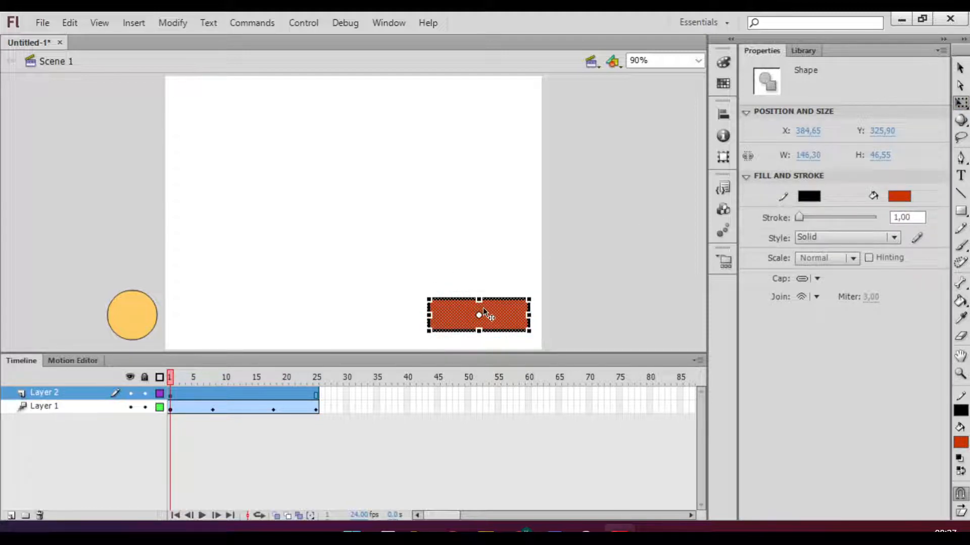
drag(479, 300, 514, 314)
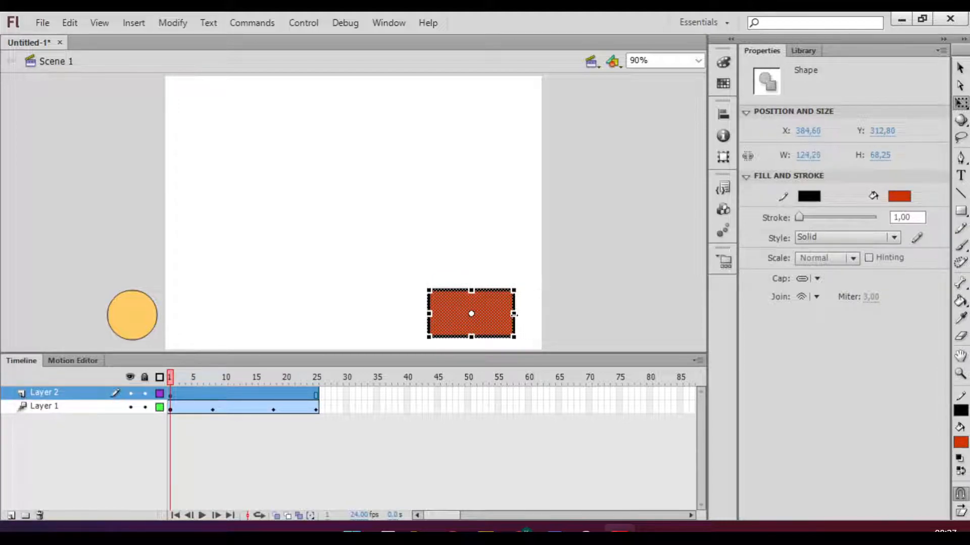
click(557, 319)
click(499, 313)
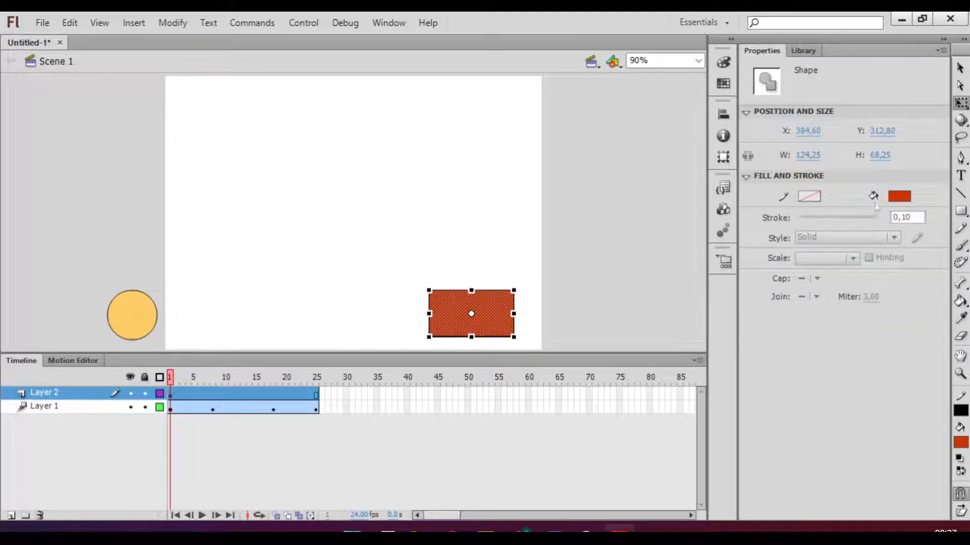
click(899, 196)
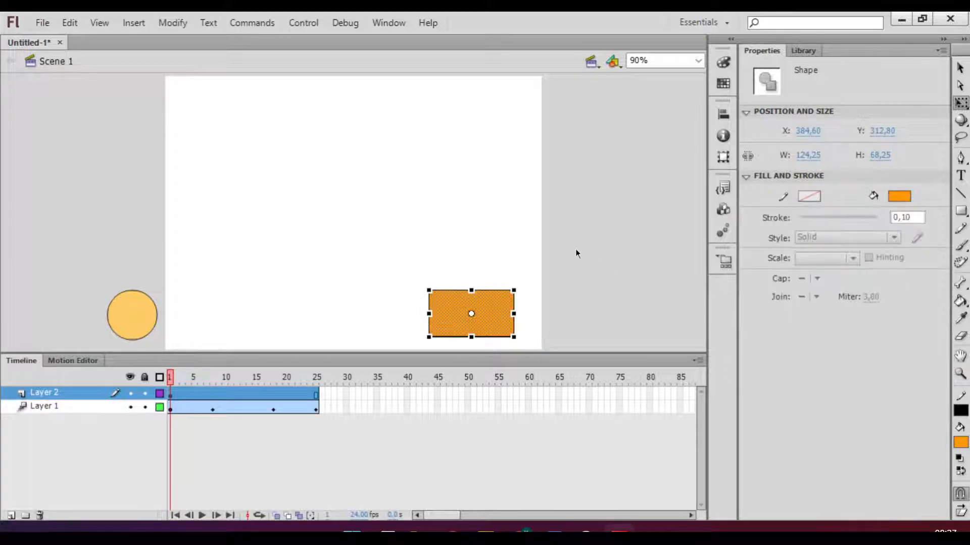
click(621, 248)
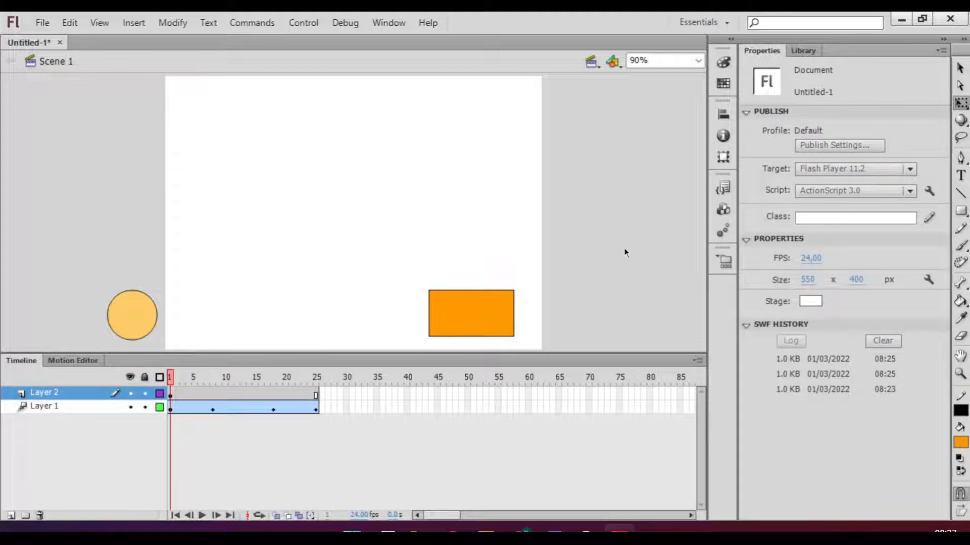
Add the static text "Next" on the orange rectangle and colour it dark navy
click(960, 175)
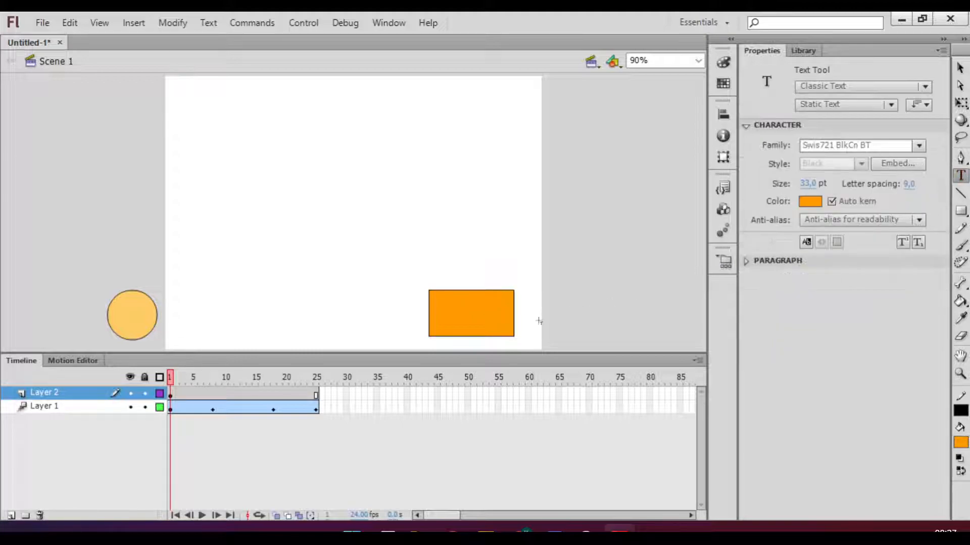
click(451, 315)
text(Next)
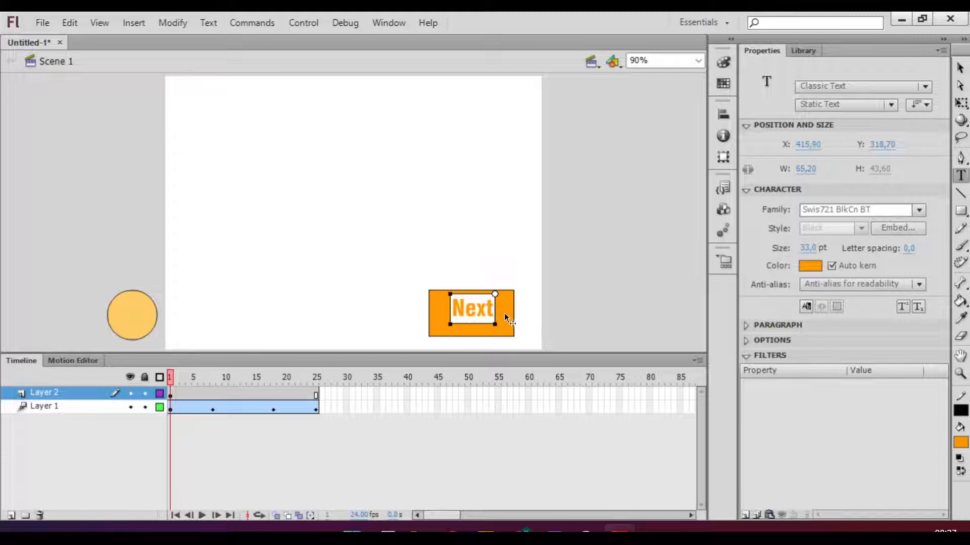
key(ctrl+a)
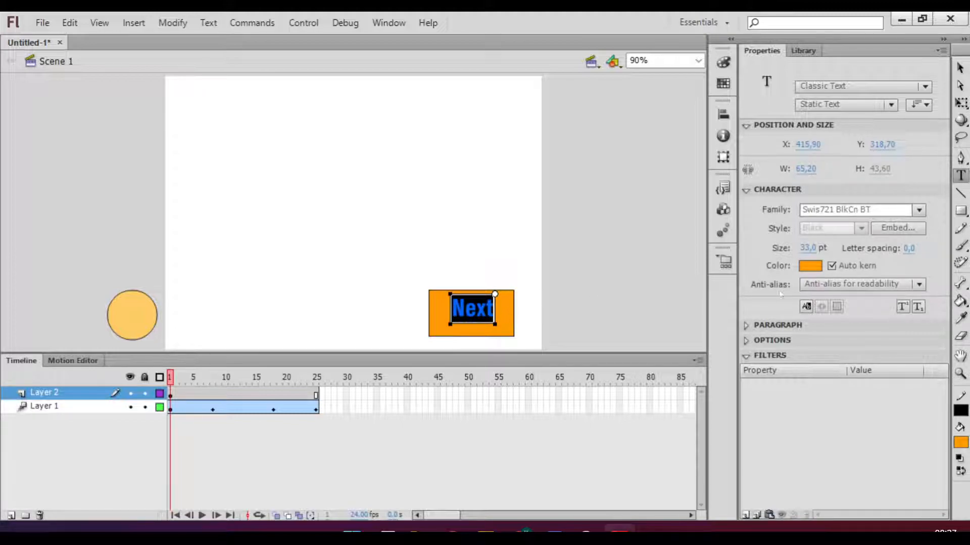
click(810, 265)
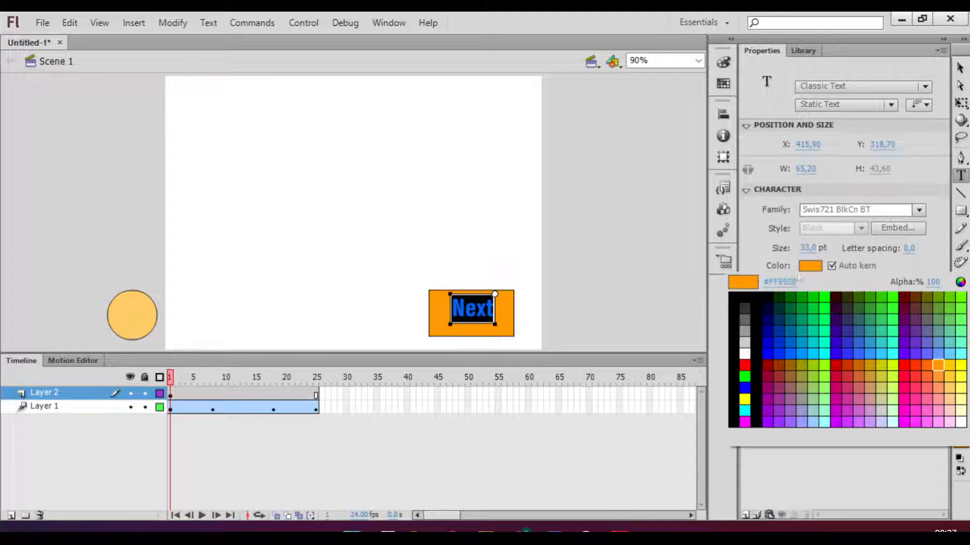
click(768, 308)
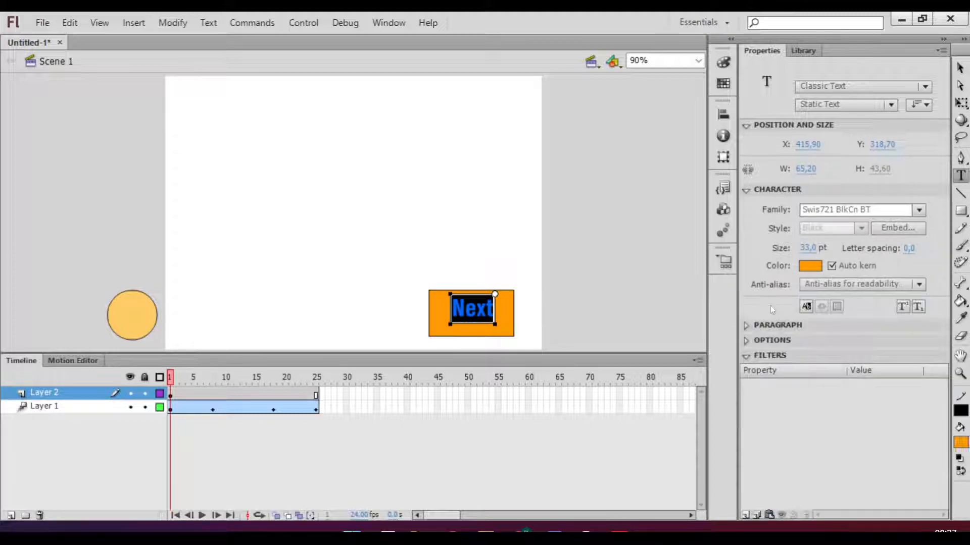
click(960, 68)
click(642, 218)
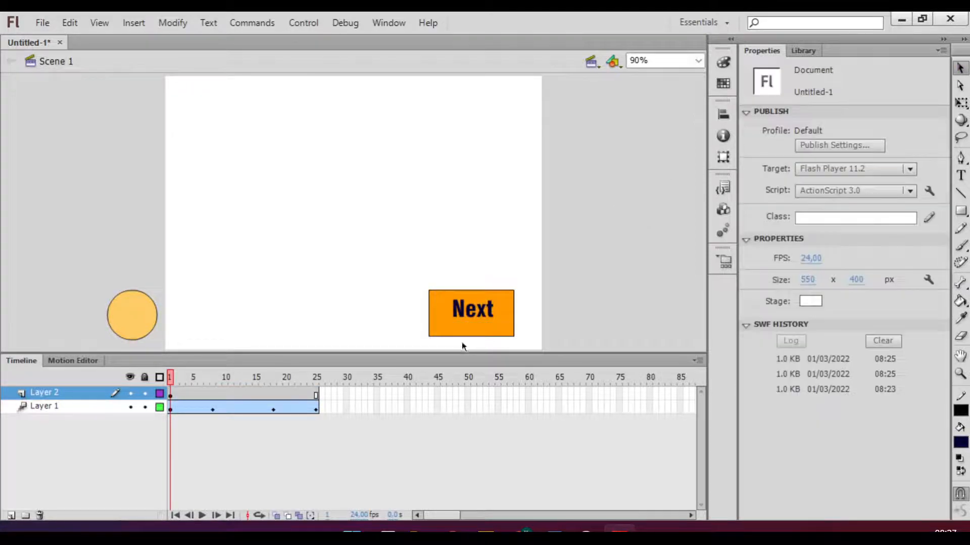
Nudge the "Next" text slightly down and left to centre it on the orange rectangle
click(474, 311)
key(Down)
key(Down)
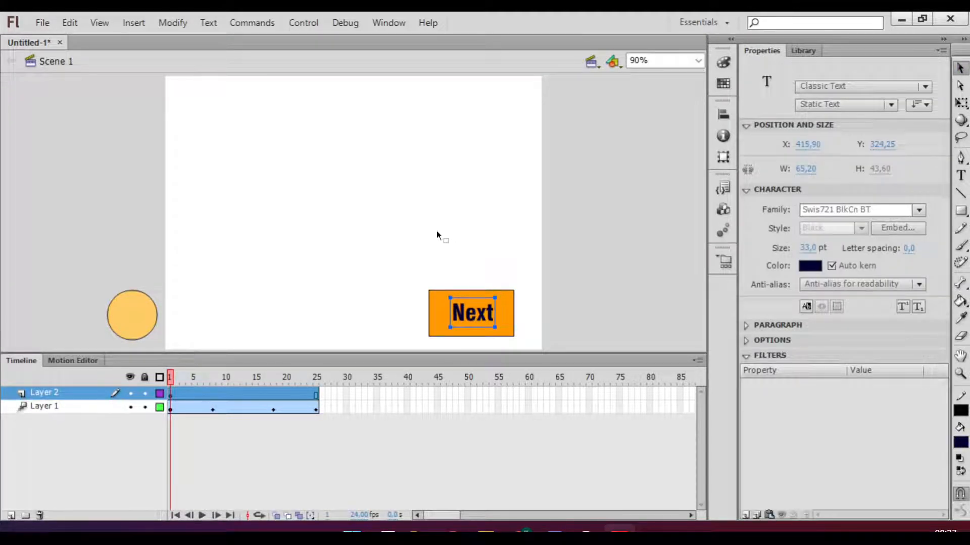
key(Down)
key(Left)
Check what Layer 2 holds by selecting its contents and switching its visibility off and on
click(62, 392)
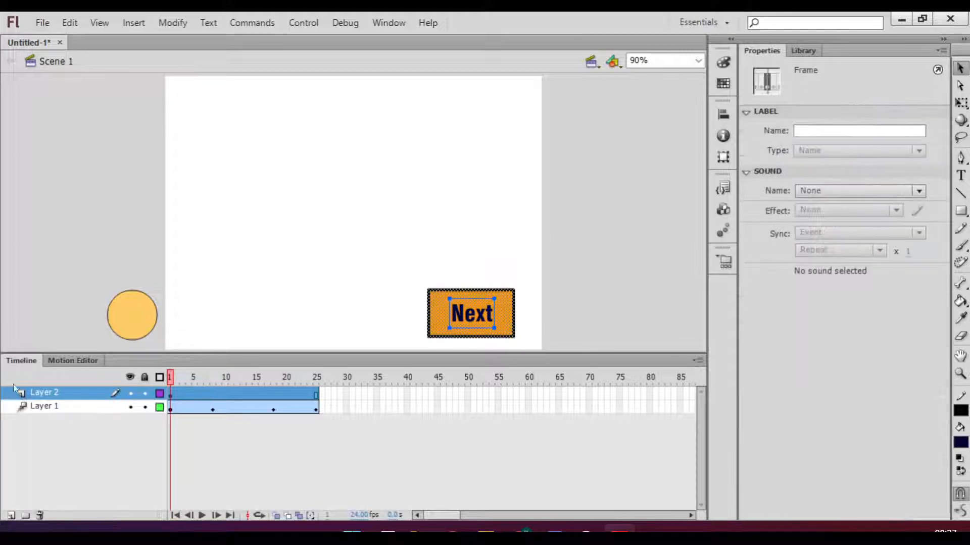
click(580, 285)
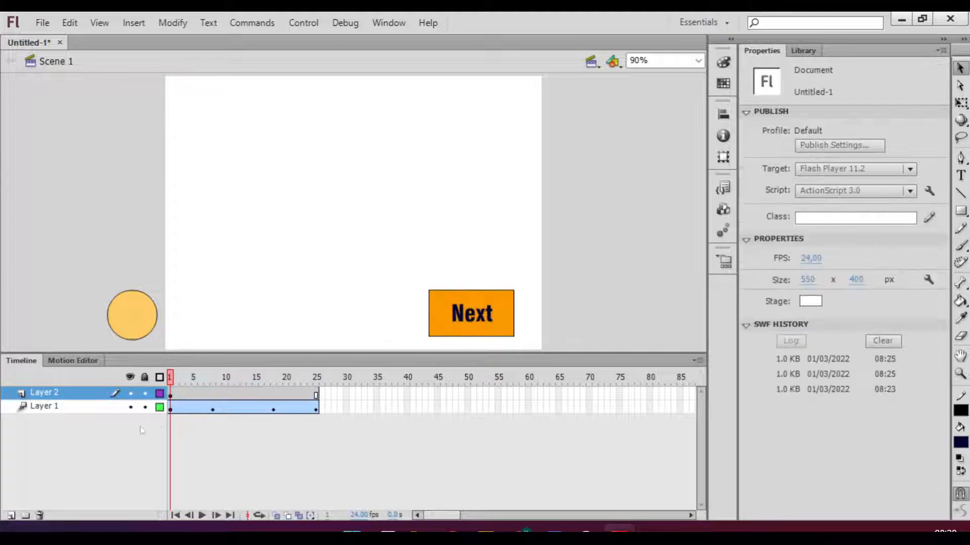
click(131, 393)
click(130, 393)
click(64, 391)
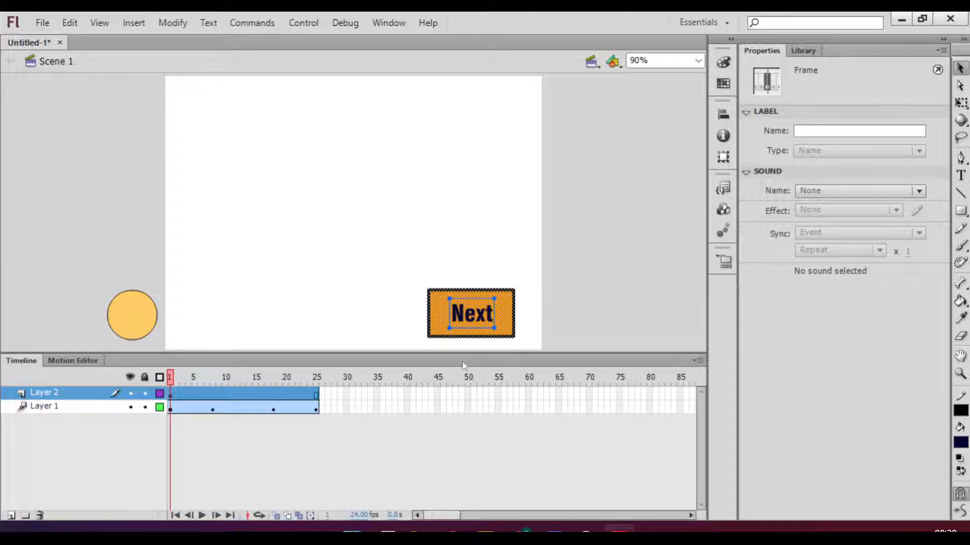
click(575, 273)
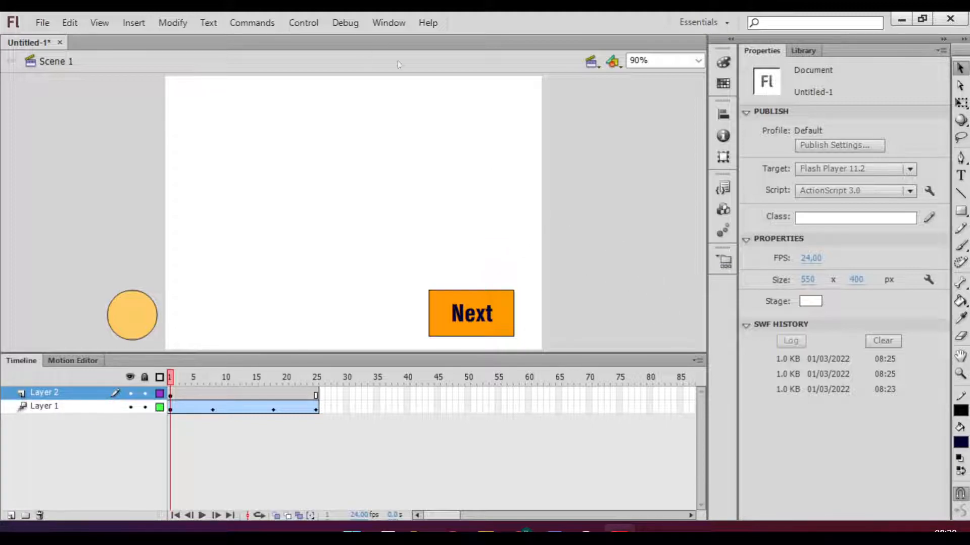
drag(560, 320, 423, 276)
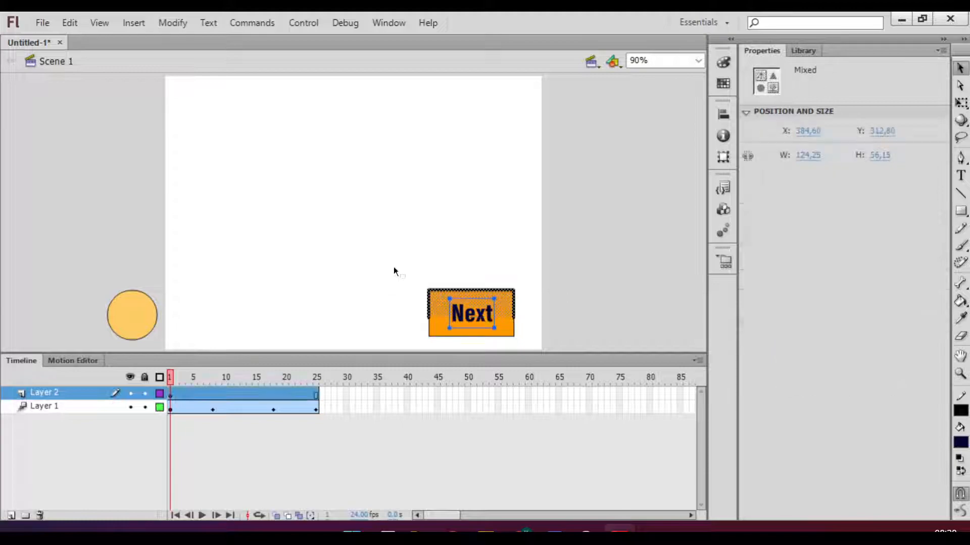
click(612, 268)
drag(585, 271, 416, 341)
click(288, 342)
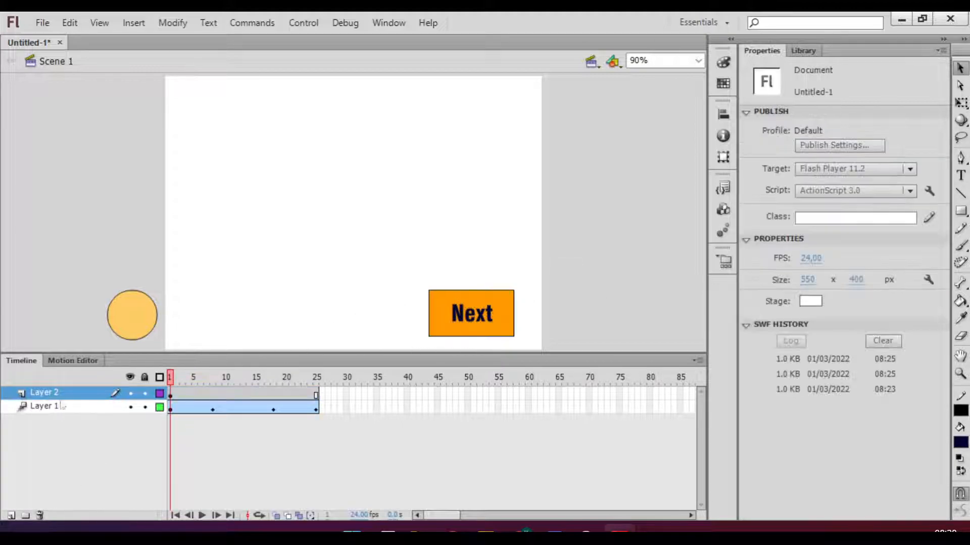
click(57, 392)
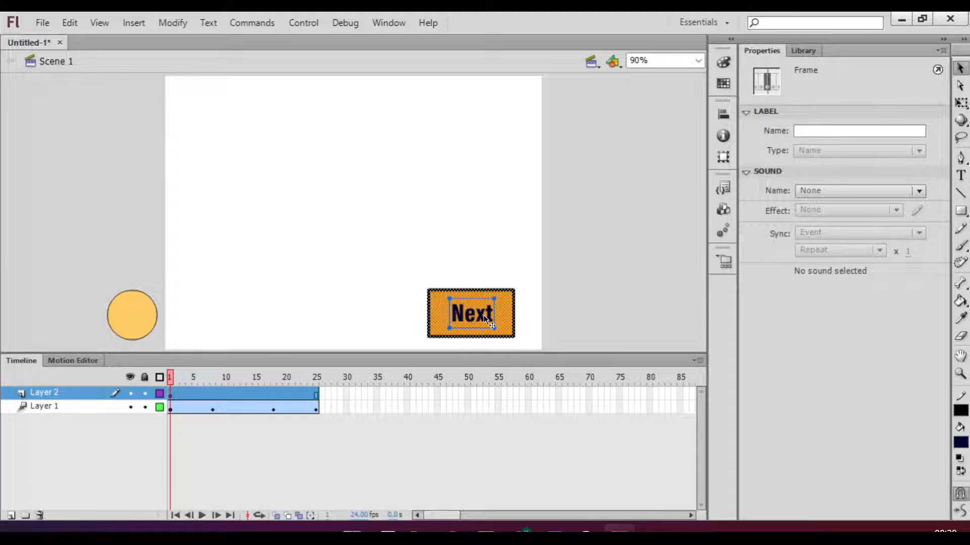
right_click(437, 302)
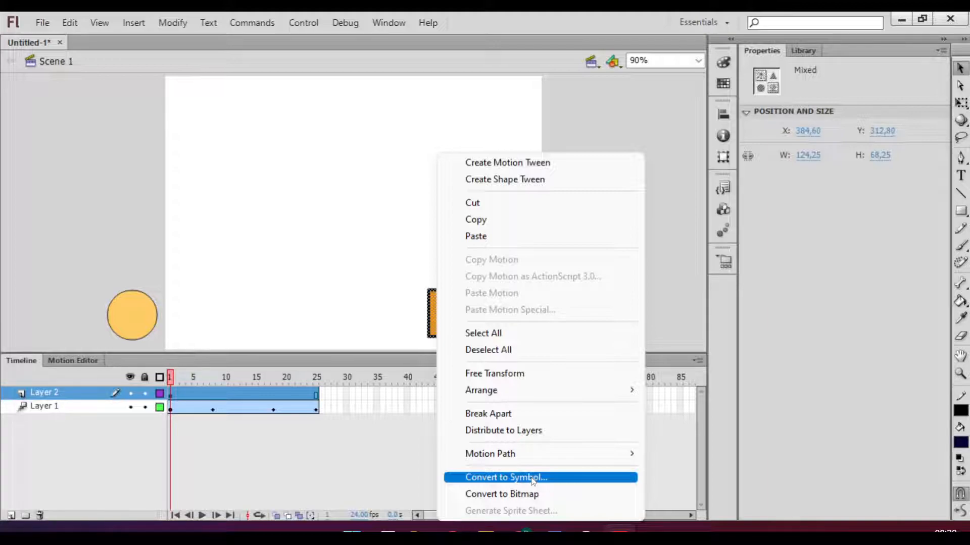
click(684, 486)
Convert the orange rectangle with its text into a Button symbol named "Next" with a centred registration point
click(51, 396)
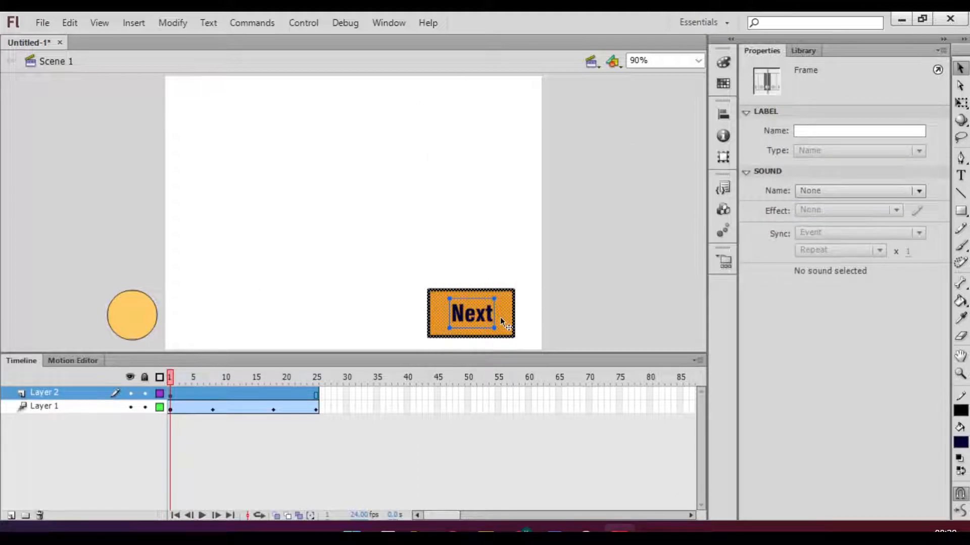
click(454, 311)
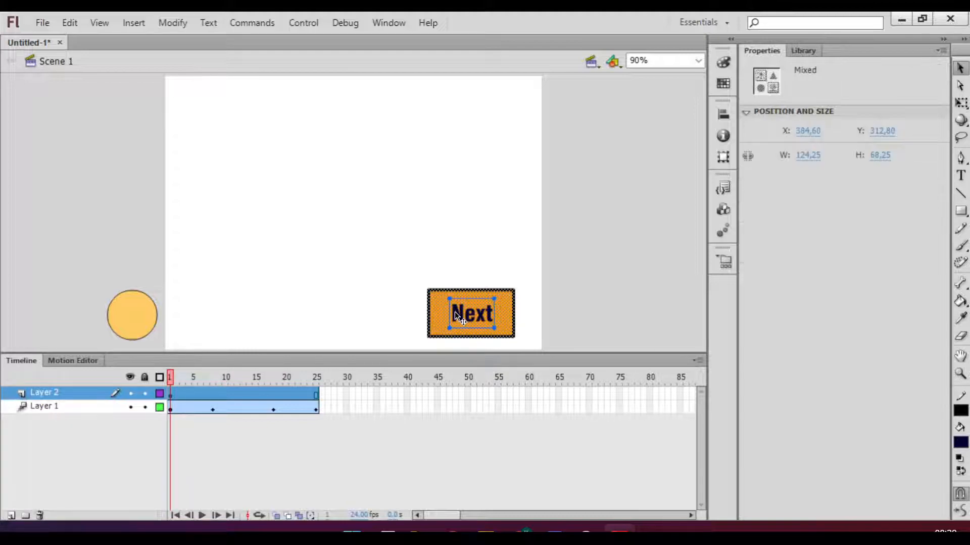
right_click(455, 311)
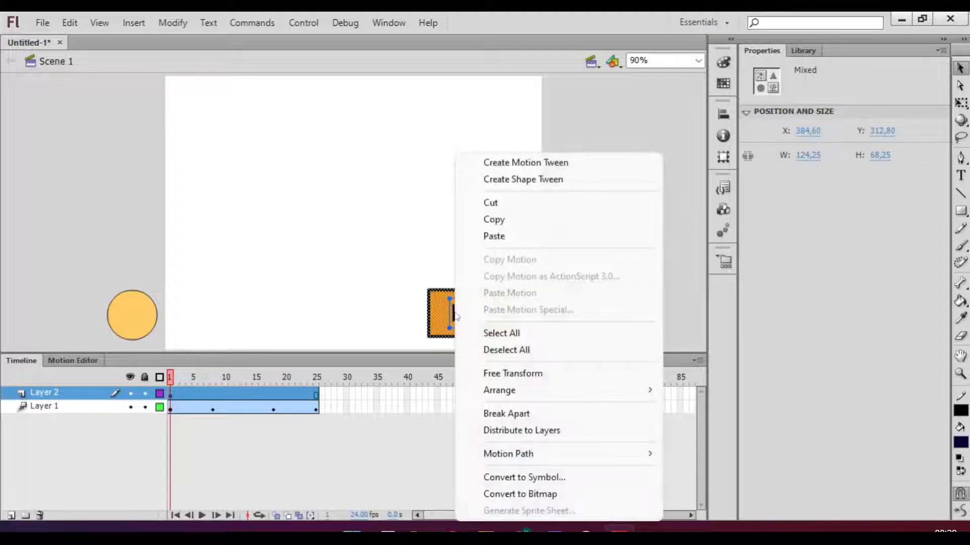
click(506, 480)
drag(580, 247, 746, 173)
drag(665, 161, 643, 258)
click(638, 297)
drag(639, 297, 551, 299)
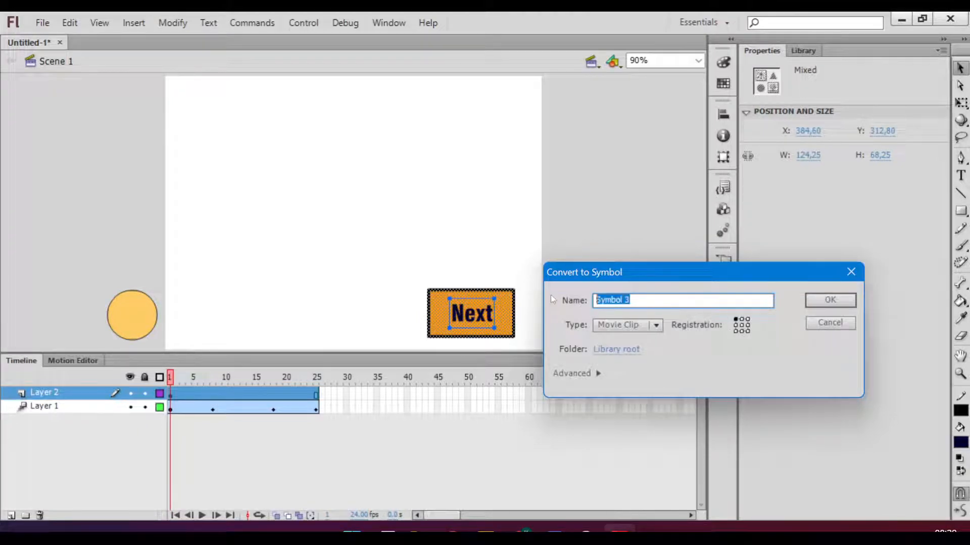
text(Next)
click(641, 330)
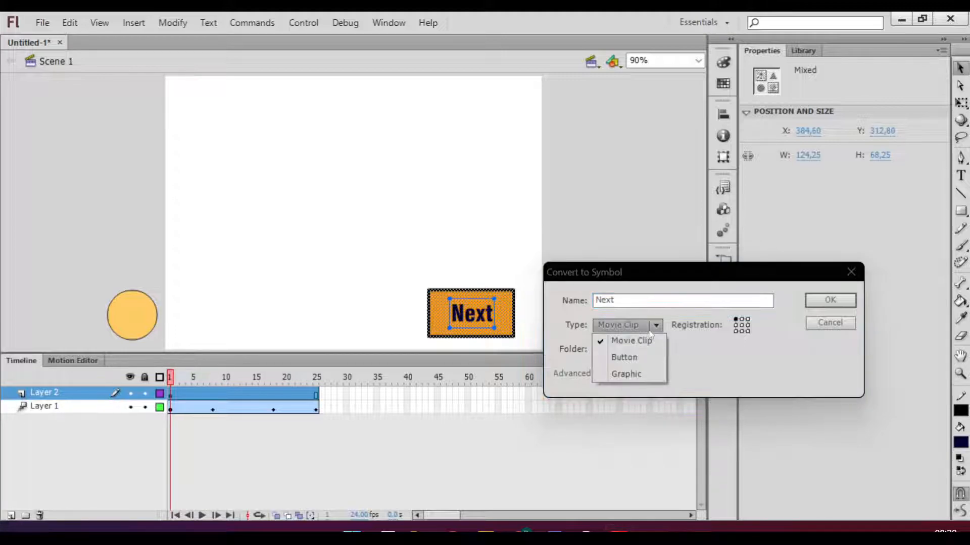
click(622, 357)
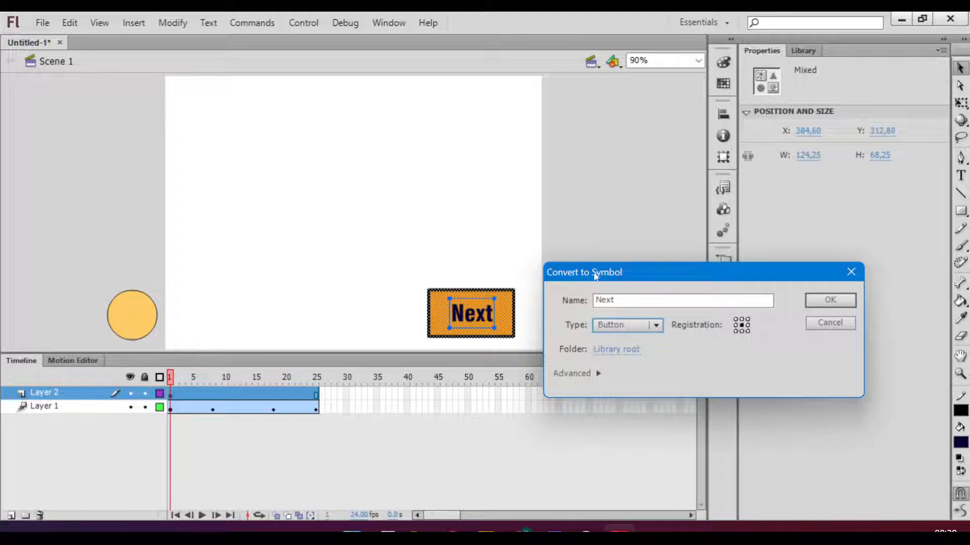
drag(621, 302, 572, 305)
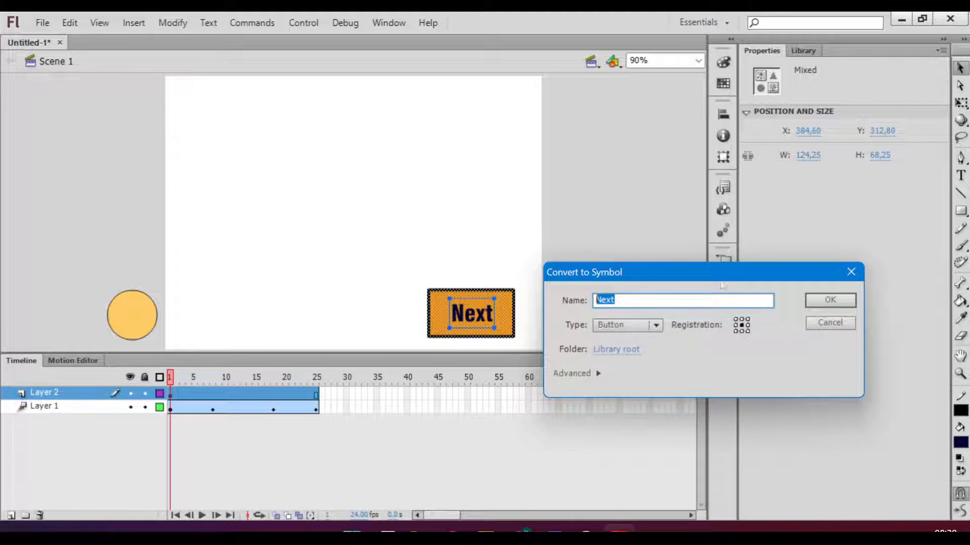
click(826, 300)
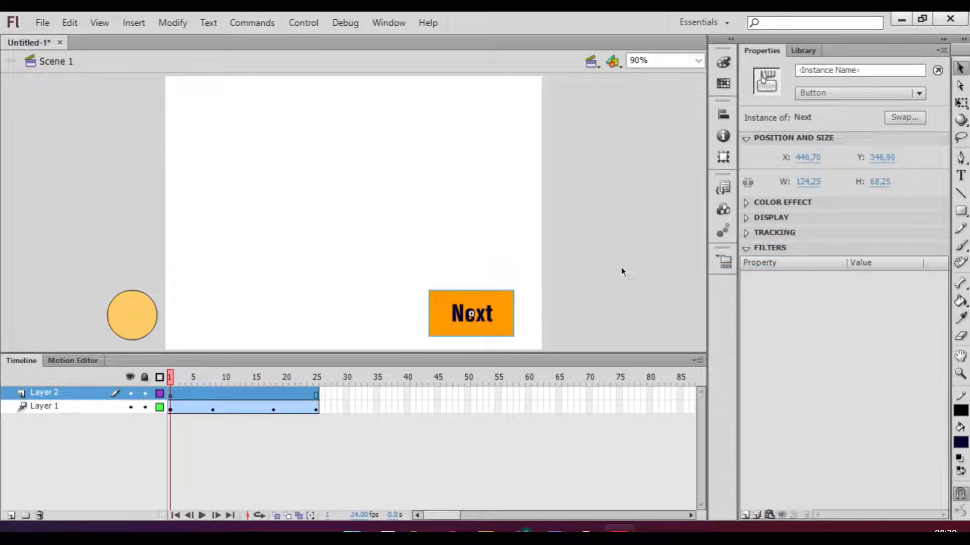
click(479, 306)
click(555, 287)
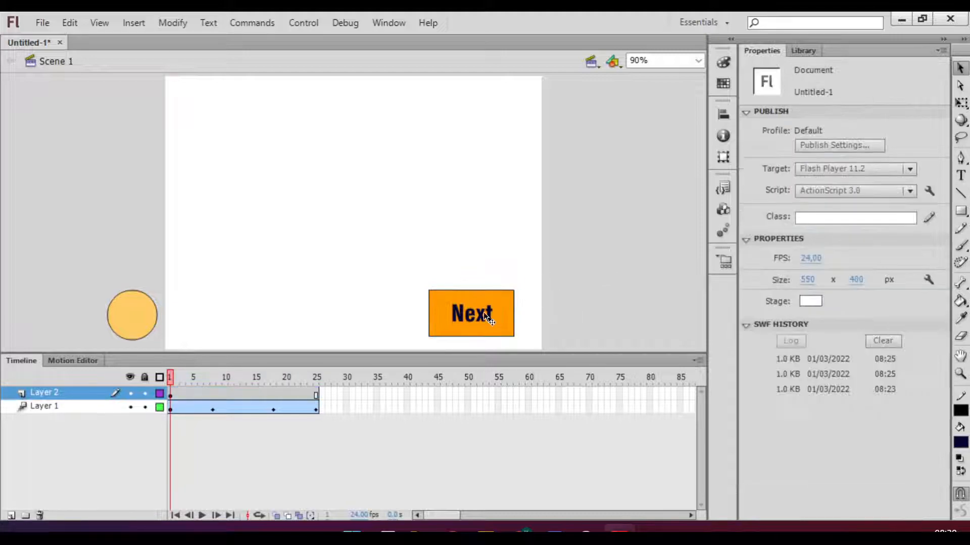
click(485, 313)
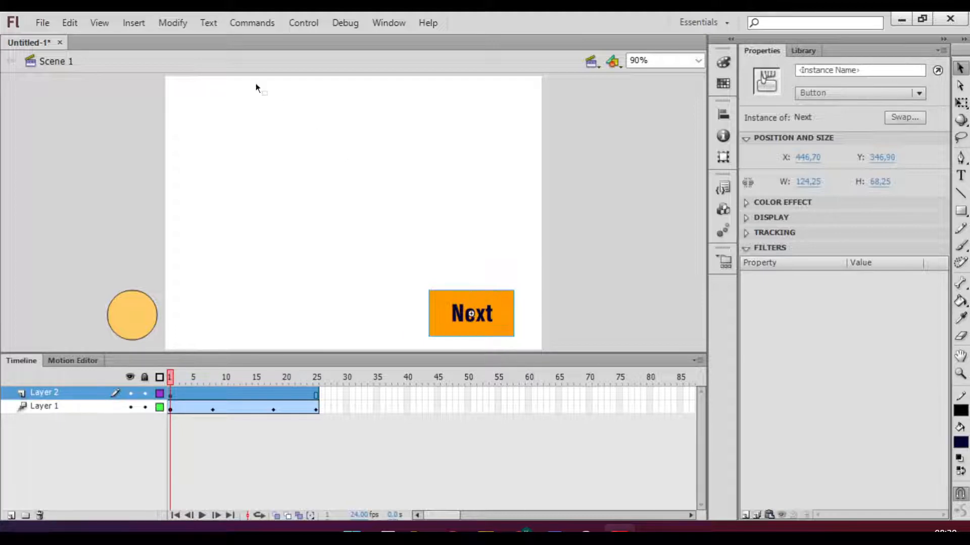
click(102, 24)
click(128, 24)
click(125, 24)
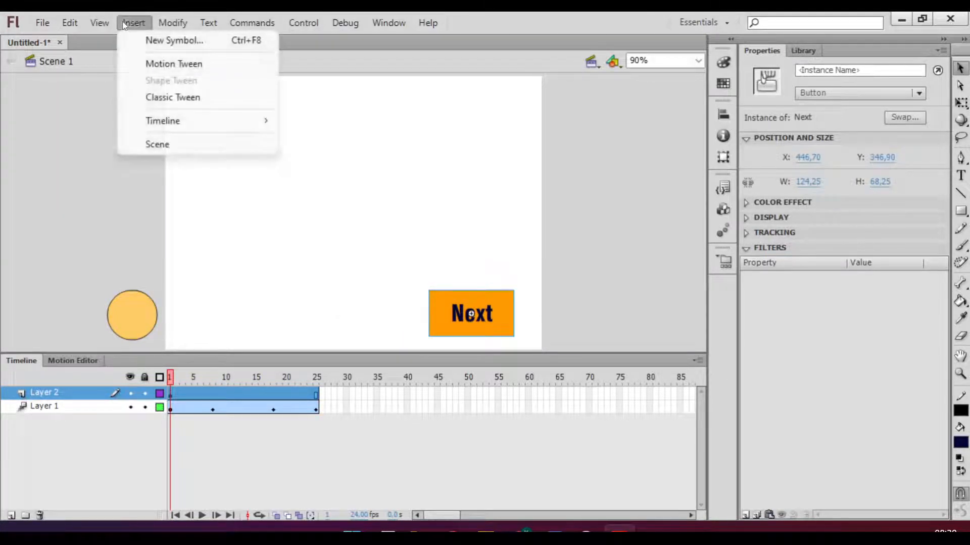
key(Right)
click(549, 301)
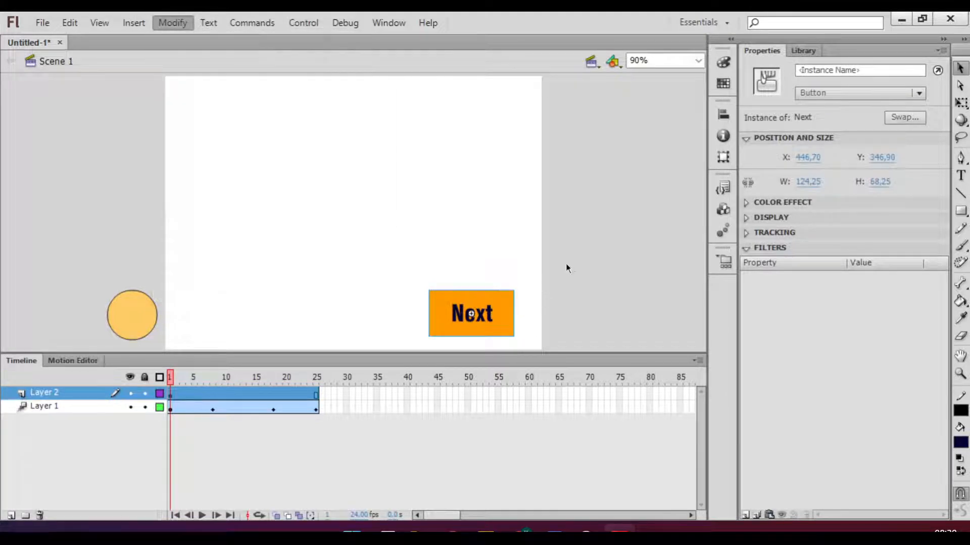
click(565, 263)
Open the Next button symbol for editing and insert a keyframe for its Over state
double_click(472, 328)
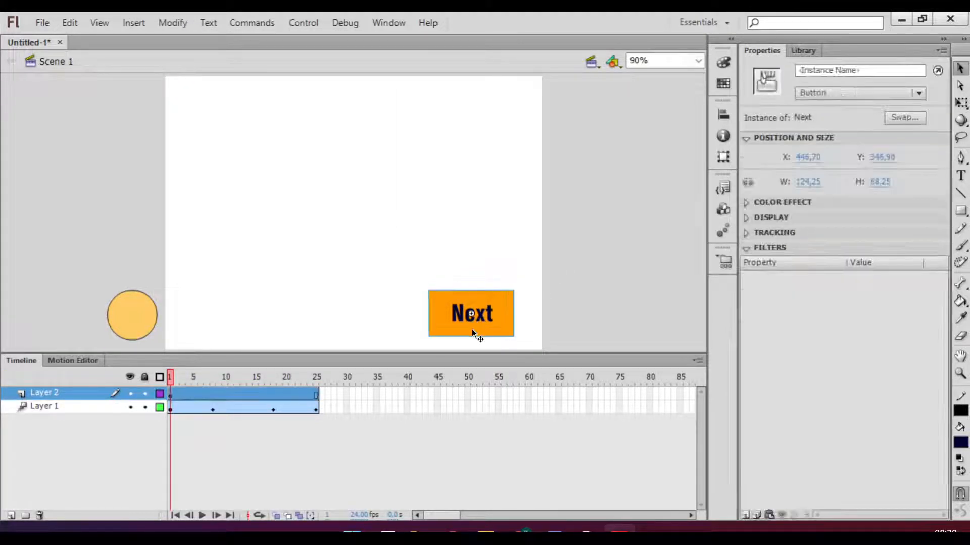
double_click(574, 270)
double_click(486, 327)
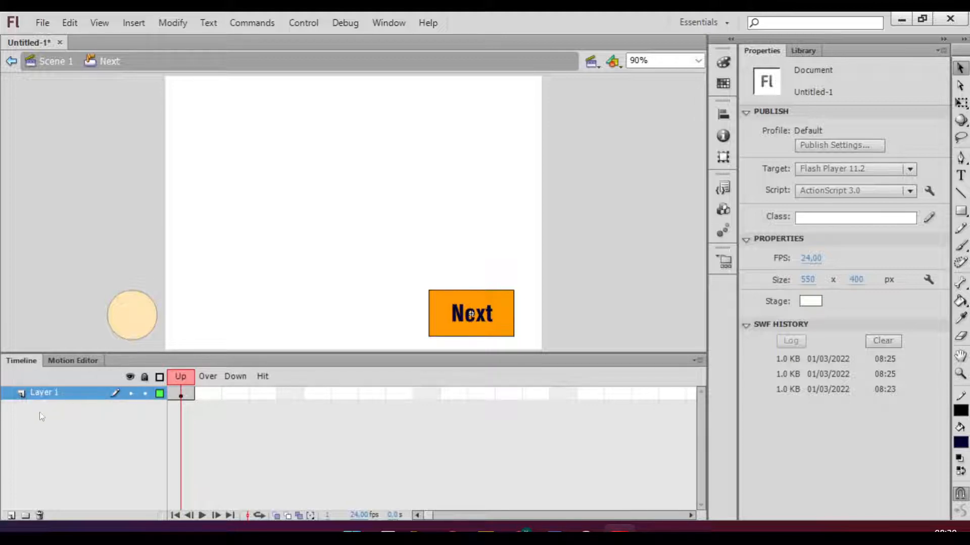
click(508, 317)
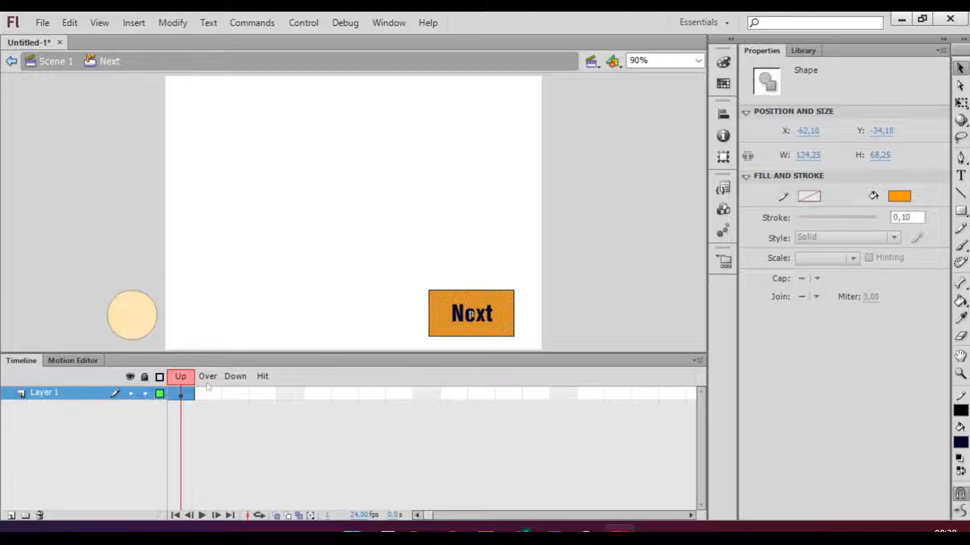
click(232, 394)
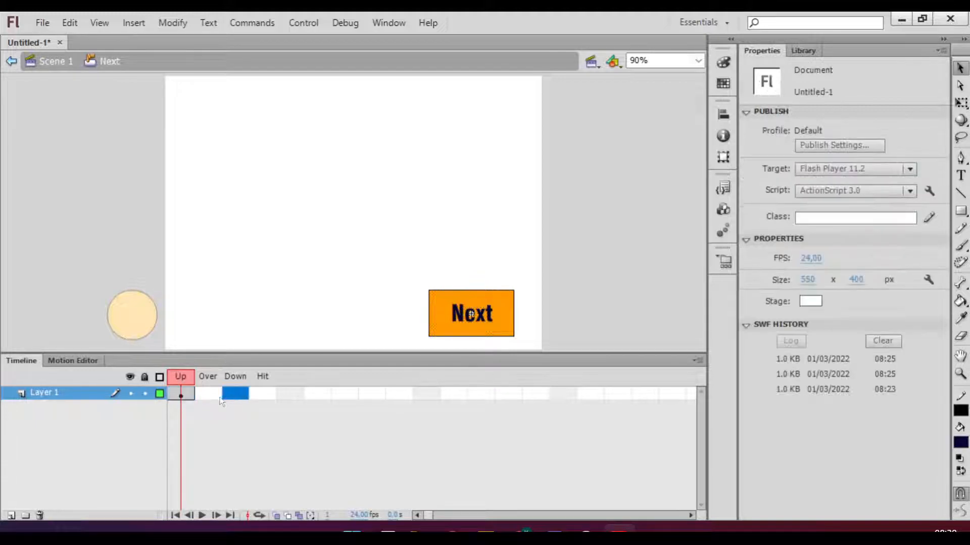
click(210, 397)
click(240, 394)
click(211, 398)
right_click(211, 398)
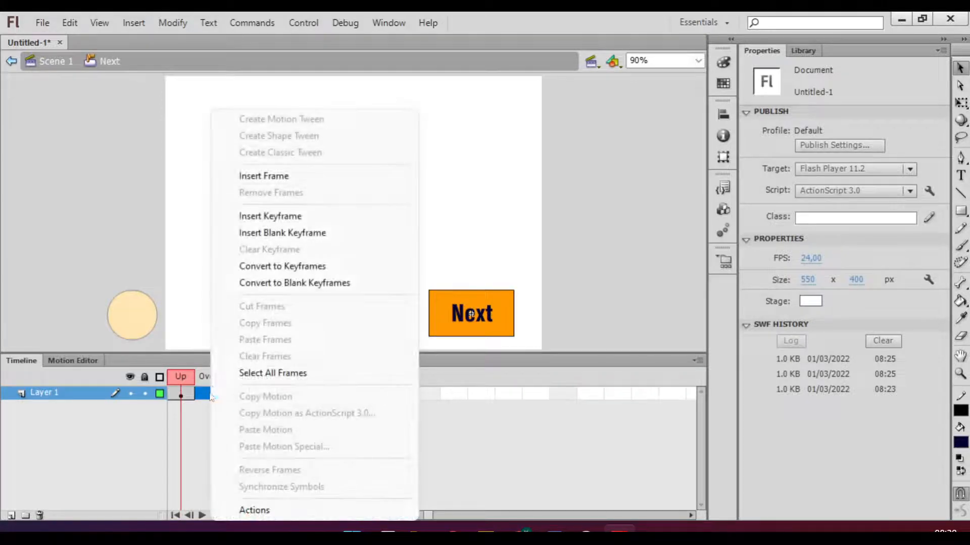
click(283, 218)
Change the rectangle's fill to cyan in the button's Over state
click(505, 314)
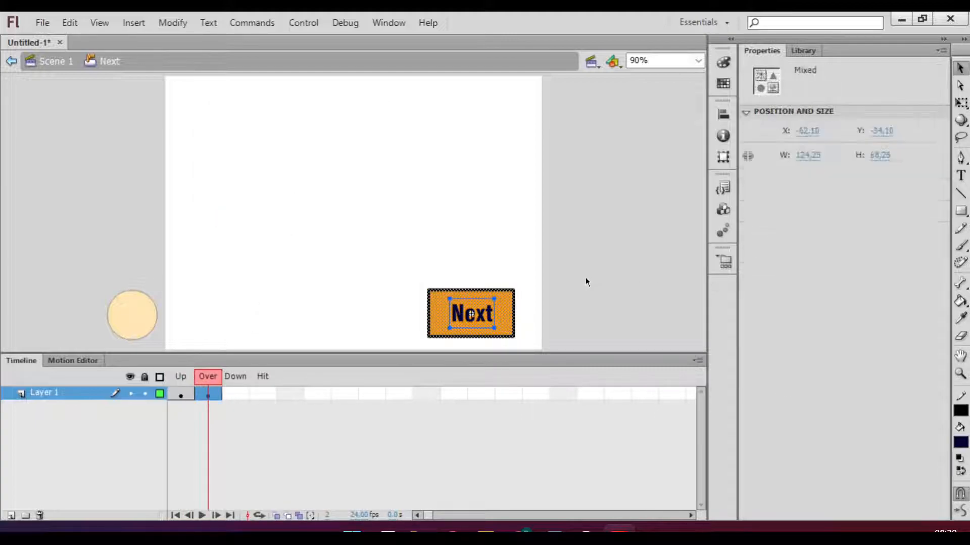
click(590, 286)
click(506, 310)
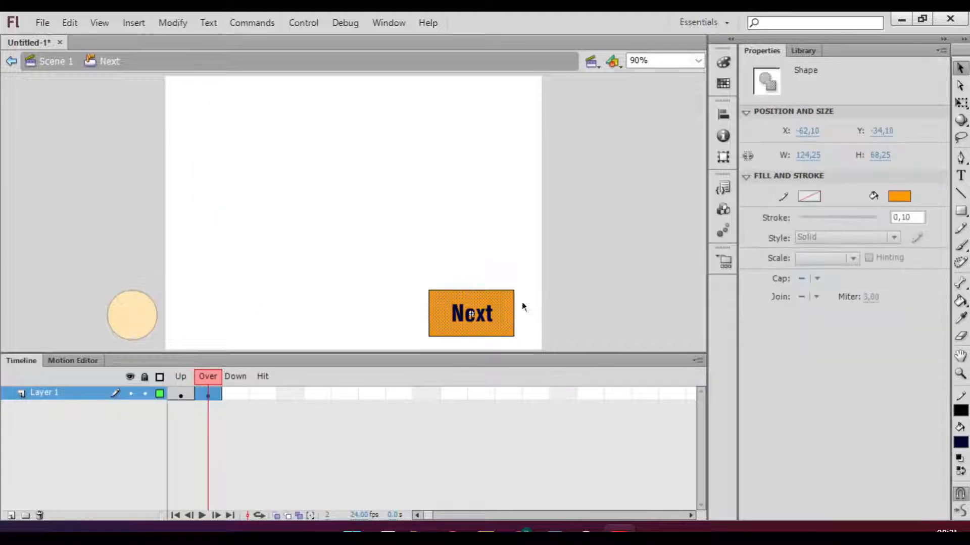
click(899, 196)
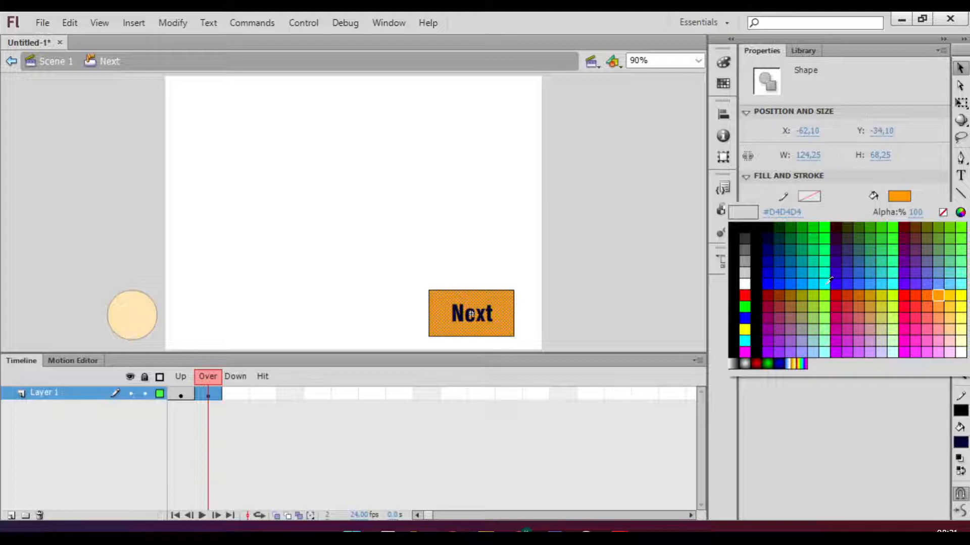
click(825, 285)
click(599, 268)
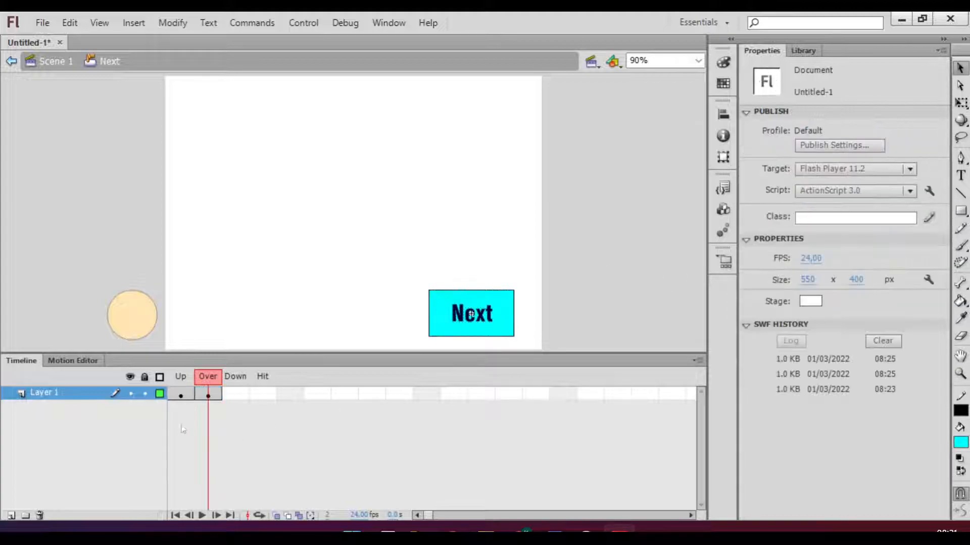
Compare the button's Up and Over states and return to Scene 1
click(180, 376)
click(209, 376)
click(186, 377)
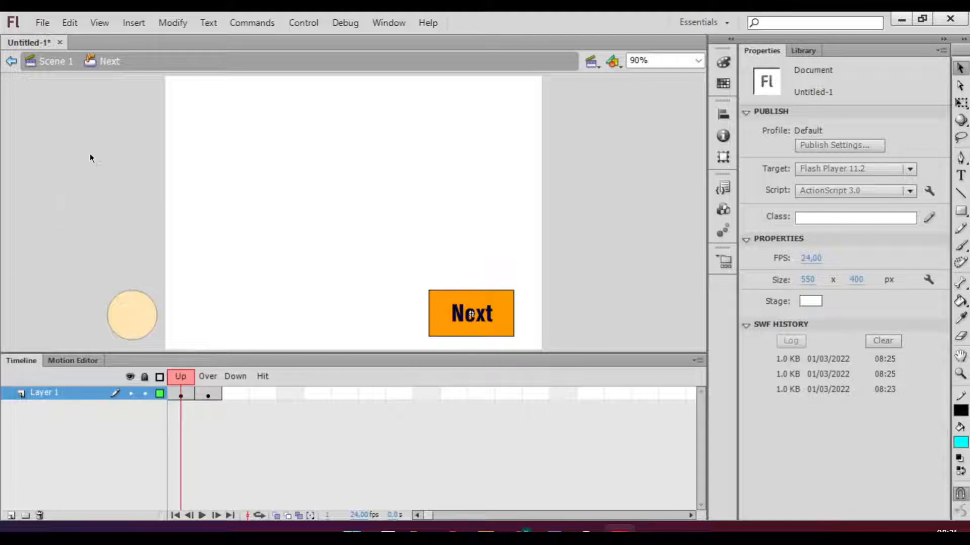
click(46, 59)
click(608, 244)
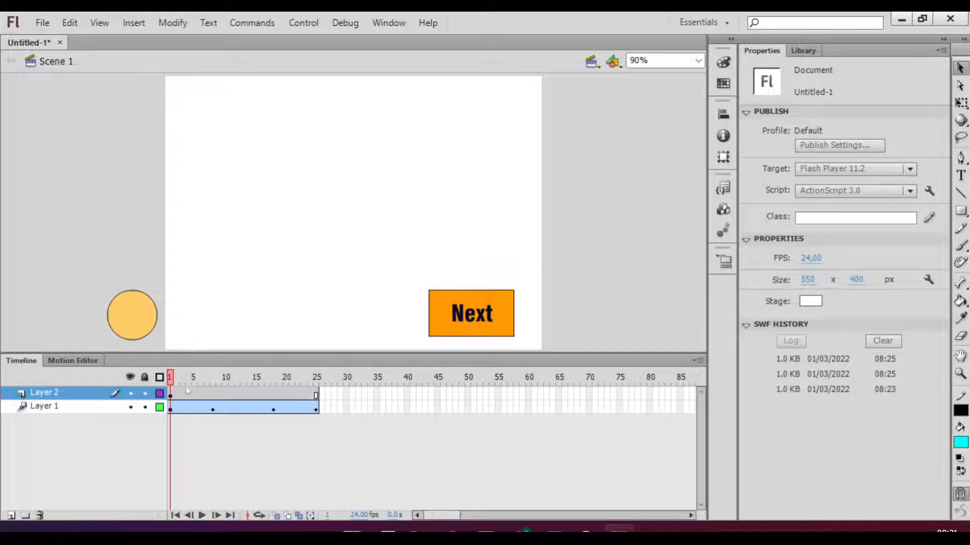
click(76, 406)
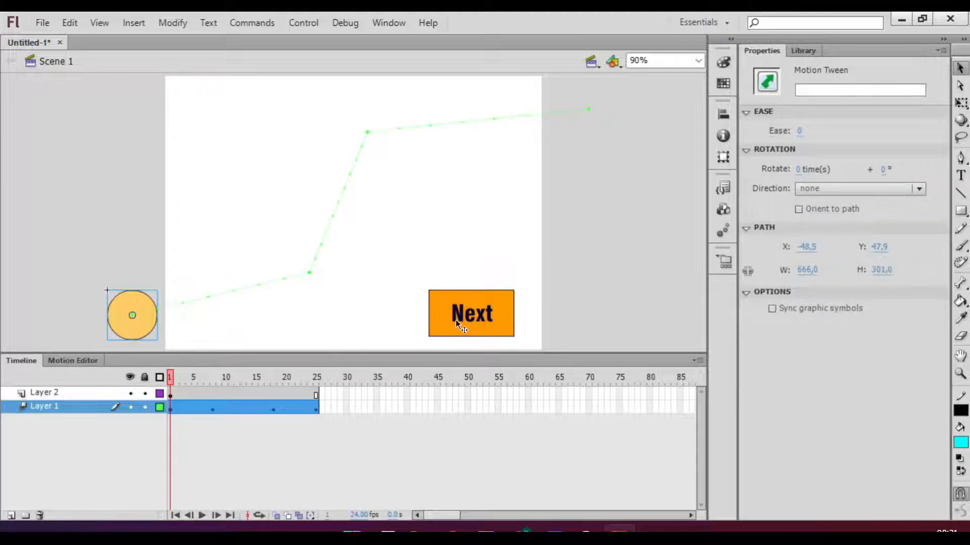
drag(425, 340, 604, 303)
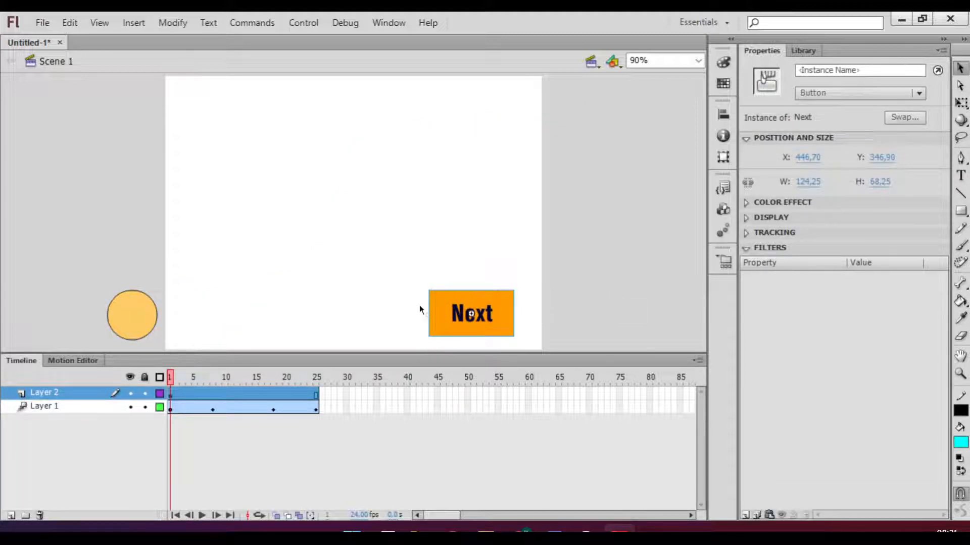
right_click(447, 317)
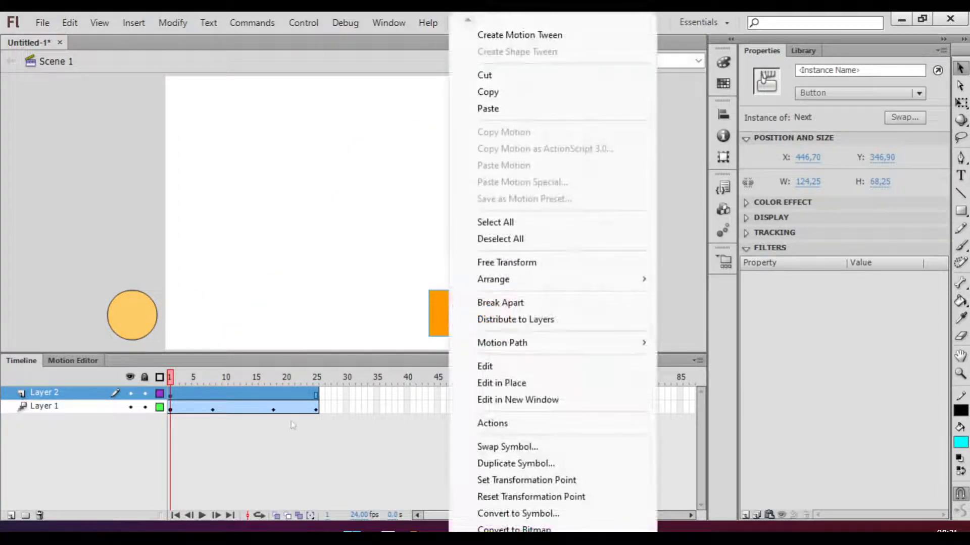
click(390, 465)
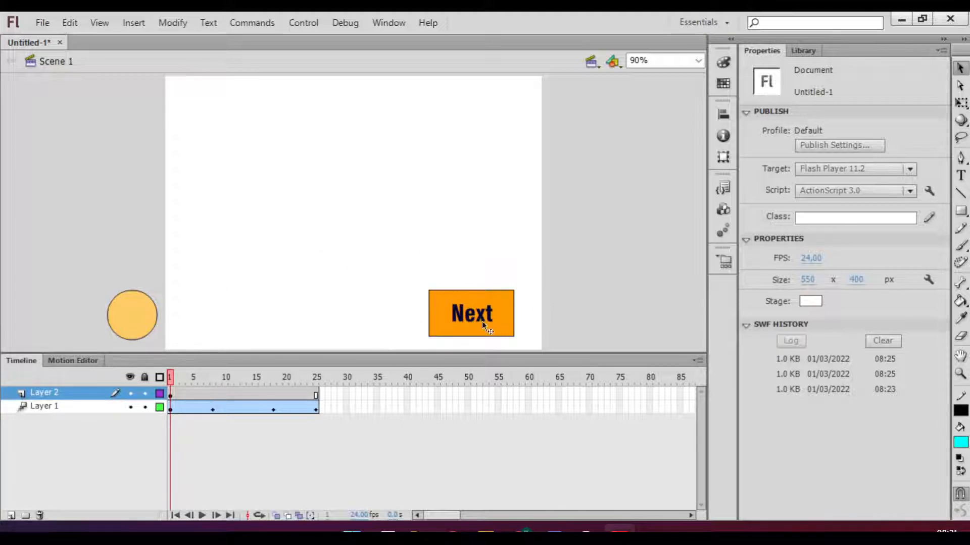
Open the Next button symbol for editing and insert a keyframe for its Down state
double_click(443, 313)
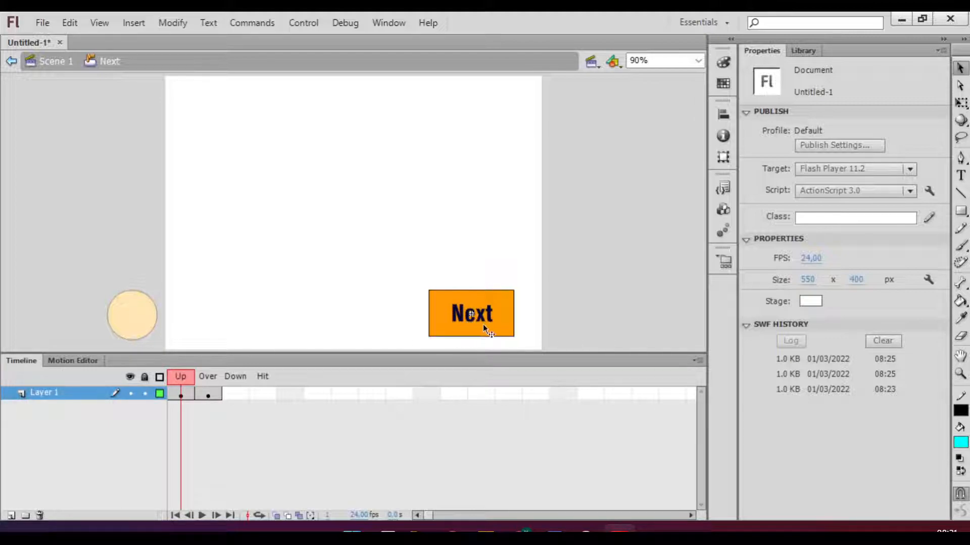
click(803, 50)
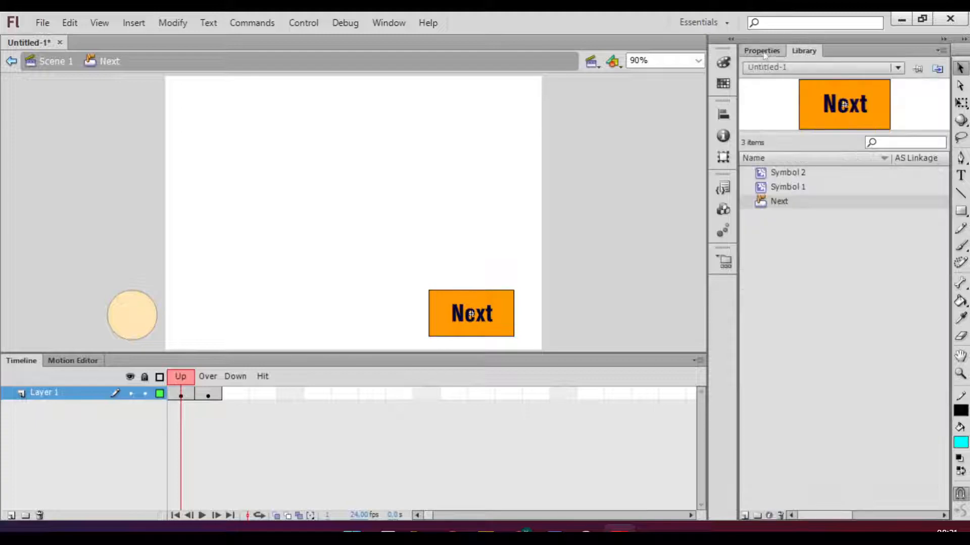
click(753, 50)
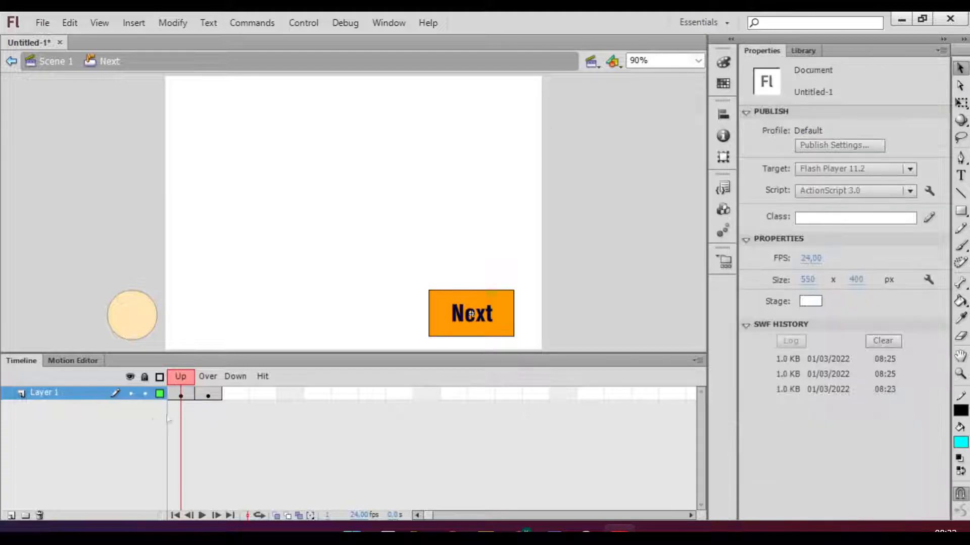
click(215, 395)
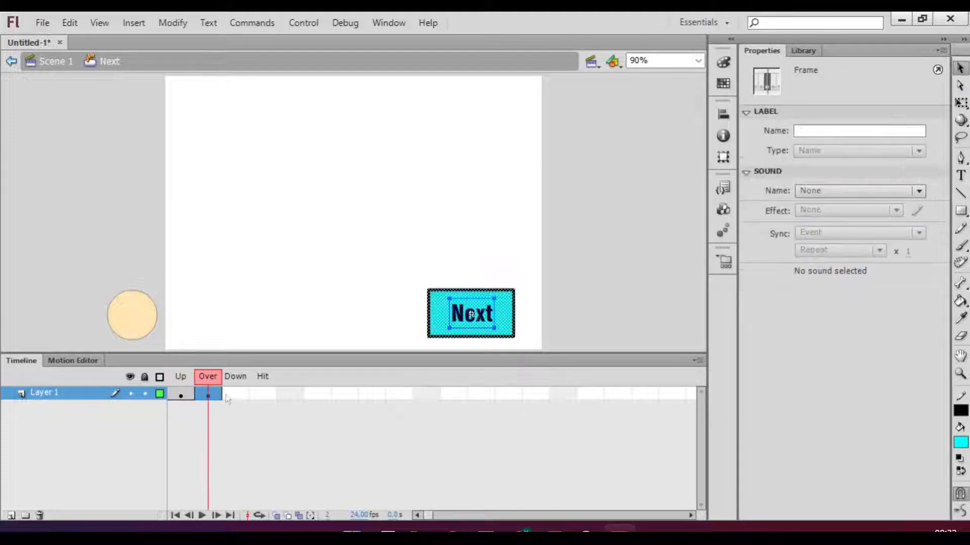
click(231, 396)
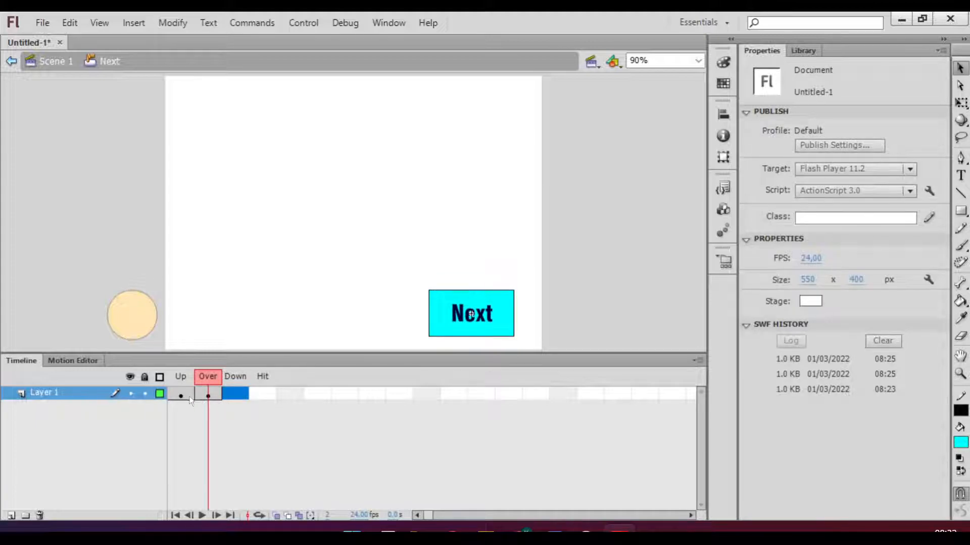
right_click(234, 395)
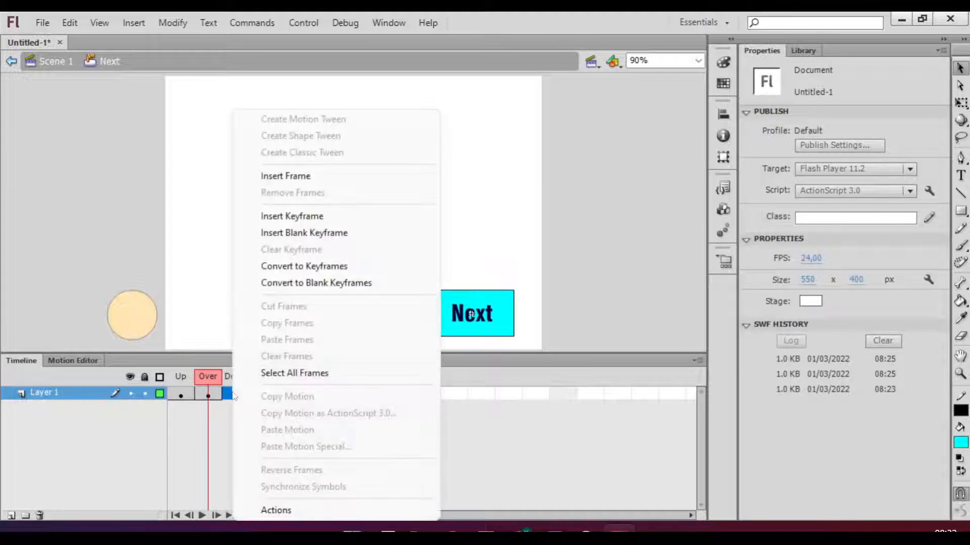
click(260, 221)
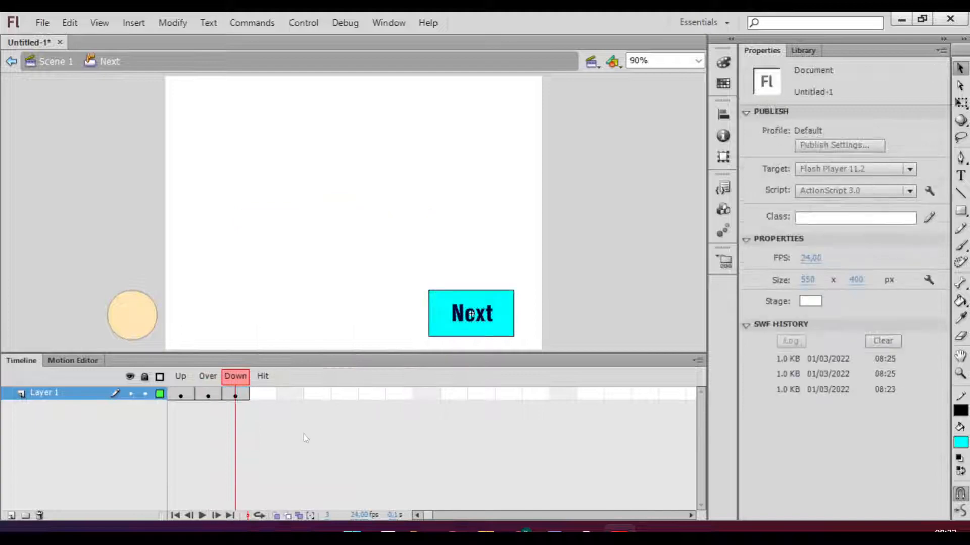
Change the rectangle's fill to bright green in the Next button's Down state
click(563, 309)
click(500, 314)
click(898, 196)
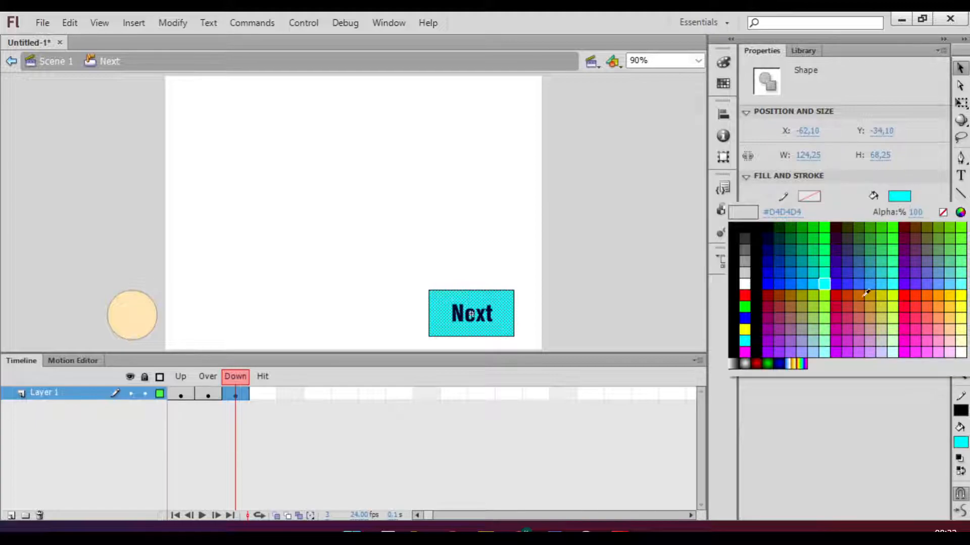
click(861, 296)
click(902, 195)
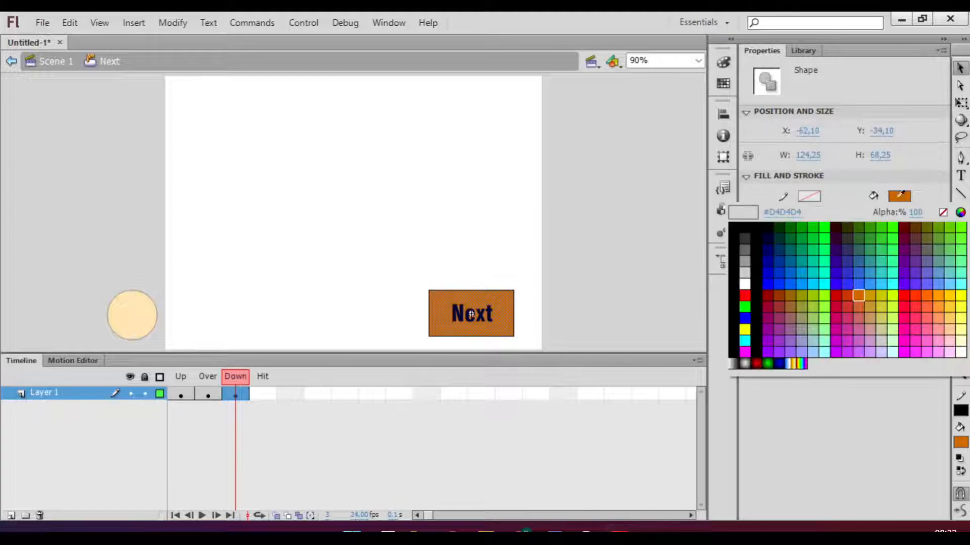
click(825, 244)
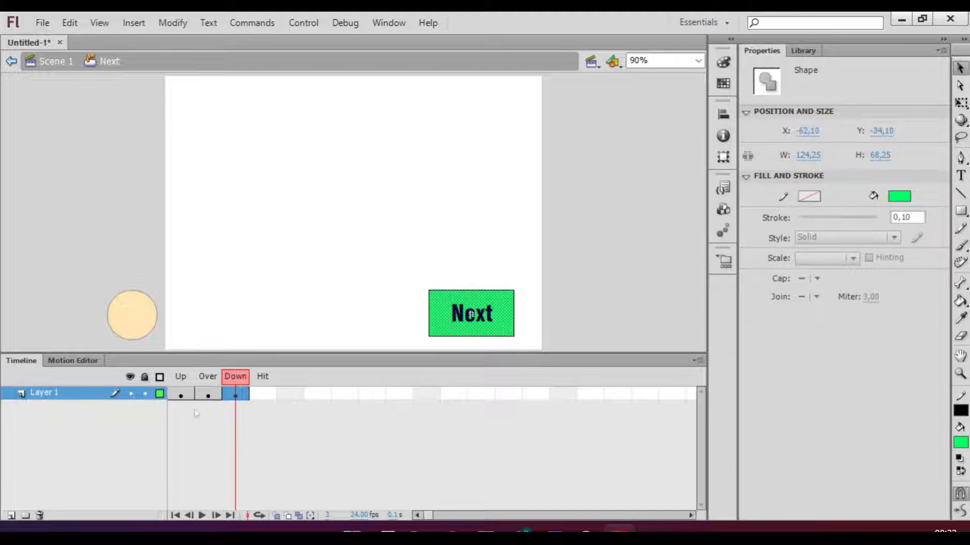
Compare the Next button's Up, Over and Down states and return to Scene 1
click(210, 384)
click(186, 381)
click(208, 378)
click(235, 377)
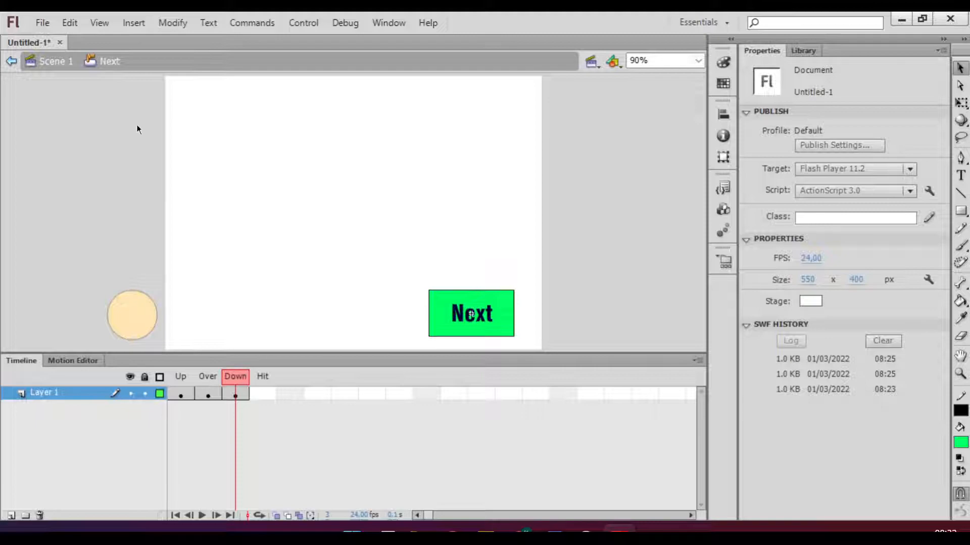
click(53, 62)
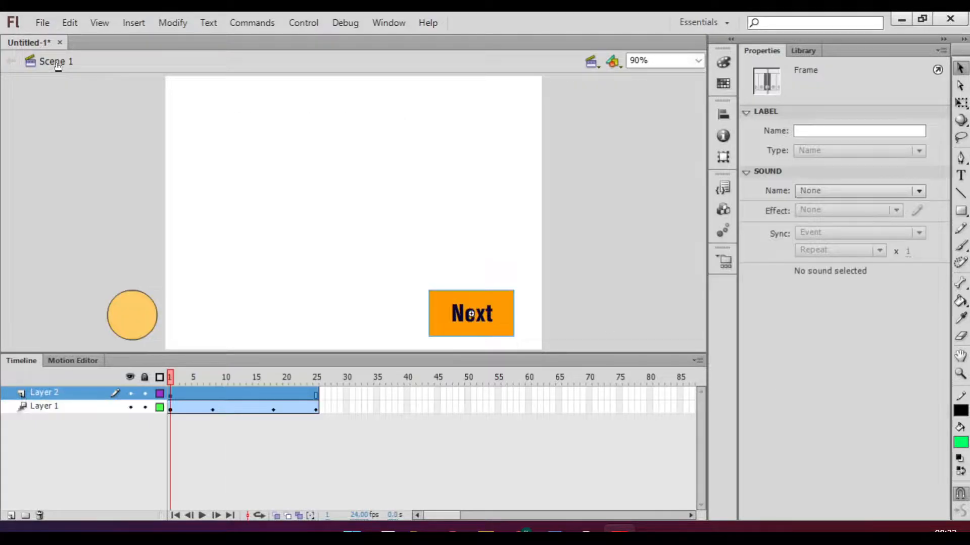
Test the movie to check the Next button's states, close the preview and inspect Scene 1 at frame 25
click(301, 453)
key(ctrl+Return)
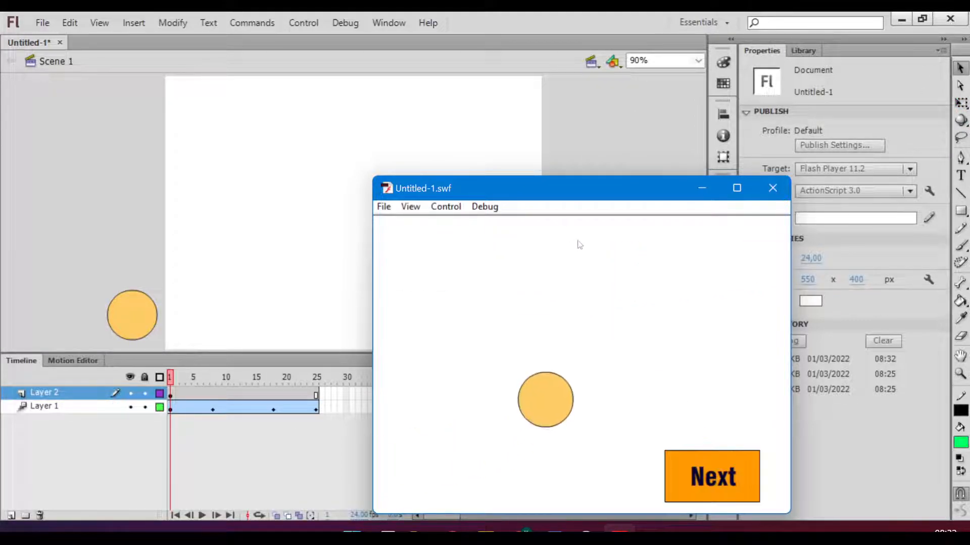
drag(596, 191, 518, 93)
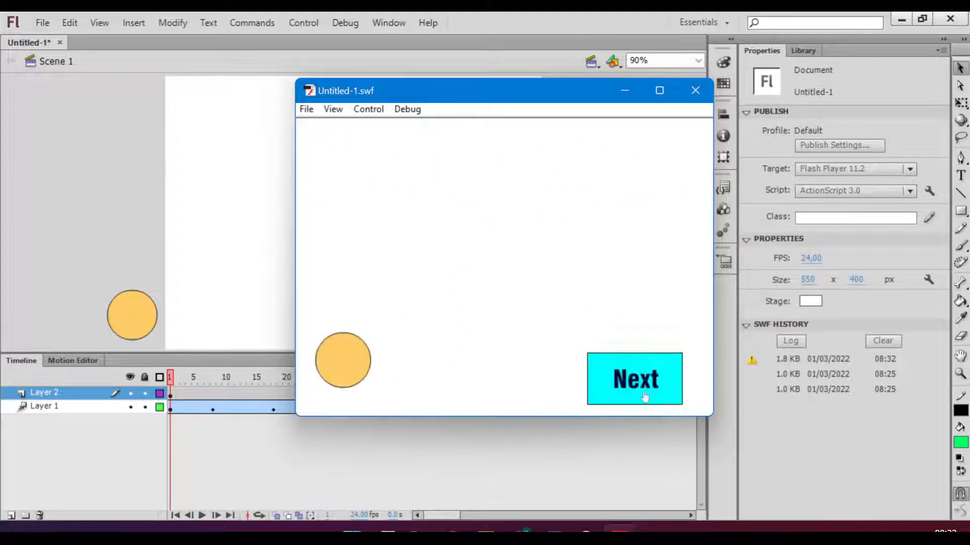
click(701, 95)
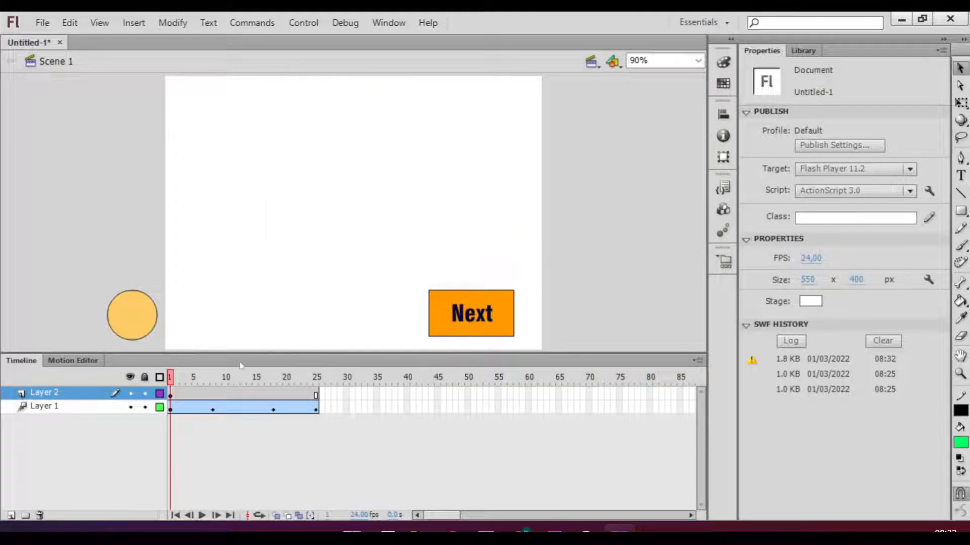
mouse_move(310, 382)
mouse_down()
mouse_move(170, 379)
mouse_move(329, 376)
mouse_move(173, 378)
mouse_move(322, 380)
mouse_up()
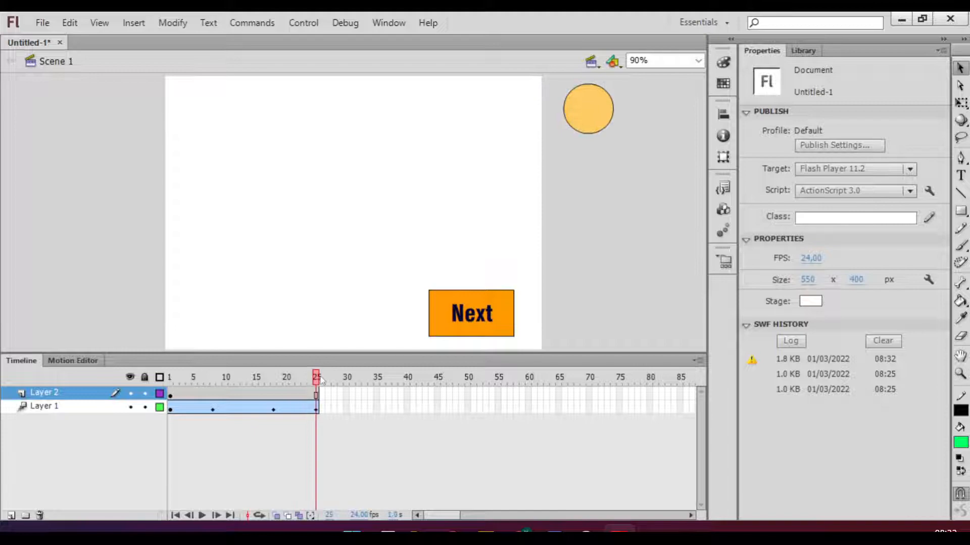
click(53, 394)
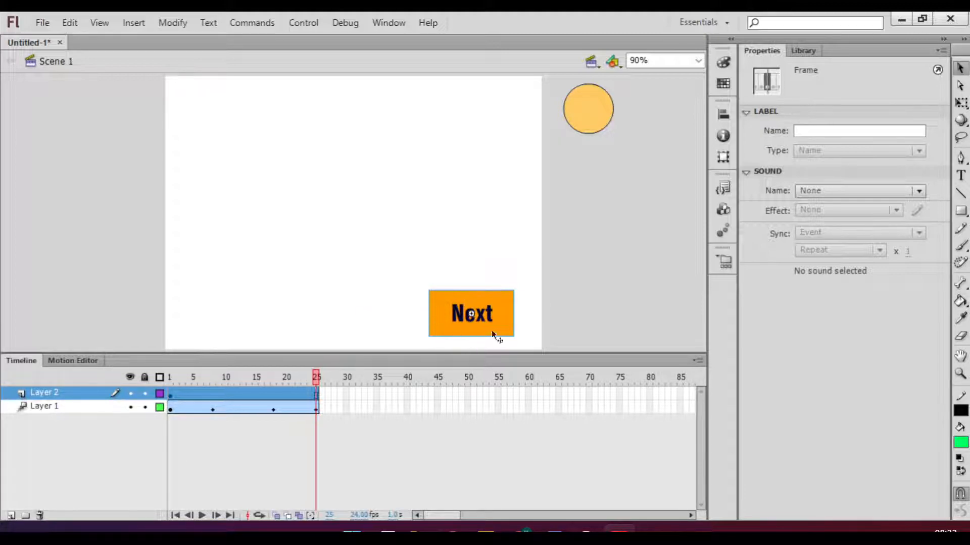
Switch to Scene 2 and add a new layer above Layer 1
click(592, 61)
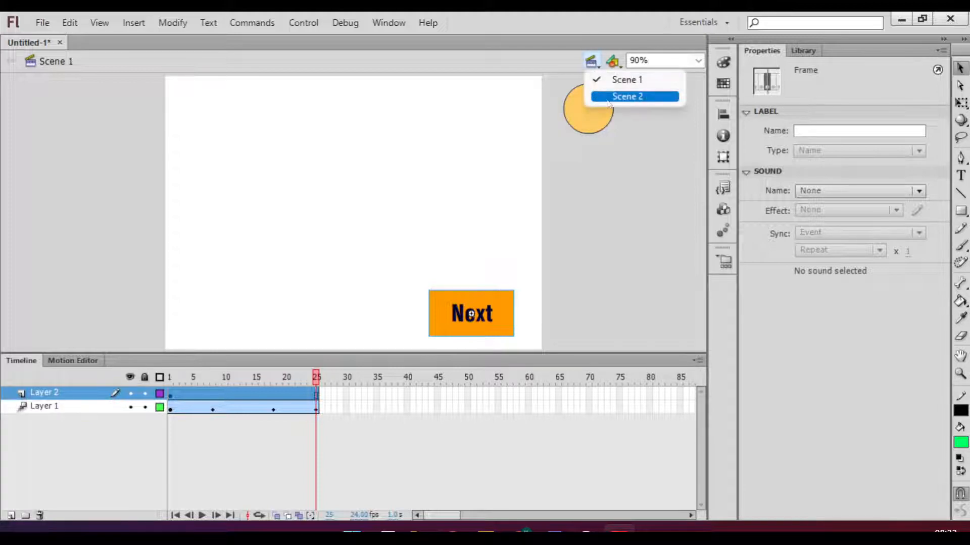
click(609, 98)
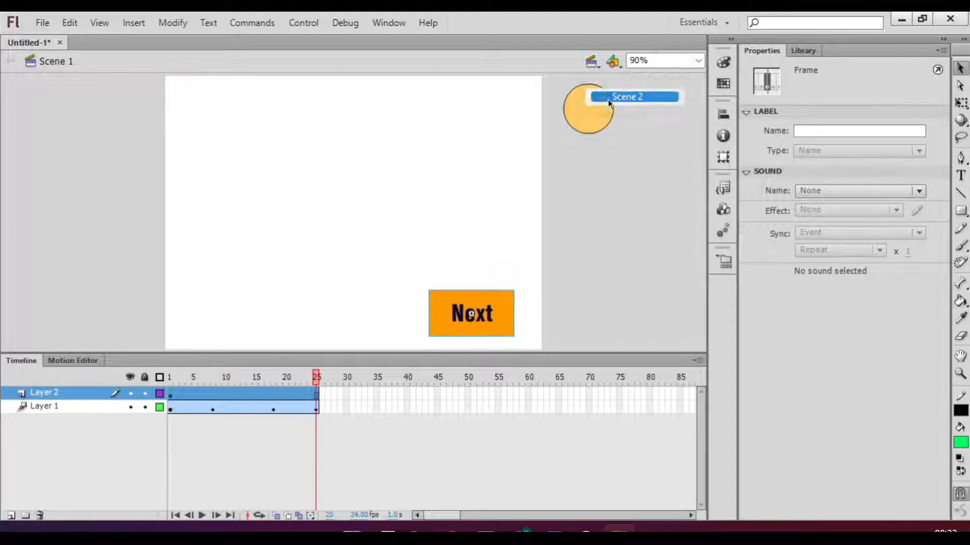
click(282, 487)
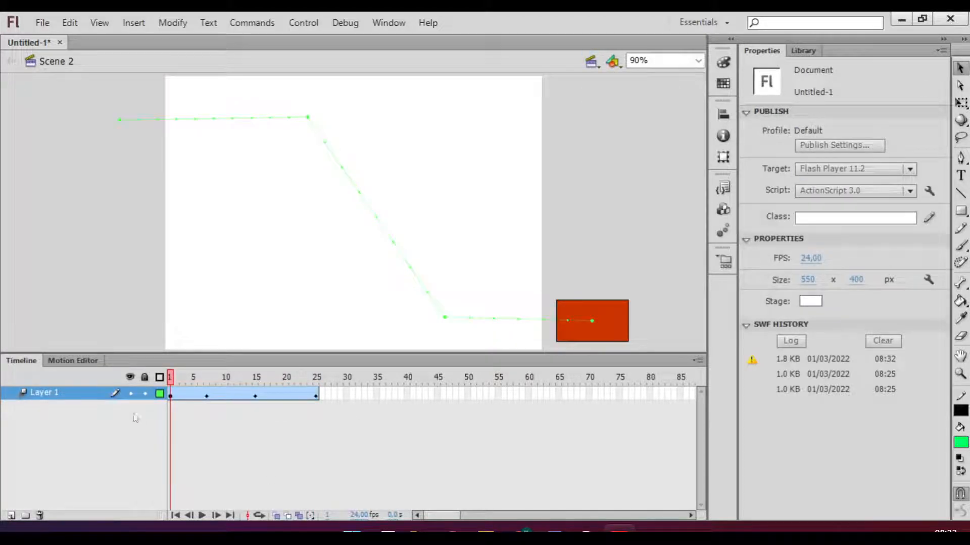
click(51, 392)
click(11, 516)
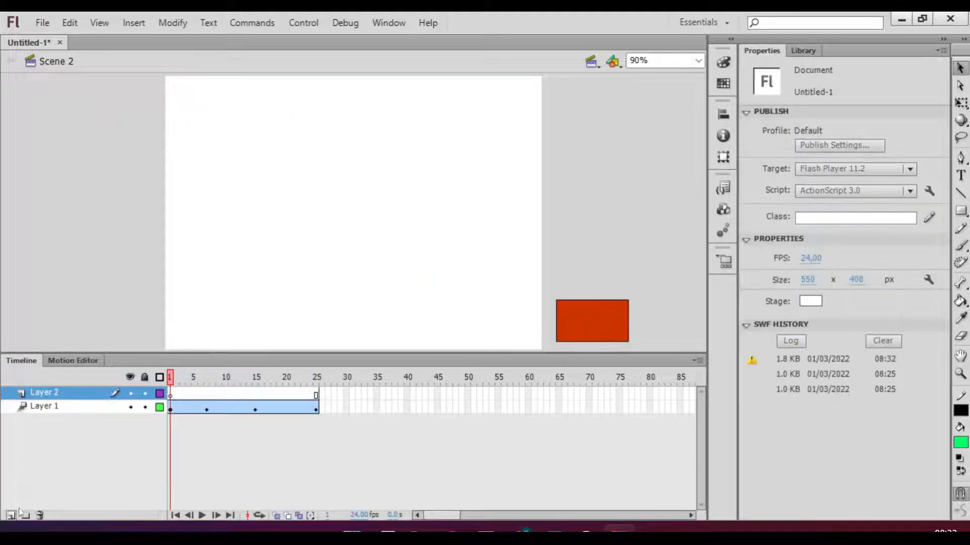
Draw a green oval about 136 by 72 px near the stage's lower-left corner on Layer 2
click(179, 394)
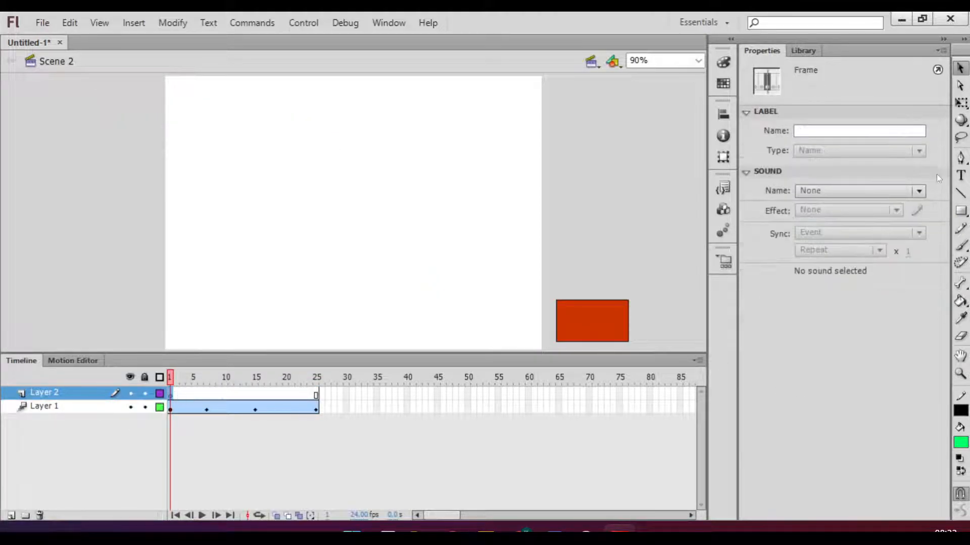
click(962, 212)
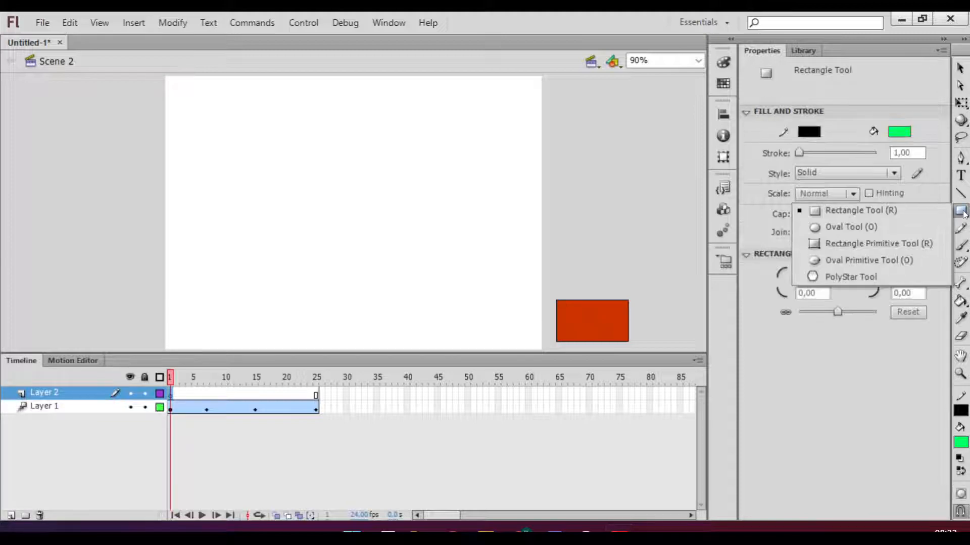
click(916, 231)
drag(199, 289, 293, 341)
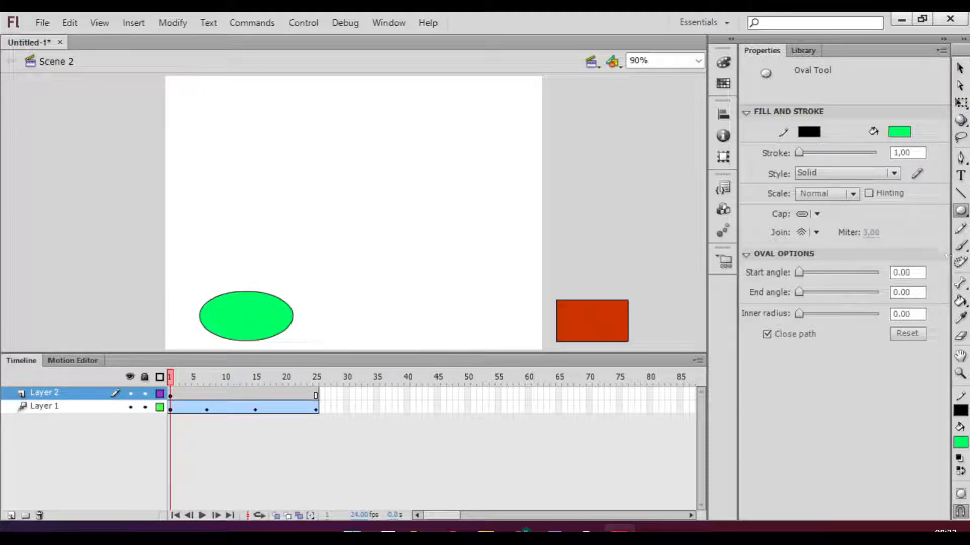
Add the static text "Prev" over the green oval and colour it dark grey
click(960, 176)
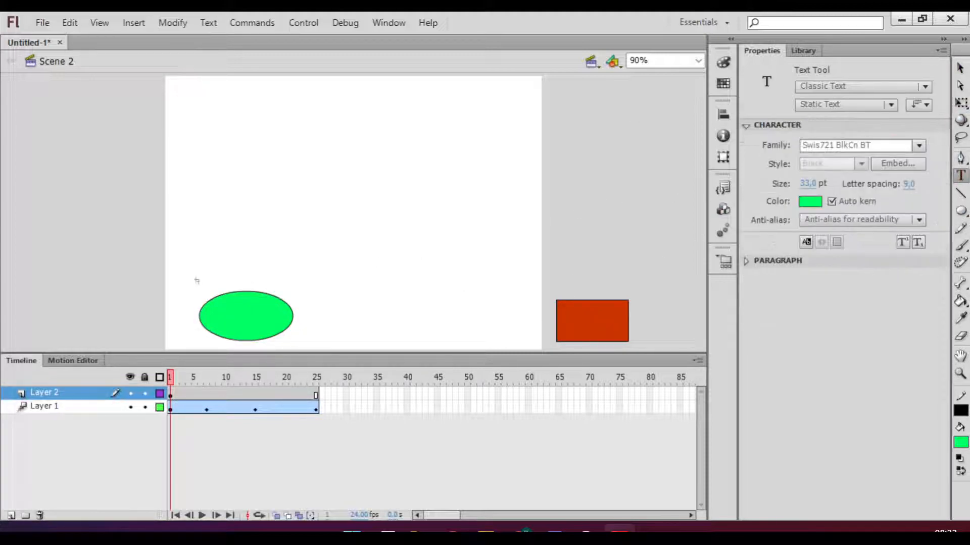
click(239, 317)
text(Preve)
key(BackSpace)
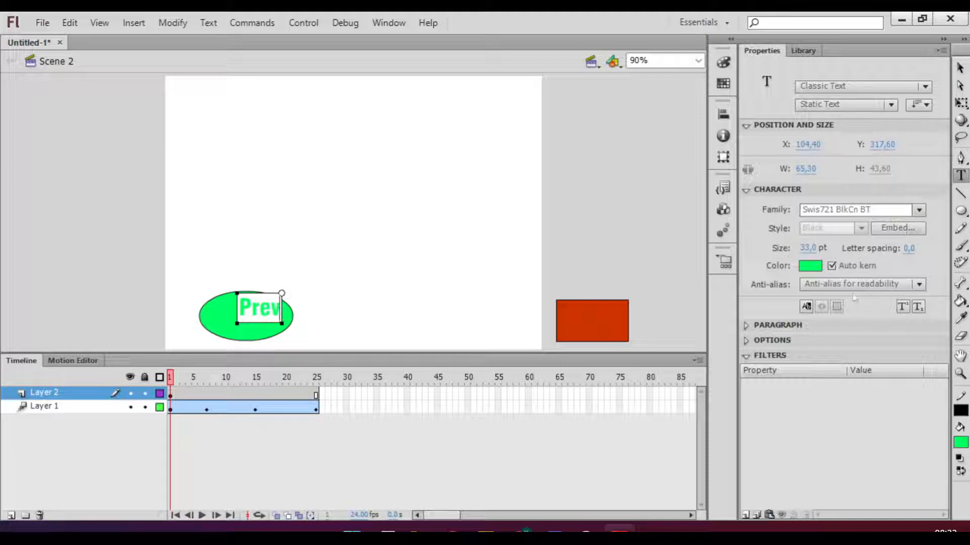
key(ctrl+a)
click(809, 265)
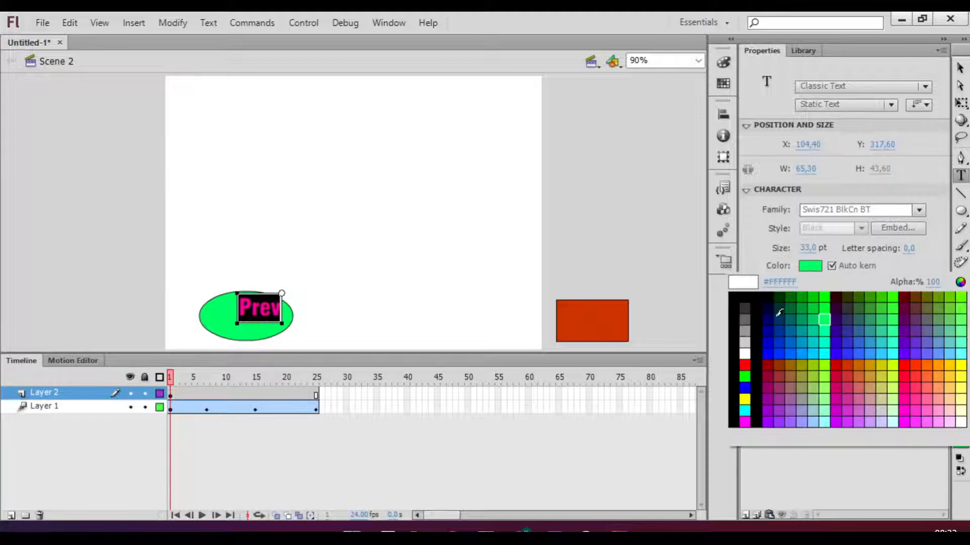
click(746, 319)
key(Escape)
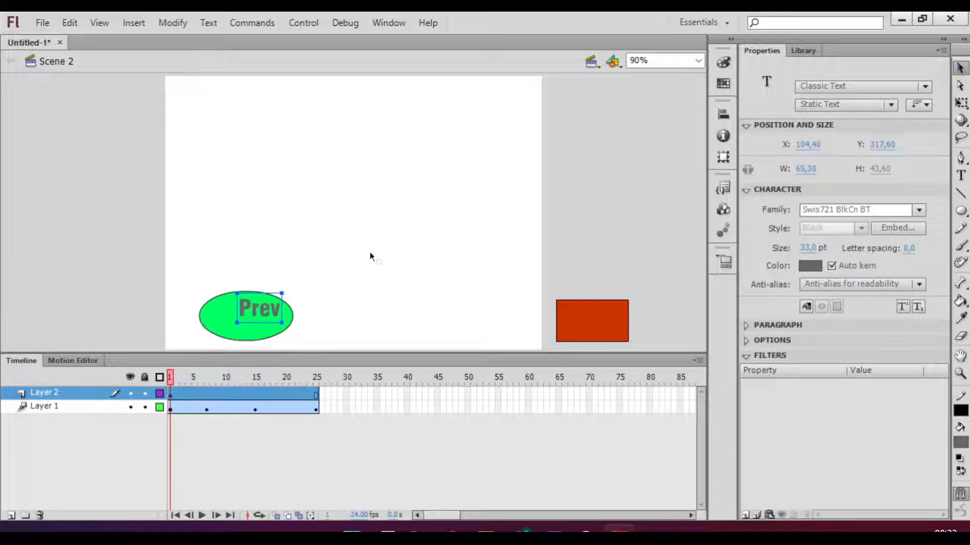
Centre the "Prev" text on the green oval
drag(256, 309, 245, 316)
key(Left)
key(Down)
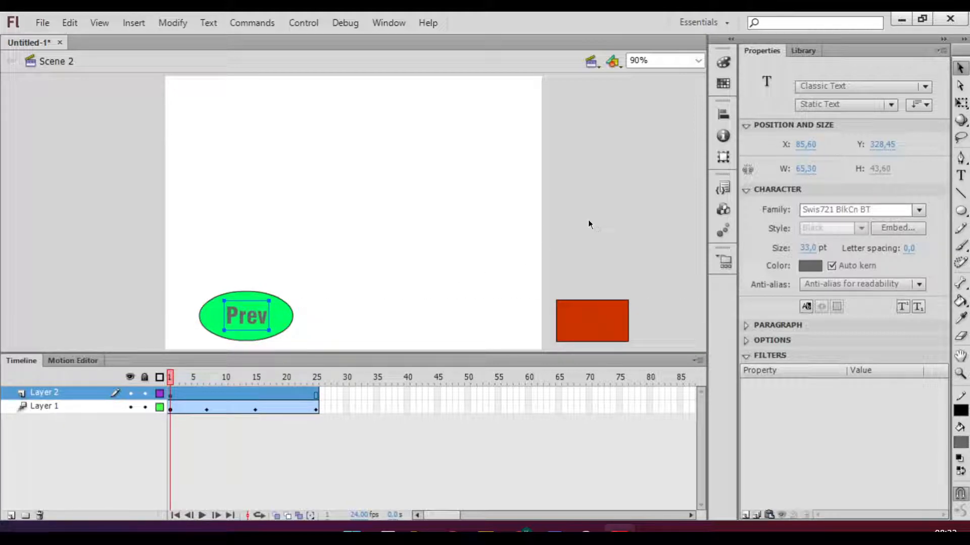
click(590, 220)
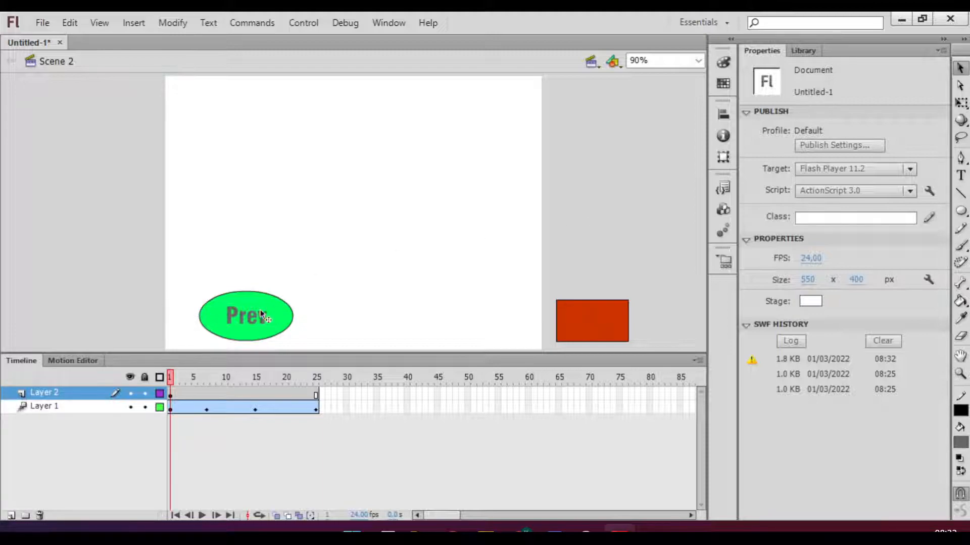
Convert the green oval with its text into a Button symbol named "previous" with a centred registration point
click(271, 320)
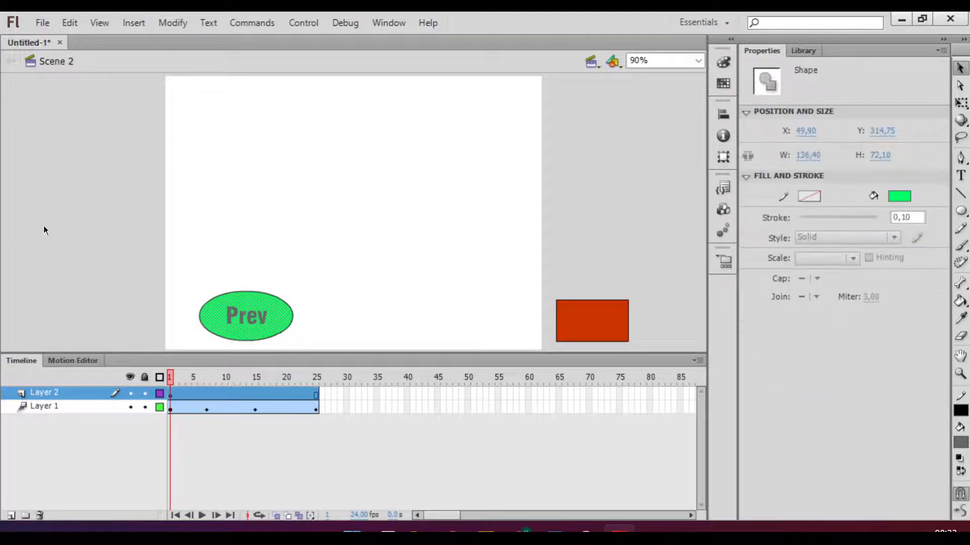
click(92, 232)
drag(98, 247, 305, 344)
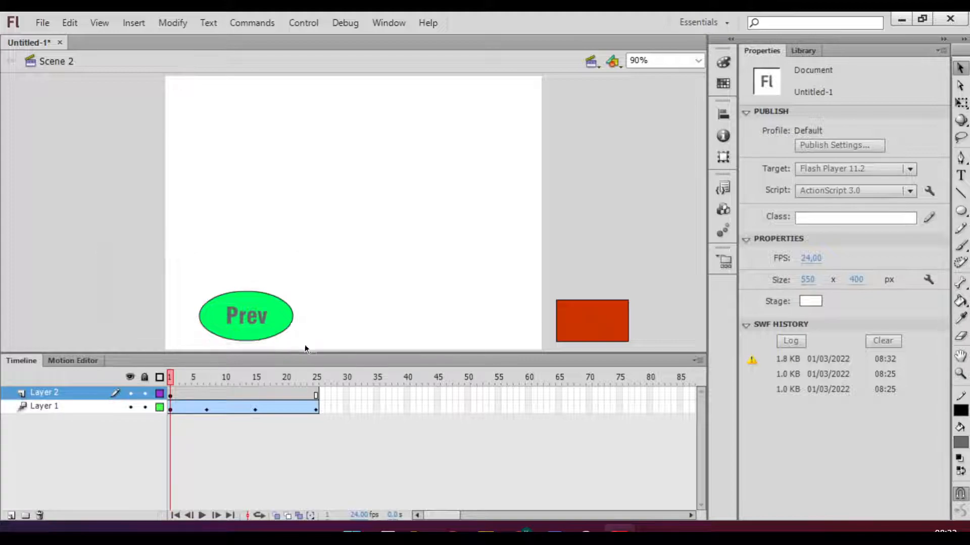
right_click(251, 318)
click(364, 477)
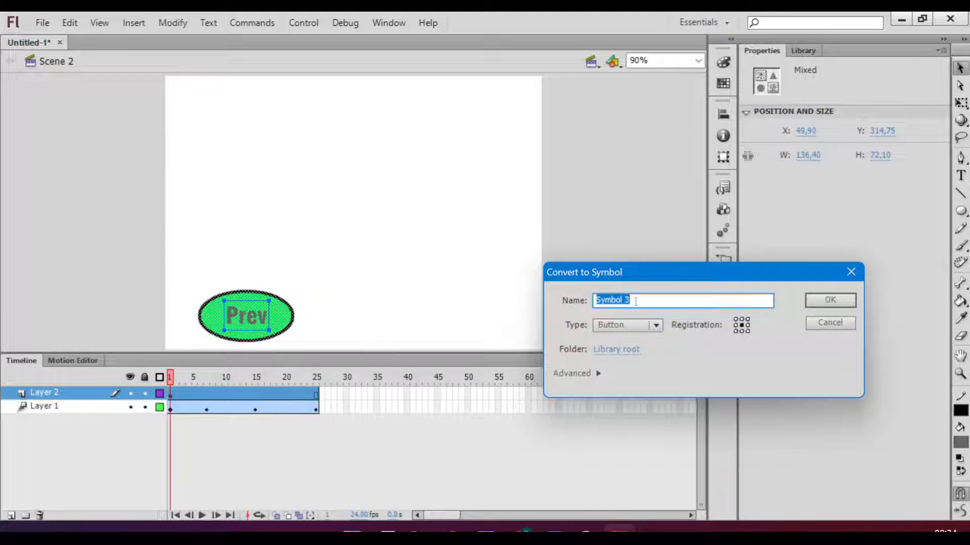
text(pre)
text(v)
text(iou)
key(BackSpace)
text(ous)
click(831, 302)
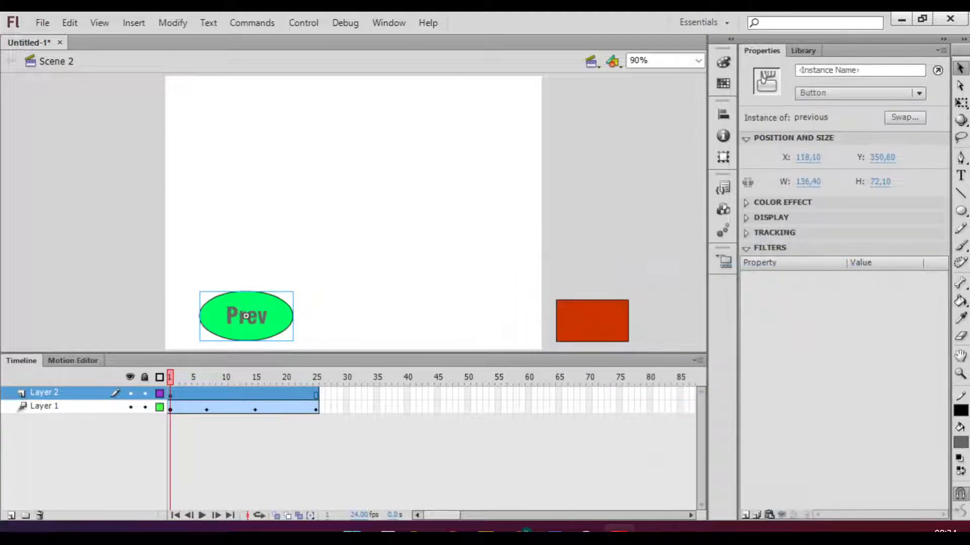
Open the "previous" button symbol for editing and insert a keyframe in its Over state
double_click(281, 316)
click(228, 459)
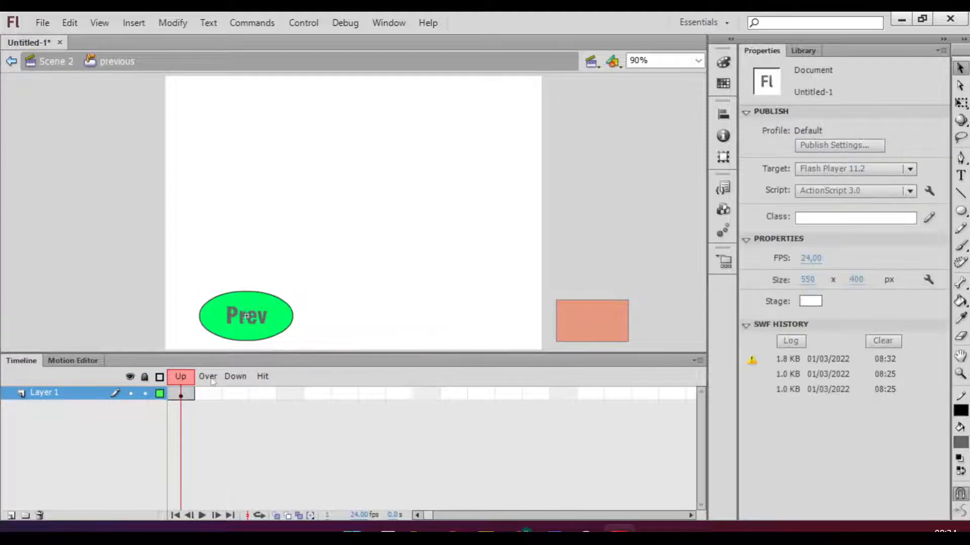
click(209, 394)
click(235, 396)
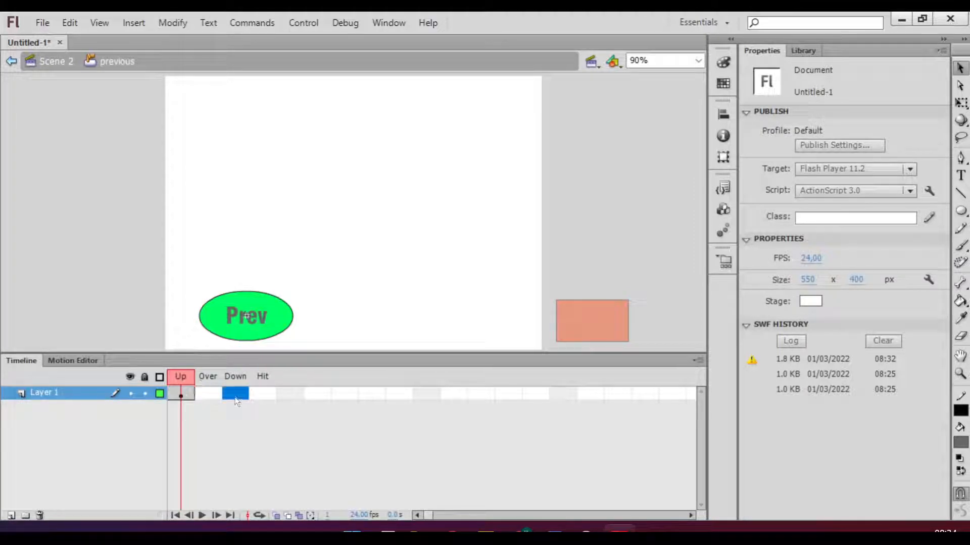
click(208, 394)
right_click(207, 394)
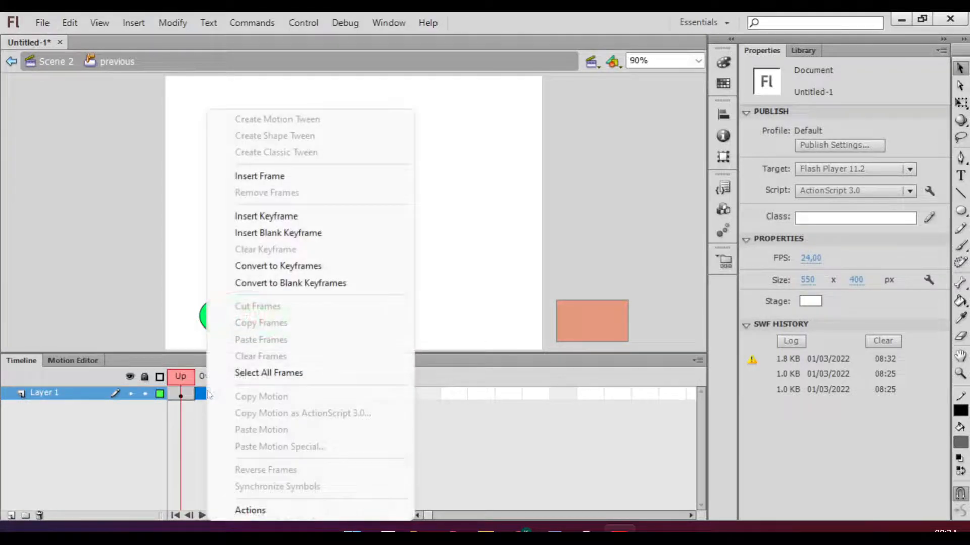
click(305, 218)
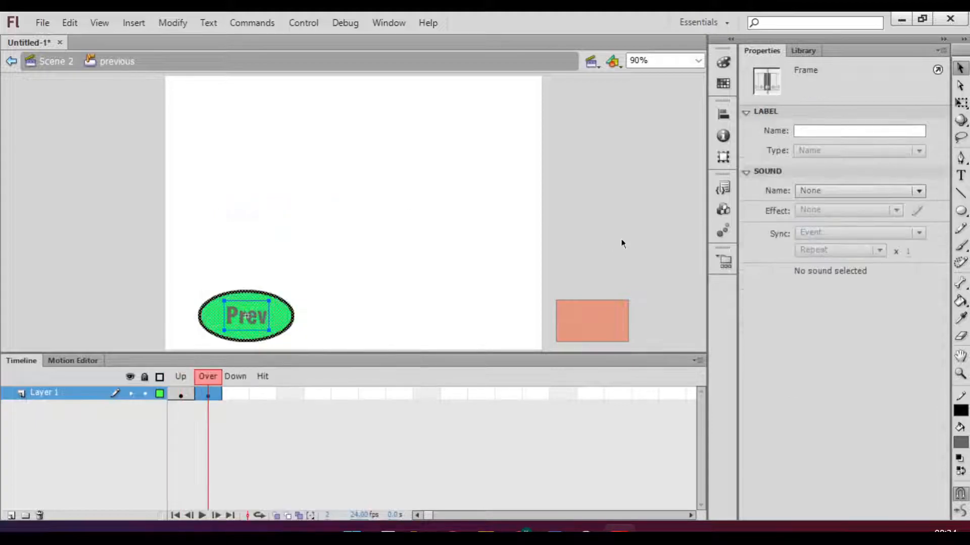
Change the oval's fill to bright red in the Over state
click(271, 315)
click(286, 316)
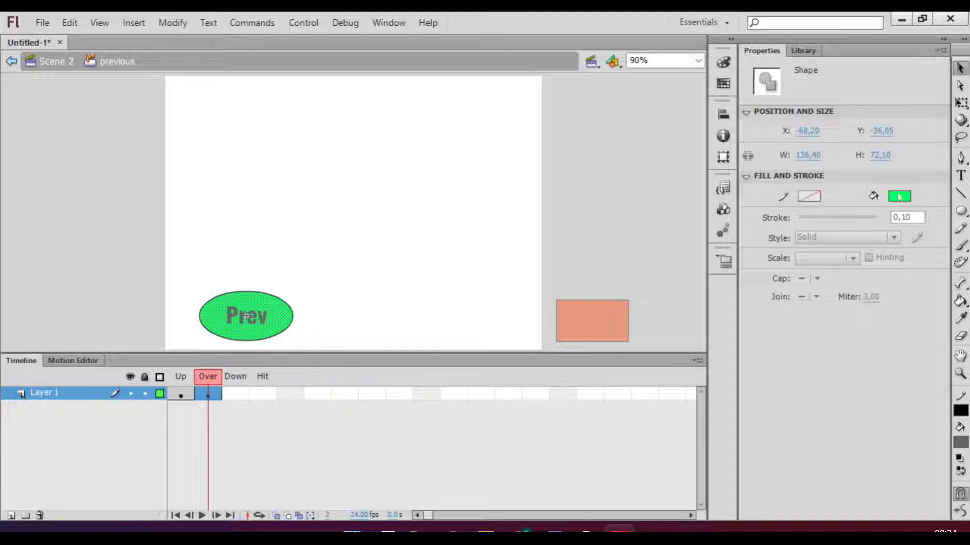
click(902, 197)
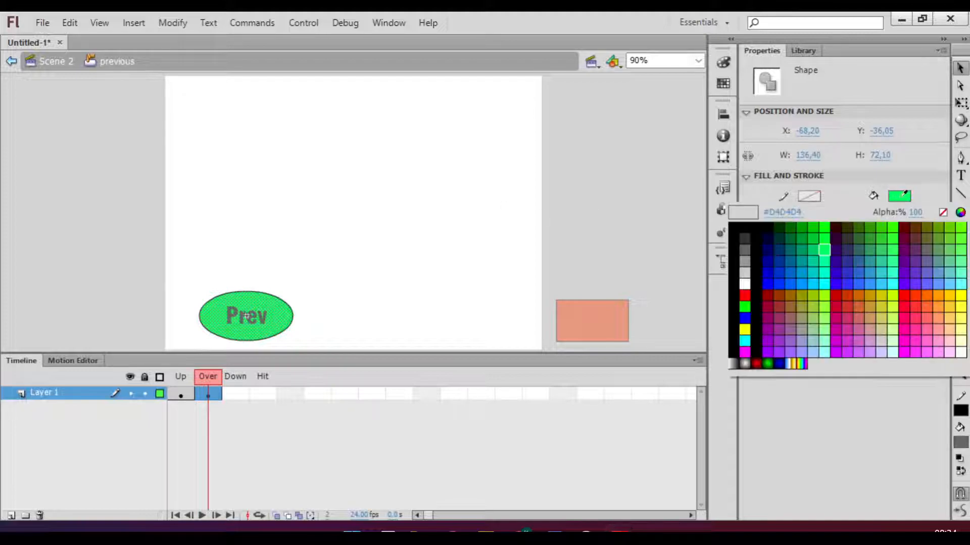
click(840, 293)
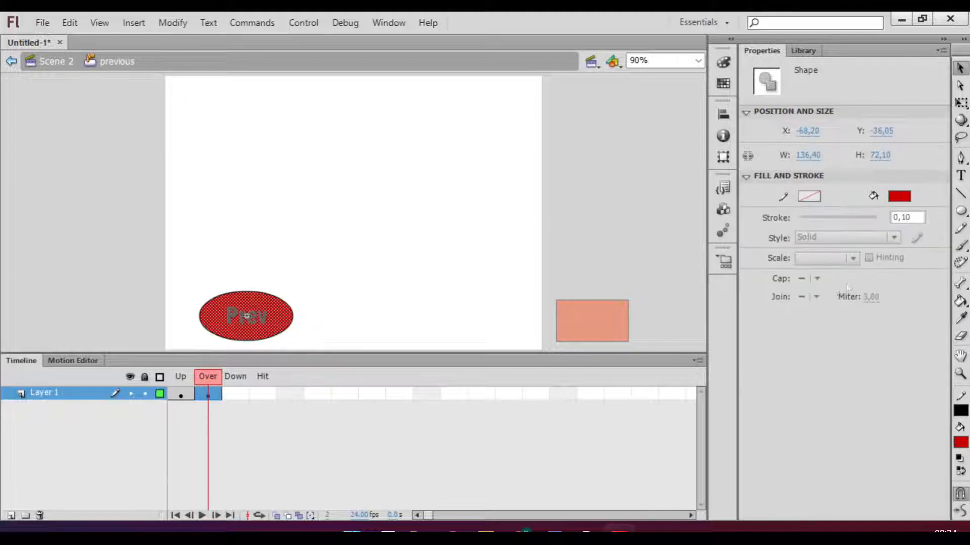
click(900, 196)
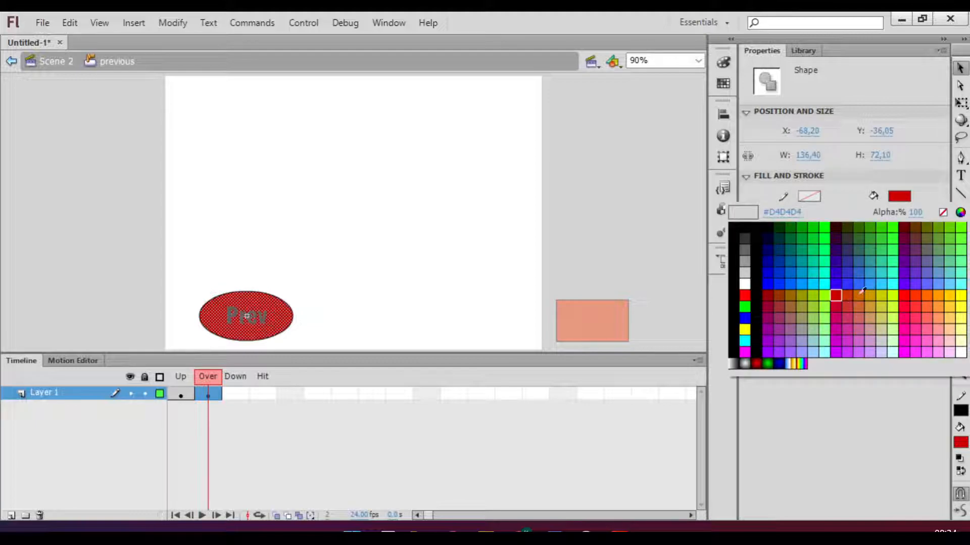
click(902, 299)
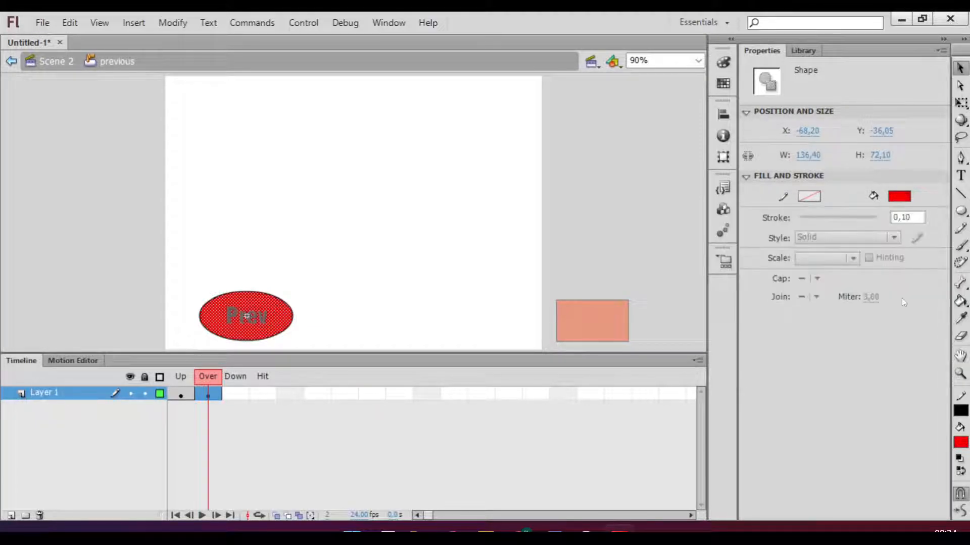
click(578, 229)
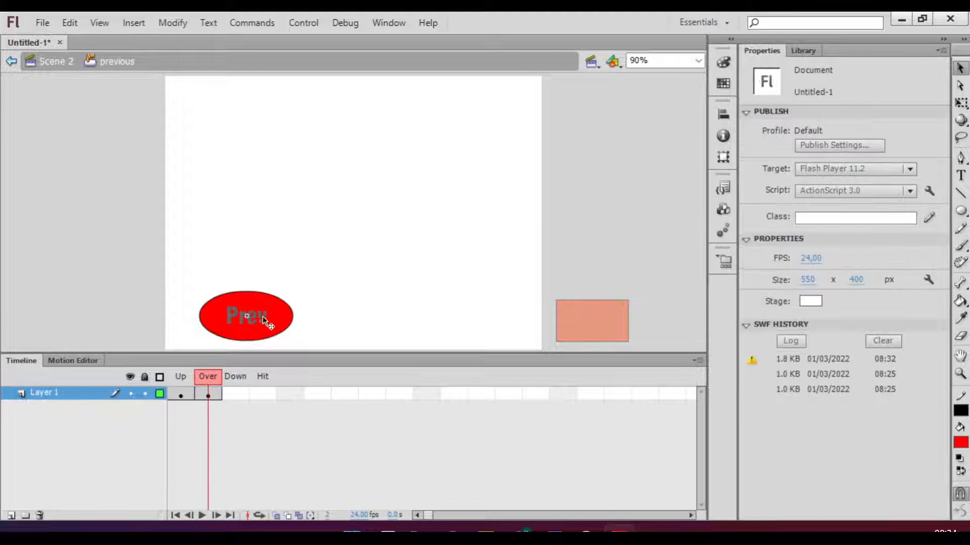
Colour the "Prev" text white (#FFFFFF) in the Over state
click(263, 317)
click(810, 266)
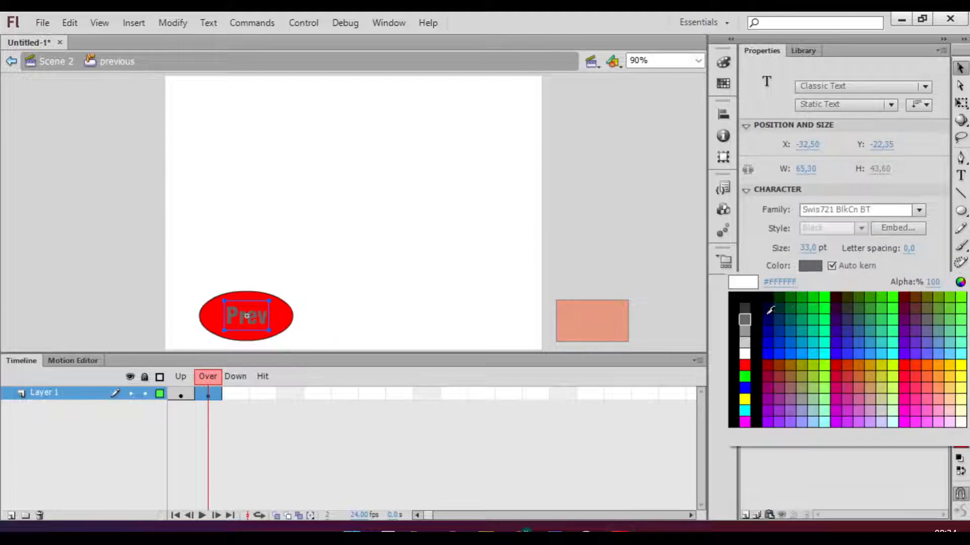
click(756, 358)
click(484, 283)
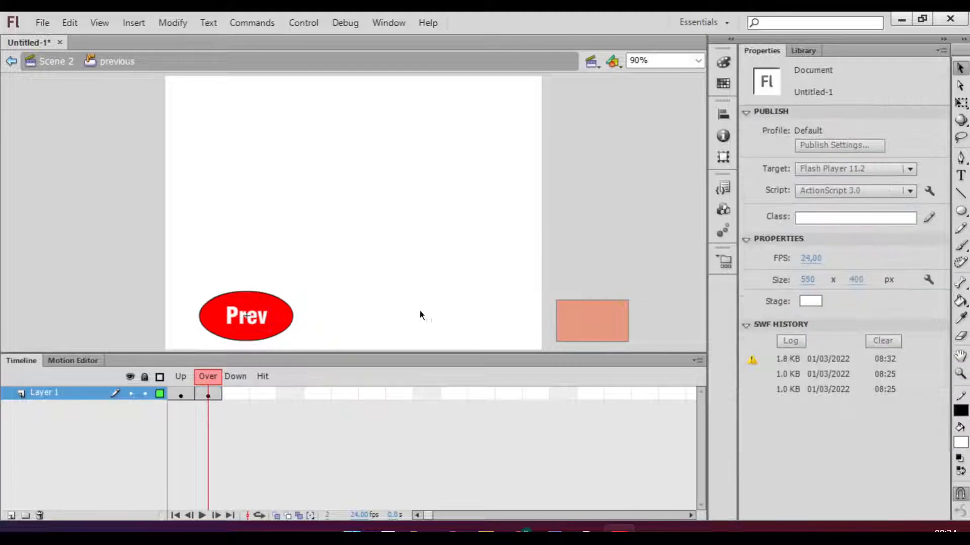
Insert a keyframe in the button's Down state and change the oval's fill there to blue
click(235, 394)
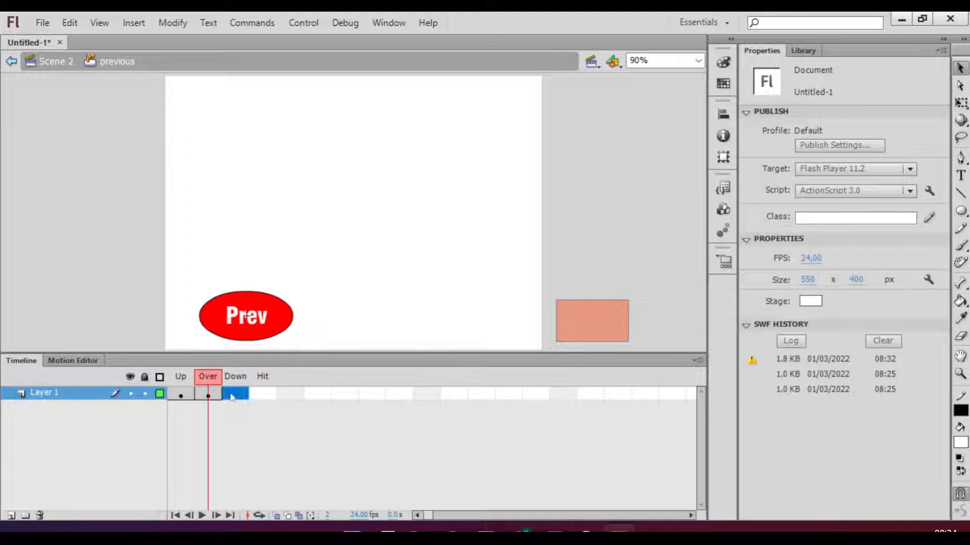
right_click(238, 393)
click(289, 217)
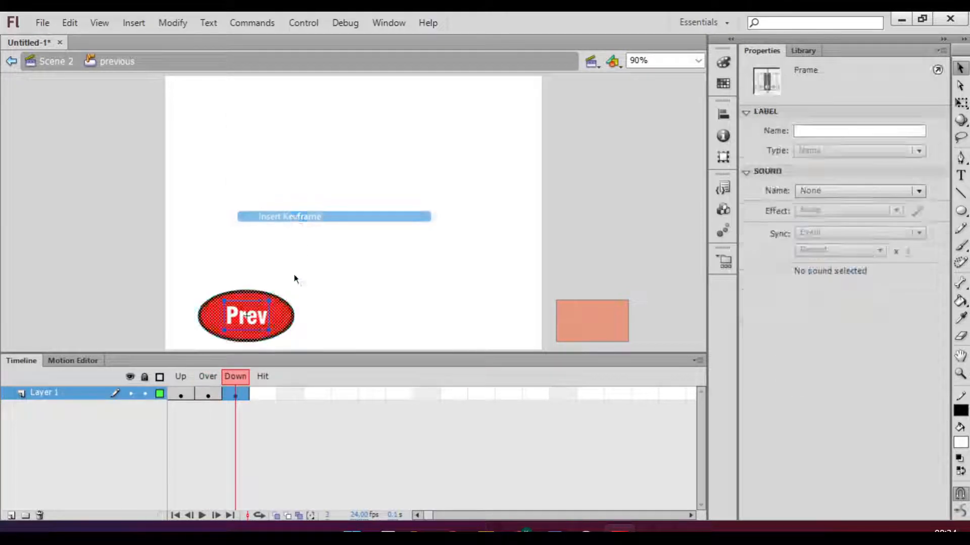
click(246, 394)
click(280, 319)
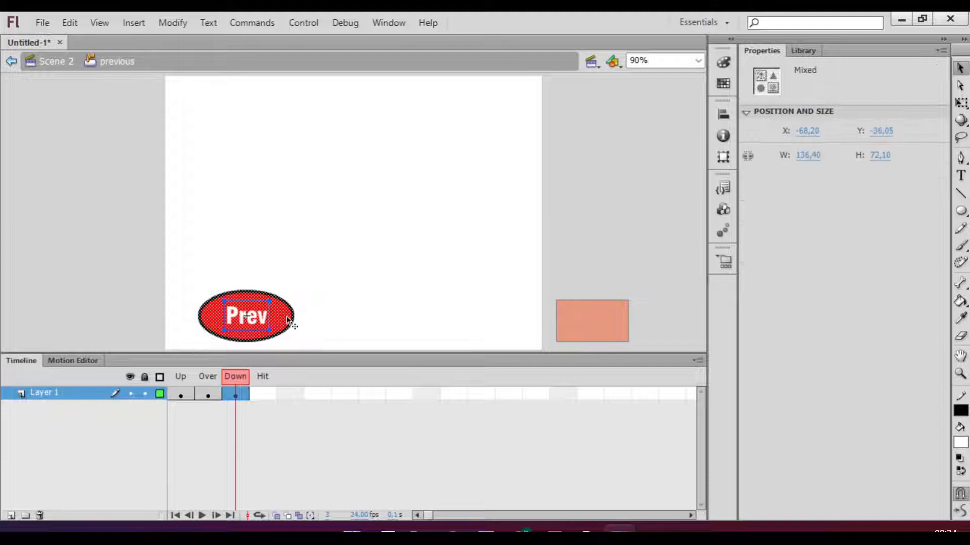
click(332, 301)
click(273, 317)
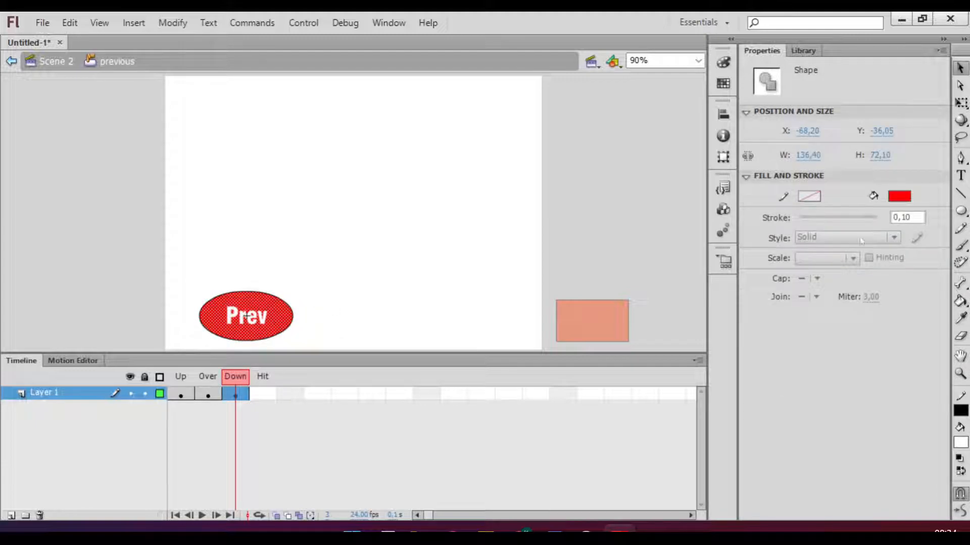
click(899, 196)
click(846, 279)
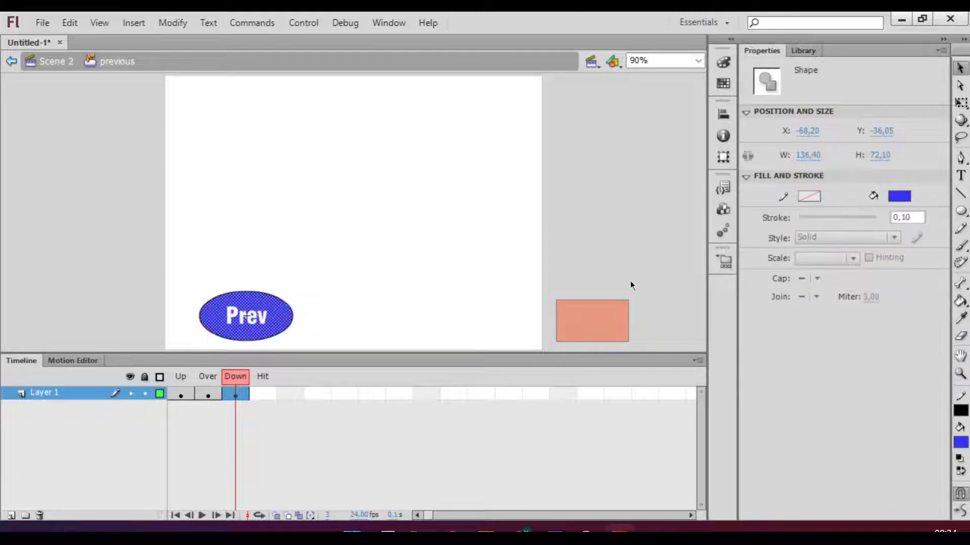
click(284, 474)
Compare how the button looks in its Up, Over and Down states
click(182, 381)
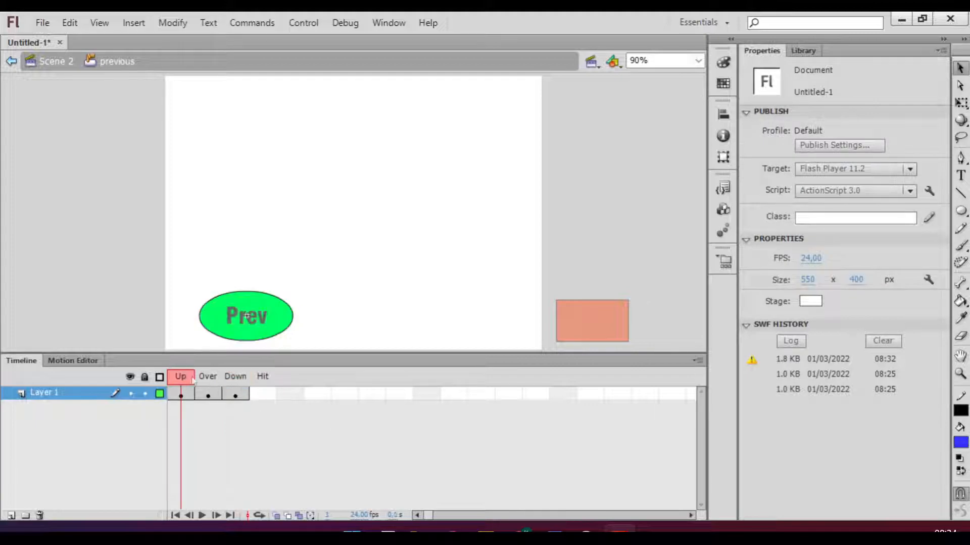
click(205, 380)
click(234, 380)
click(180, 382)
drag(214, 388, 235, 390)
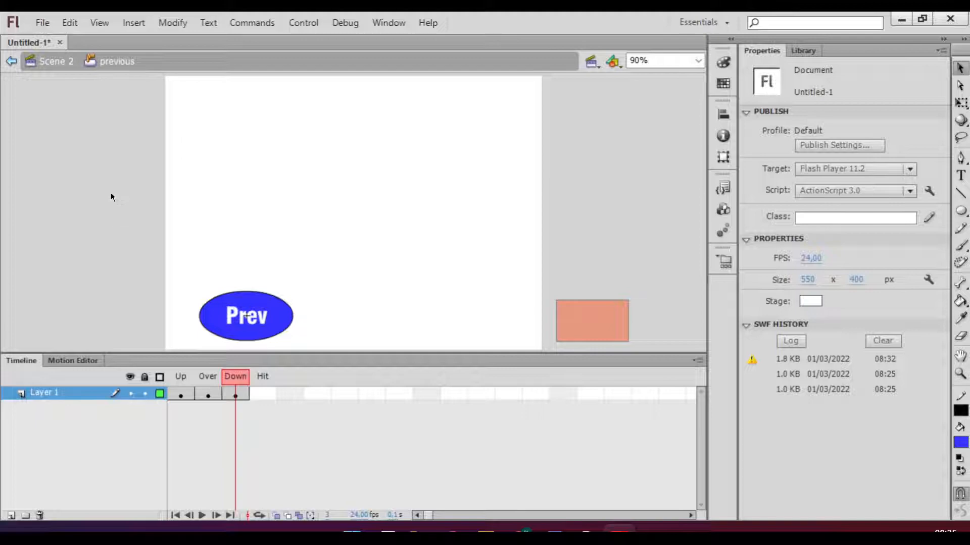
Leave the button symbol's editing mode, returning to frame 1 of Scene 2
double_click(122, 173)
click(147, 238)
mouse_move(172, 380)
mouse_down()
mouse_move(245, 382)
mouse_move(170, 380)
mouse_up()
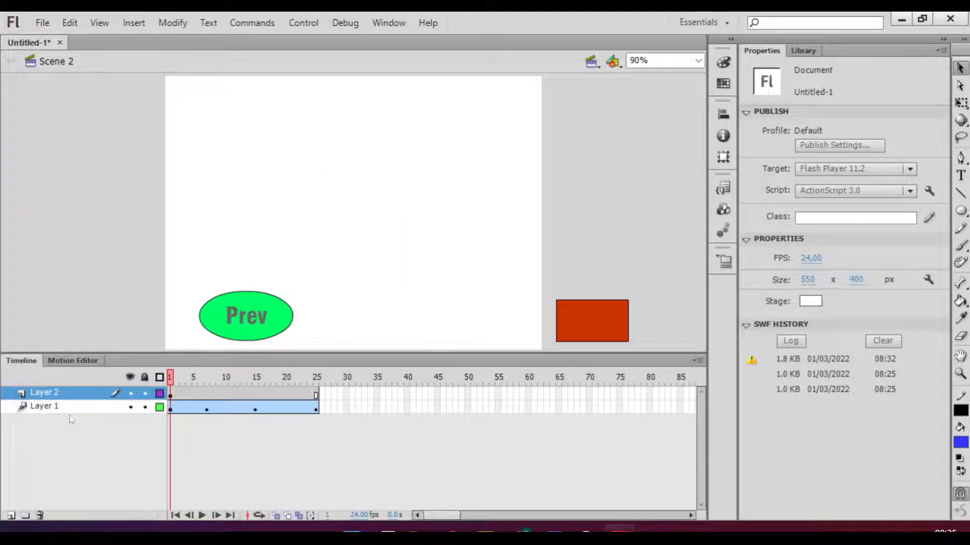
Review the tween and button layers in Scene 2 and compare the contents of Scene 1 and Scene 2
click(46, 410)
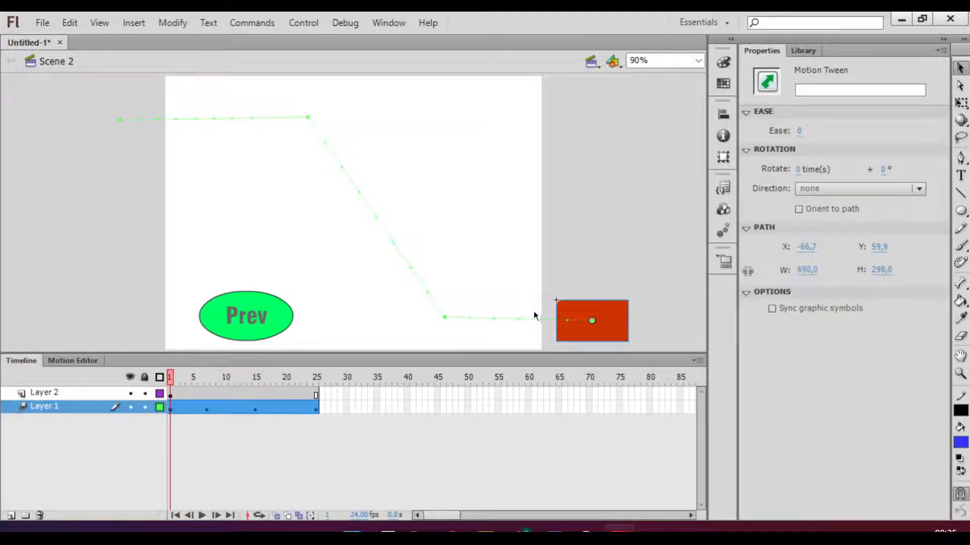
click(48, 393)
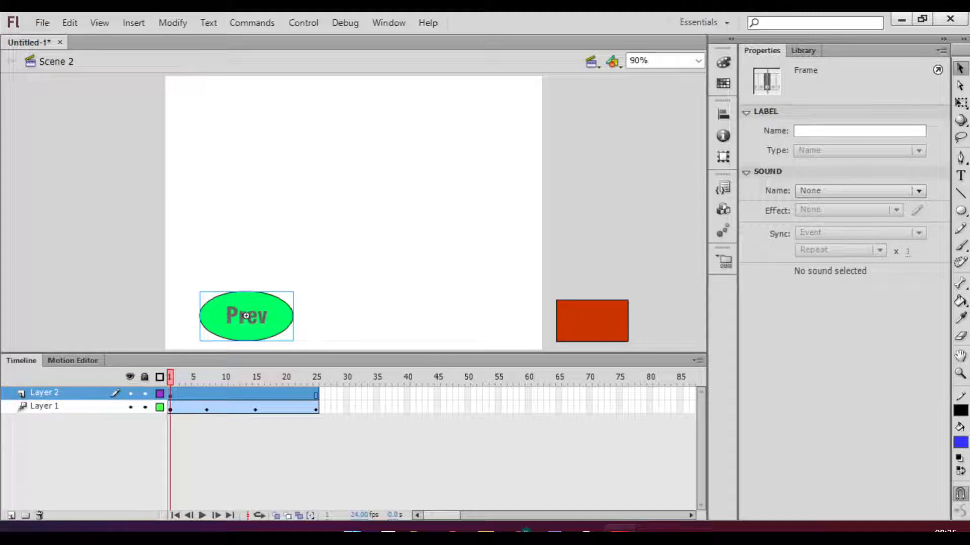
click(591, 61)
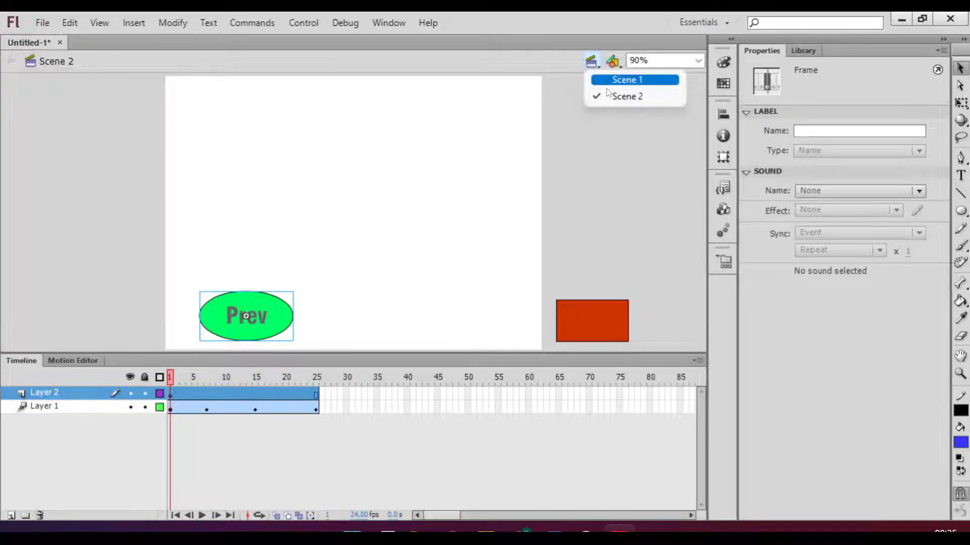
click(628, 78)
drag(198, 386, 146, 375)
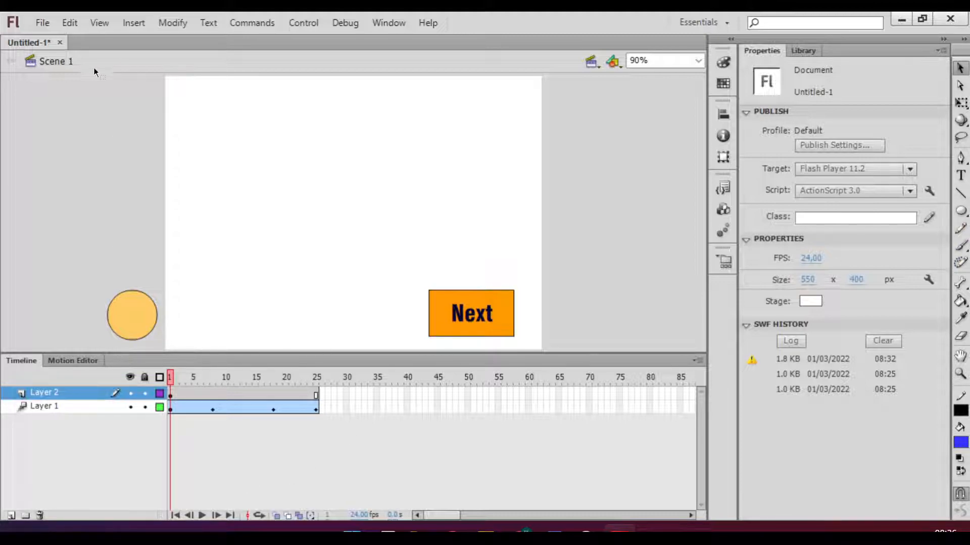
click(592, 64)
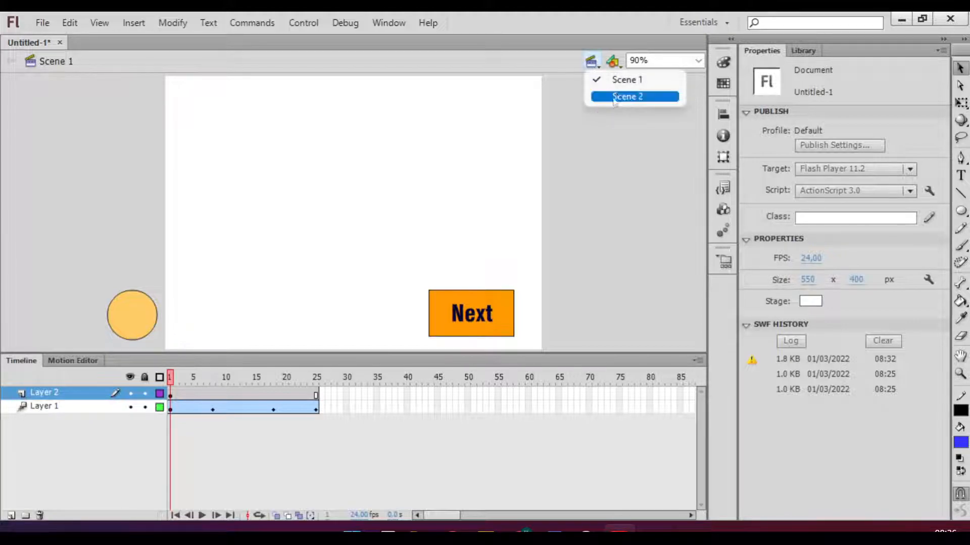
click(621, 96)
click(592, 62)
click(620, 79)
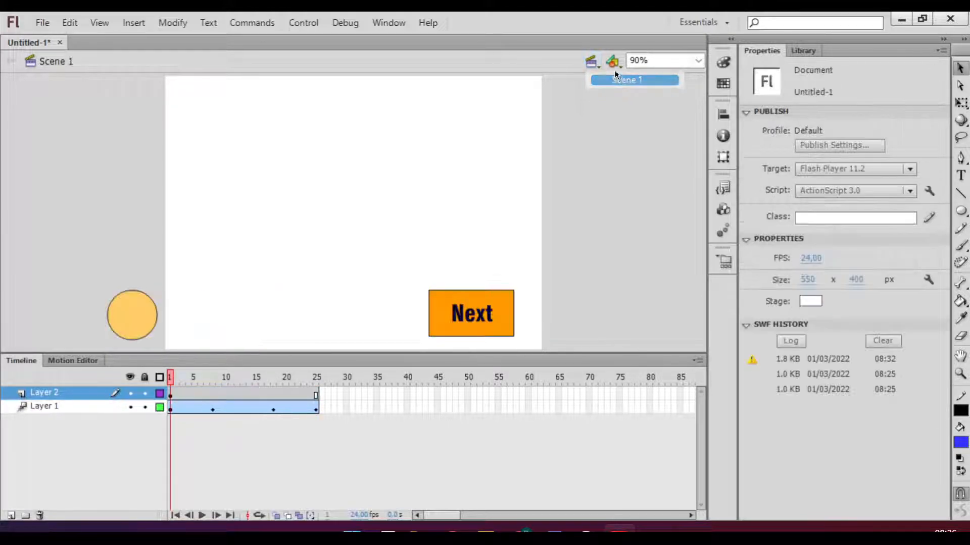
click(592, 62)
click(603, 96)
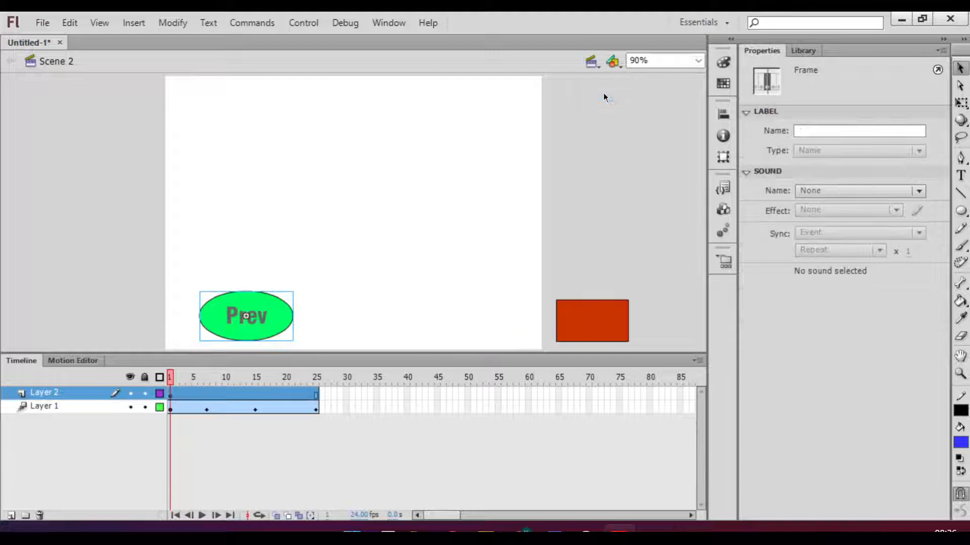
Examine the motion paths on Layer 1 and the buttons on Layer 2 in both scenes, ending in Scene 2
click(246, 316)
click(183, 395)
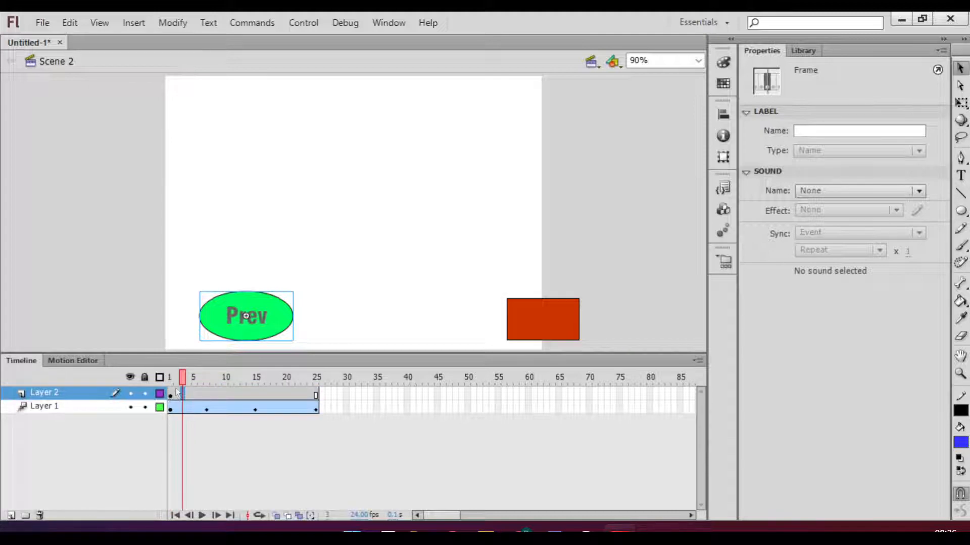
drag(182, 378, 159, 383)
click(51, 409)
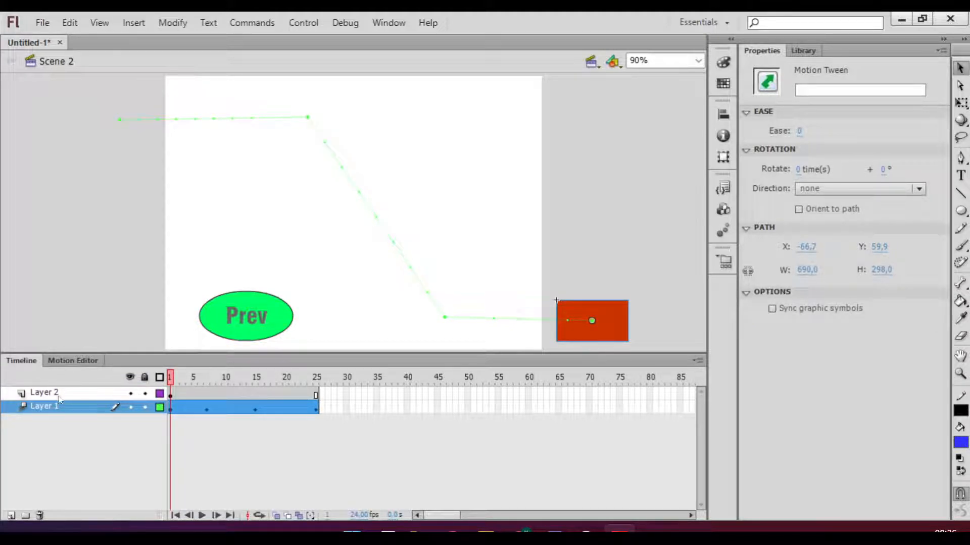
click(612, 61)
click(614, 78)
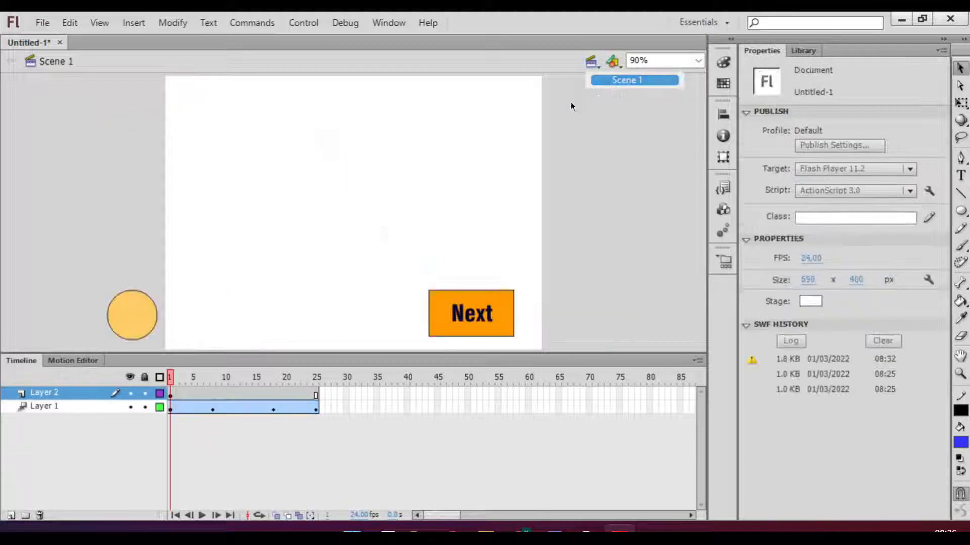
click(54, 407)
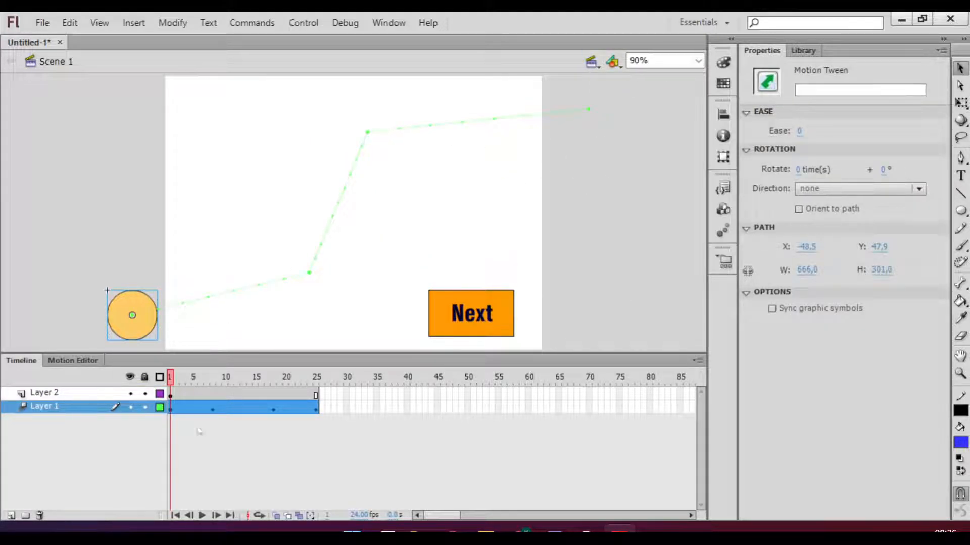
click(67, 392)
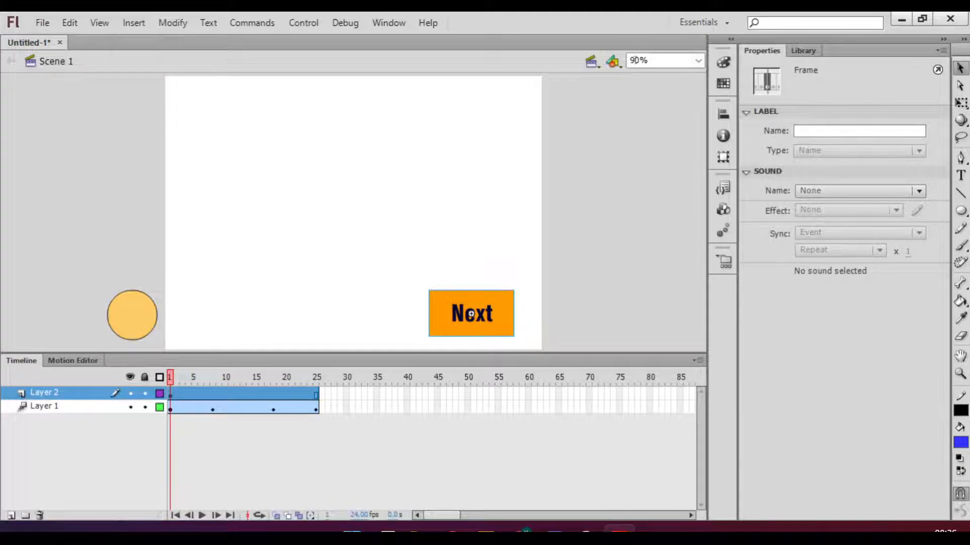
click(592, 61)
click(609, 95)
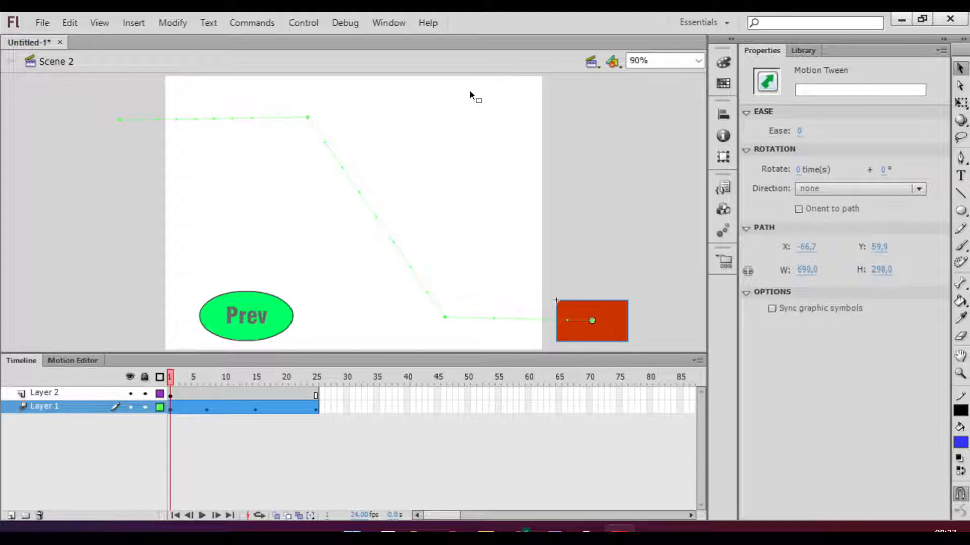
key(XF86AudioRaiseVolume)
key(XF86AudioRaiseVolume)
key(XF86AudioRaiseVolume)
key(XF86AudioRaiseVolume)
key(XF86AudioRaiseVolume)
key(XF86AudioRaiseVolume)
key(XF86AudioRaiseVolume)
key(XF86AudioRaiseVolume)
key(XF86AudioLowerVolume)
key(XF86AudioLowerVolume)
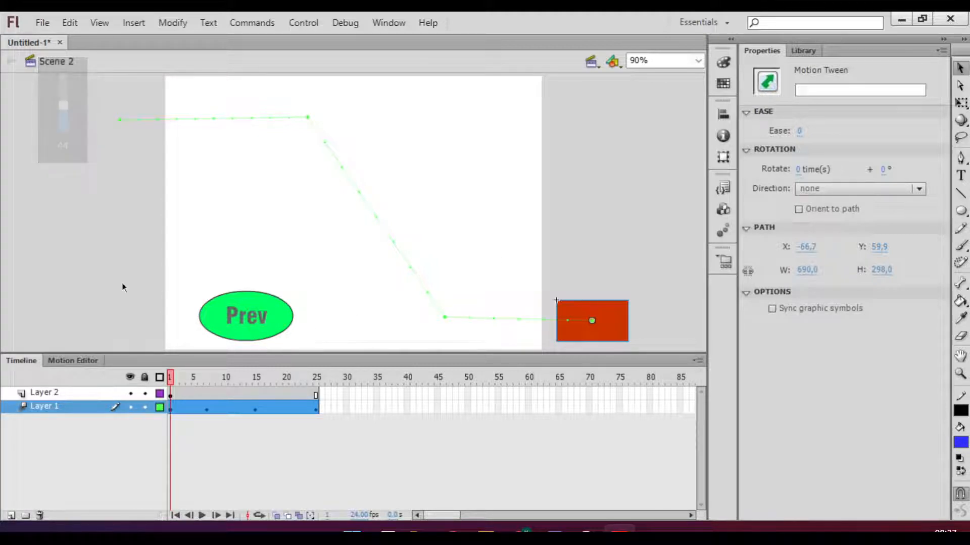
Select Layer 2, which holds the "Prev" button, in Scene 2
click(64, 457)
click(56, 394)
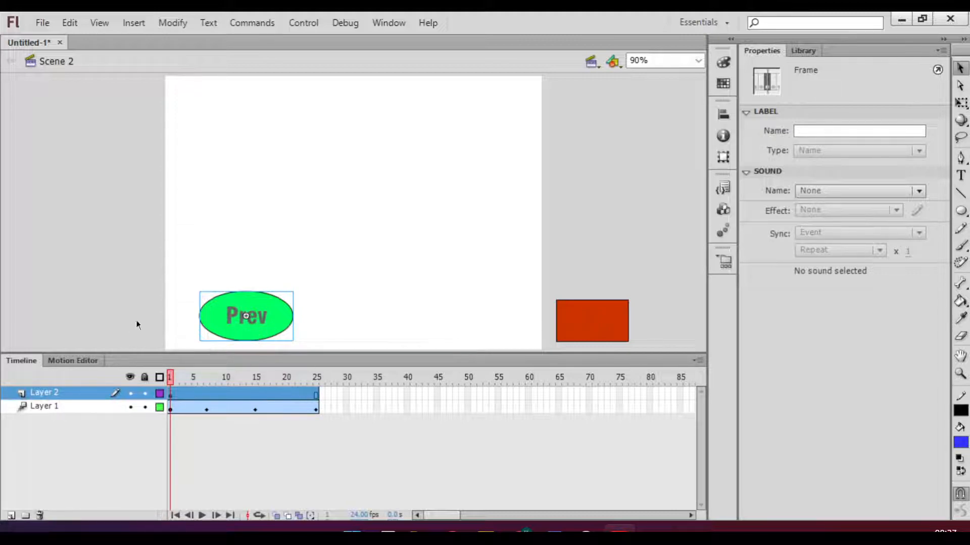
Open the Prev button symbol to view its state frames and return to Scene 2
click(239, 336)
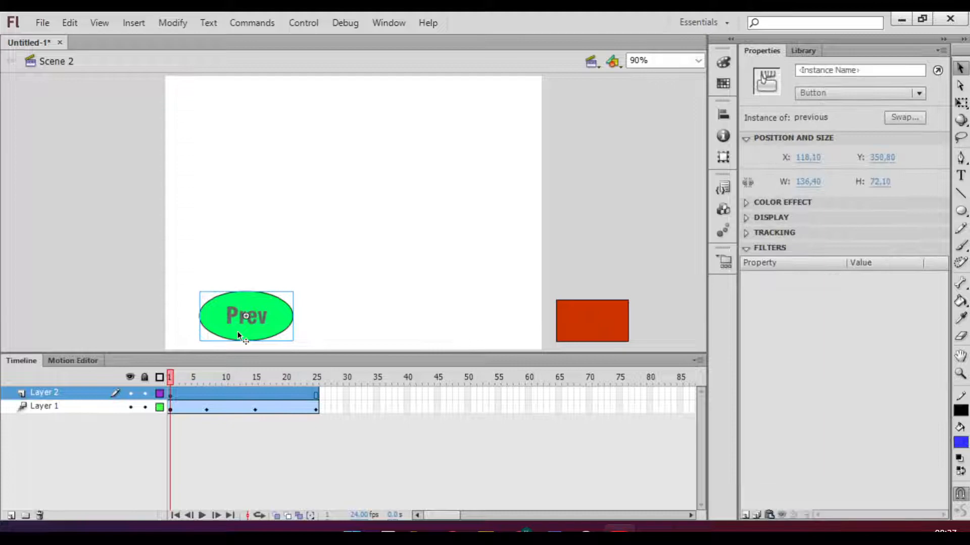
double_click(239, 336)
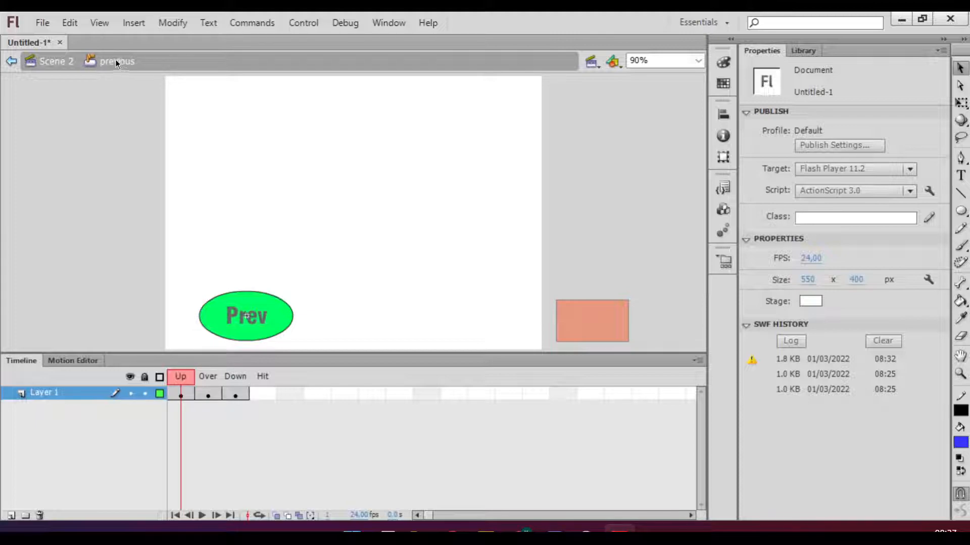
click(11, 60)
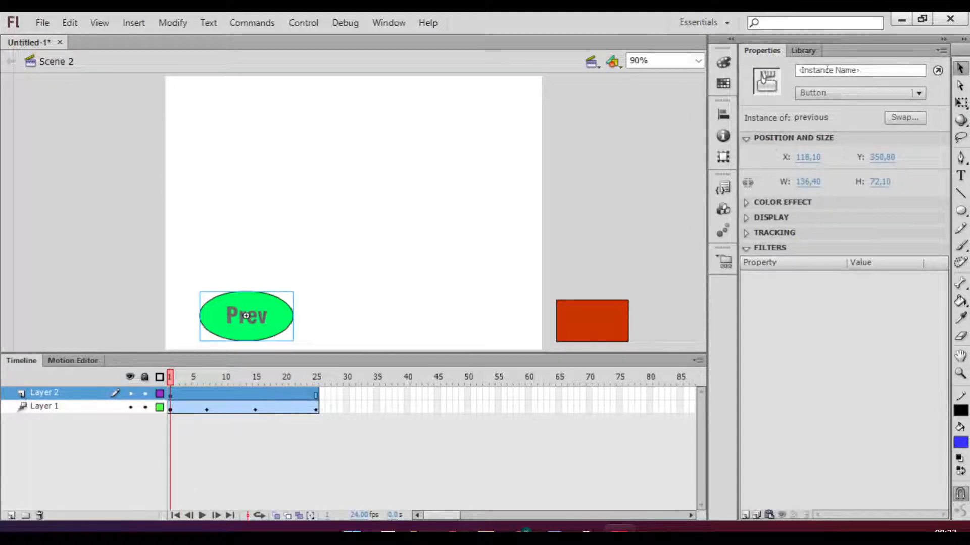
Open the Next button symbol from the library for editing
click(803, 52)
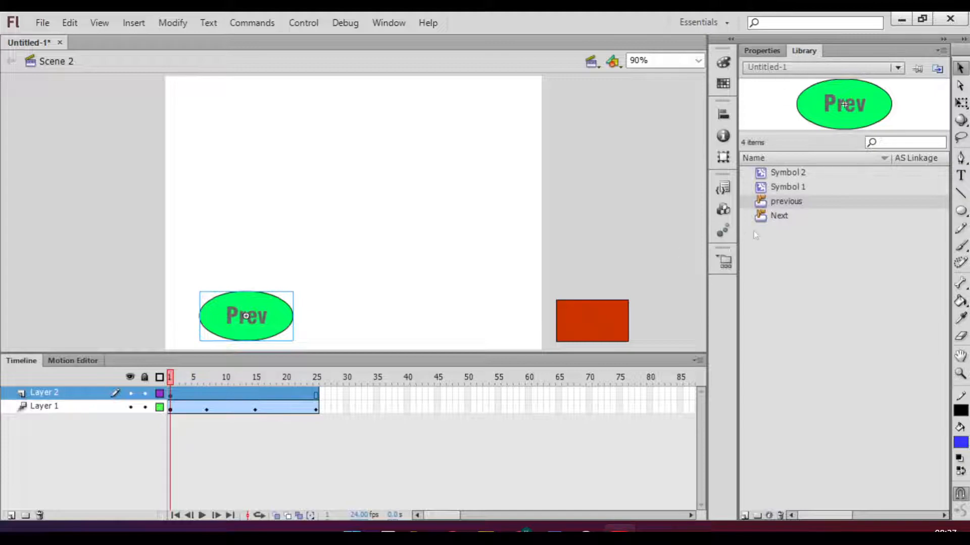
click(778, 215)
click(782, 202)
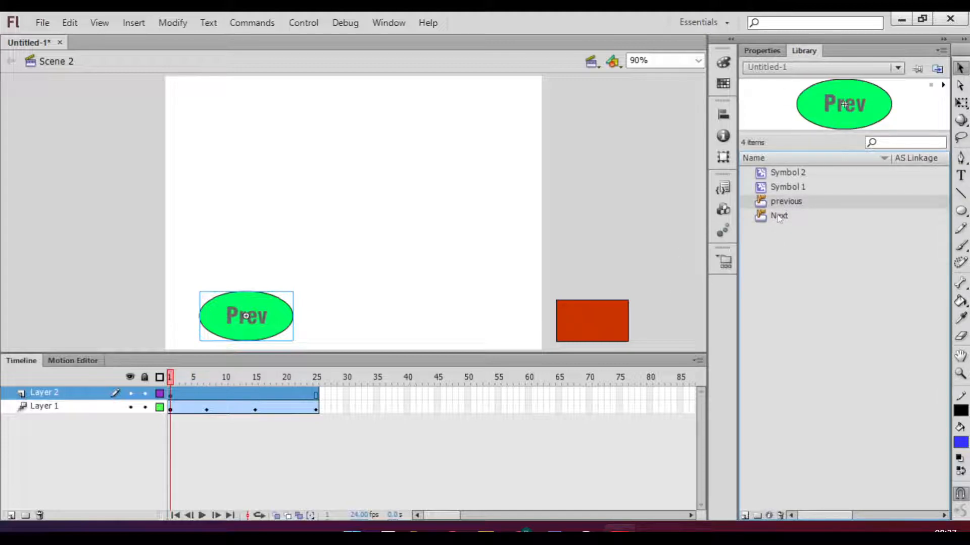
click(777, 216)
click(792, 205)
click(766, 220)
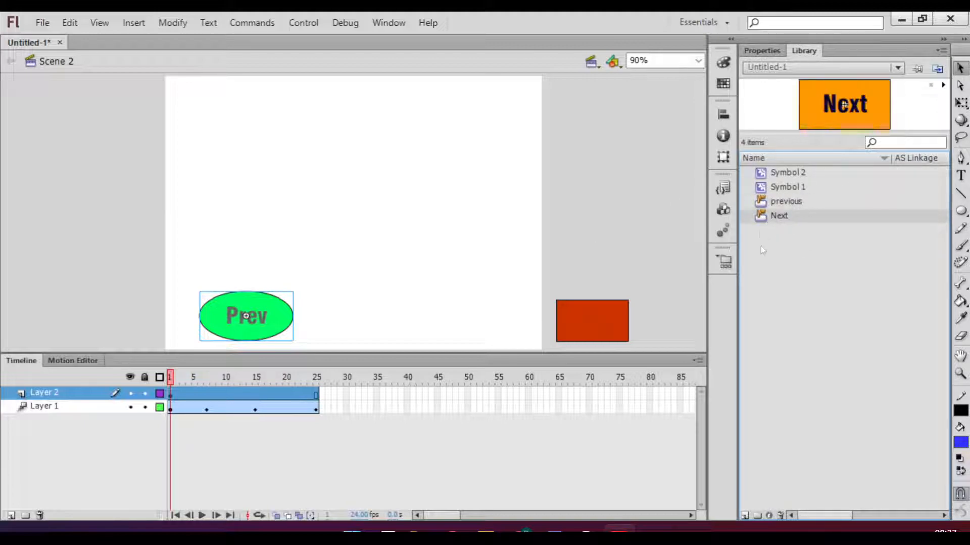
double_click(764, 218)
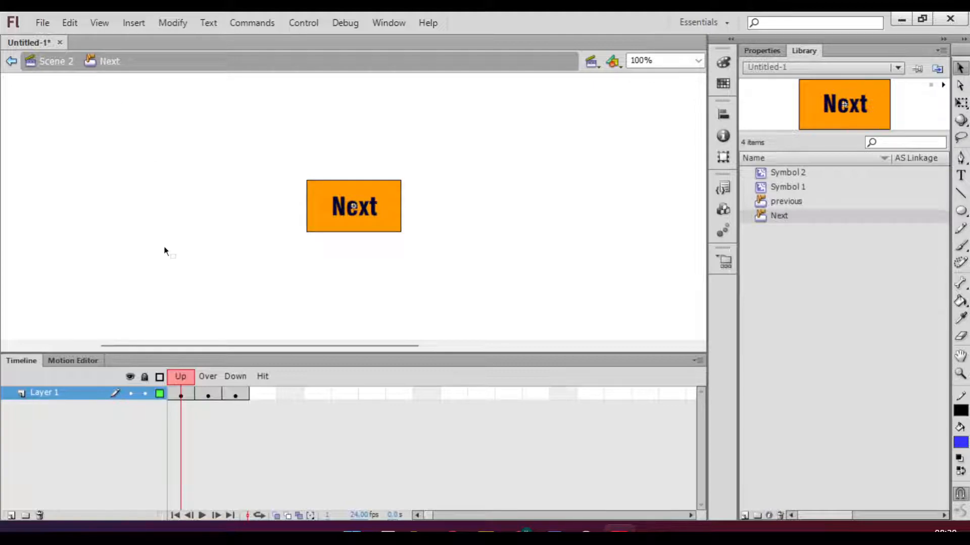
Examine the artwork in the Next button's Up and Over frames
click(387, 219)
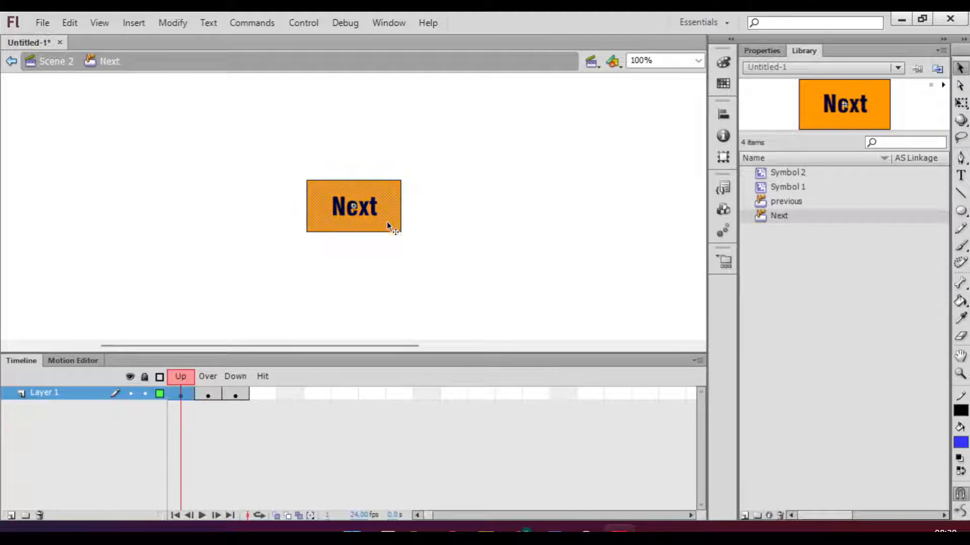
click(247, 269)
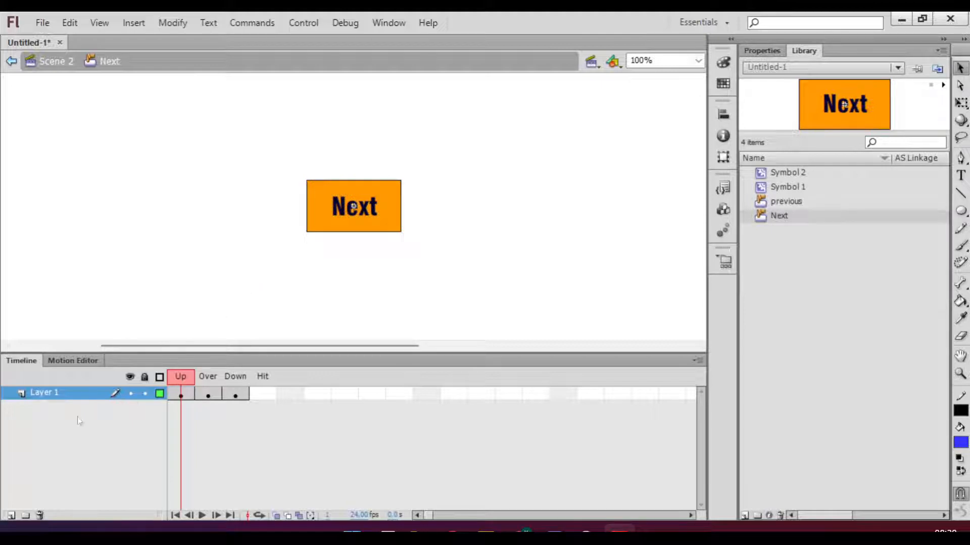
click(207, 394)
click(266, 441)
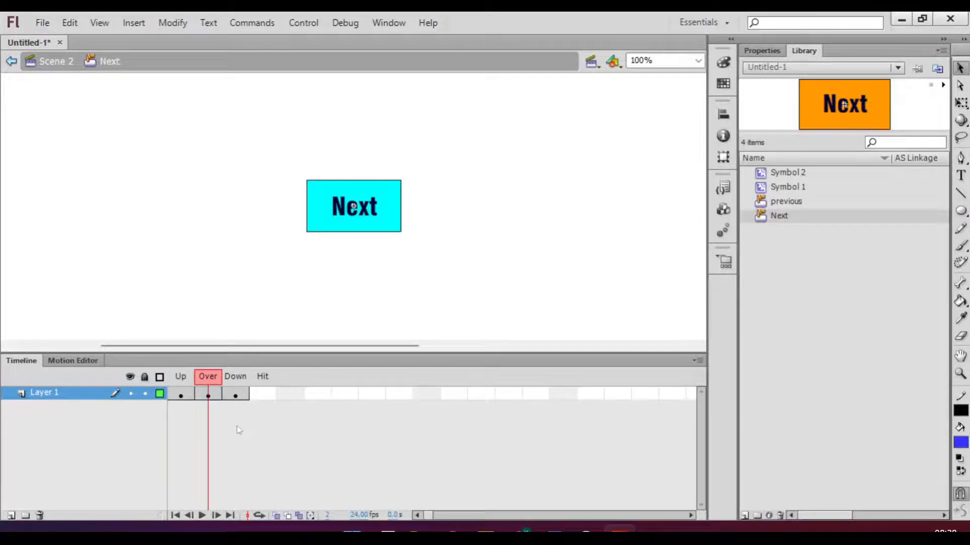
Clear the Over and Down keyframes of the Next button and remove both frames from Layer 1
click(208, 394)
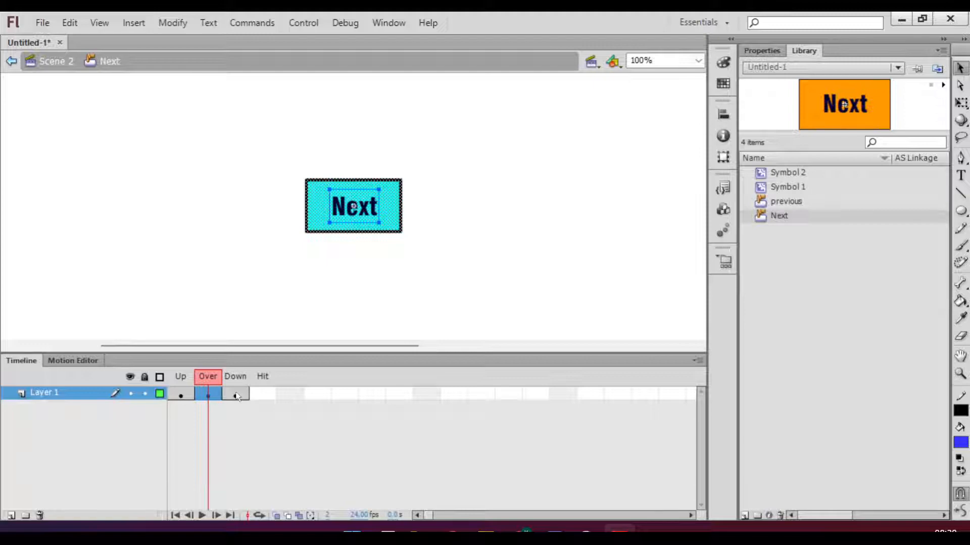
right_click(236, 396)
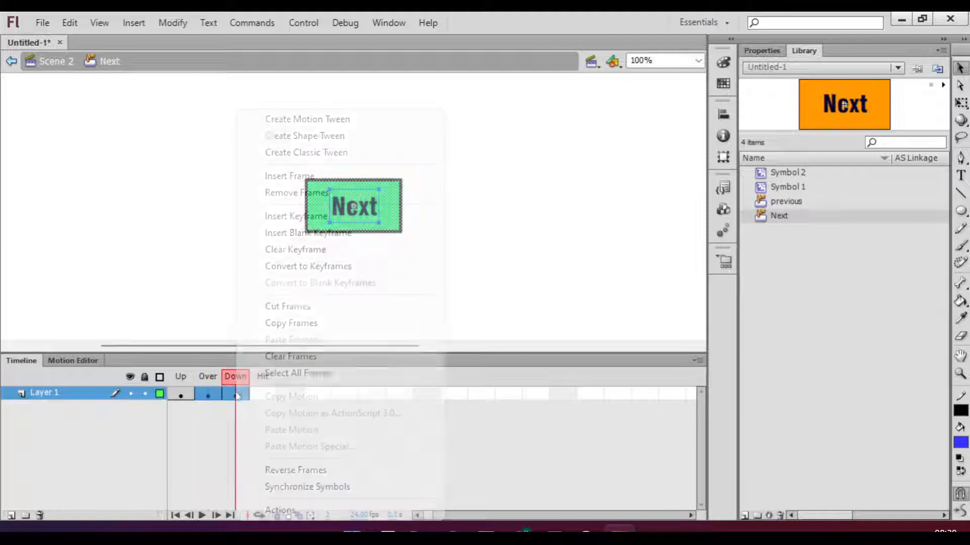
click(298, 249)
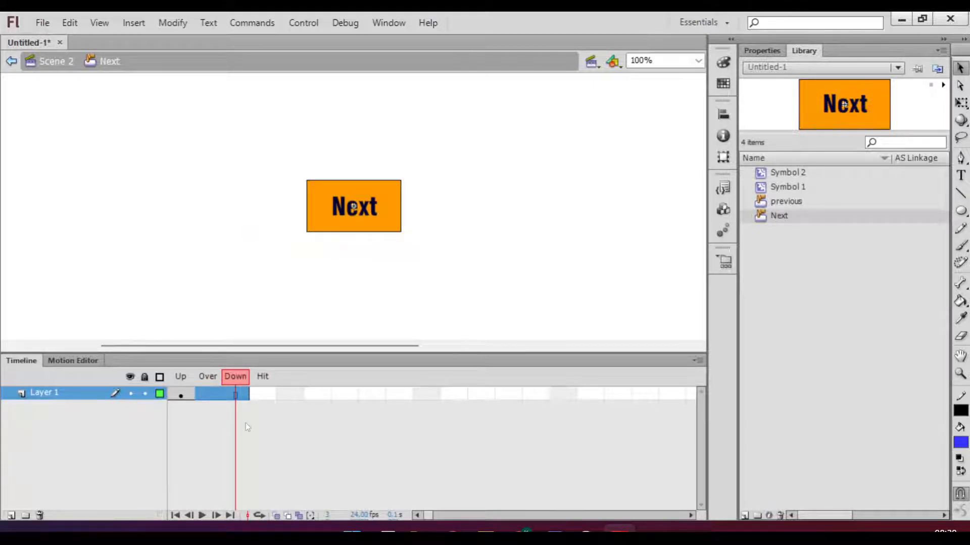
click(211, 397)
drag(211, 398, 236, 395)
right_click(236, 396)
click(303, 193)
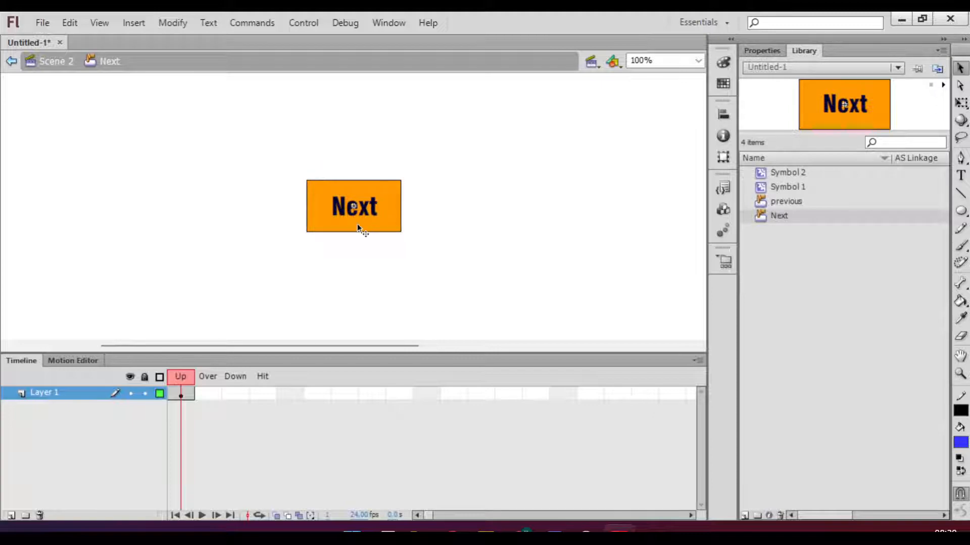
Insert a keyframe in the Over state of the Next button's Layer 1
click(208, 394)
click(228, 399)
click(208, 393)
click(232, 394)
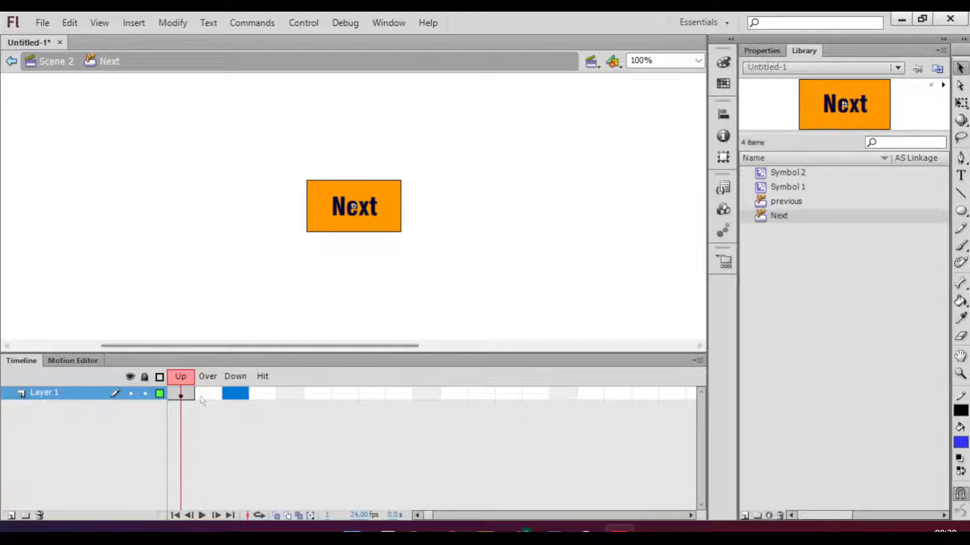
click(204, 393)
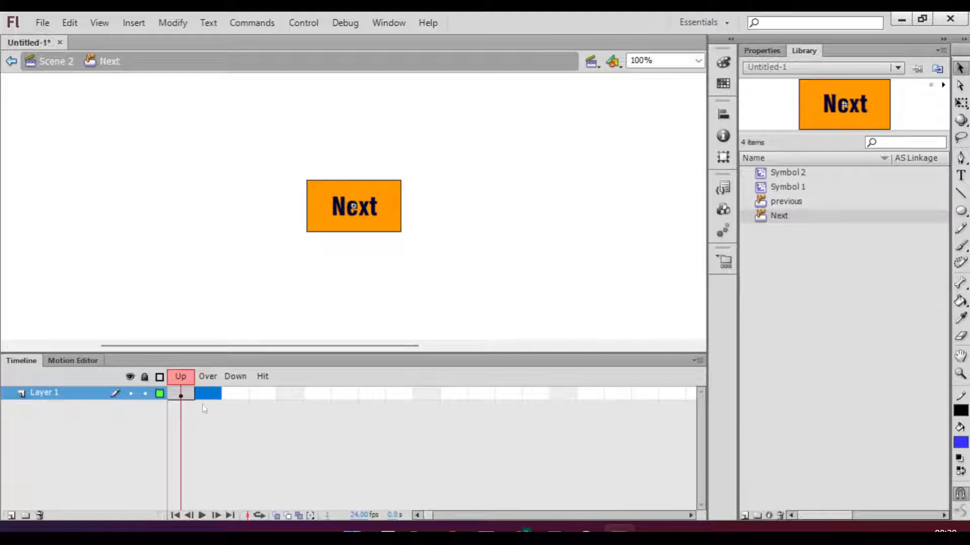
right_click(214, 389)
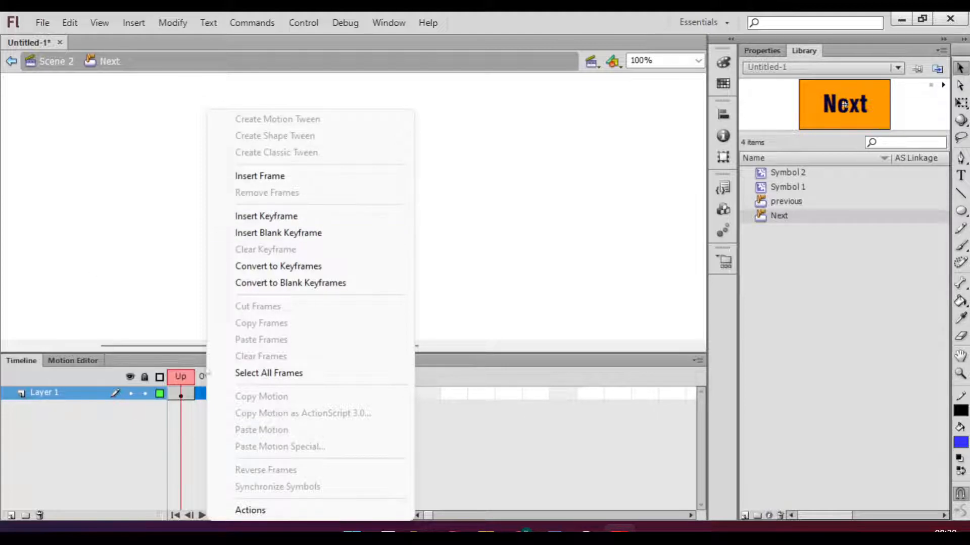
click(265, 217)
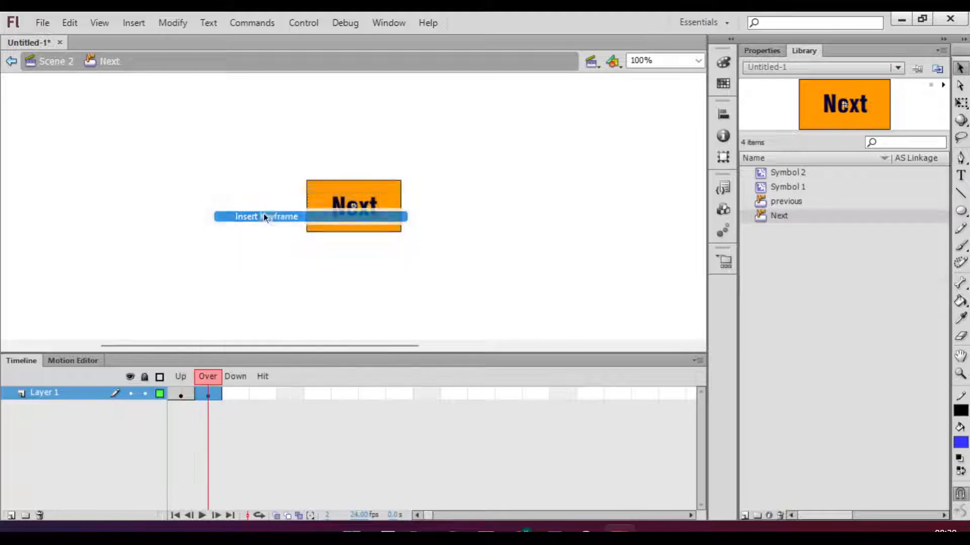
click(239, 249)
click(209, 396)
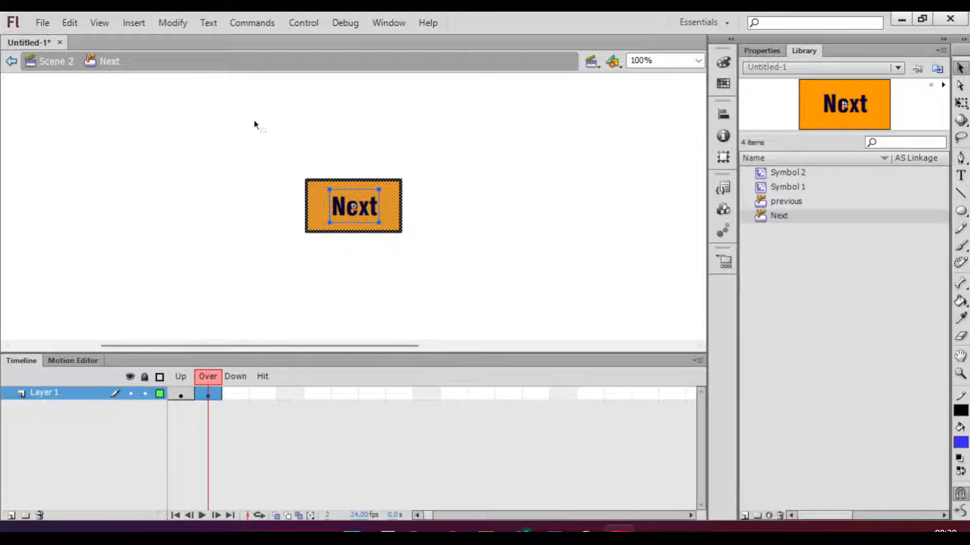
Set the fill of the rectangle behind the Next text to light blue in the Over state
click(698, 60)
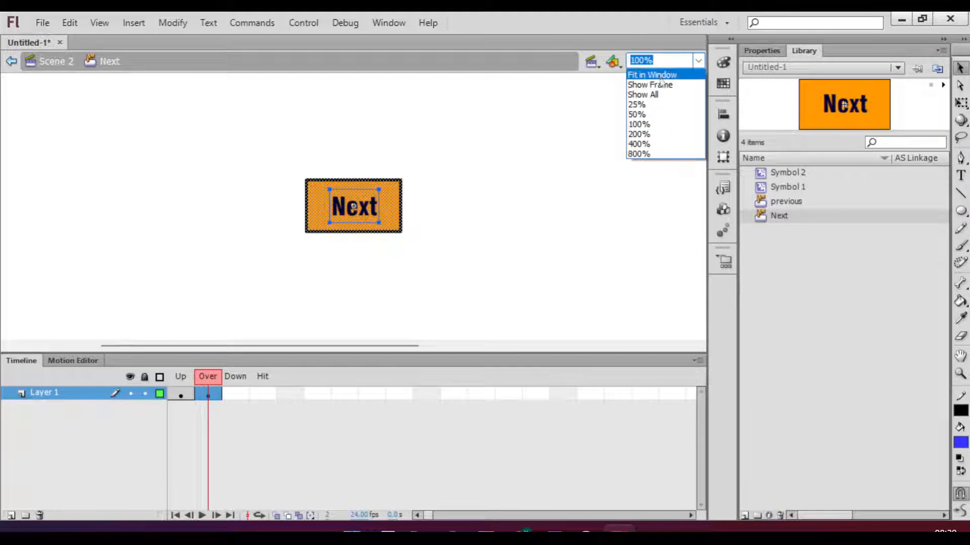
click(639, 134)
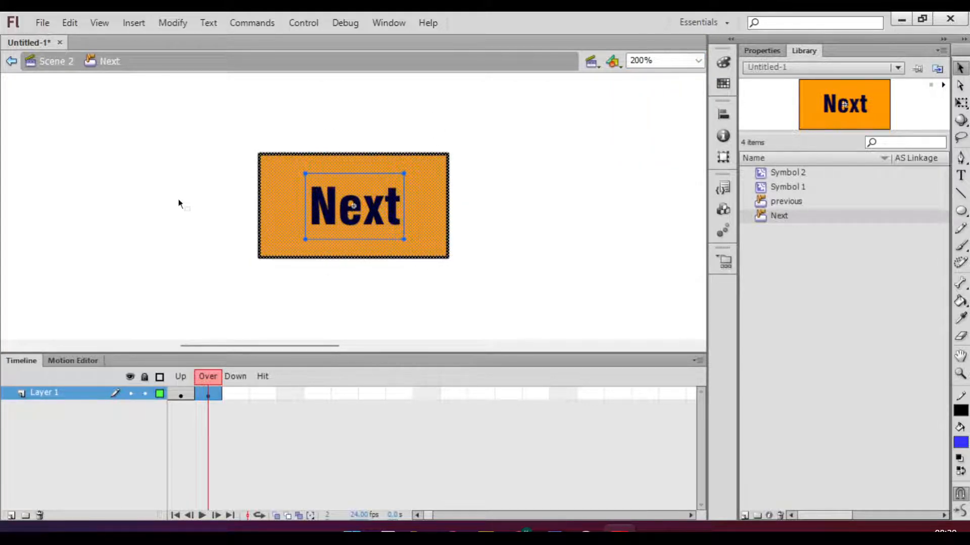
click(108, 183)
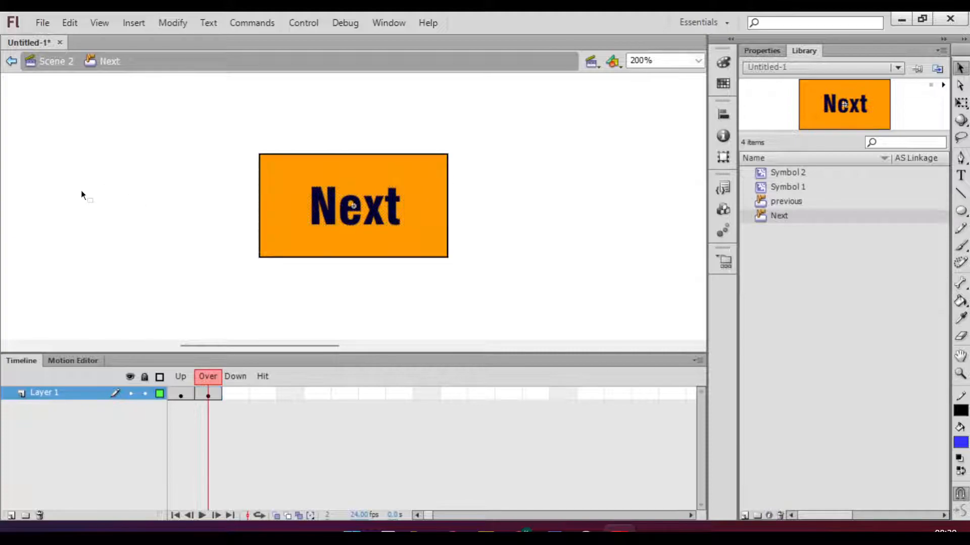
click(287, 200)
click(319, 215)
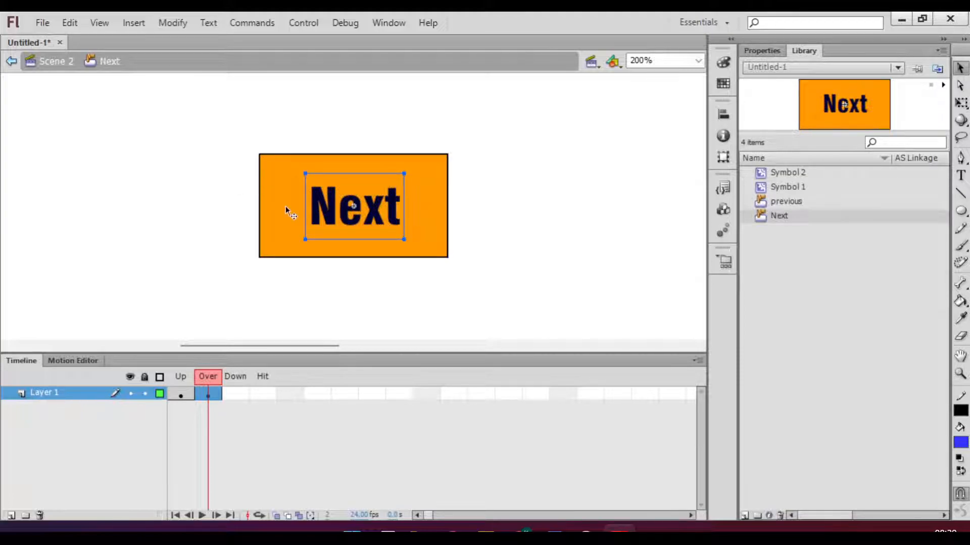
click(286, 208)
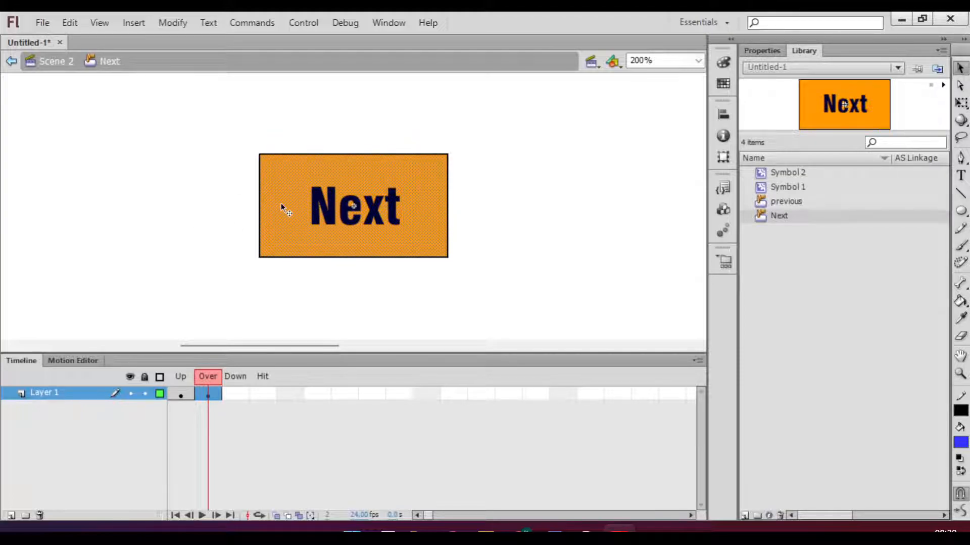
click(772, 51)
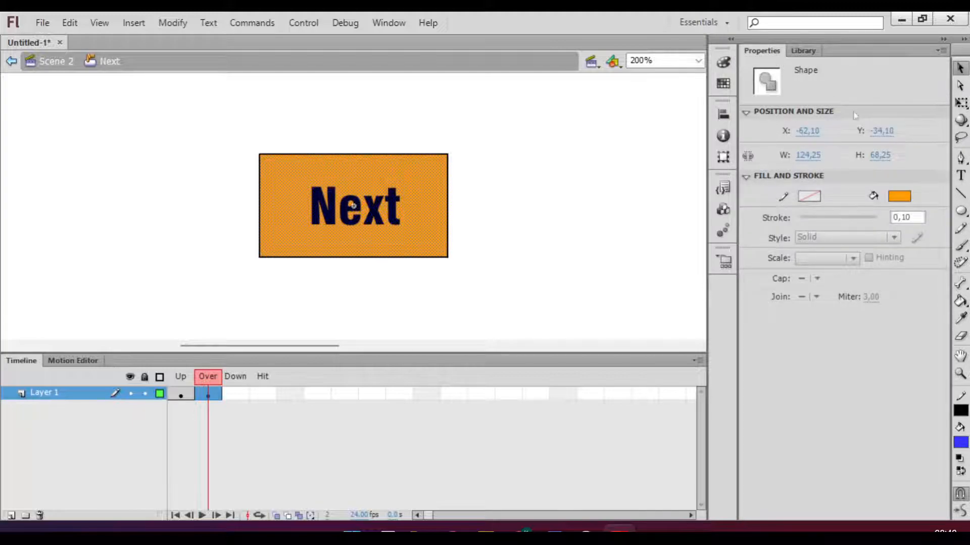
click(900, 196)
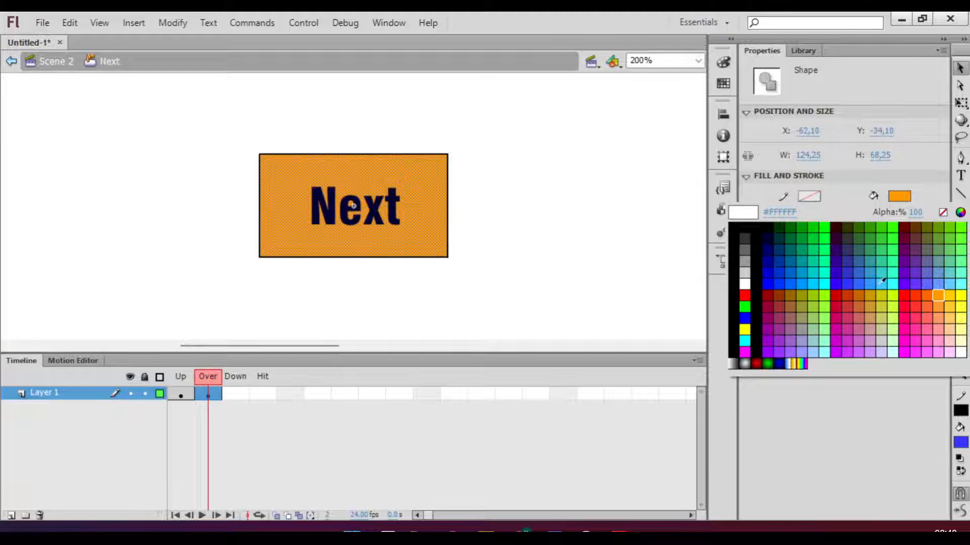
click(947, 284)
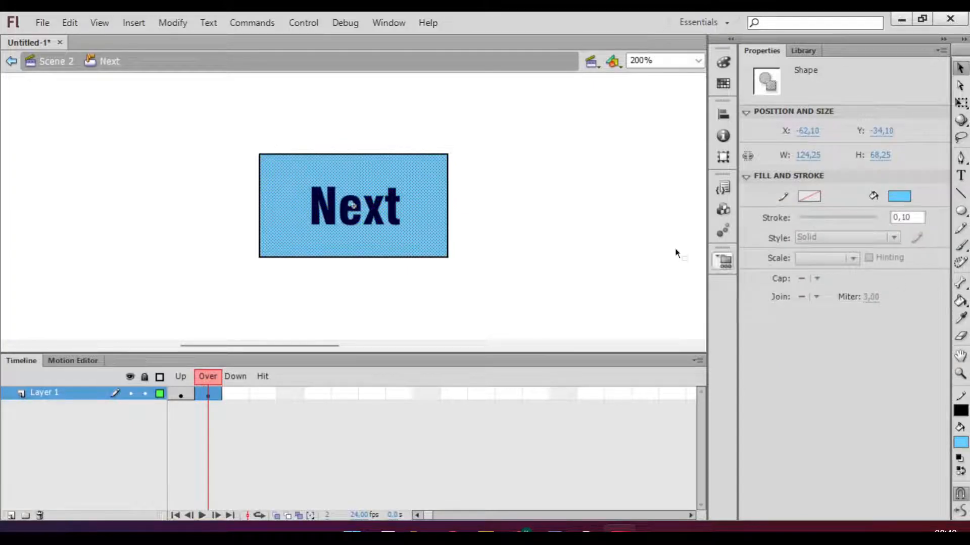
click(574, 234)
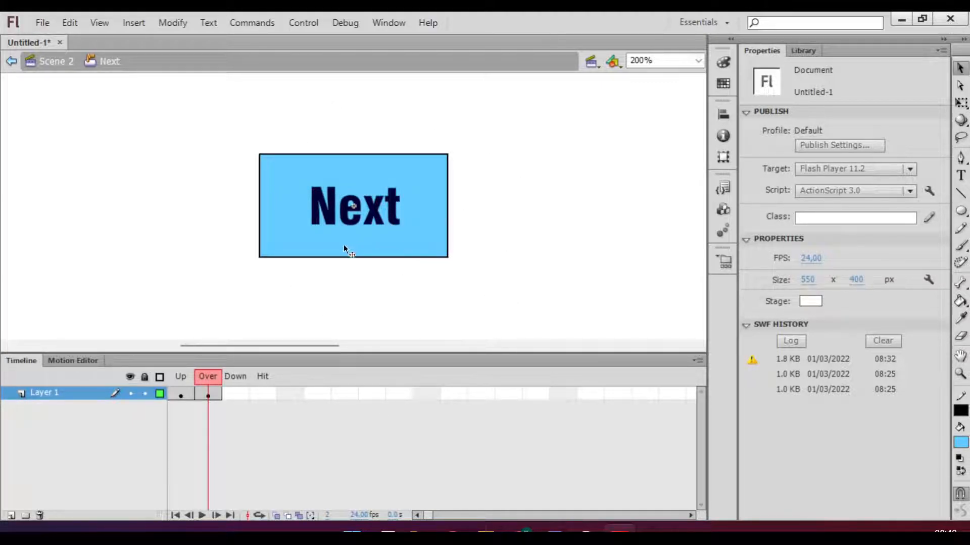
Insert a keyframe in the Down state of the Next button's Layer 1
click(242, 396)
right_click(239, 396)
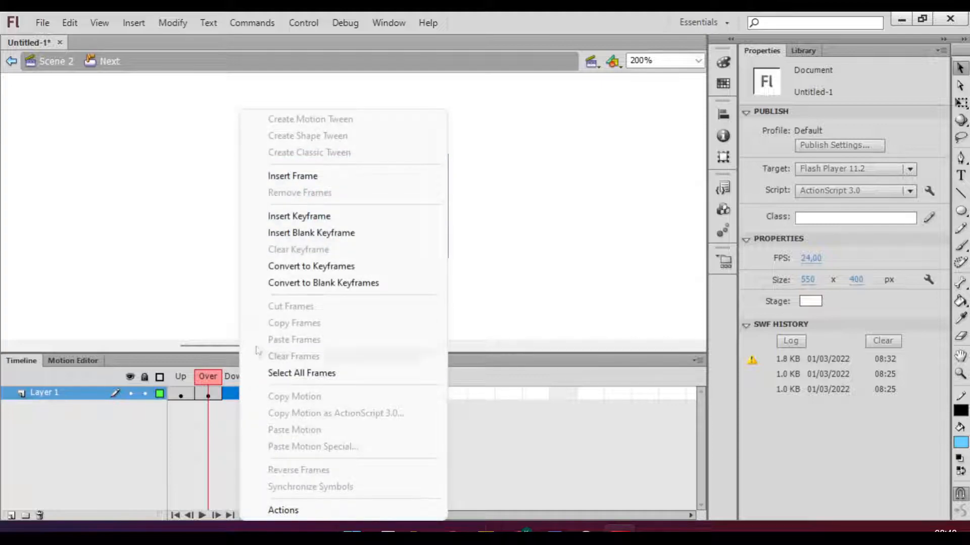
click(286, 217)
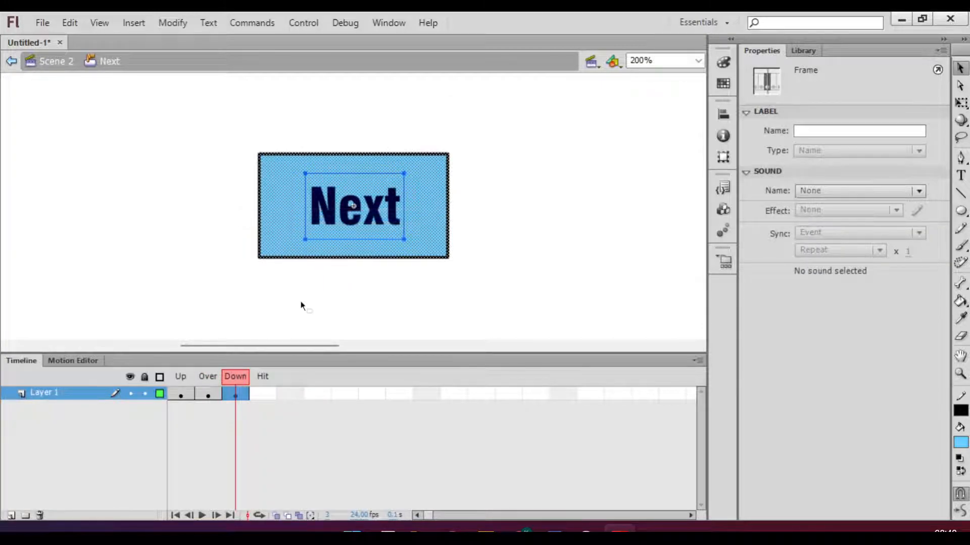
click(116, 195)
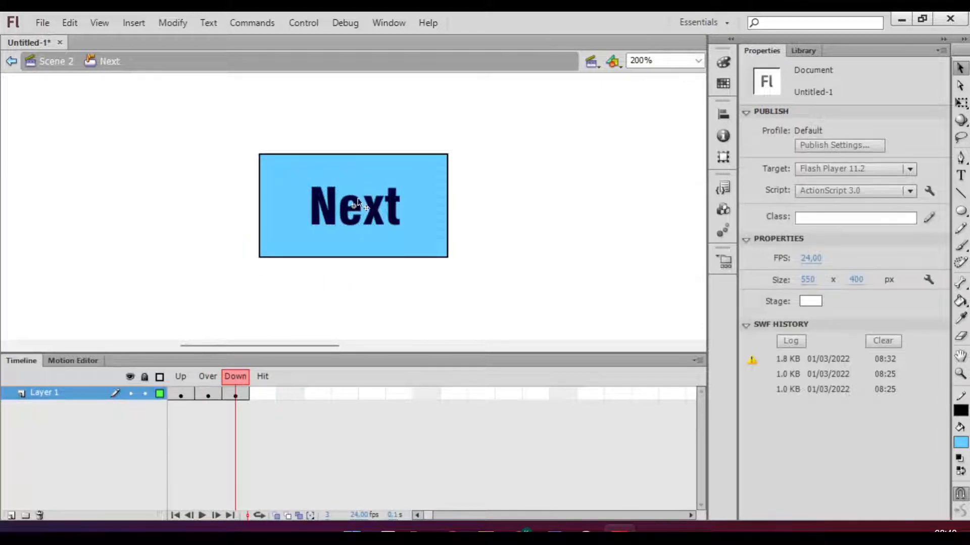
Set the fill of the rectangle behind the Next text to violet-blue in the Down state
click(287, 196)
click(343, 215)
click(292, 202)
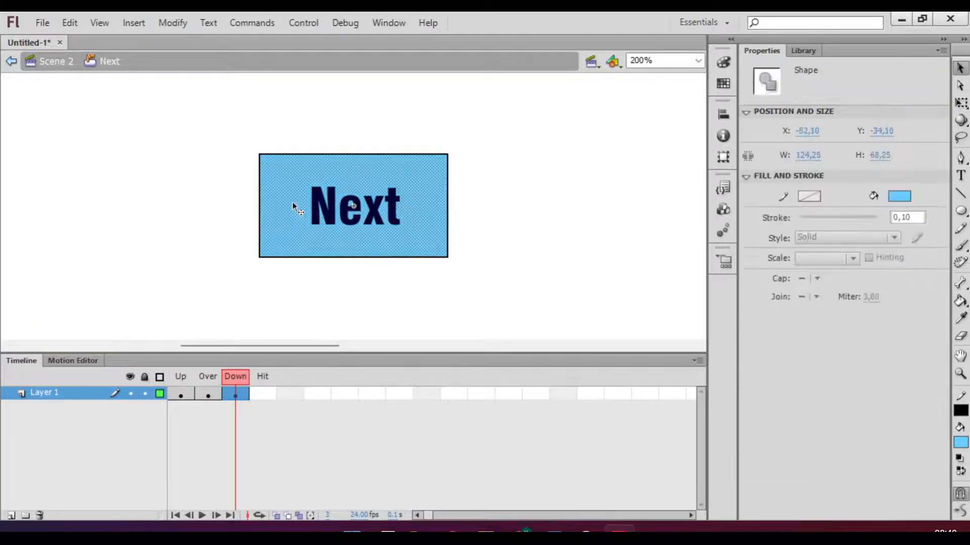
click(908, 198)
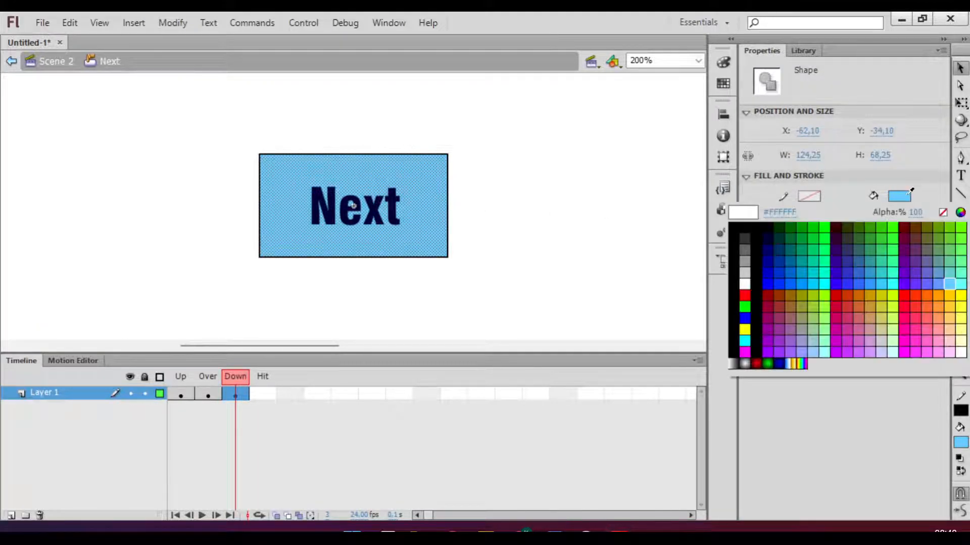
click(927, 283)
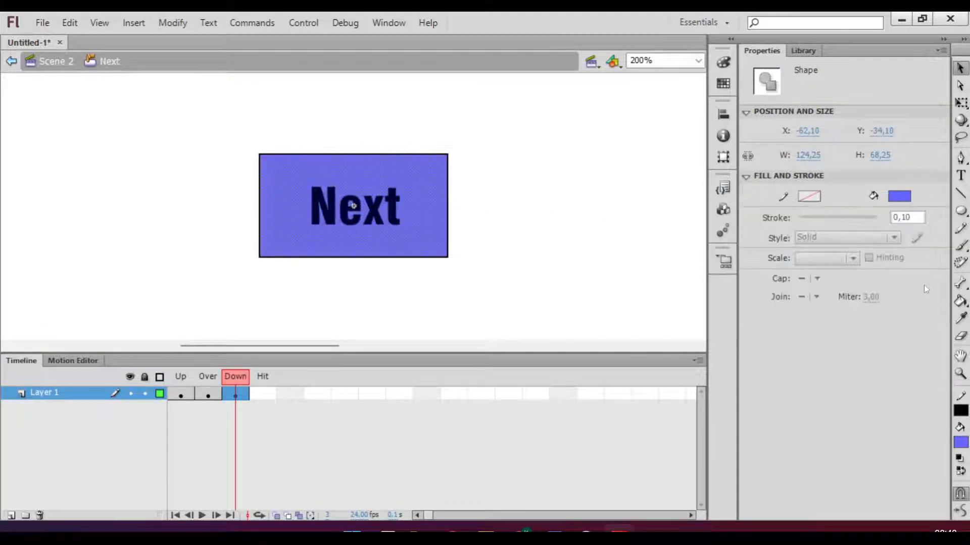
click(580, 259)
Set the Next text in the Down state to white and its font family to Swis721 Hv BT
click(391, 222)
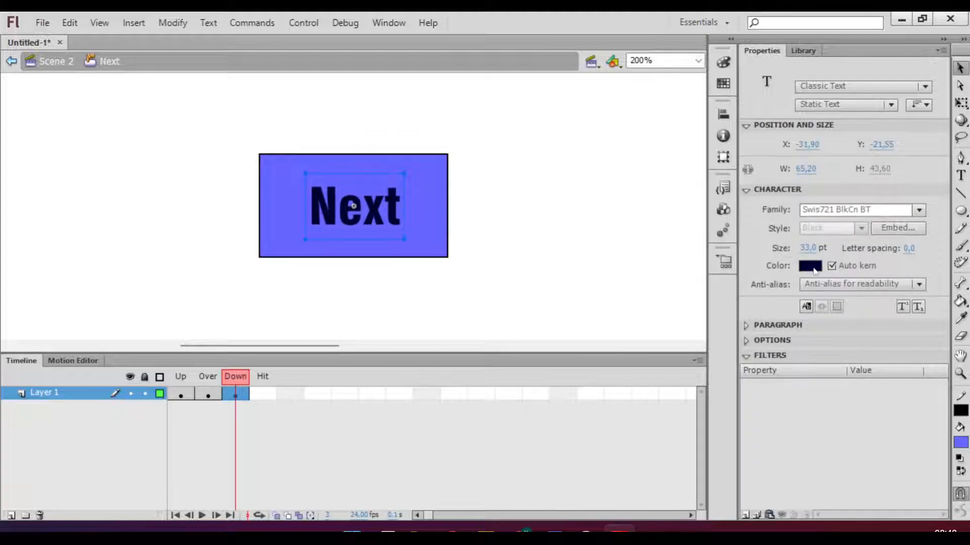
click(810, 266)
click(746, 352)
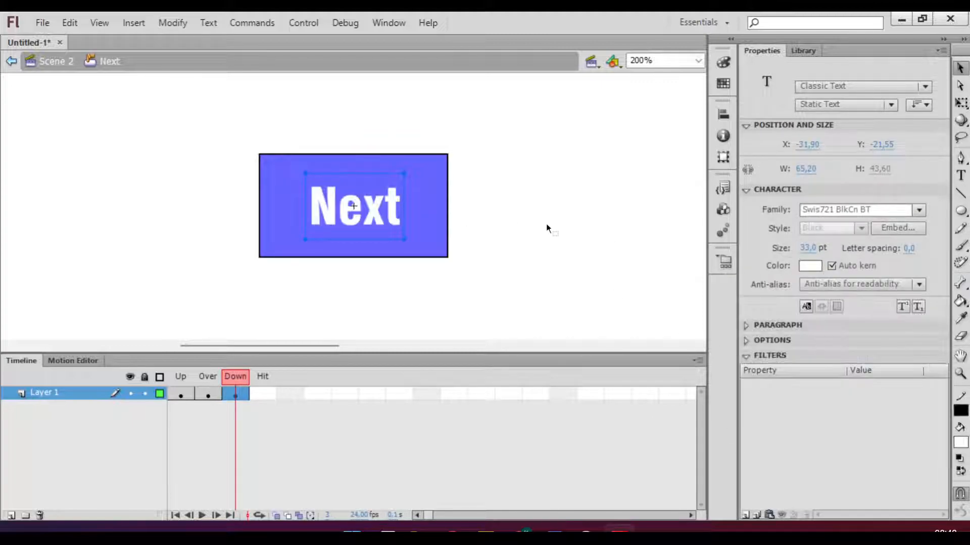
click(919, 209)
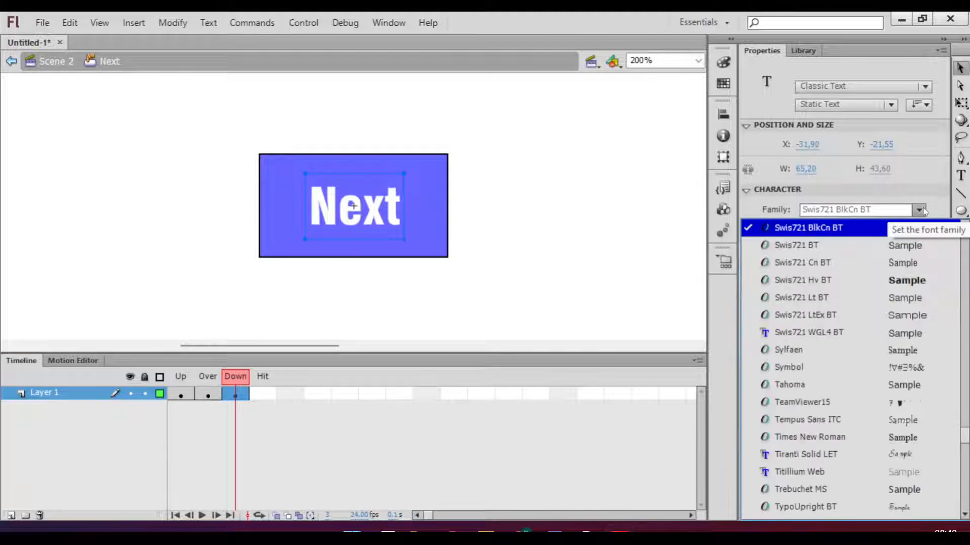
click(928, 278)
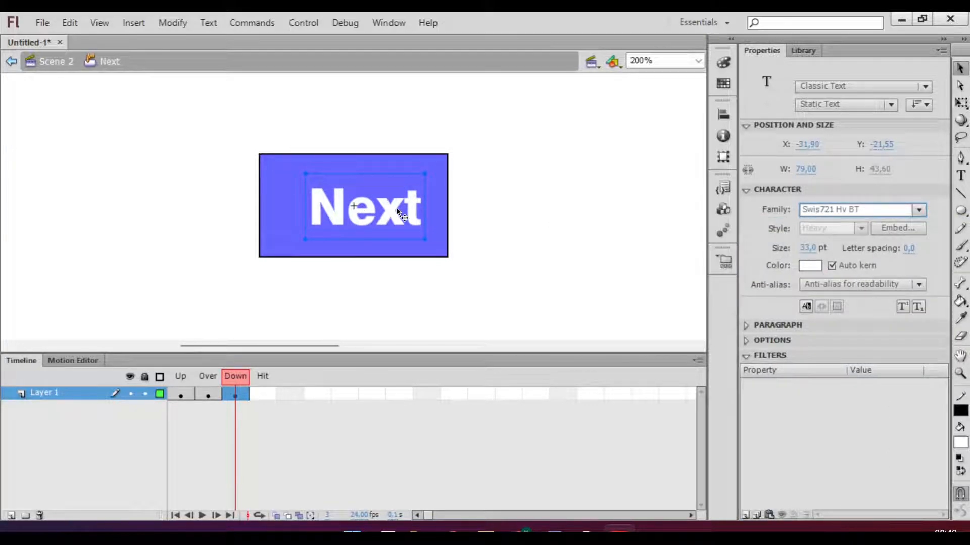
Centre the Next text on the Down state's rectangle, at about X -38,90 and Y -23,05
drag(396, 207, 375, 202)
key(Up)
key(Up)
key(Up)
key(Up)
key(Up)
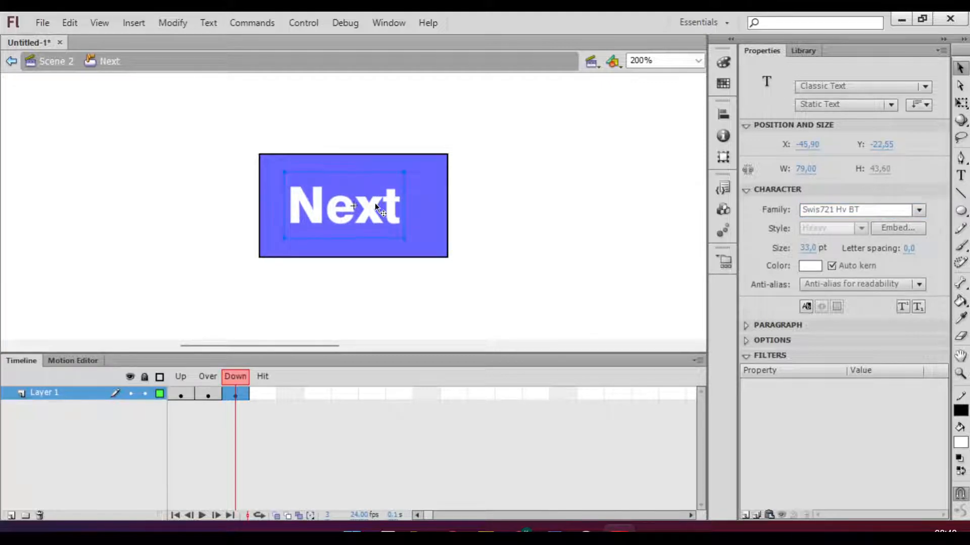
key(Right)
key(Right)
key(Right)
key(Right)
key(Right)
key(Right)
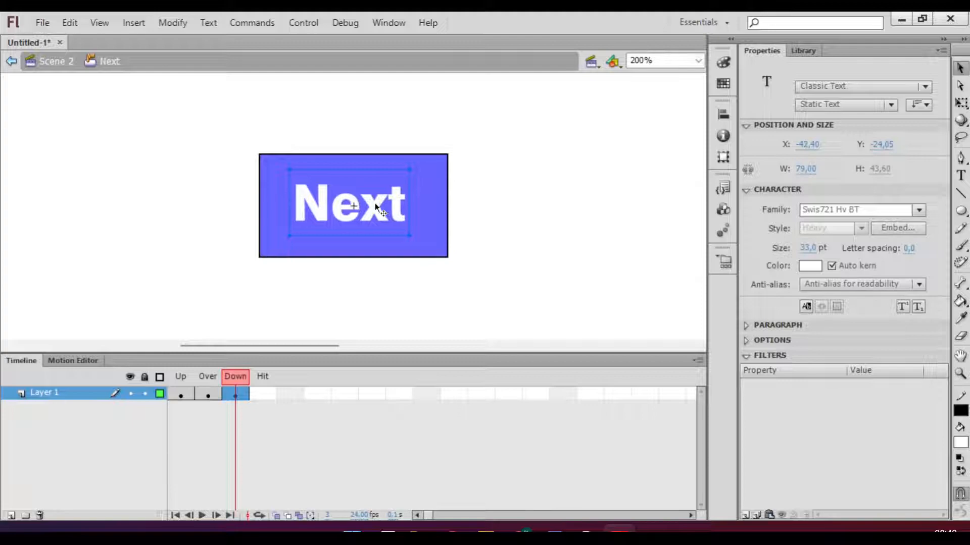
key(Right)
key(Right)
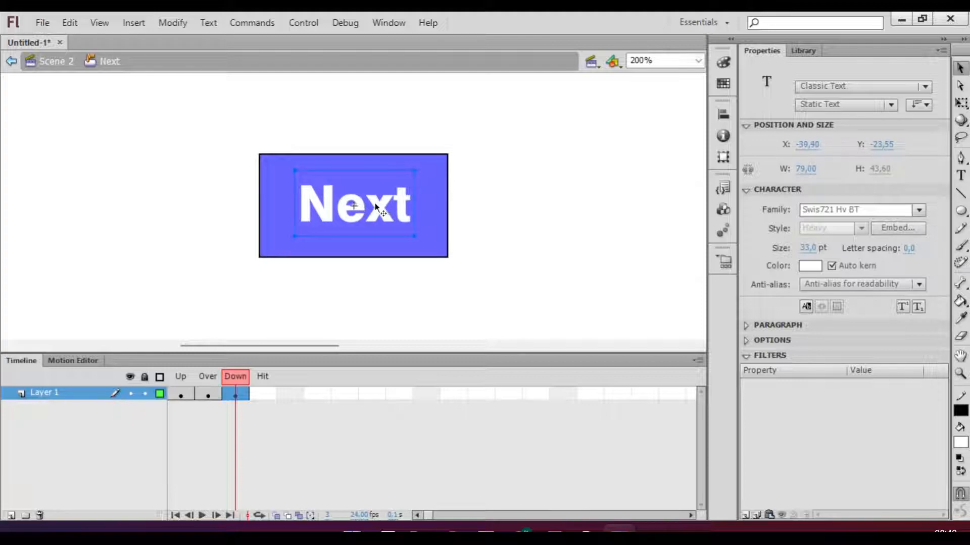
key(Down)
right_click(242, 399)
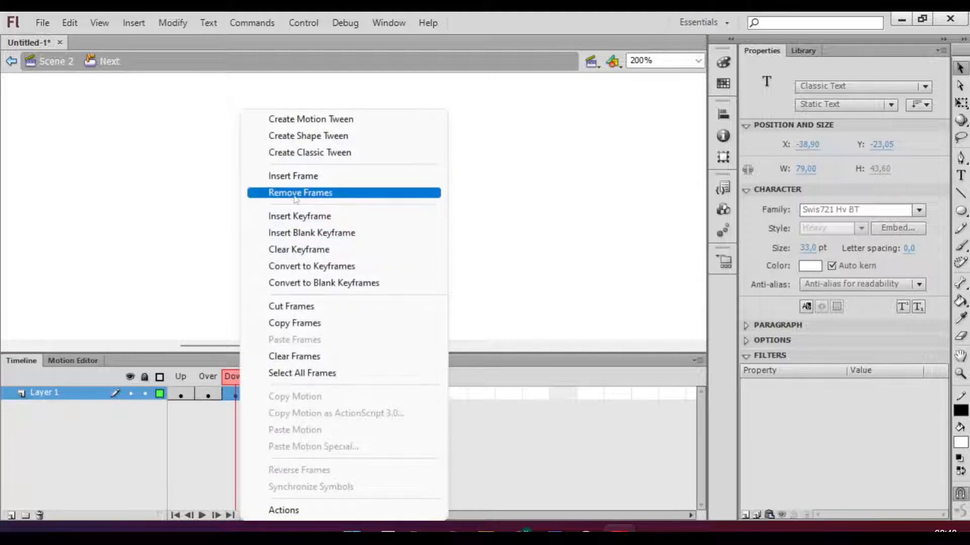
click(205, 439)
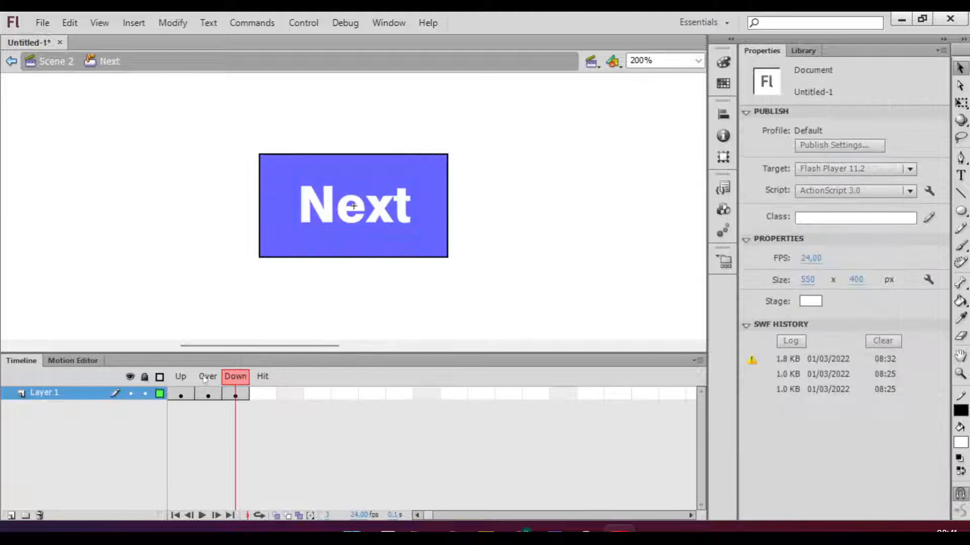
Compare the Next button's appearance in its Up, Over and Down states
click(206, 378)
click(186, 378)
click(201, 380)
click(242, 382)
click(210, 382)
click(242, 380)
click(216, 378)
click(189, 382)
click(206, 393)
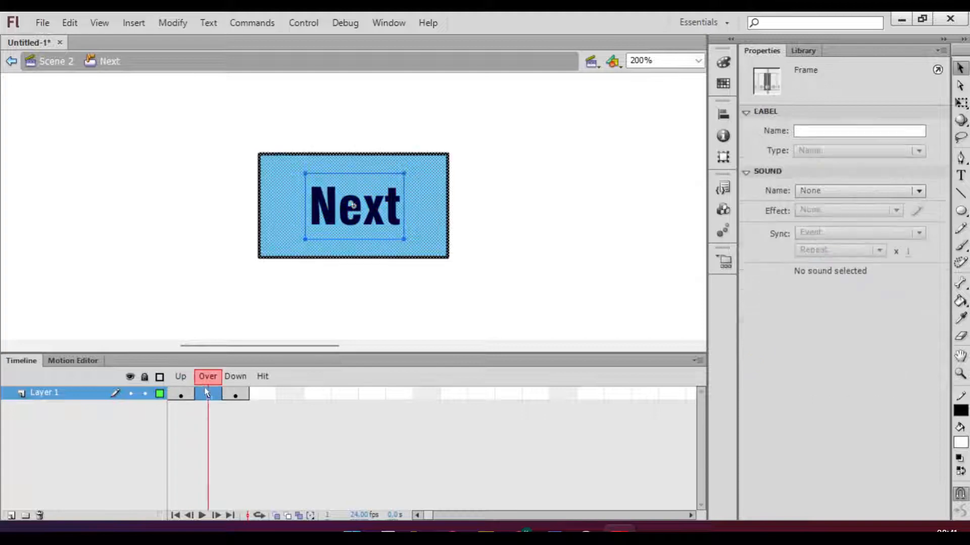
click(234, 380)
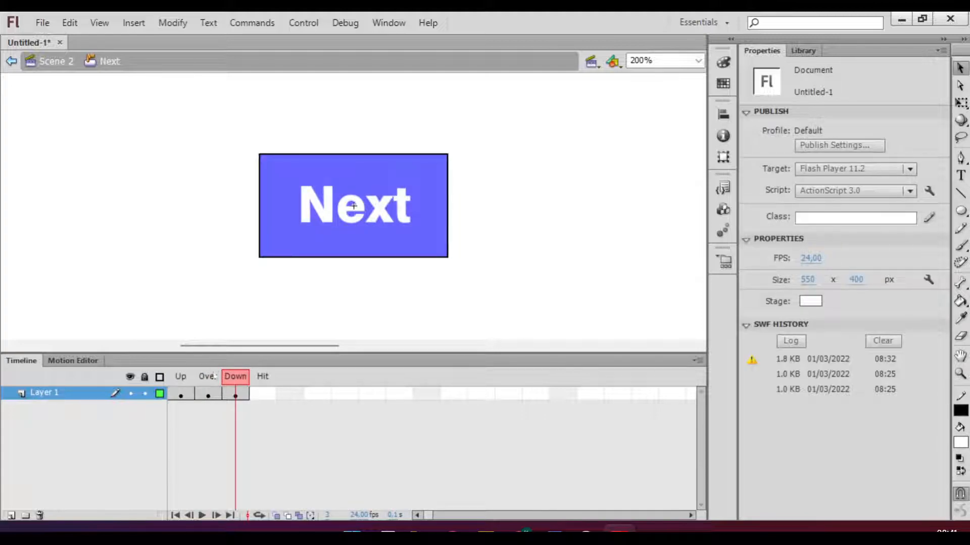
click(214, 384)
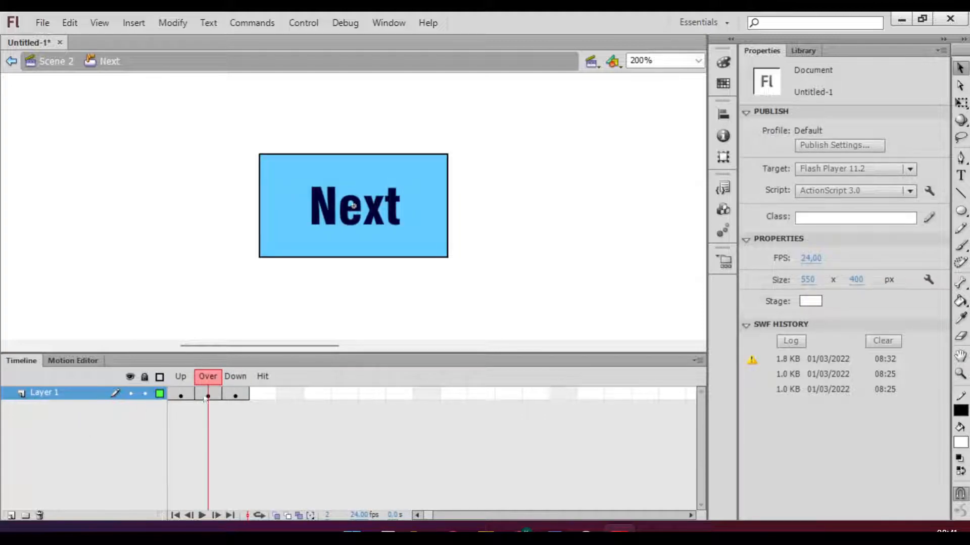
click(217, 392)
click(235, 395)
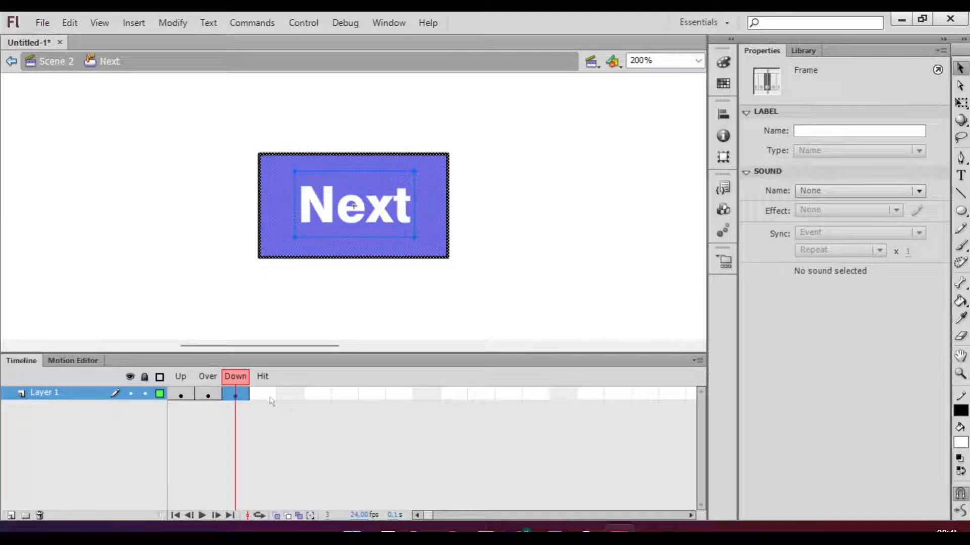
click(307, 433)
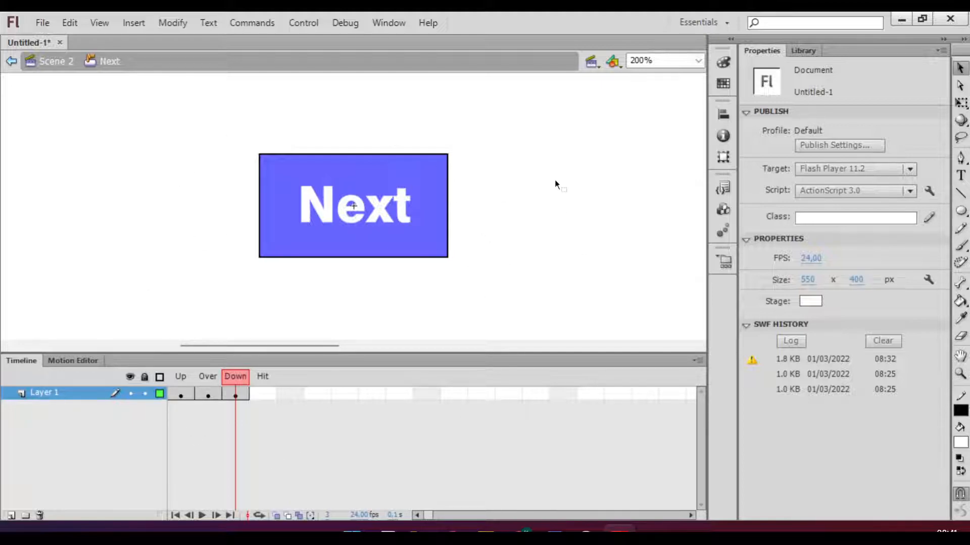
Leave the Next symbol for Scene 2 and fit the stage in the window
click(46, 62)
click(71, 424)
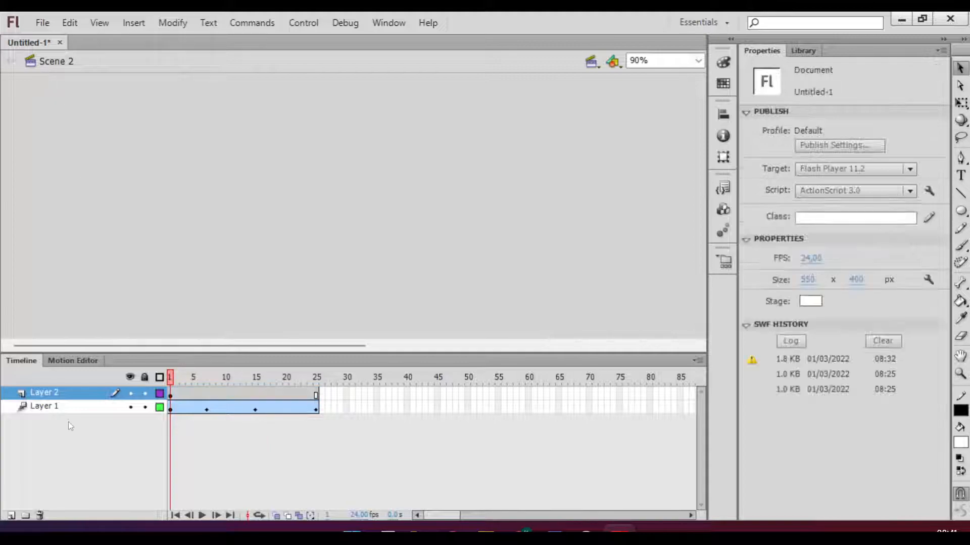
scroll(249, 219, down, 5)
scroll(258, 225, up, 2)
scroll(258, 229, down, 2)
click(638, 60)
click(697, 61)
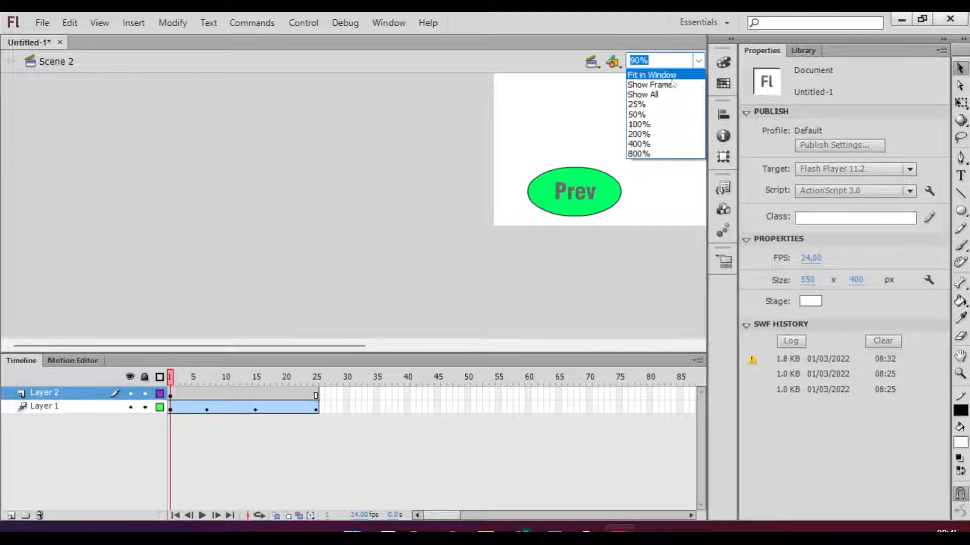
click(668, 77)
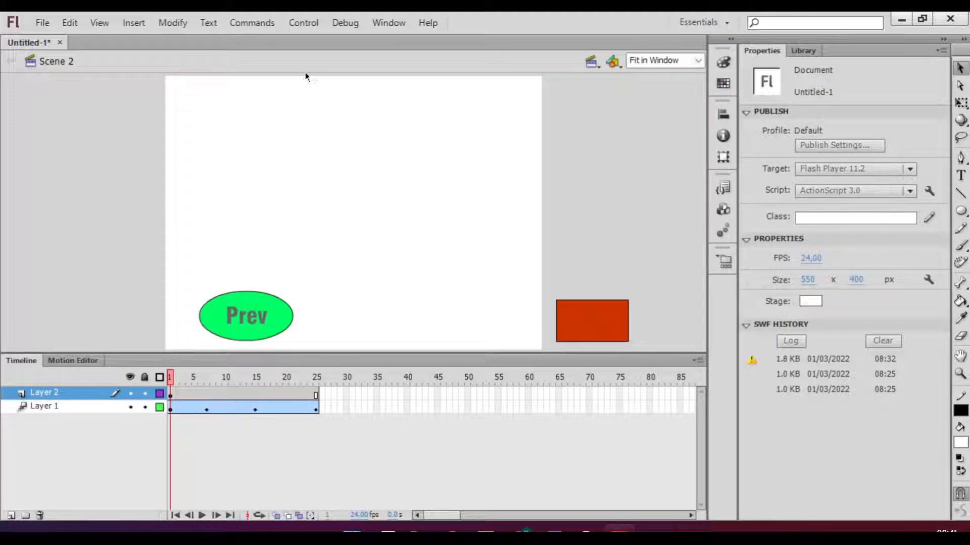
Check the buttons in Scene 1 and Scene 2, ending with Scene 1 open for editing
click(592, 61)
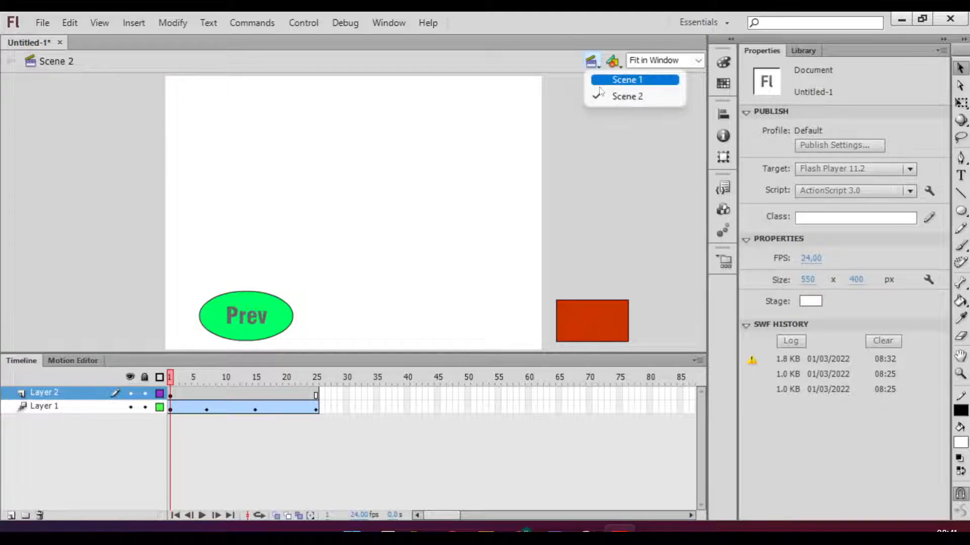
click(601, 81)
click(662, 207)
click(591, 61)
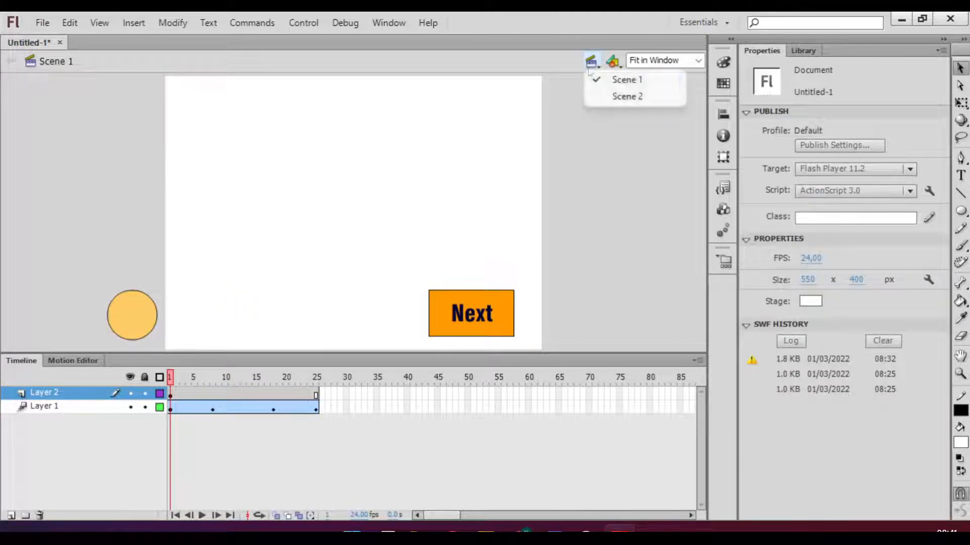
click(609, 96)
click(591, 62)
click(603, 79)
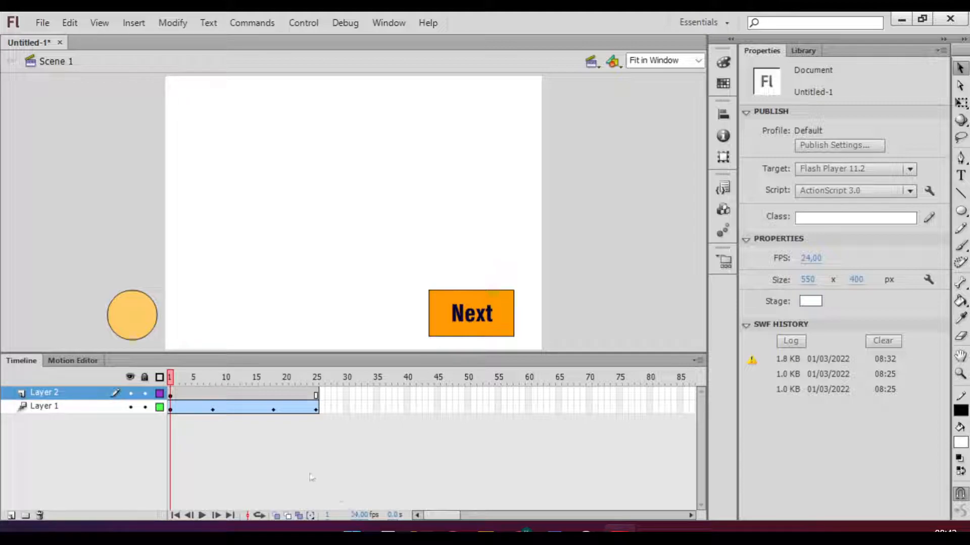
Test the movie to check the animation and buttons, and close the preview
key(ctrl+Return)
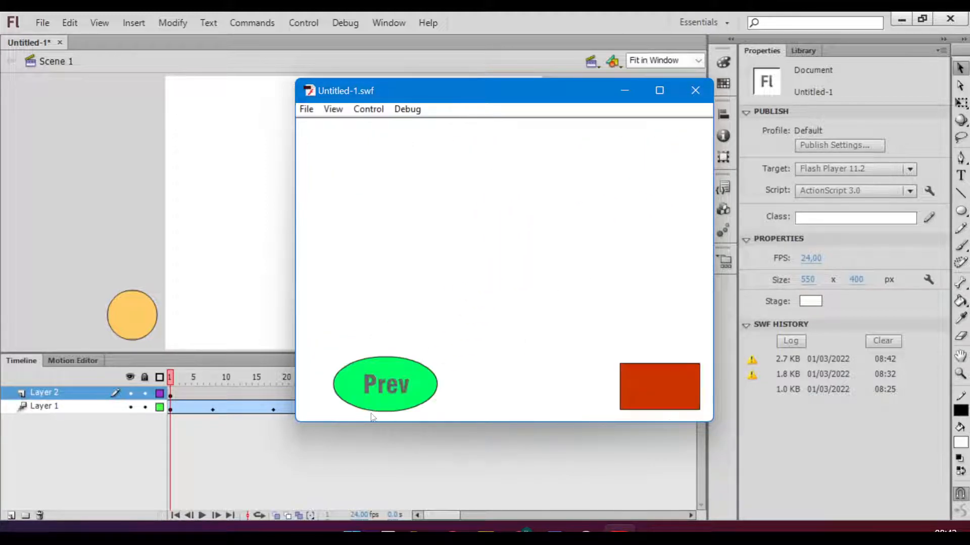
click(695, 92)
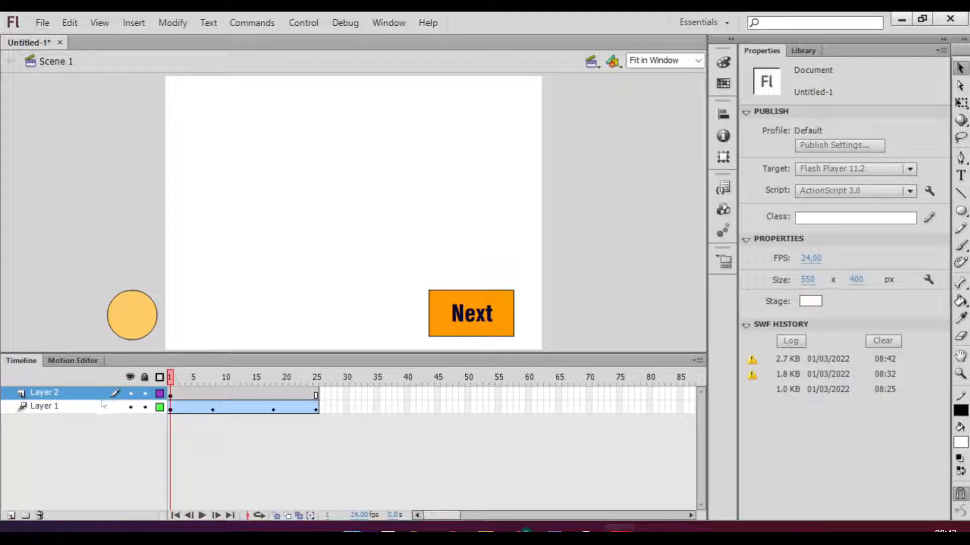
Insert a new layer directly above Layer 1 in Scene 1
click(48, 392)
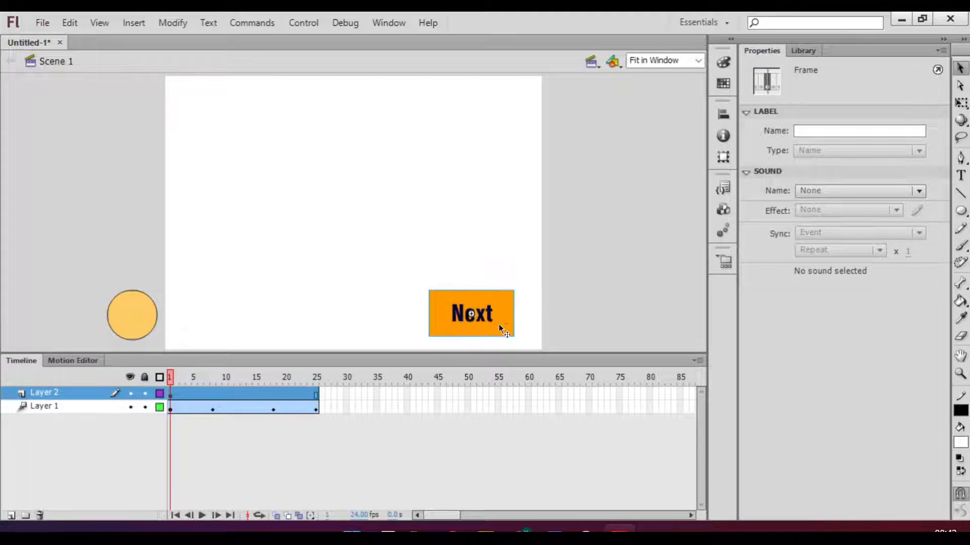
click(289, 475)
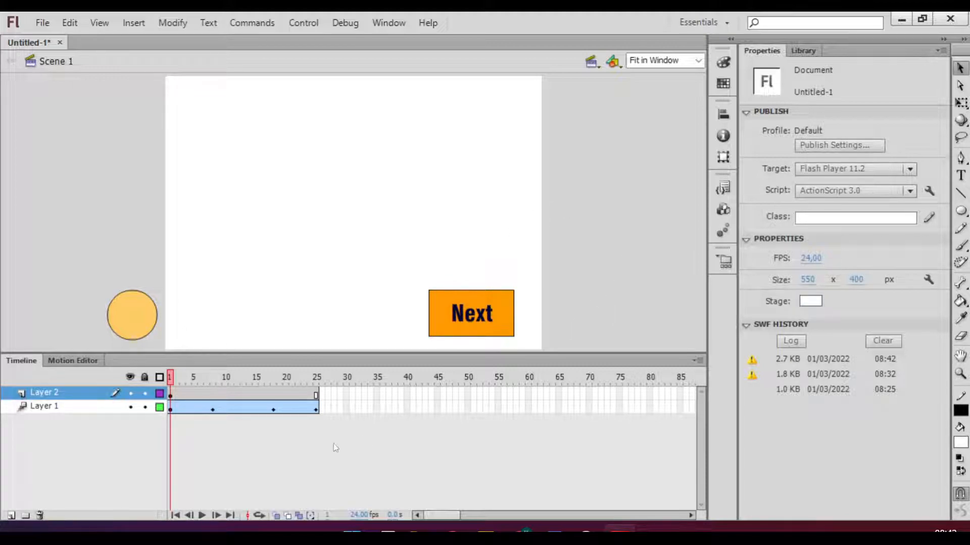
click(58, 413)
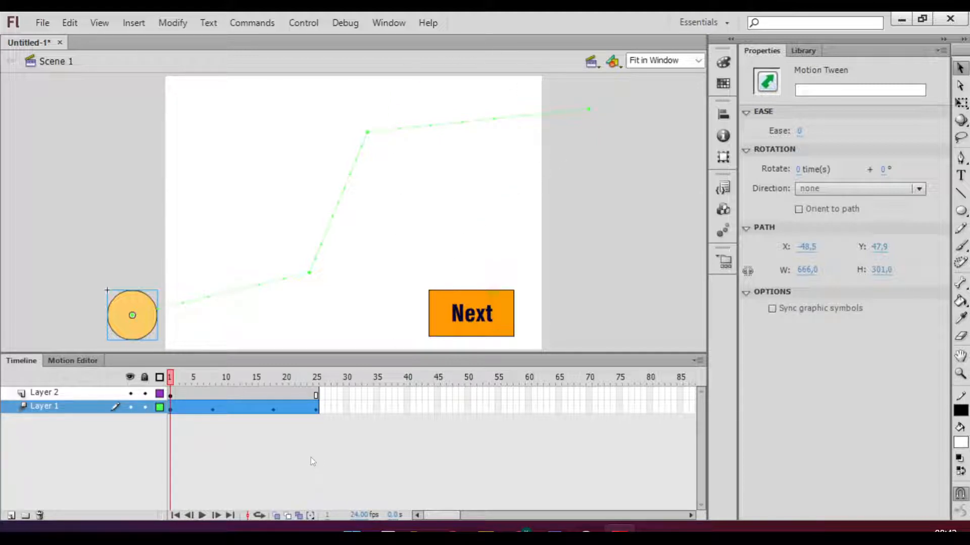
click(304, 442)
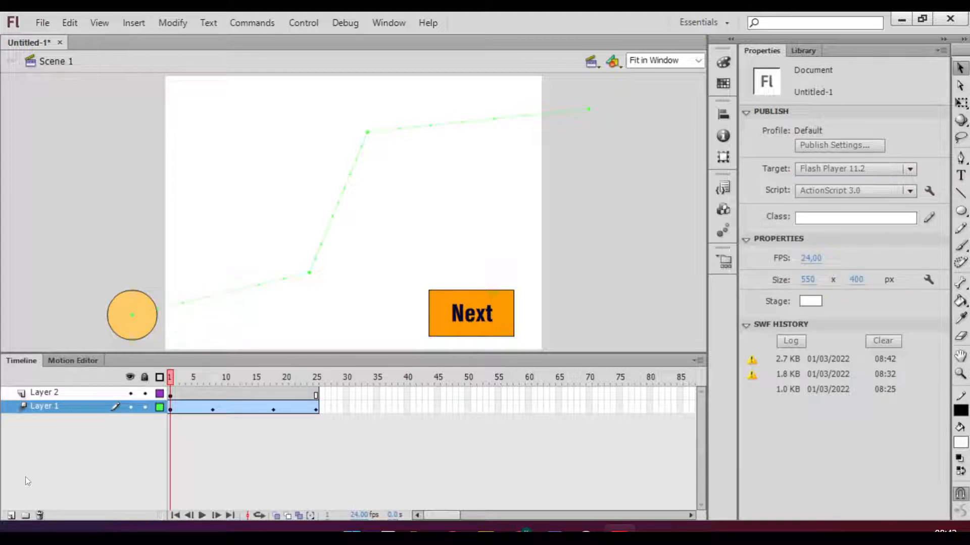
click(11, 515)
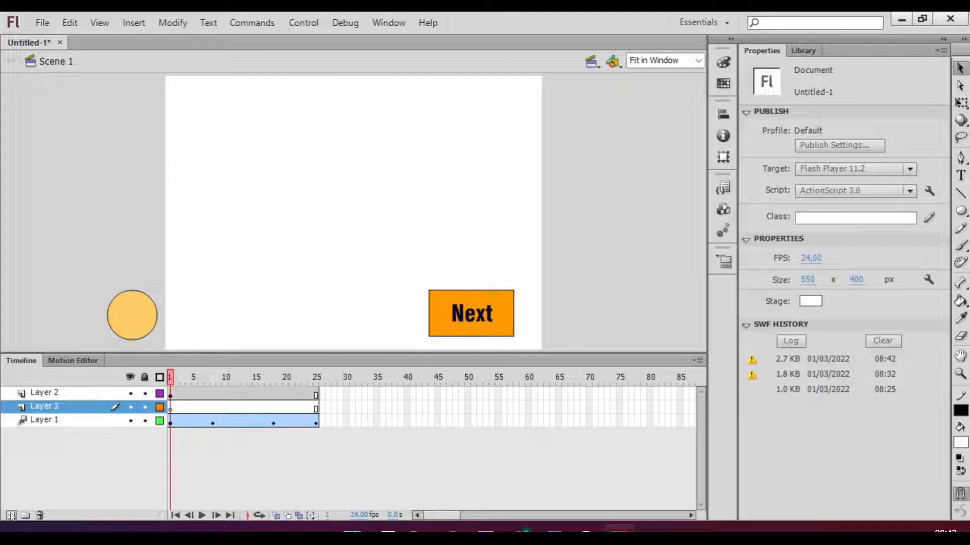
Rename Layer 1, which holds the circle's motion tween, as Animasi
click(48, 425)
click(51, 447)
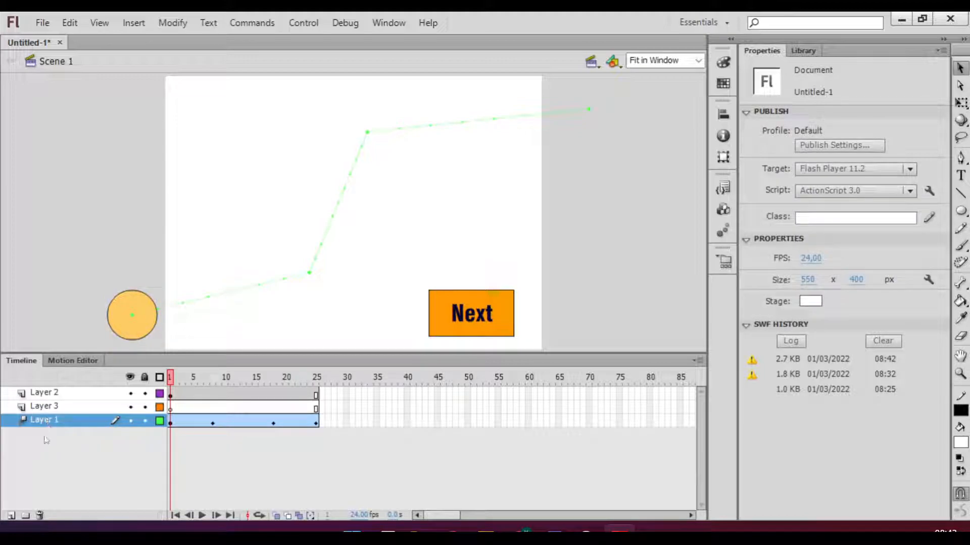
click(46, 421)
double_click(46, 421)
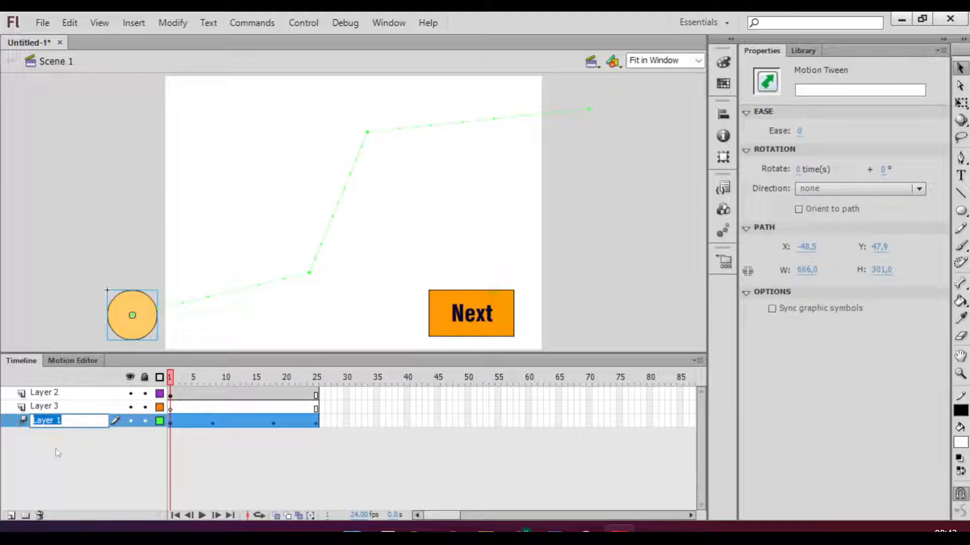
text(Anio)
key(BackSpace)
text(masi)
click(57, 453)
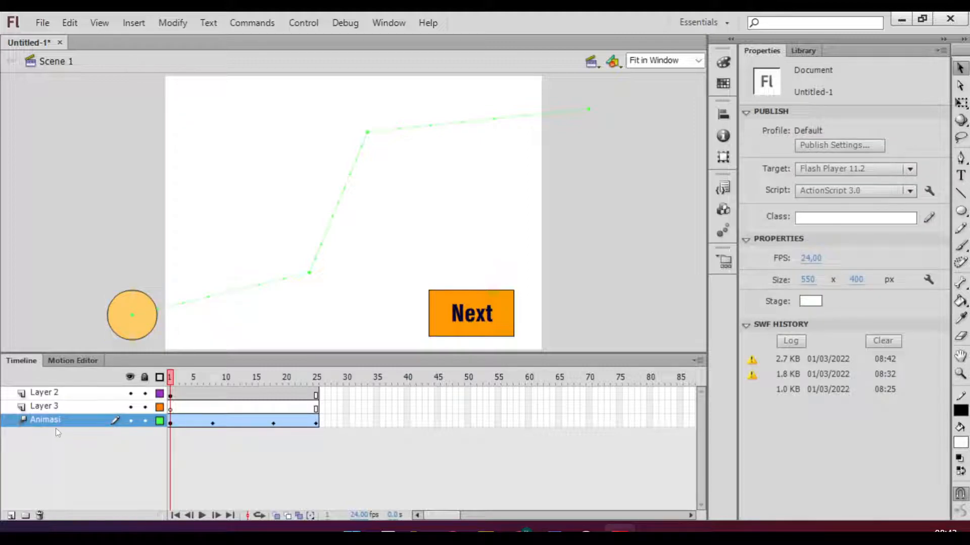
Move Layer 3 above Layer 2 and rename Layer 2, which holds the Next button, as tombol
click(49, 407)
drag(50, 406, 55, 393)
double_click(57, 407)
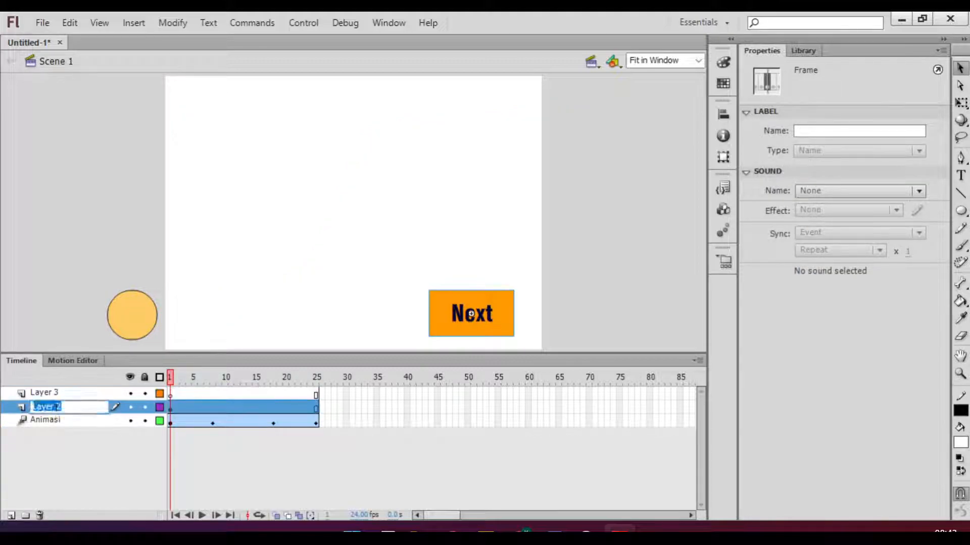
text(tombol)
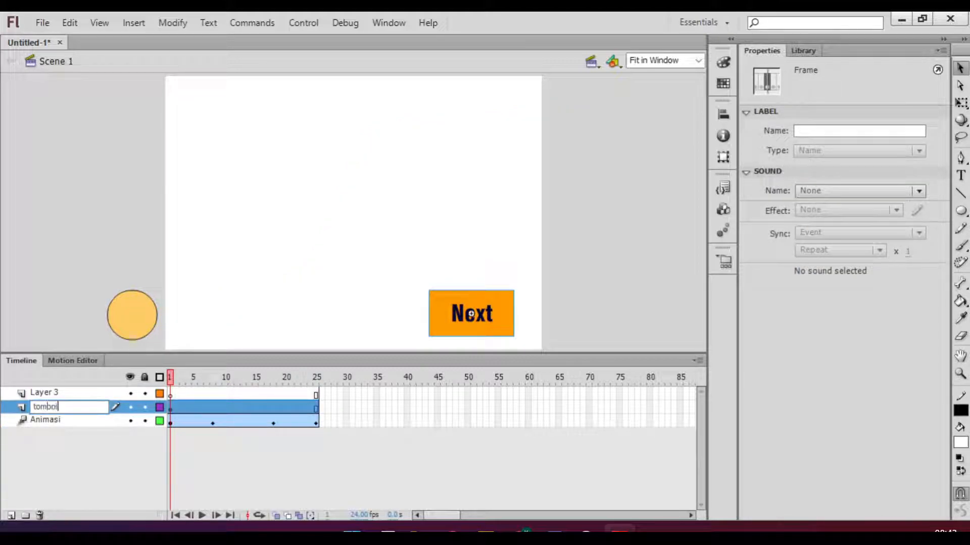
key(Return)
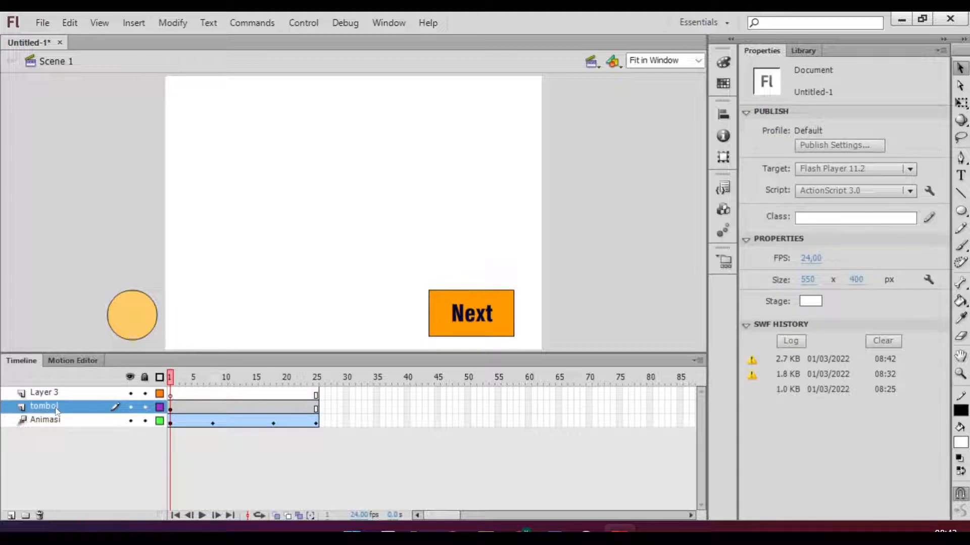
Rename Layer 3 as Script and select its frames
double_click(59, 392)
text(Script)
key(Return)
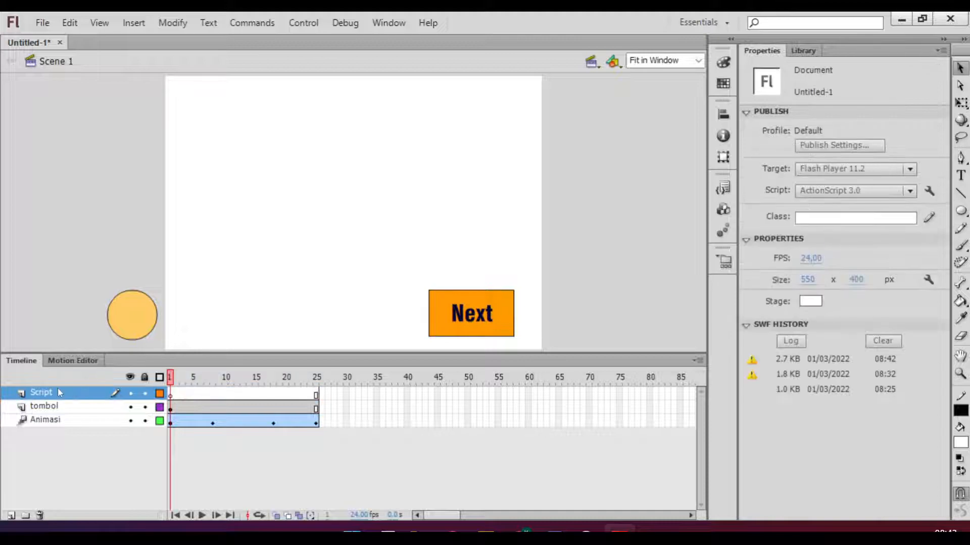
click(58, 391)
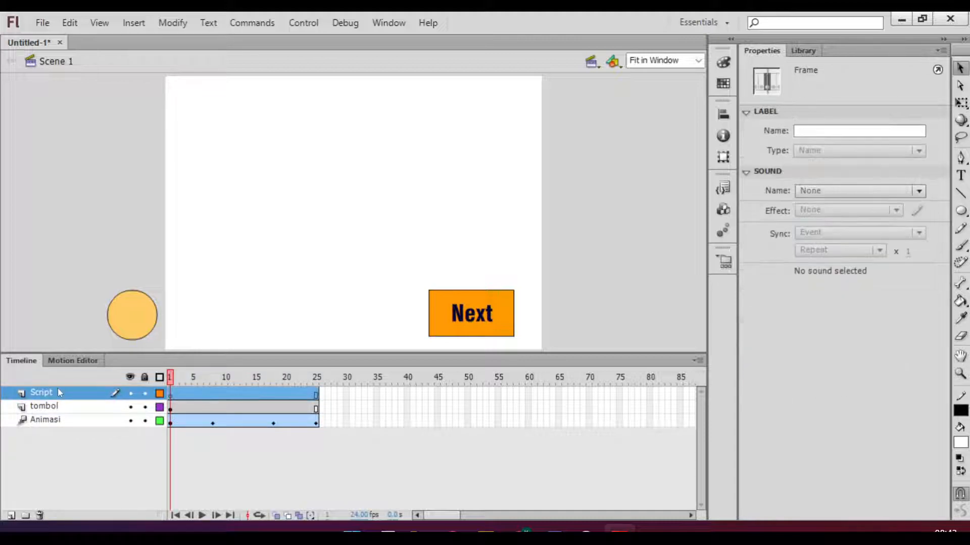
Check the contents of the Animasi, tombol and Script layers by selecting each one's frames
click(65, 430)
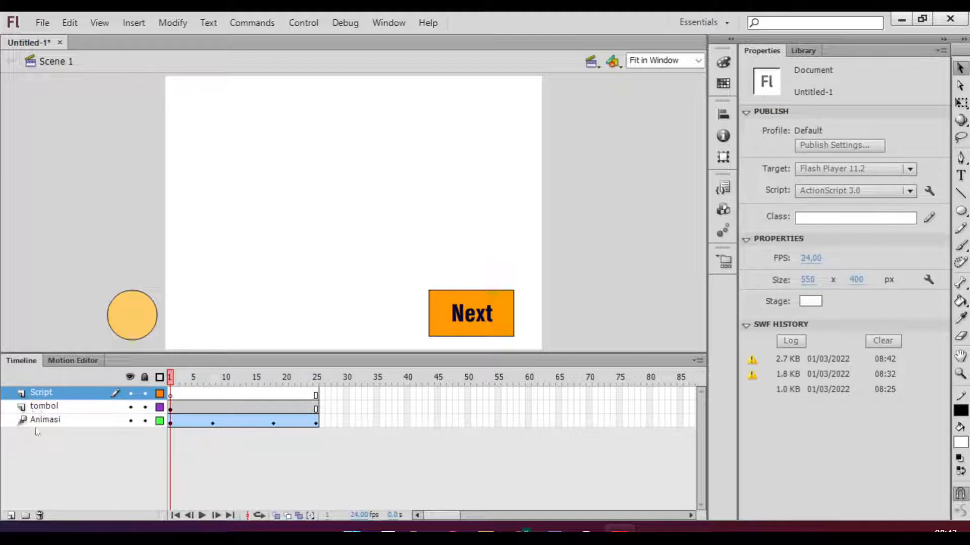
click(44, 420)
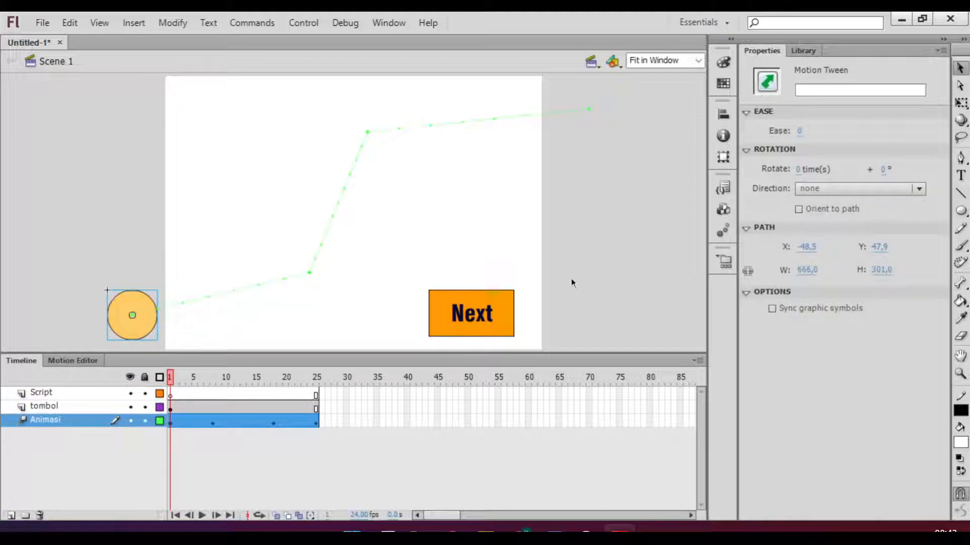
click(47, 396)
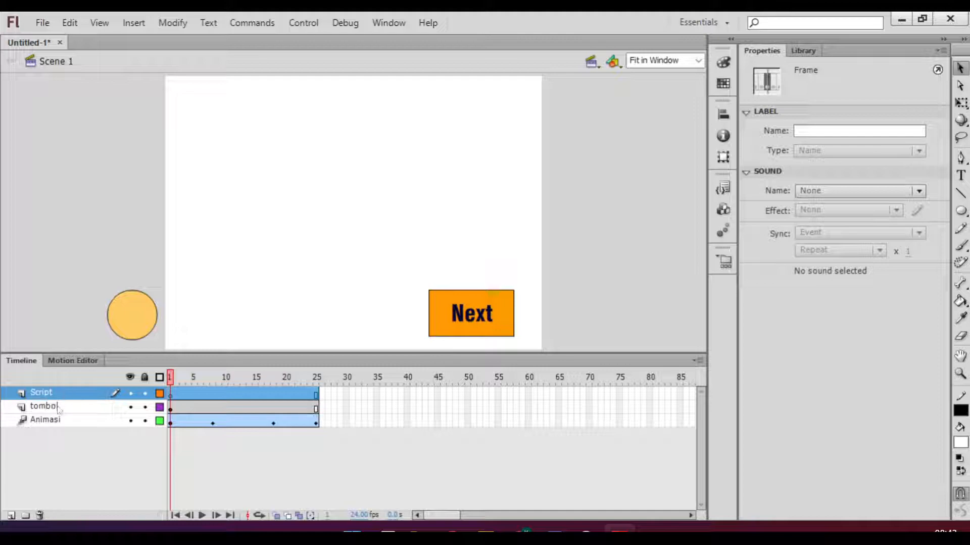
click(58, 408)
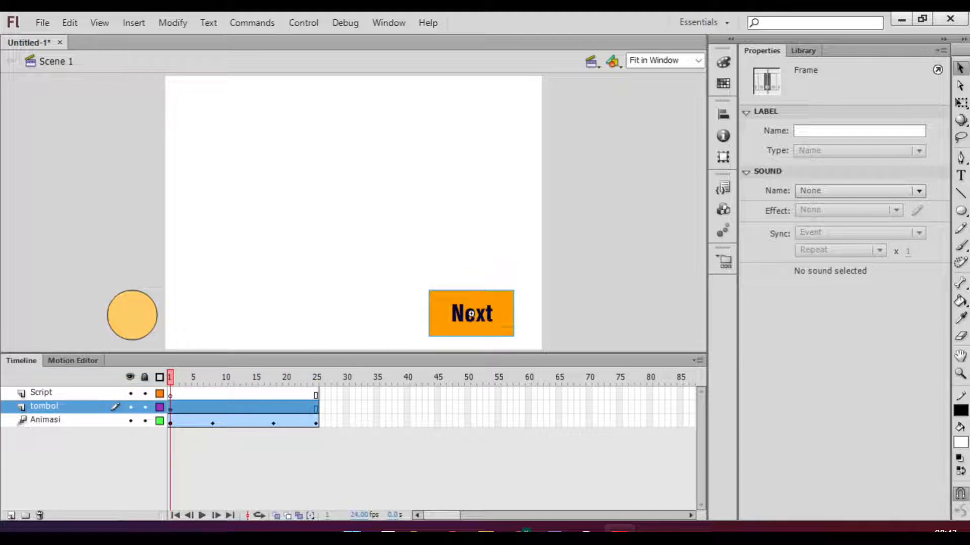
click(57, 393)
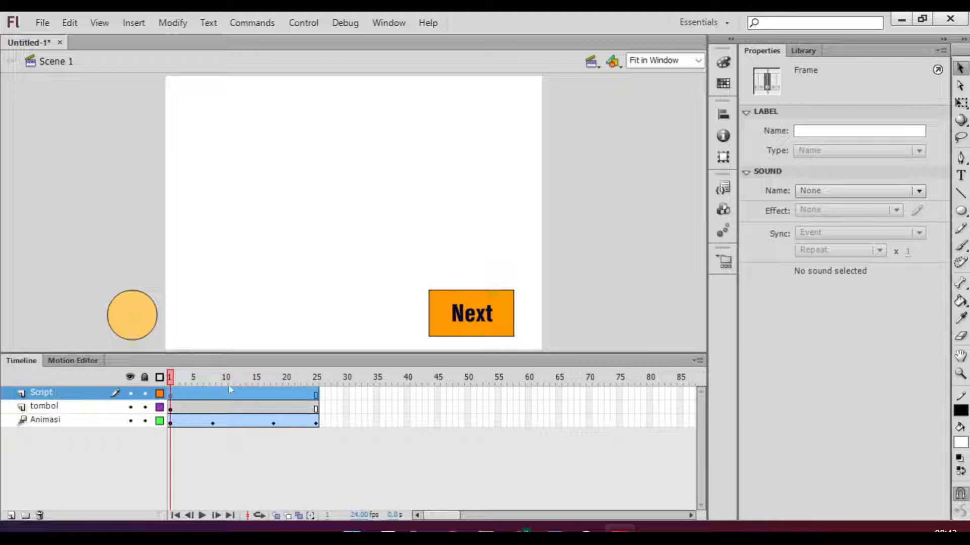
click(316, 395)
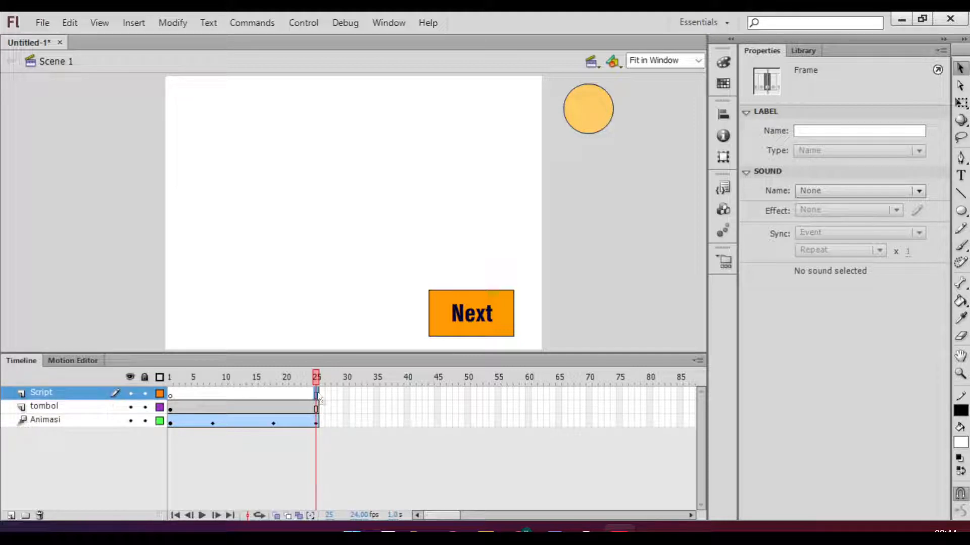
drag(441, 516, 447, 515)
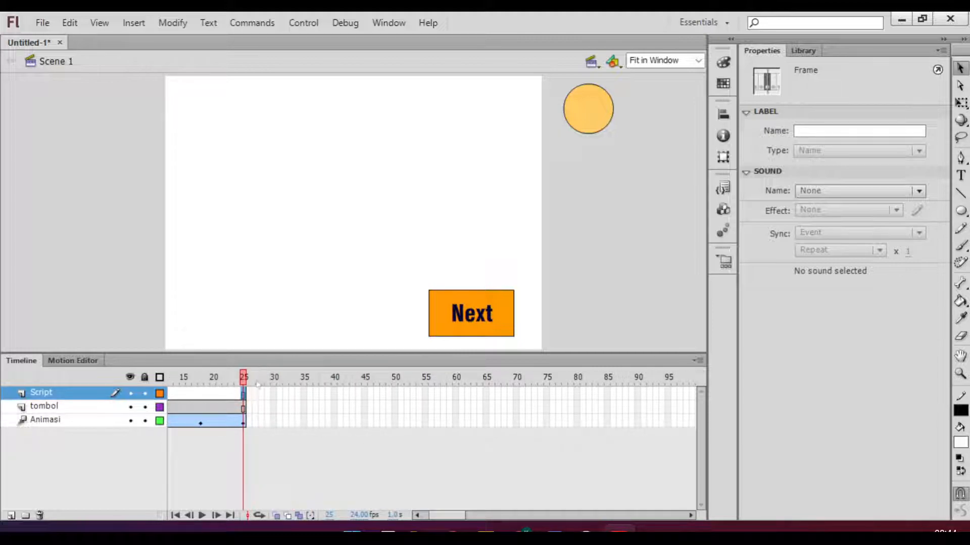
click(393, 406)
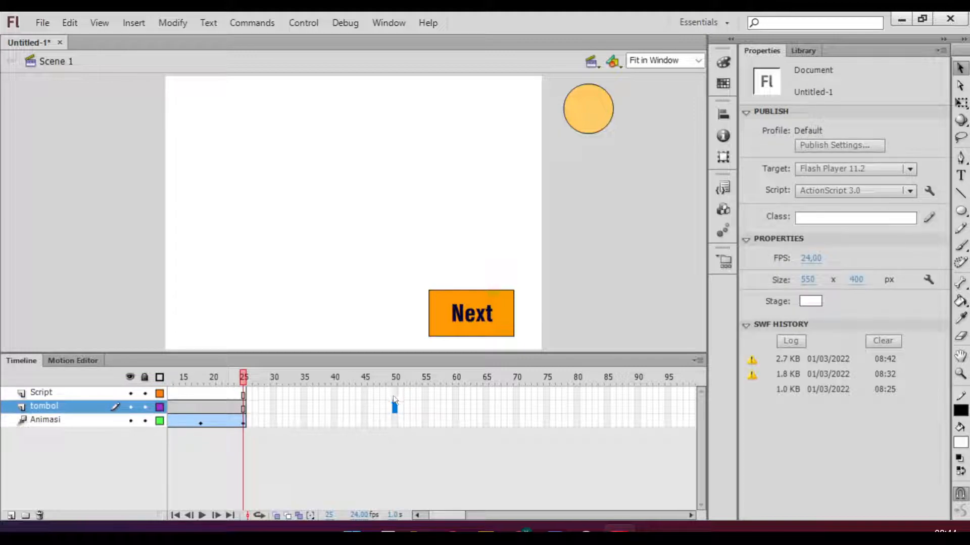
click(394, 394)
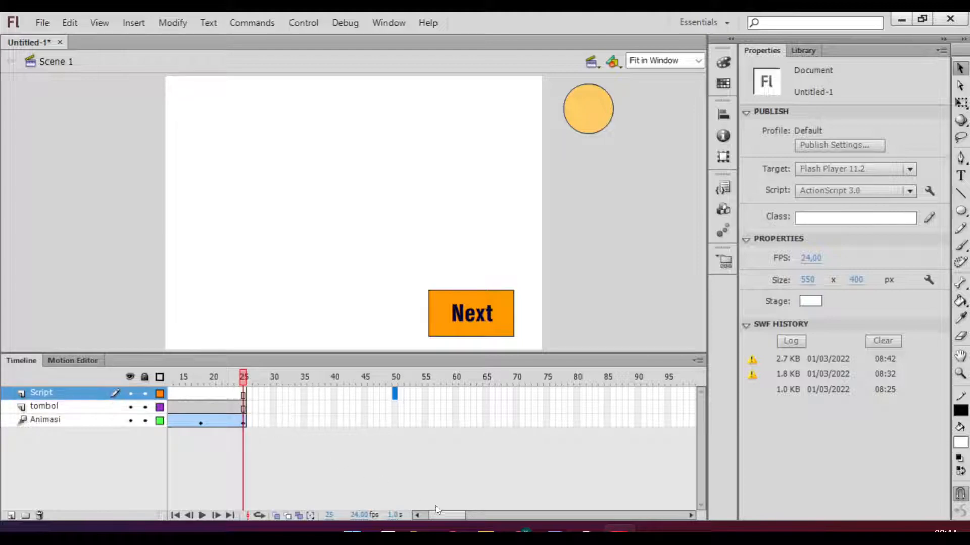
drag(437, 514, 432, 515)
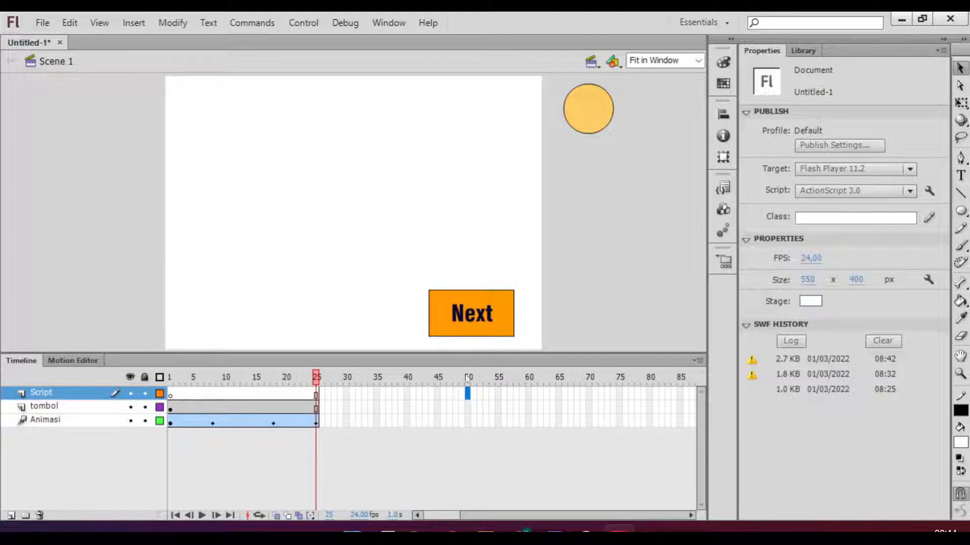
mouse_move(438, 514)
mouse_down()
mouse_move(461, 516)
mouse_move(431, 514)
mouse_up()
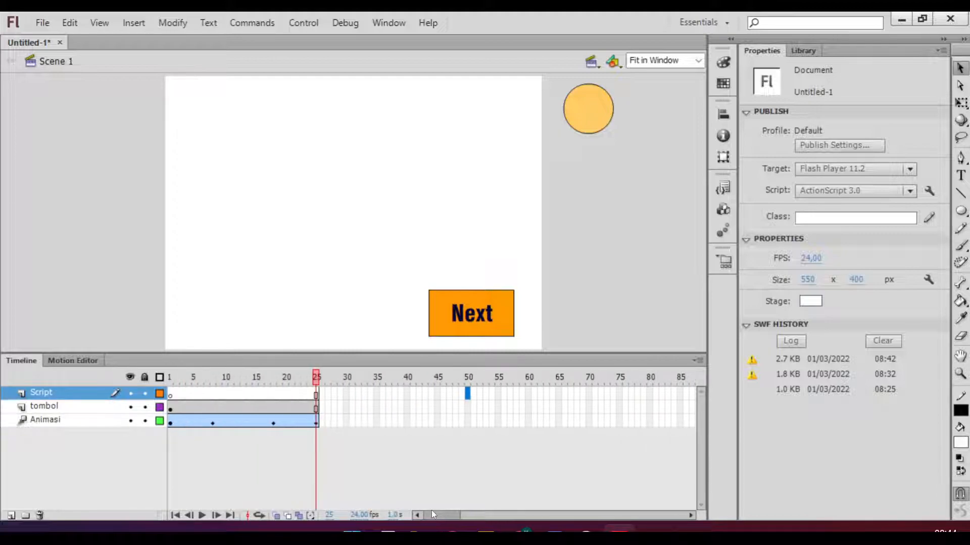
Open the Actions editor for frame 25 of the Script layer and move it clear of that frame
click(316, 393)
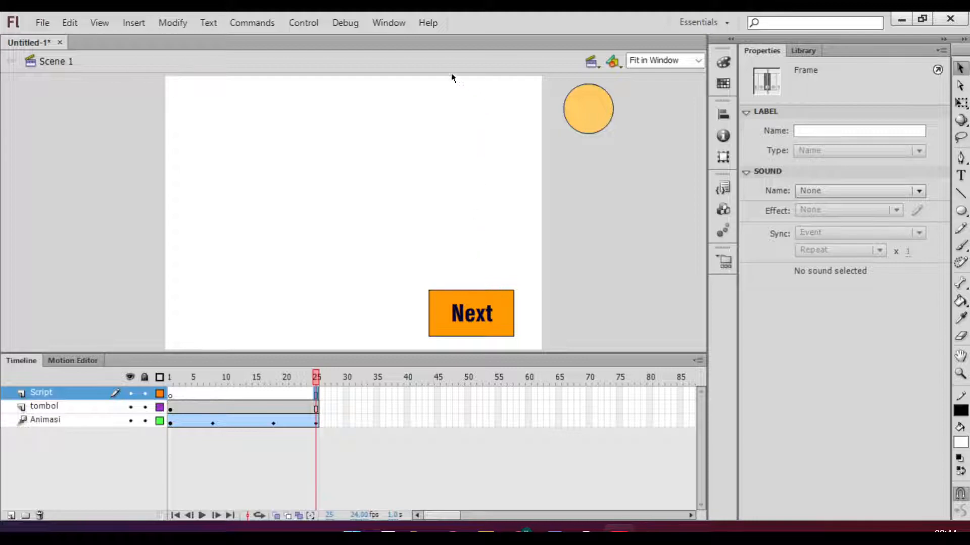
click(392, 24)
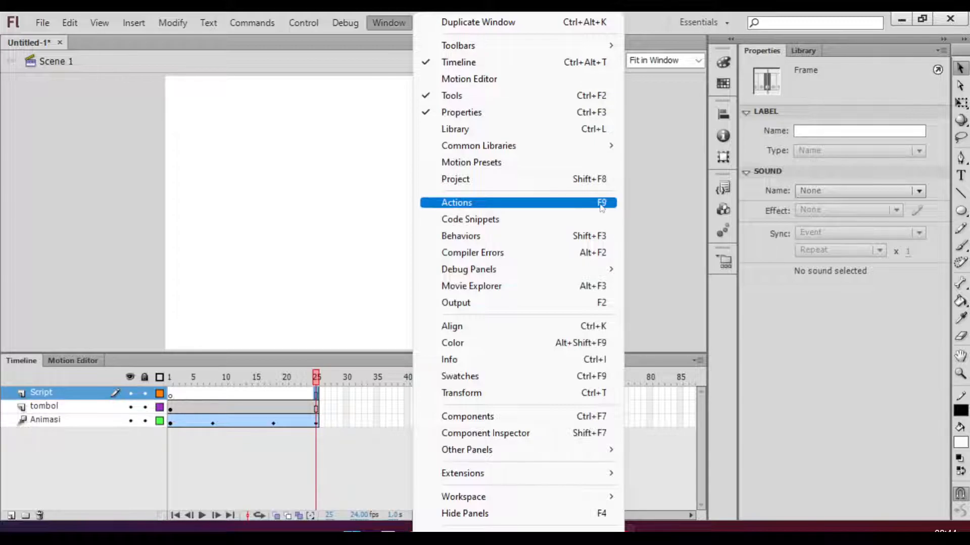
click(489, 204)
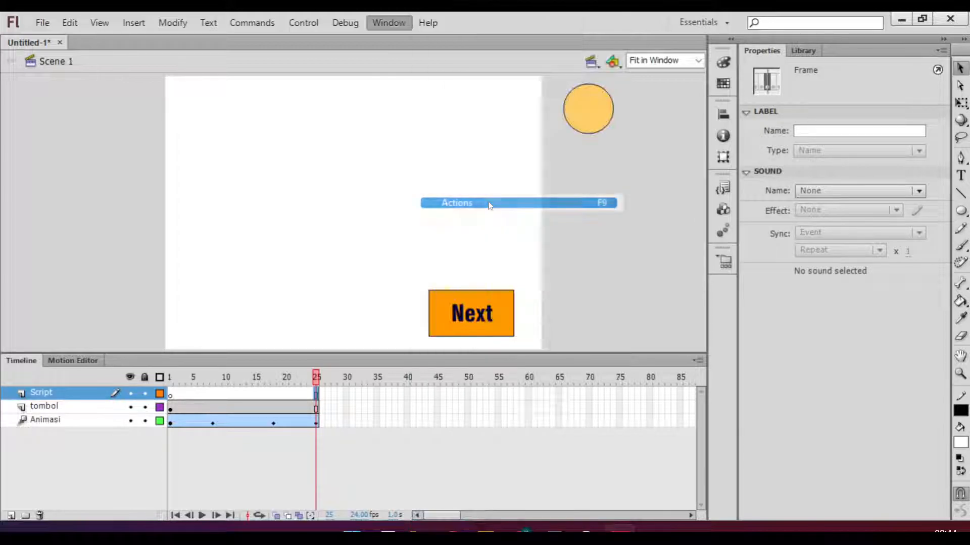
drag(369, 119, 515, 86)
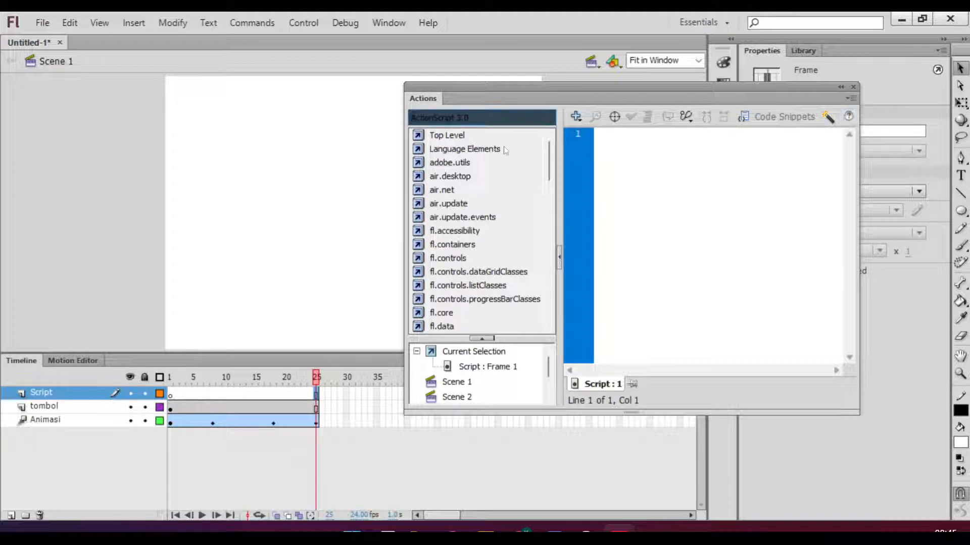
Look through the ActionScript 3.0 categories available for insertion in the Actions editor
scroll(500, 148, down, 1)
scroll(530, 152, up, 1)
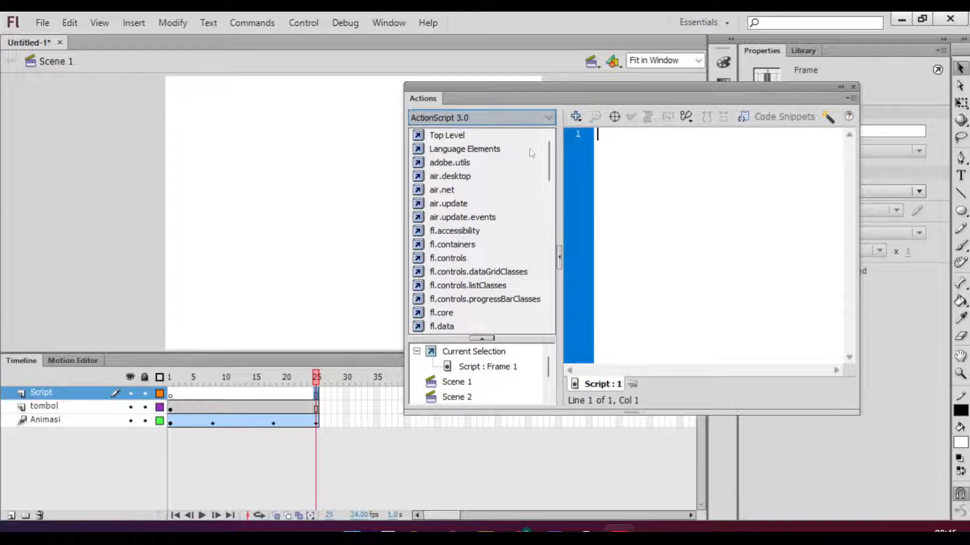
mouse_move(548, 174)
mouse_down()
mouse_move(539, 316)
mouse_move(536, 85)
mouse_up()
scroll(549, 159, down, 2)
scroll(549, 159, up, 2)
click(576, 117)
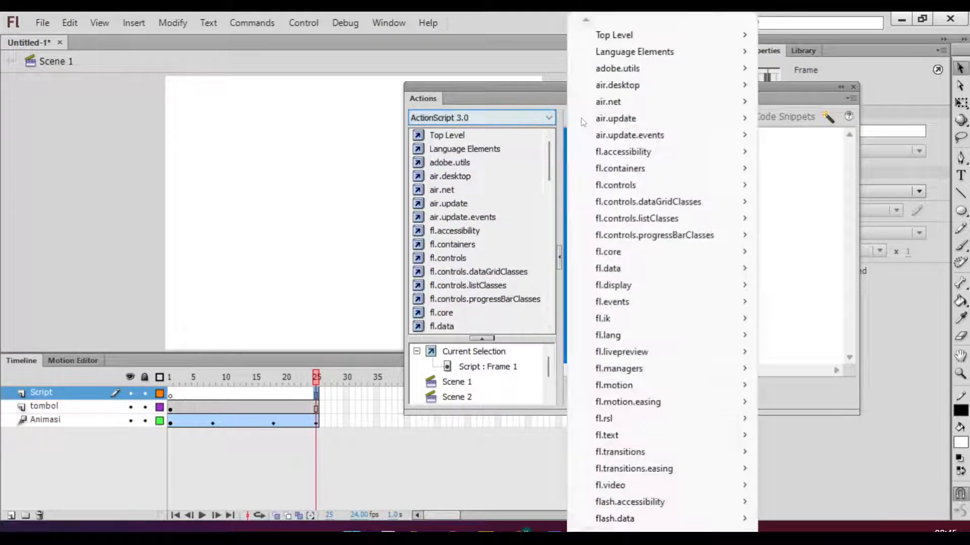
click(504, 99)
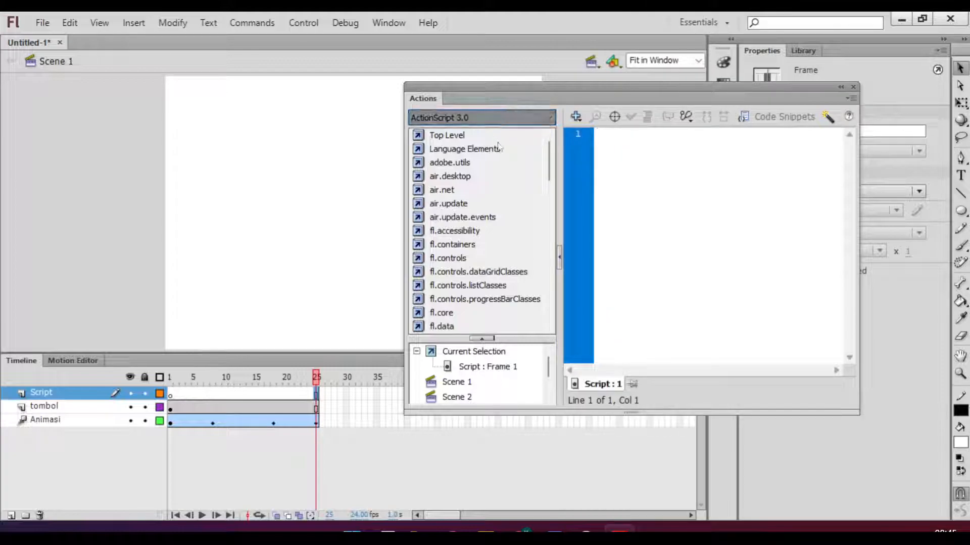
mouse_move(547, 154)
mouse_down()
mouse_move(553, 177)
mouse_move(556, 152)
mouse_up()
Try Script Assist and its list of insertable items, turn it off again and close the Actions editor
click(827, 118)
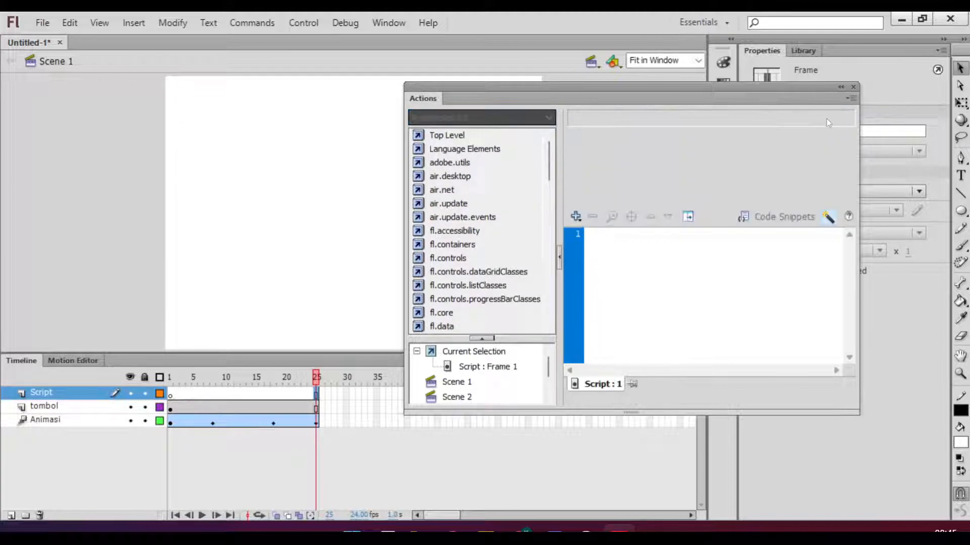
click(575, 217)
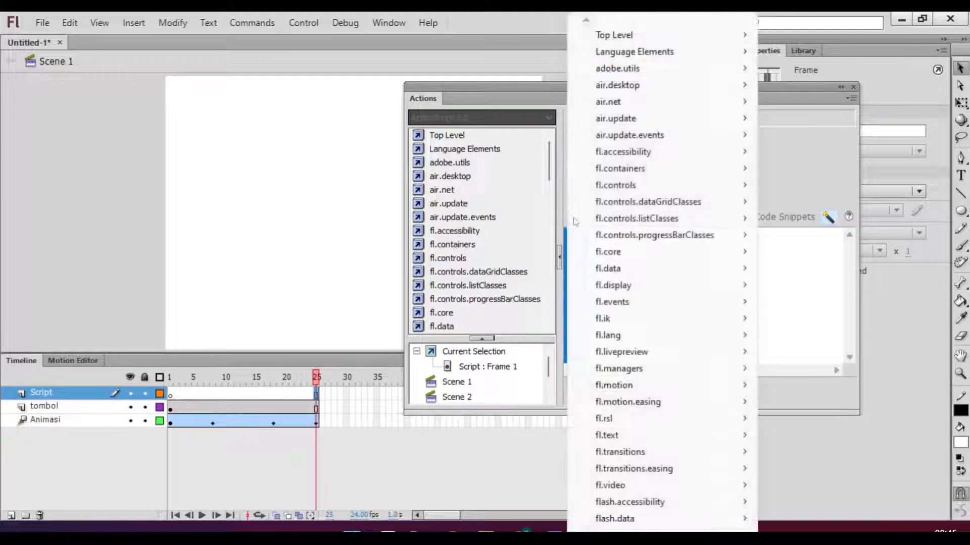
click(812, 297)
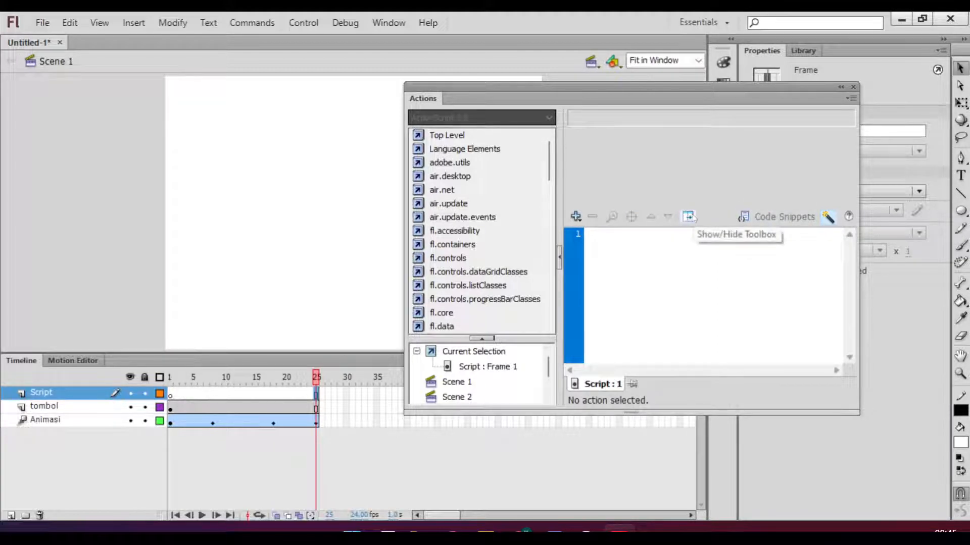
click(827, 219)
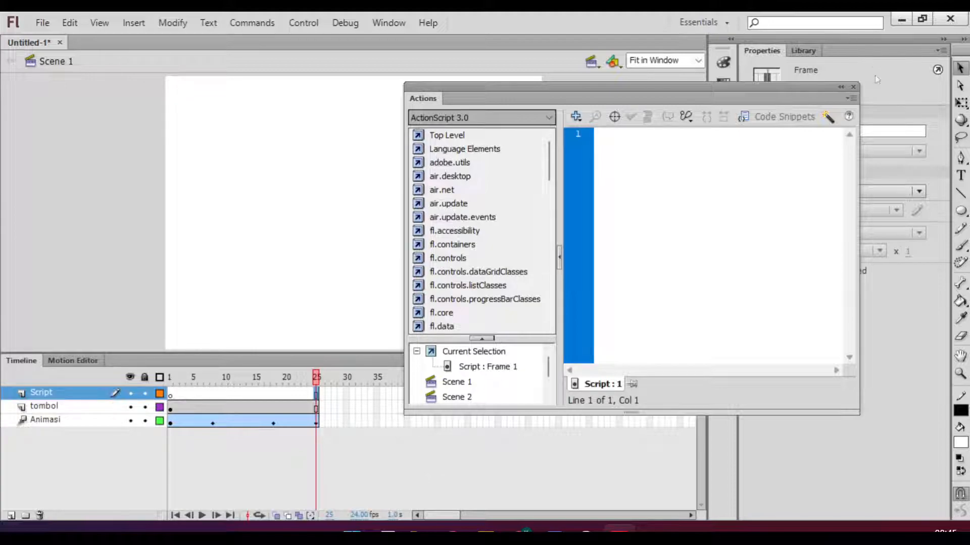
click(853, 87)
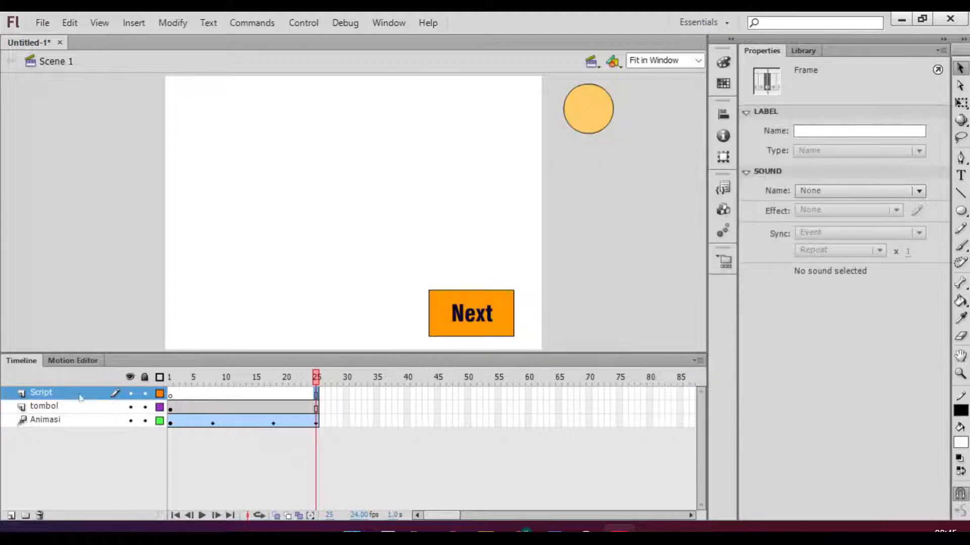
Select frame 25 of the Script layer, reopen its Actions editor and reposition the editor window over the stage
click(52, 395)
click(322, 395)
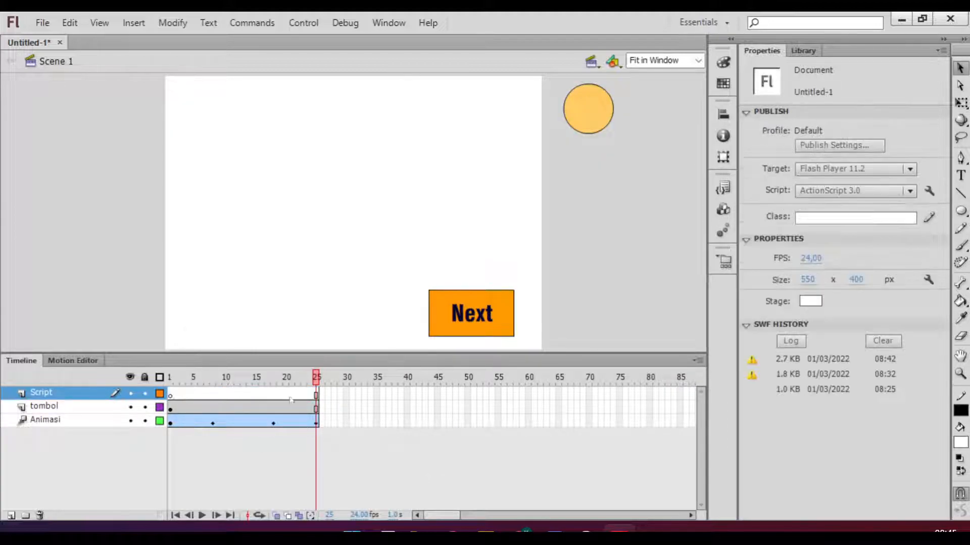
click(316, 396)
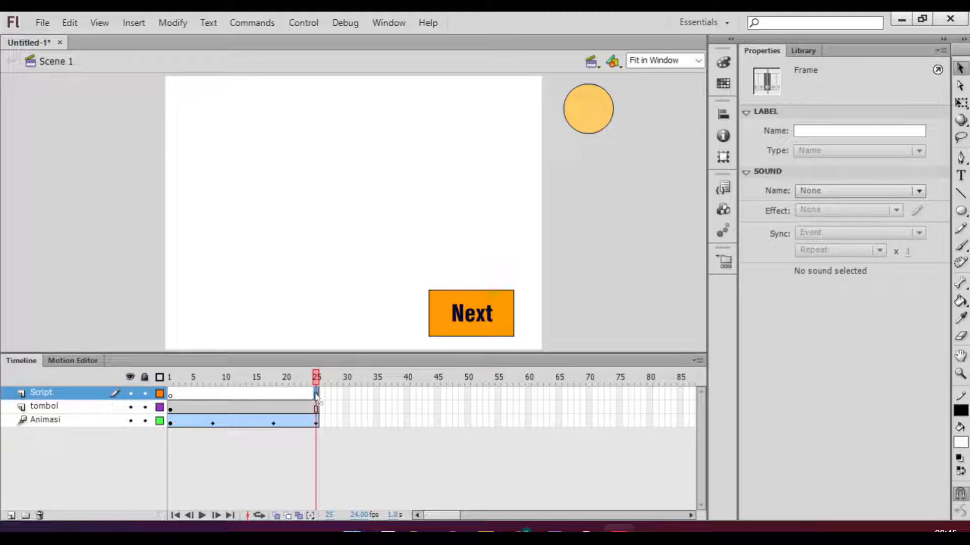
click(388, 22)
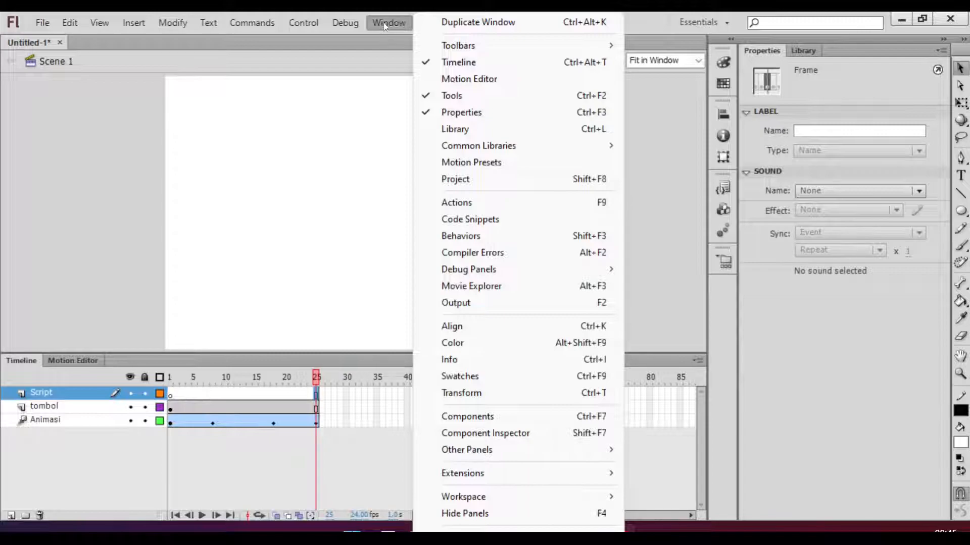
click(325, 396)
click(316, 395)
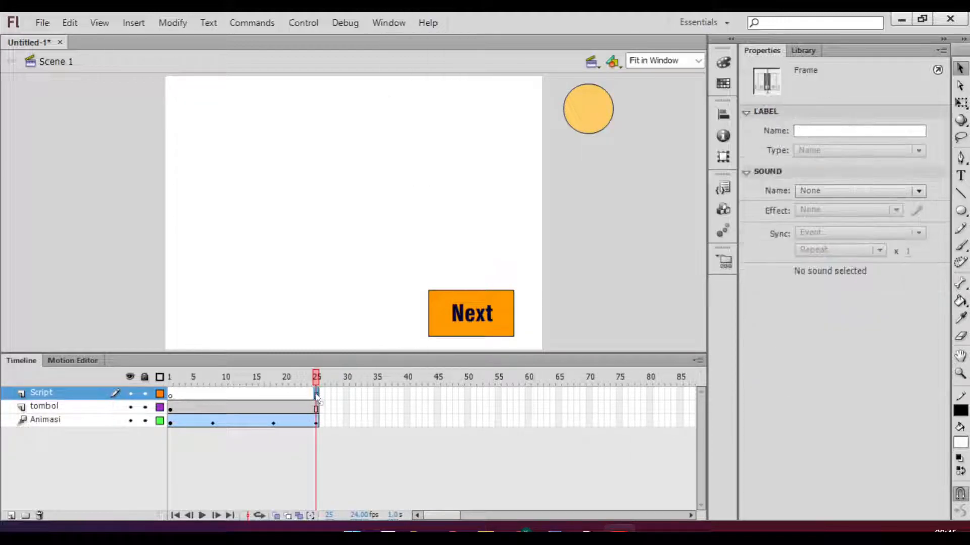
key(F9)
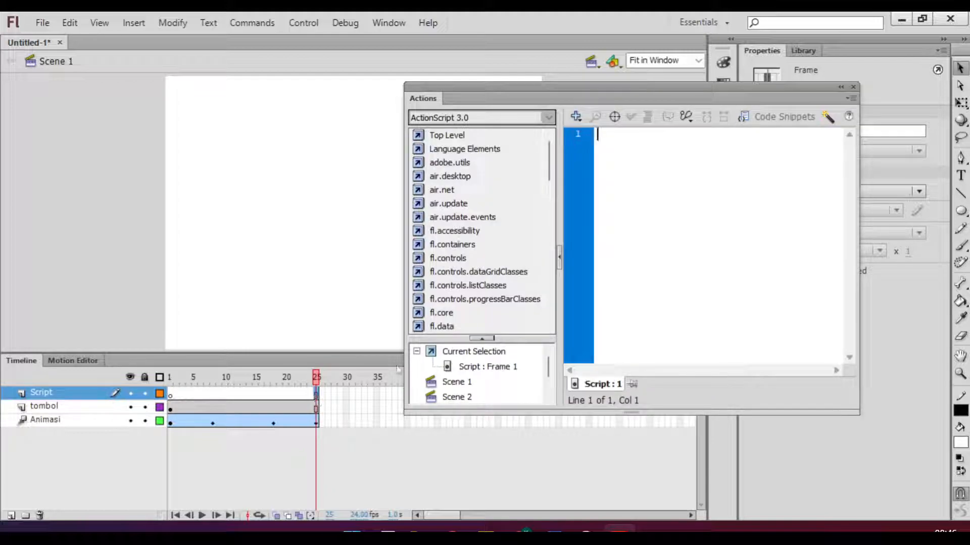
drag(522, 86, 314, 112)
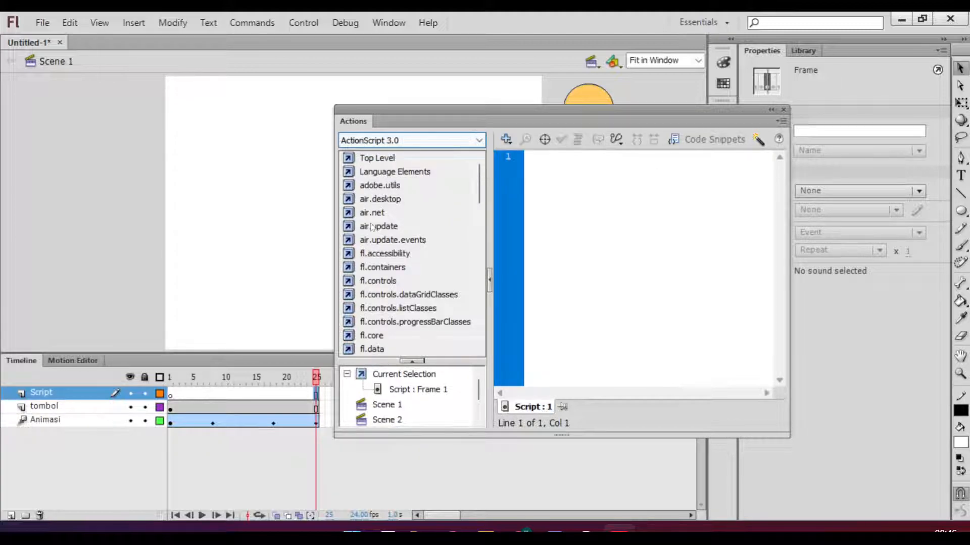
Examine the full list of ActionScript 3.0 packages, down to the Index entry
scroll(376, 268, down, 4)
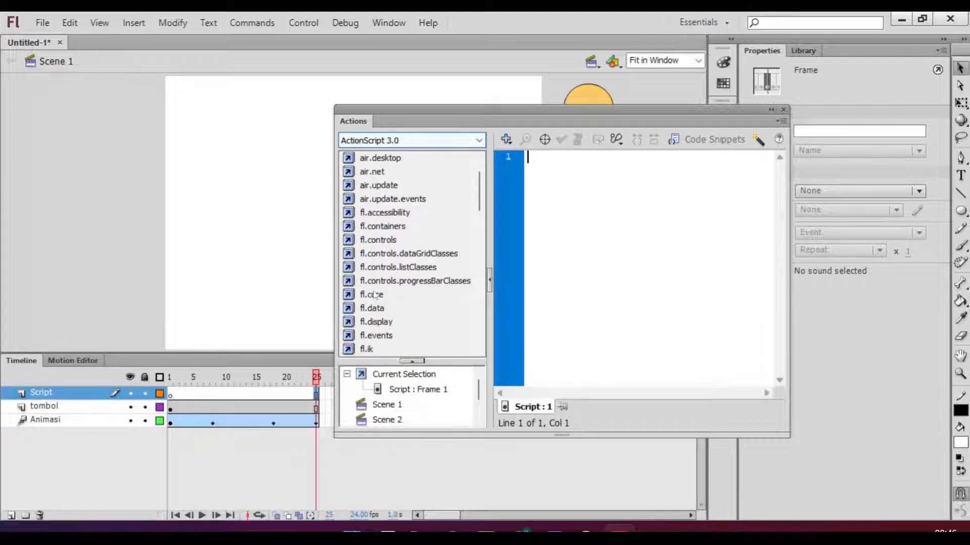
scroll(380, 296, down, 5)
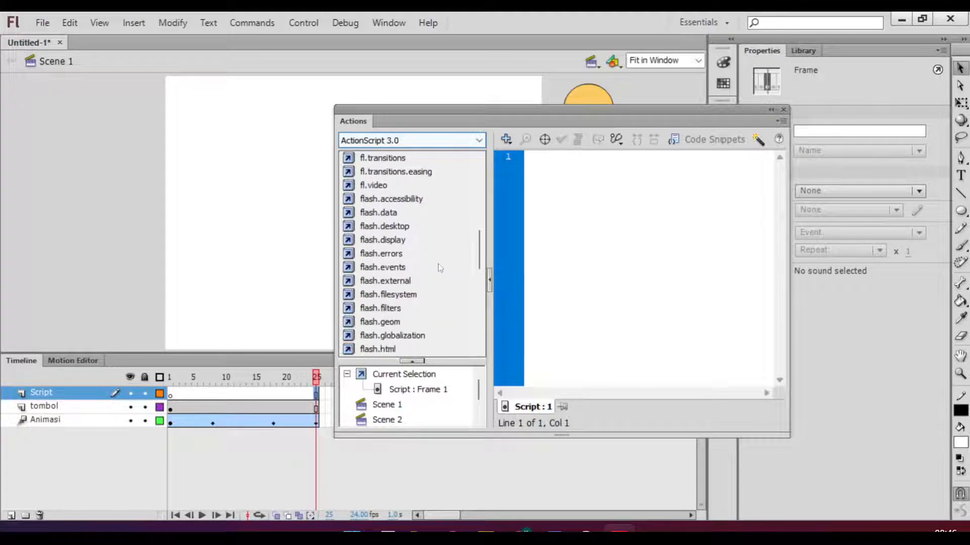
scroll(438, 265, down, 5)
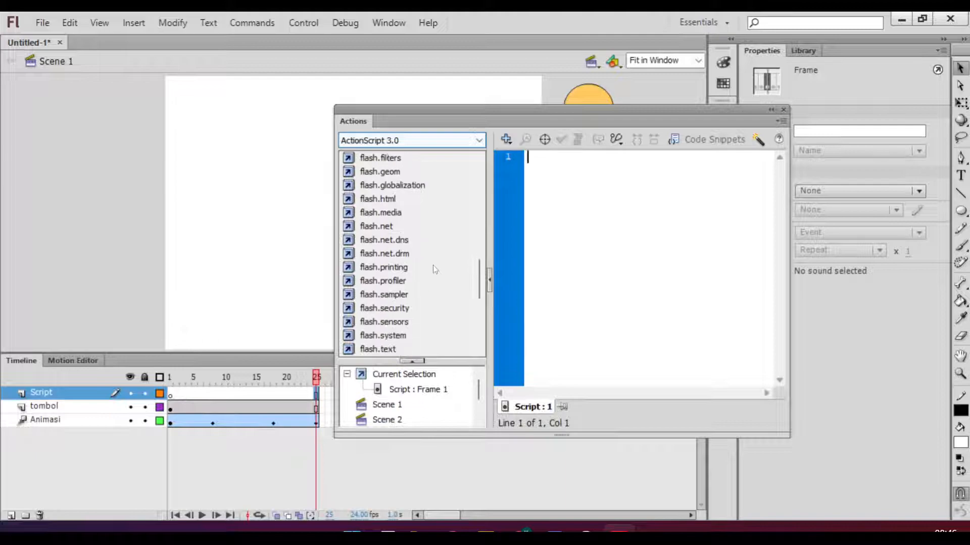
scroll(429, 268, down, 3)
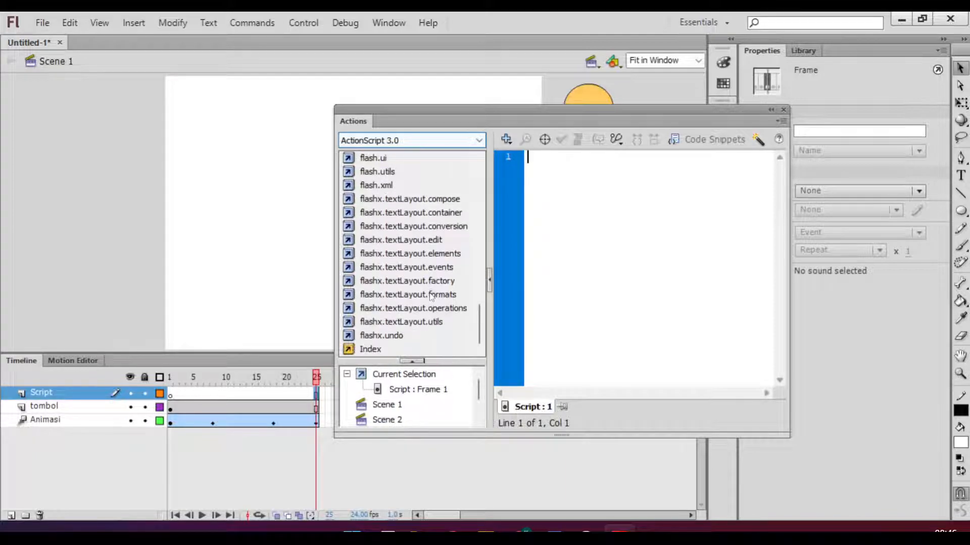
scroll(431, 297, up, 2)
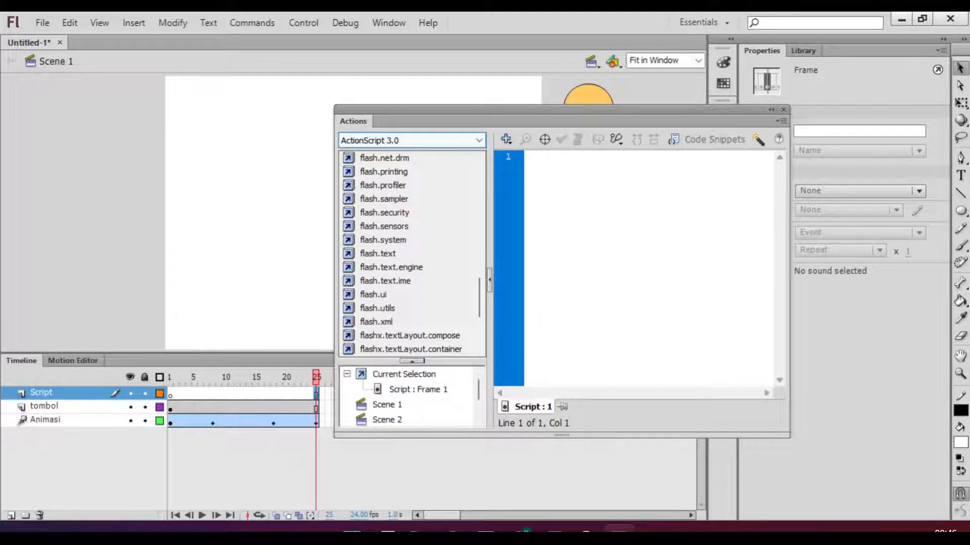
key(alt+Tab)
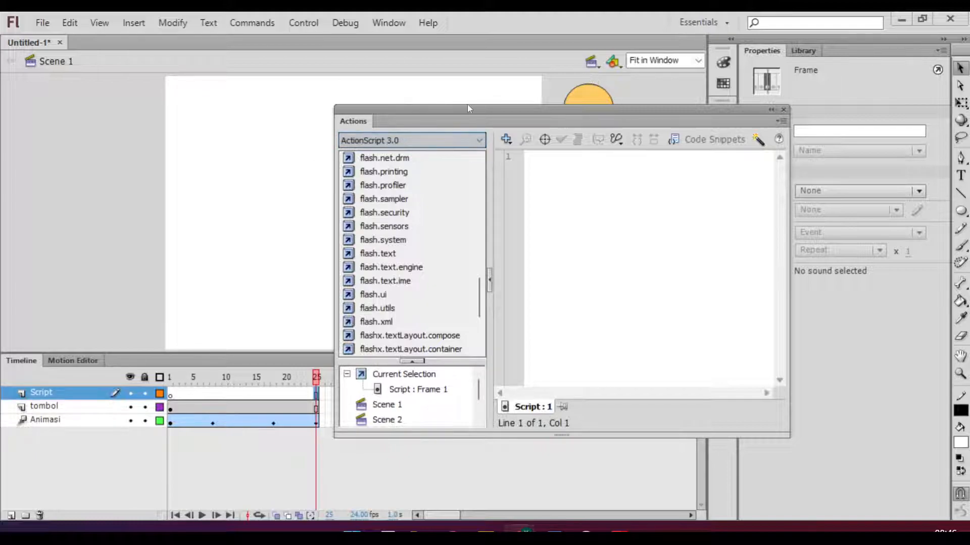
Add a script to frame 1 of the Script layer and test the movie, closing the preview again
drag(476, 109, 0, 121)
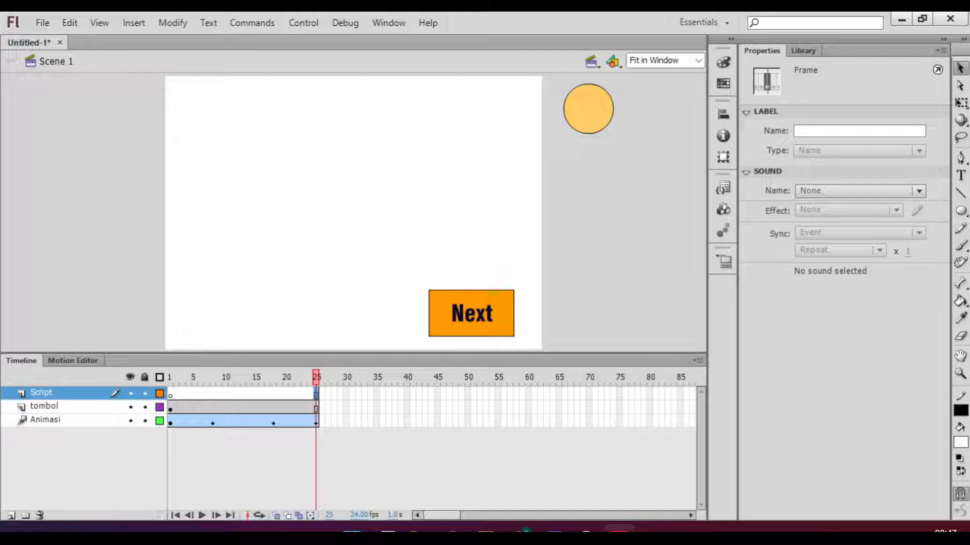
text(s)
click(354, 466)
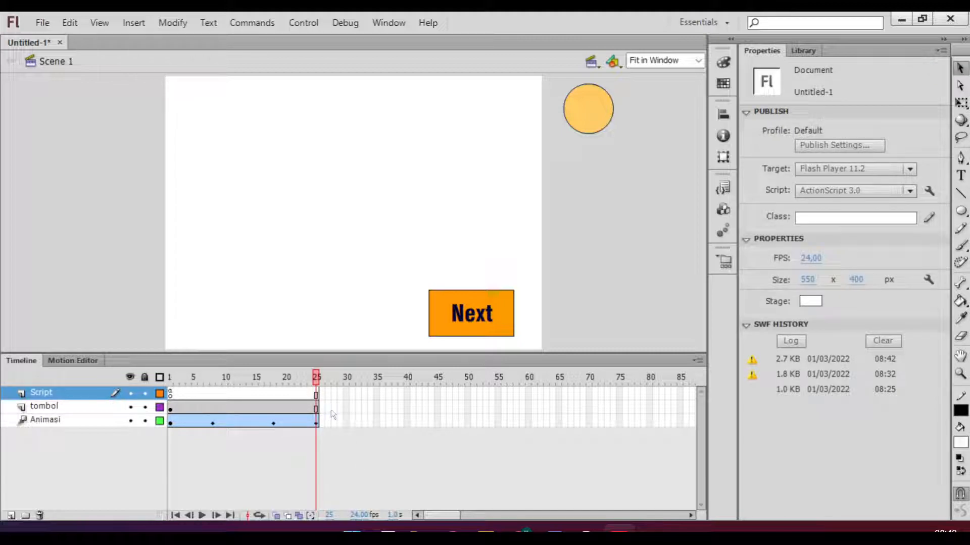
key(ctrl+Return)
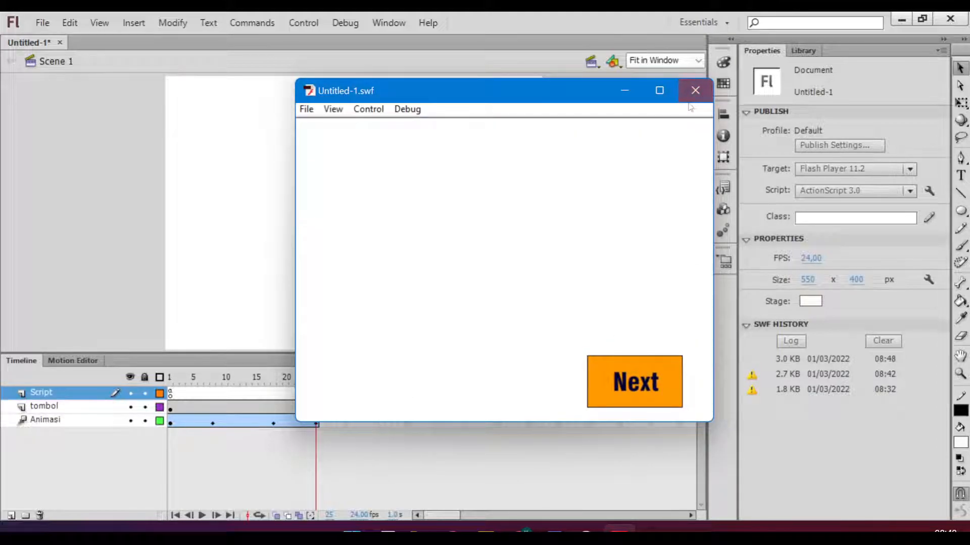
click(697, 89)
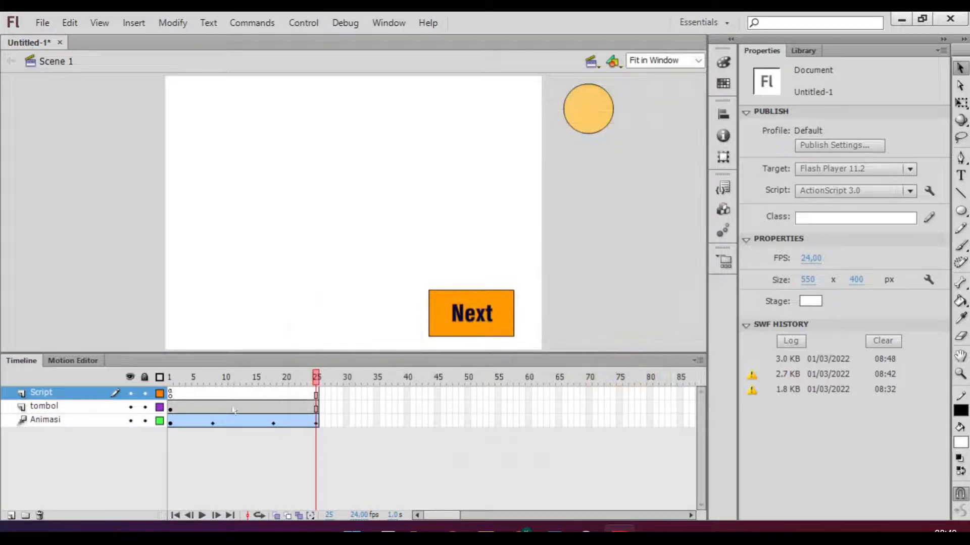
Try moving the scripted keyframe on the Script layer from frame 1 to frame 25
click(171, 397)
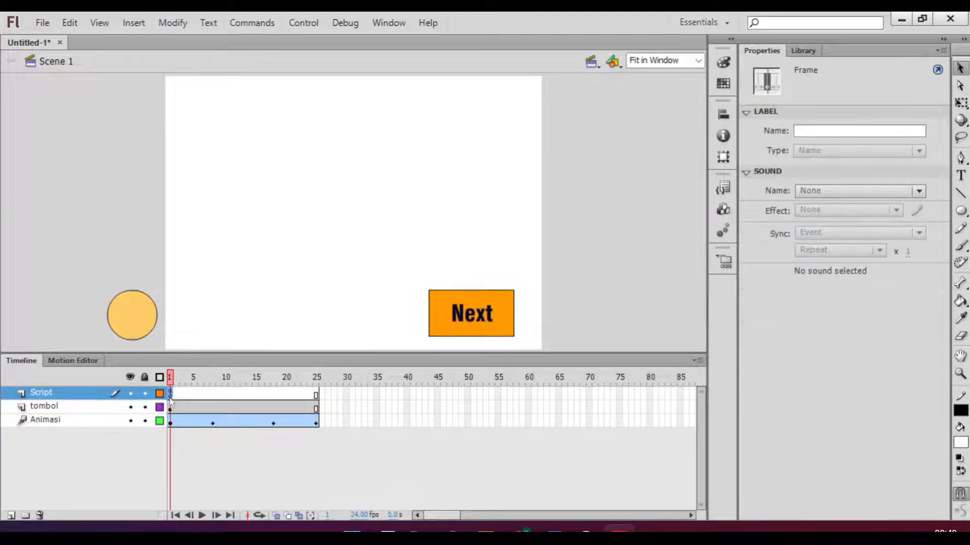
drag(171, 396, 317, 395)
click(298, 396)
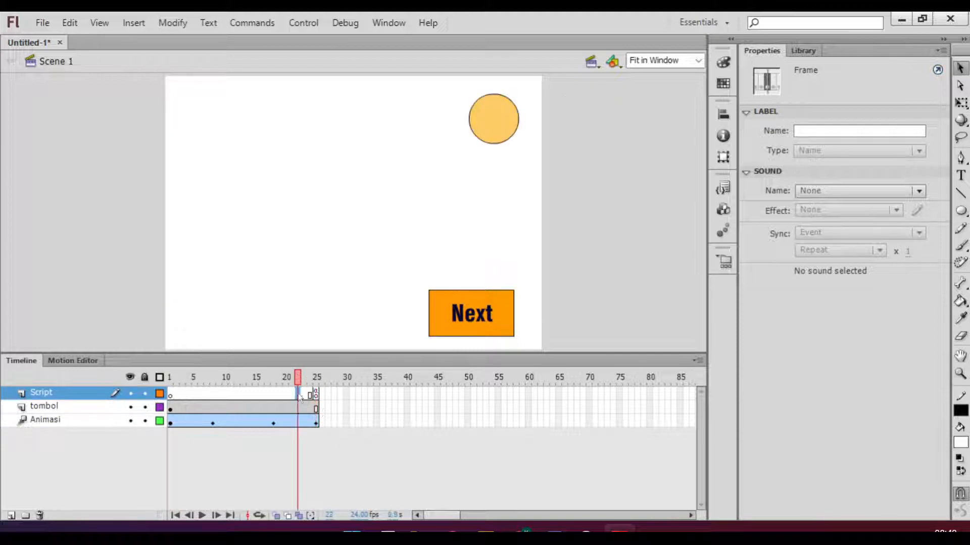
click(309, 396)
click(316, 397)
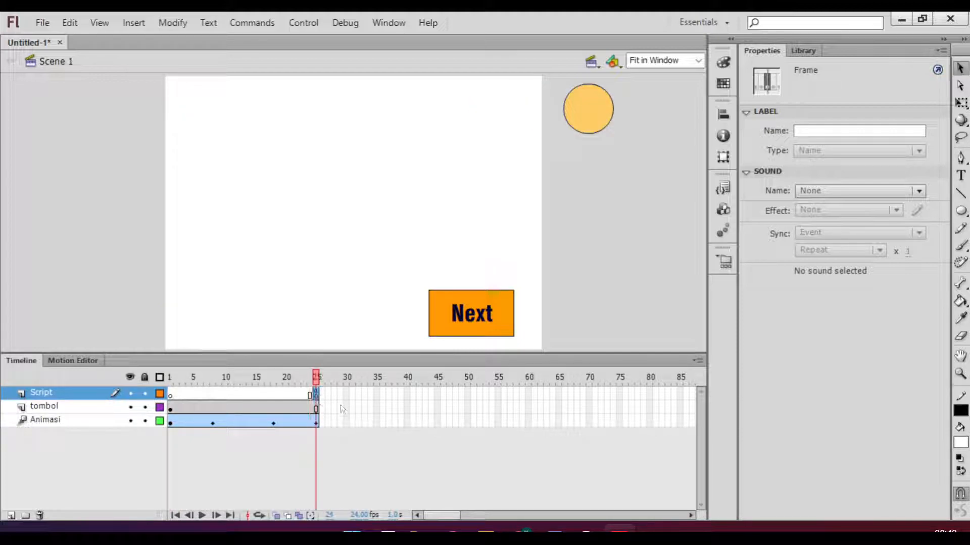
Undo the keyframe move on the Script layer, comparing the timeline by redoing and undoing it again
key(ctrl+z)
key(ctrl+z)
key(ctrl+z)
key(ctrl+z)
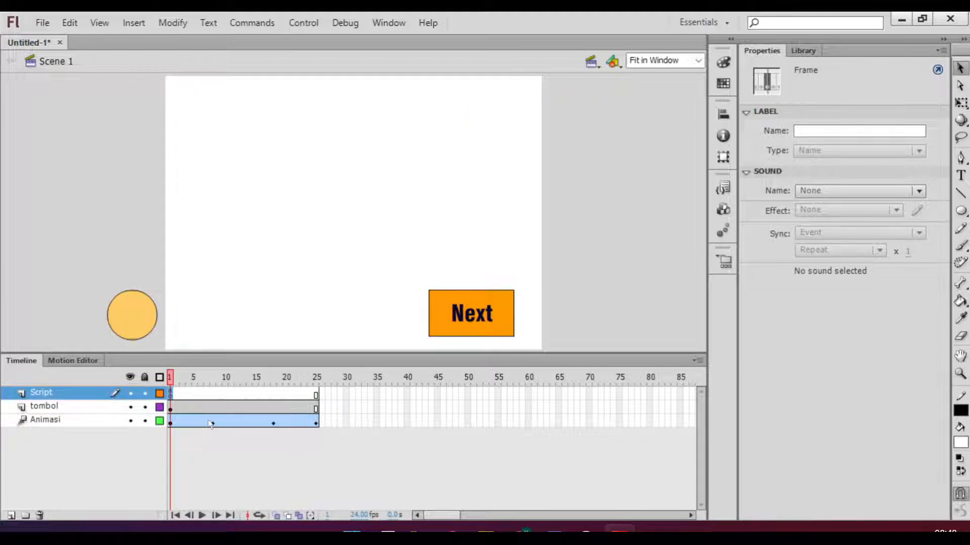
key(ctrl+y)
key(ctrl+y)
key(ctrl+y)
key(ctrl+y)
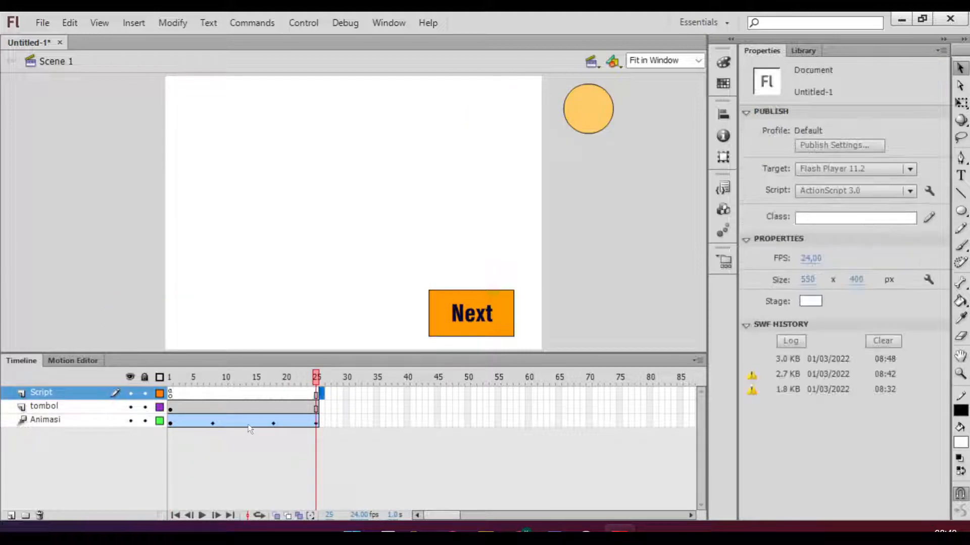
key(ctrl+y)
key(ctrl+z)
key(ctrl+z)
key(ctrl+z)
key(ctrl+z)
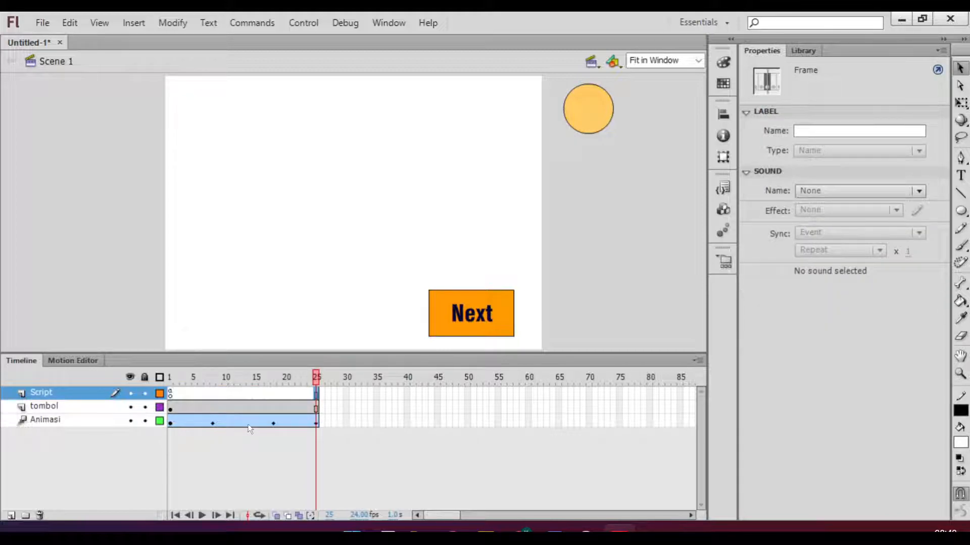
Remove the scripted first frame from the Script layer
click(171, 397)
click(172, 399)
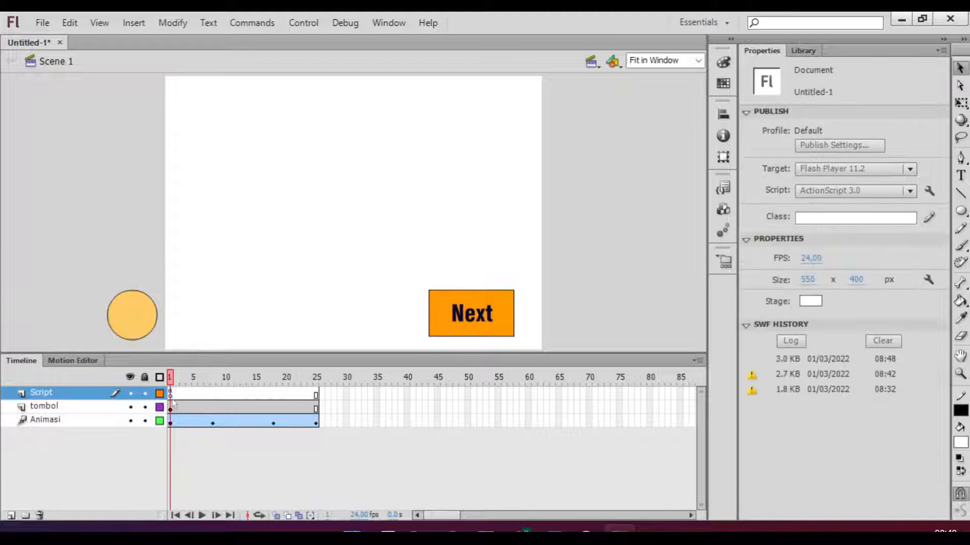
click(160, 394)
click(169, 395)
click(160, 394)
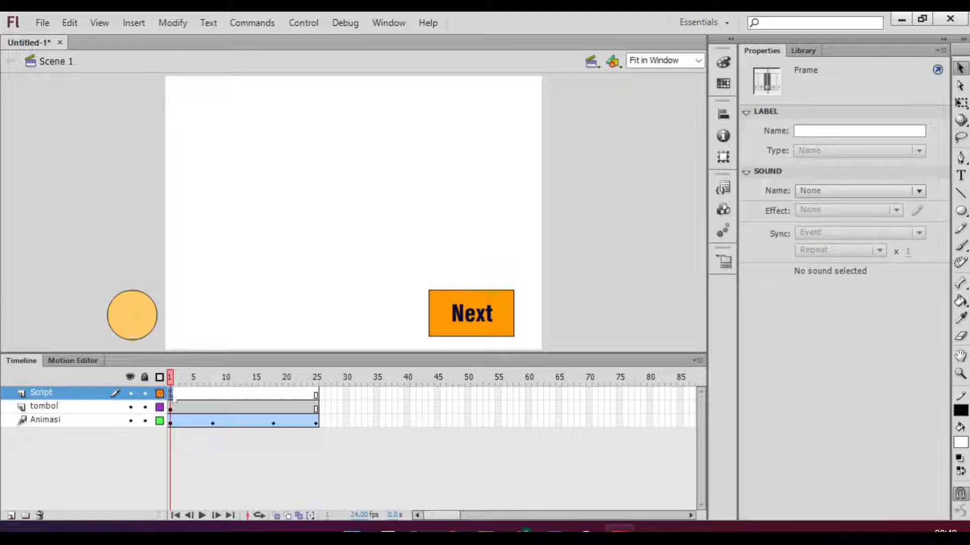
right_click(173, 398)
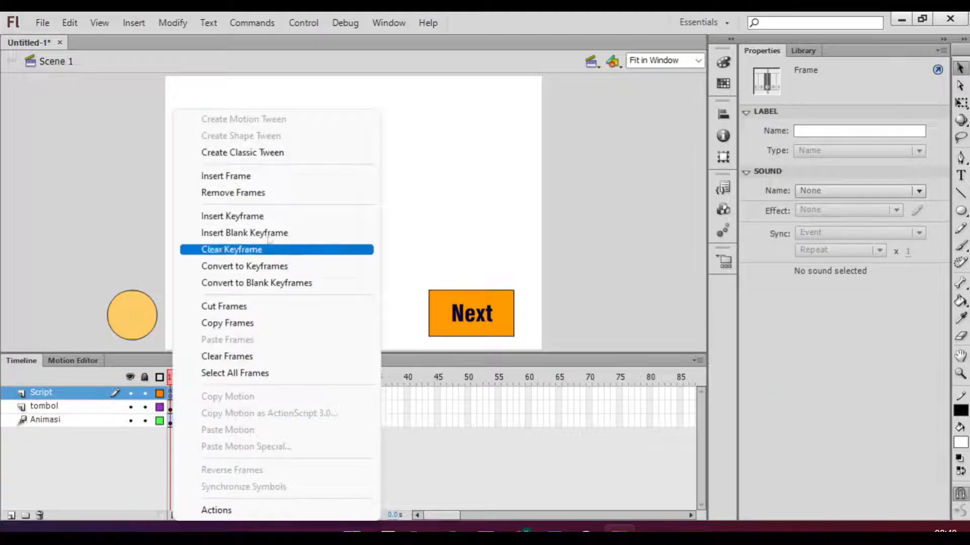
click(291, 192)
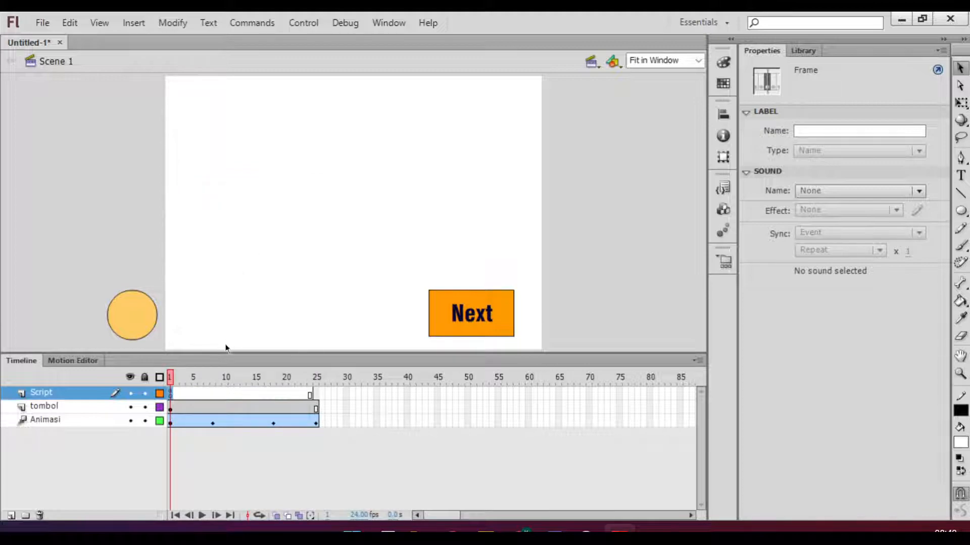
Insert a keyframe at frame 25 of the Script layer
double_click(171, 395)
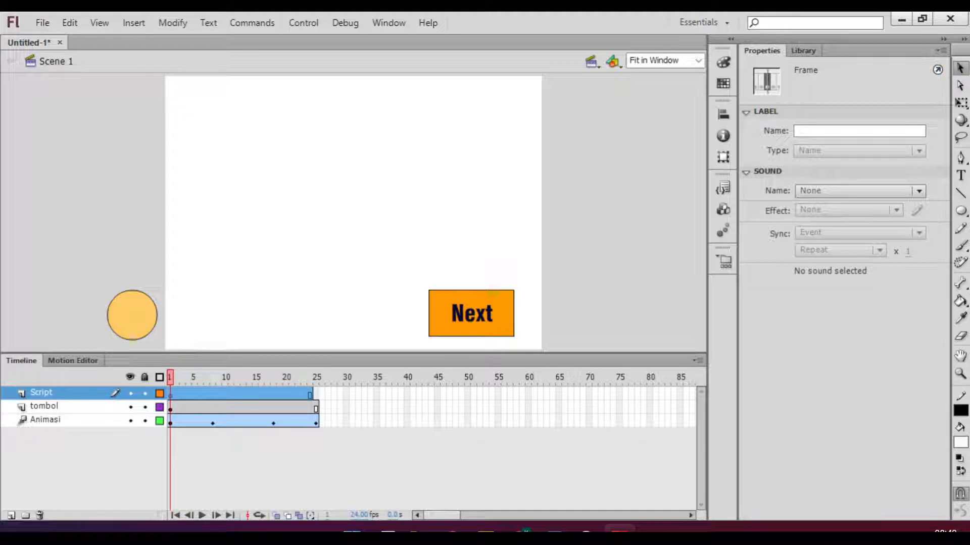
drag(324, 395, 317, 395)
drag(243, 394, 249, 393)
click(316, 394)
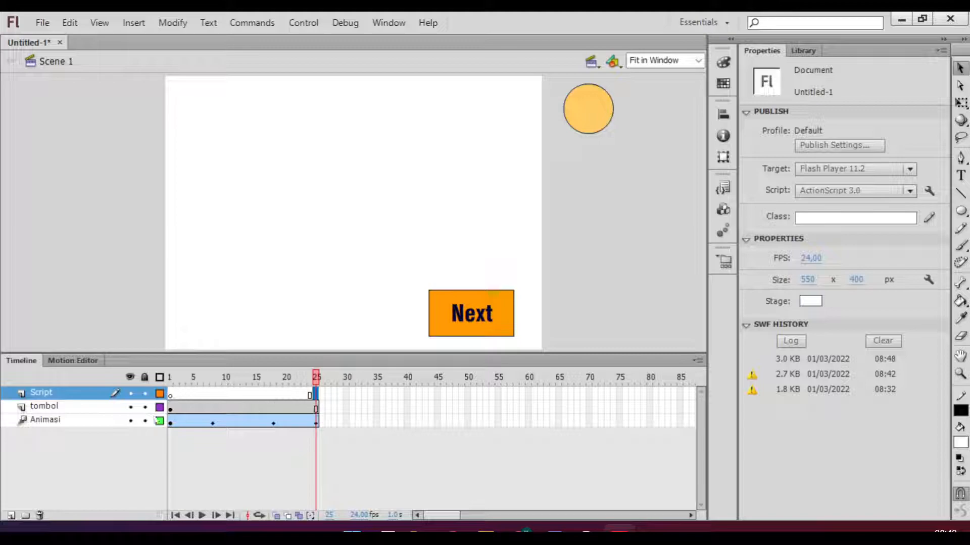
right_click(316, 396)
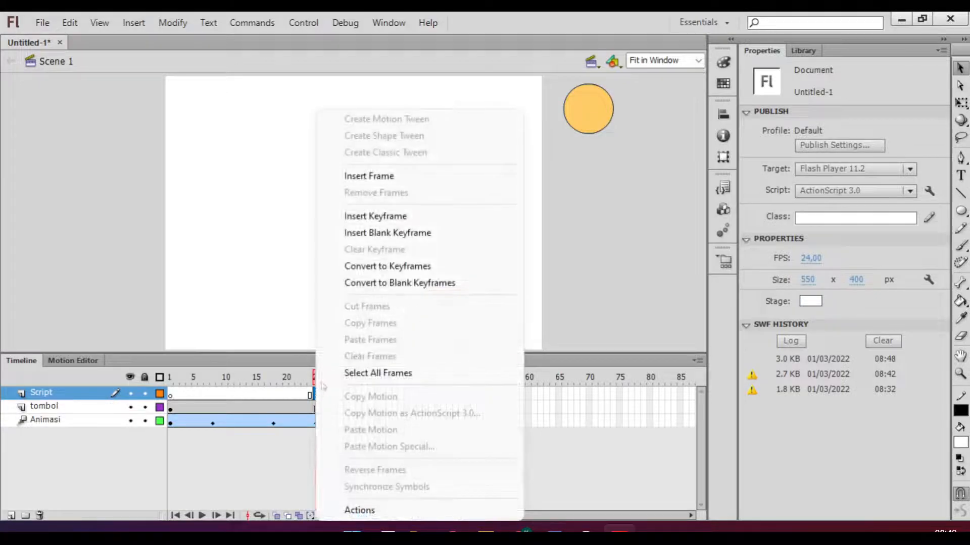
click(391, 217)
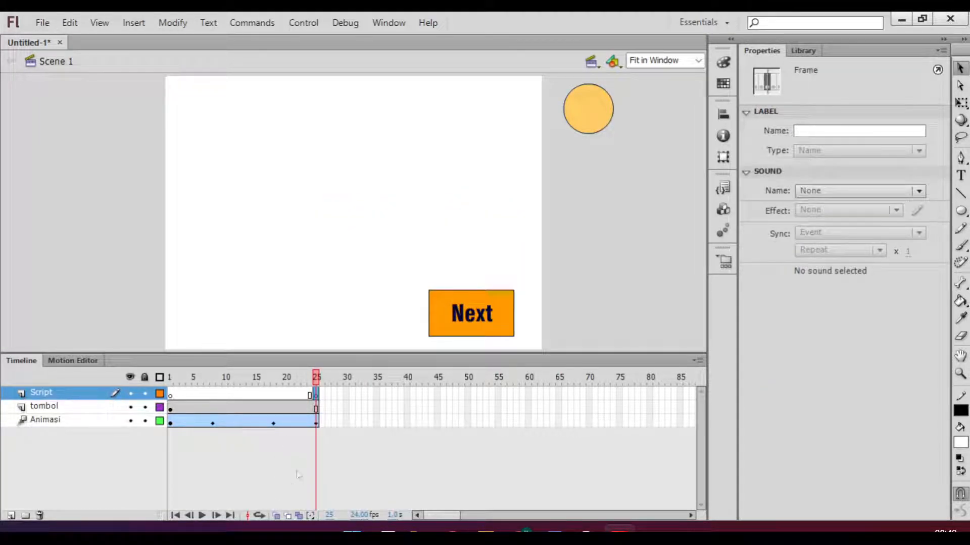
Try inserting one more keyframe from frame 25 of the Script layer and undo it
right_click(315, 396)
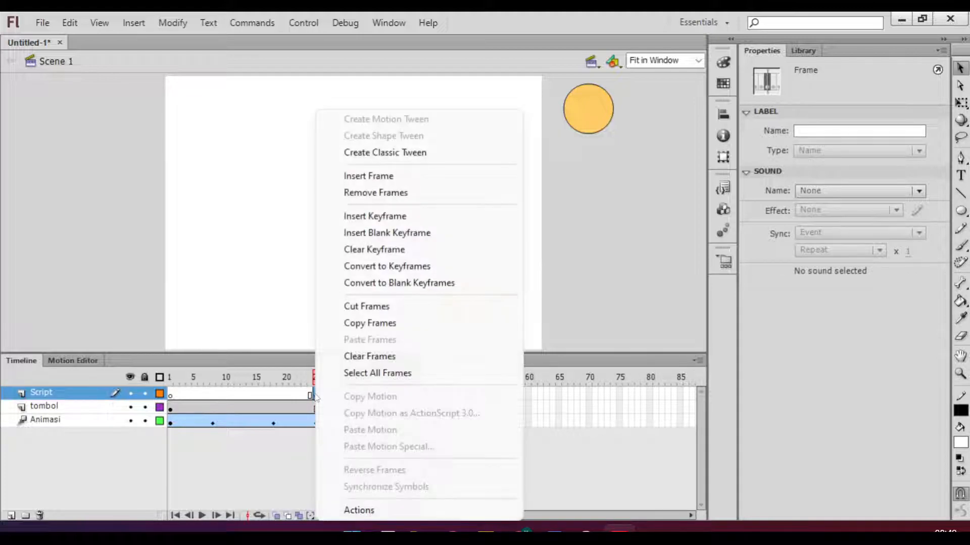
click(387, 217)
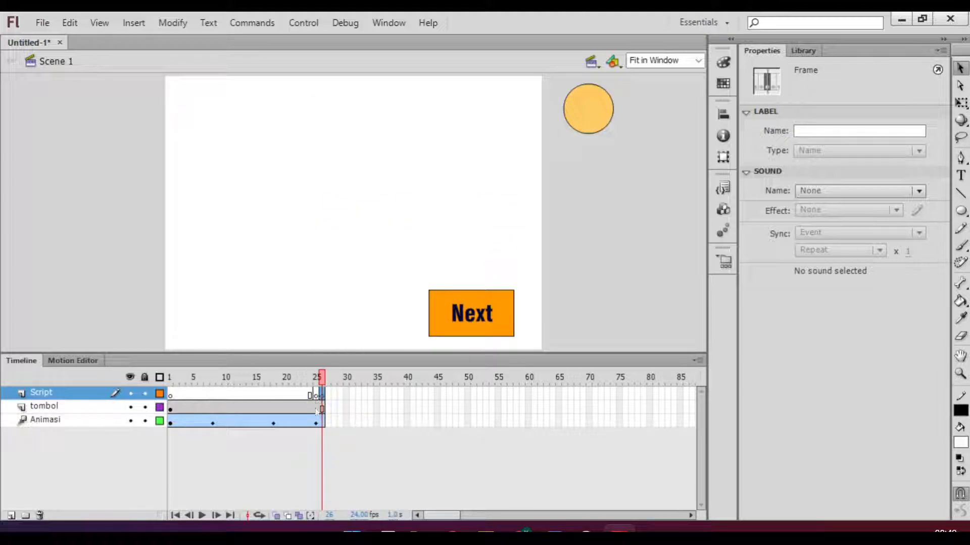
key(ctrl+z)
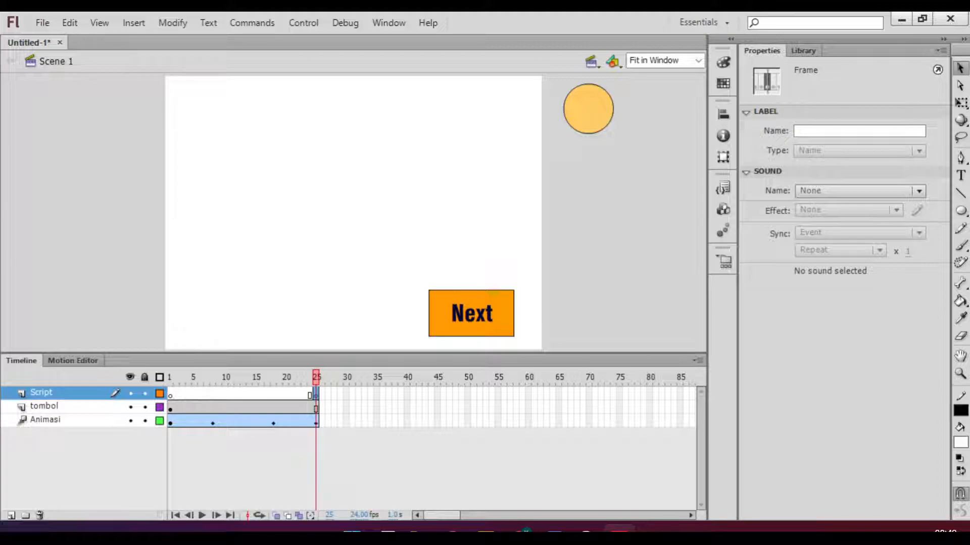
Check the empty script of the Script layer's frame 25 in the Actions editor, close it and preview the movie
key(F9)
drag(266, 147, 520, 147)
click(559, 289)
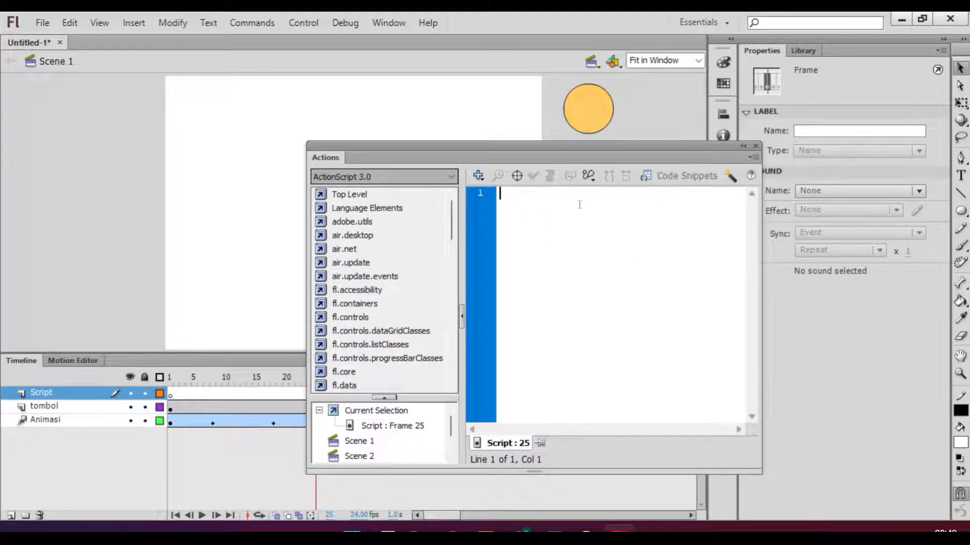
drag(515, 147, 634, 116)
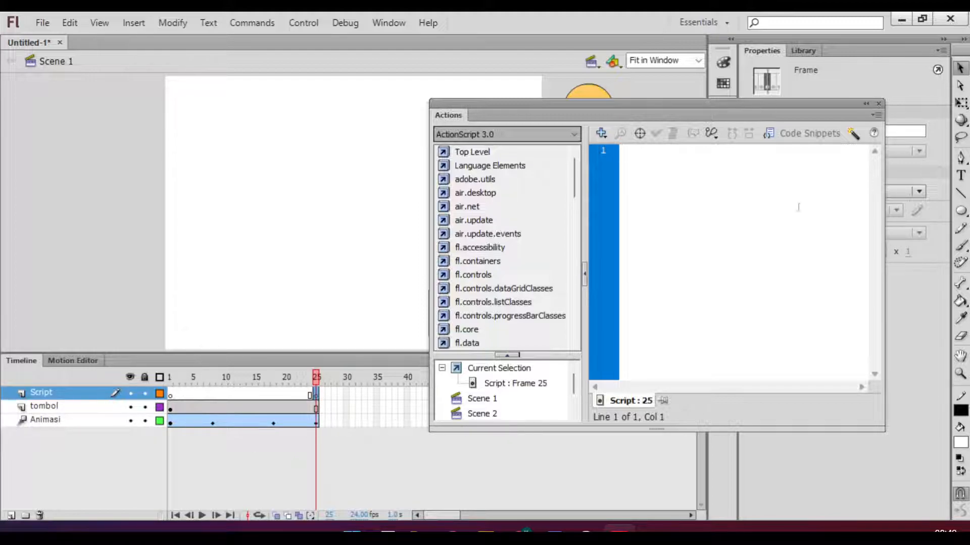
click(878, 104)
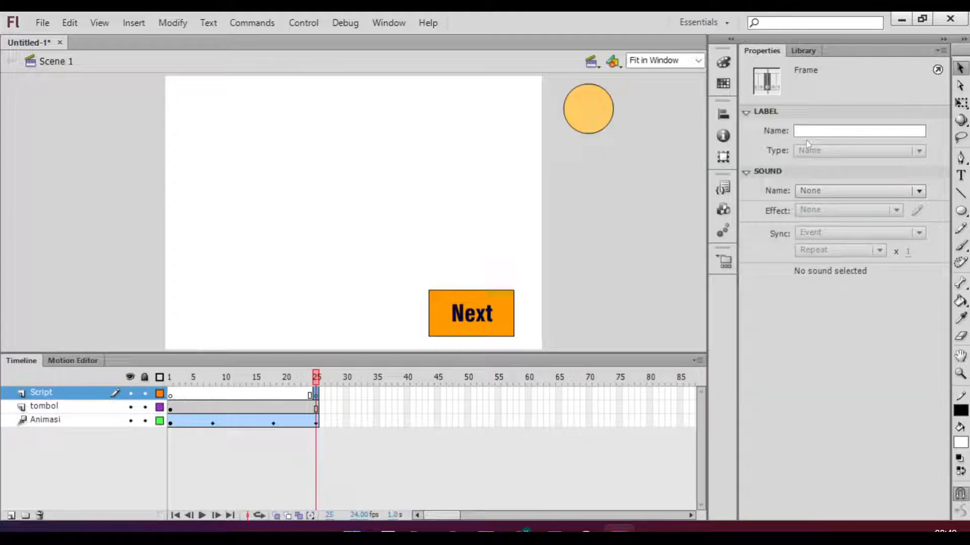
key(ctrl+Return)
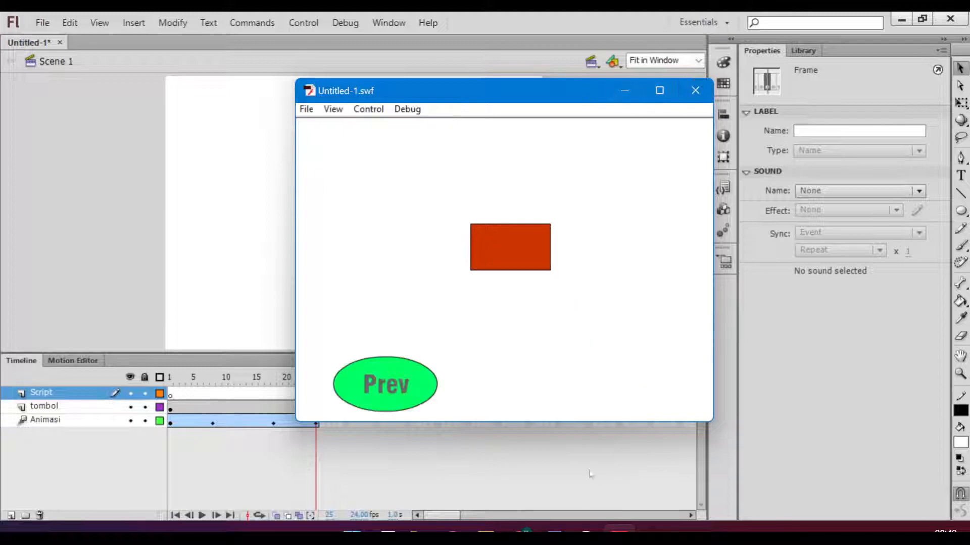
click(697, 89)
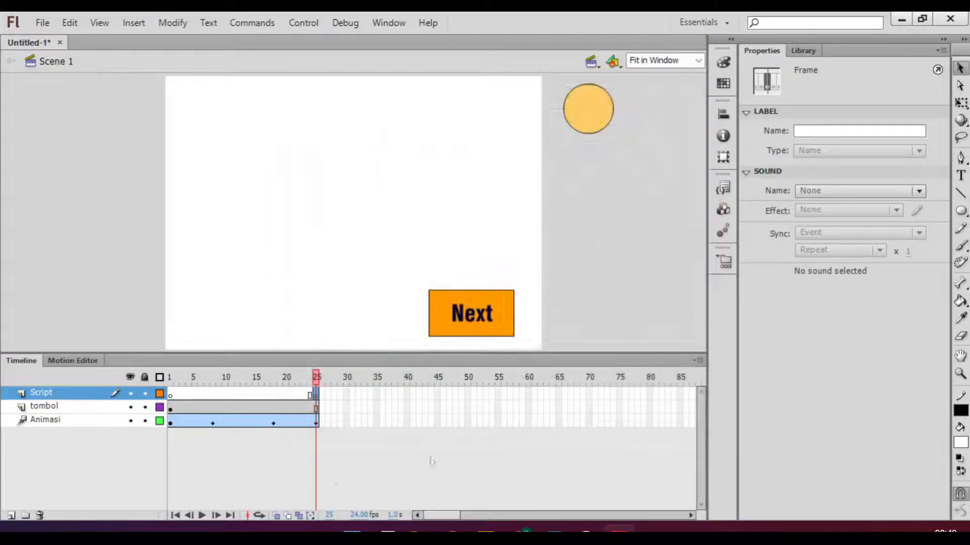
click(315, 383)
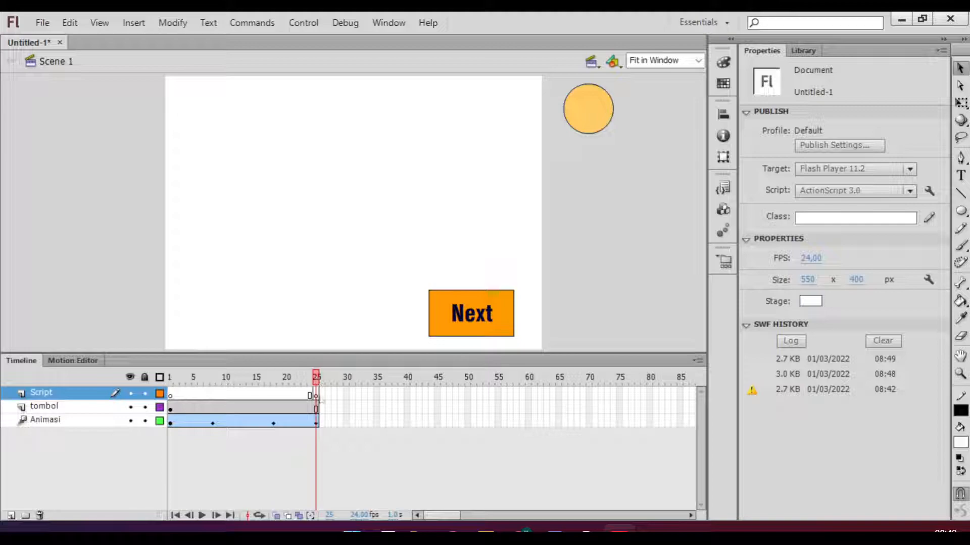
click(317, 395)
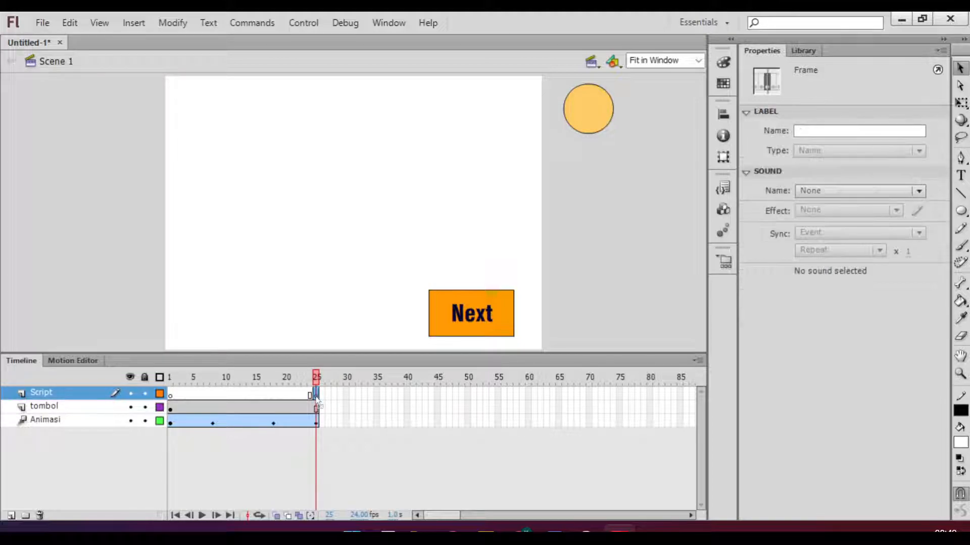
right_click(318, 398)
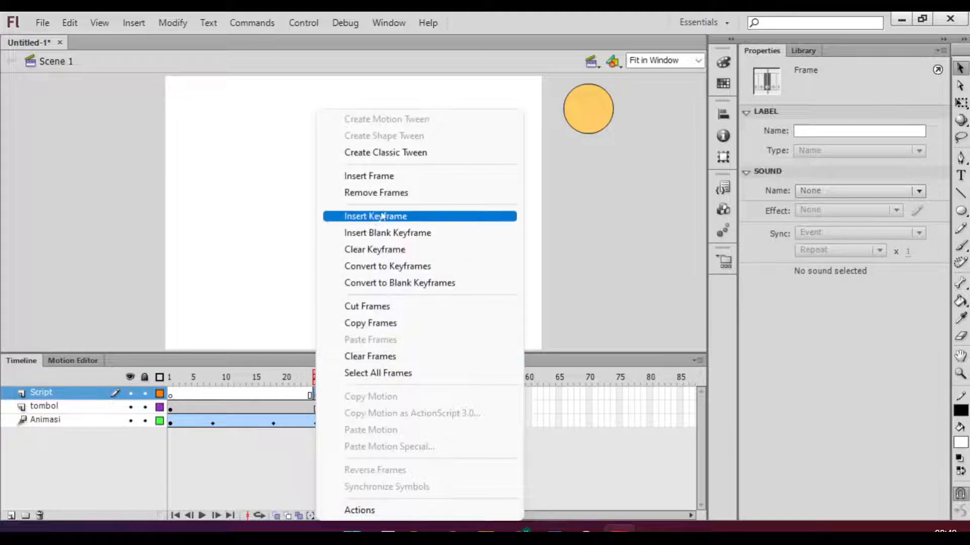
click(292, 474)
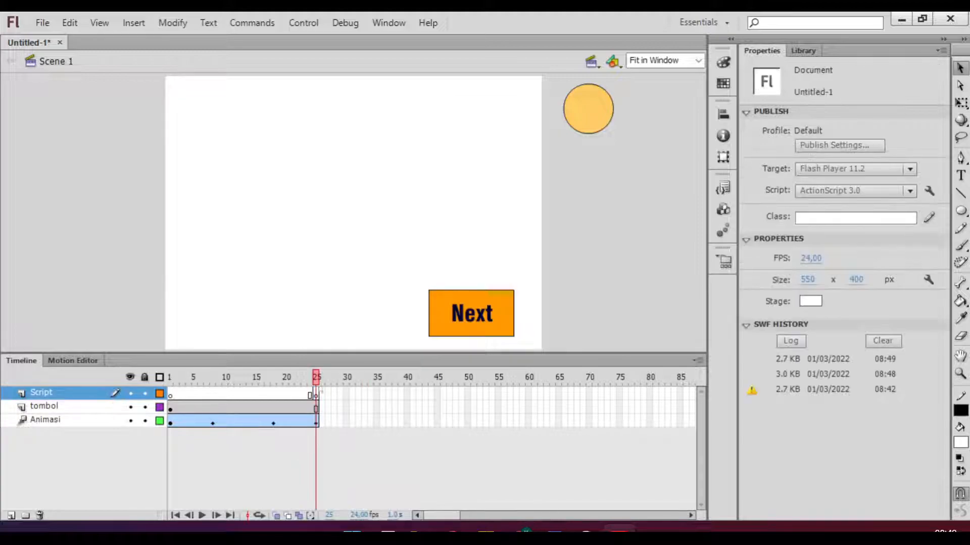
Write the ActionScript stop(); on the Script layer's keyframe at frame 25 and select the whole code
click(316, 397)
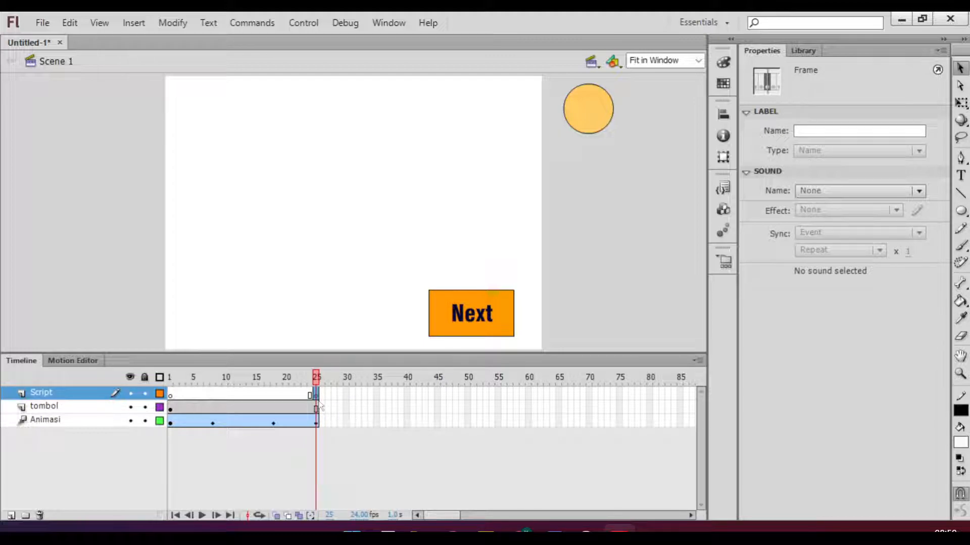
key(F9)
drag(517, 105, 532, 133)
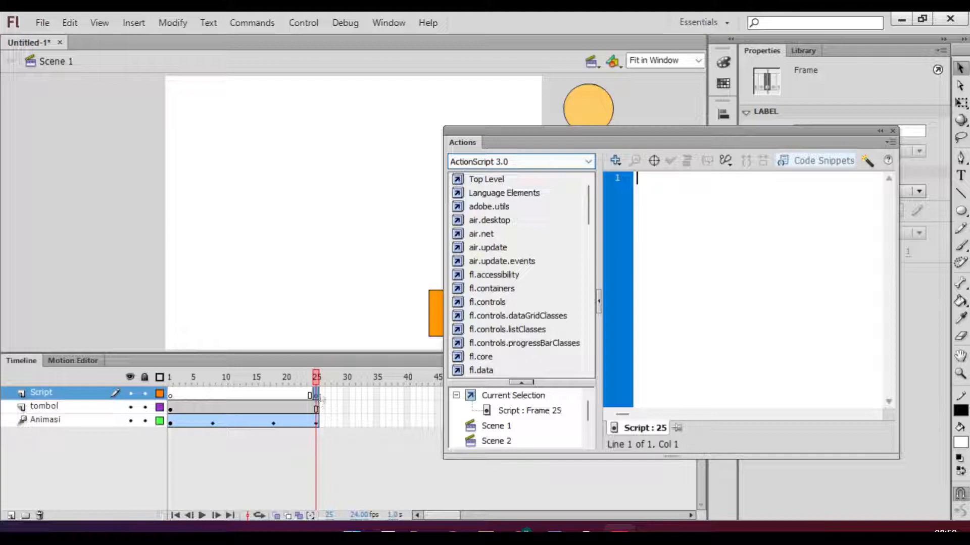
drag(580, 133, 578, 155)
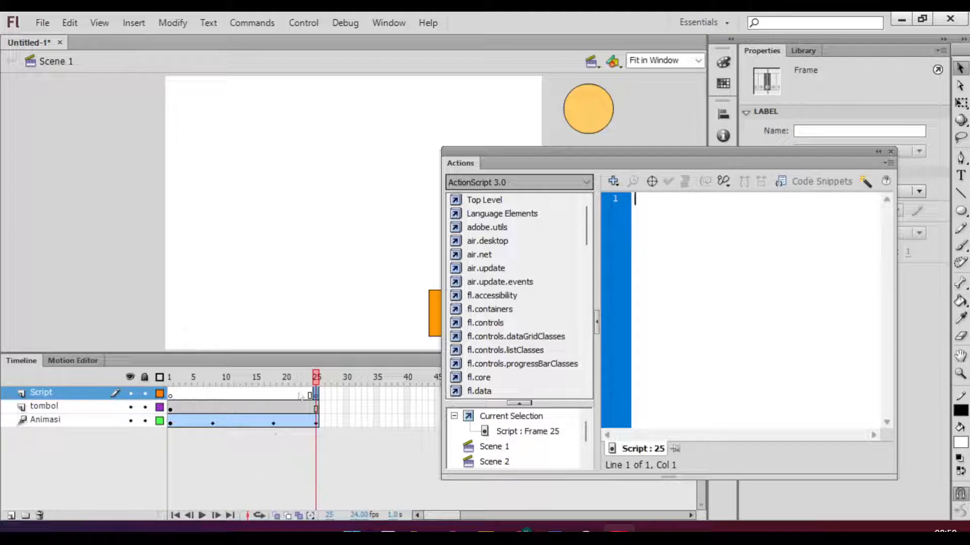
text(stop)
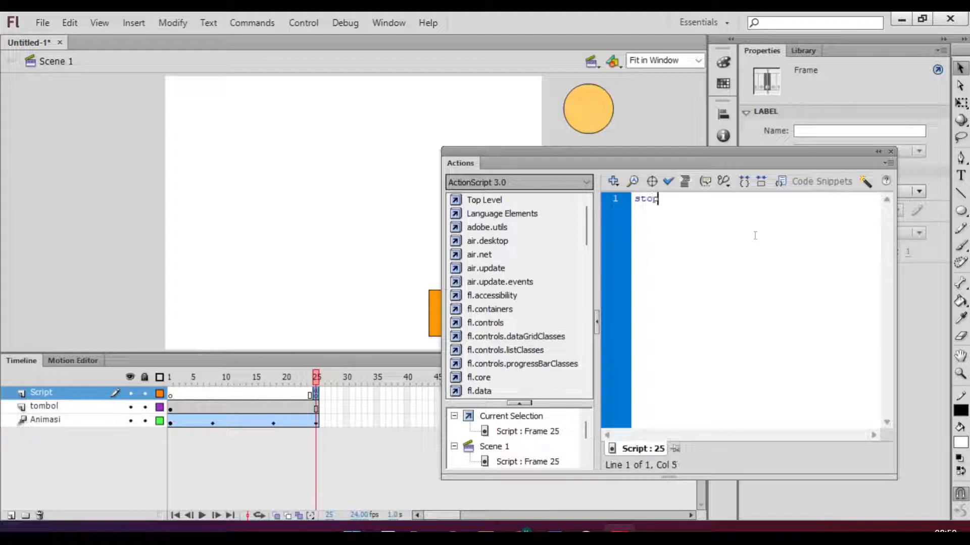
text(();)
key(ctrl+a)
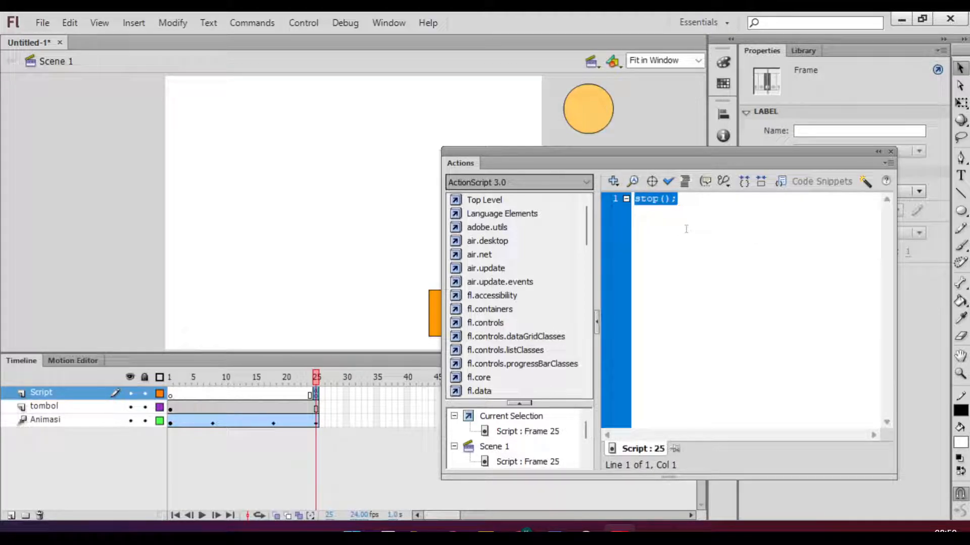
Examine the stop(); line and the list of ActionScript packages in the Actions editor
click(699, 274)
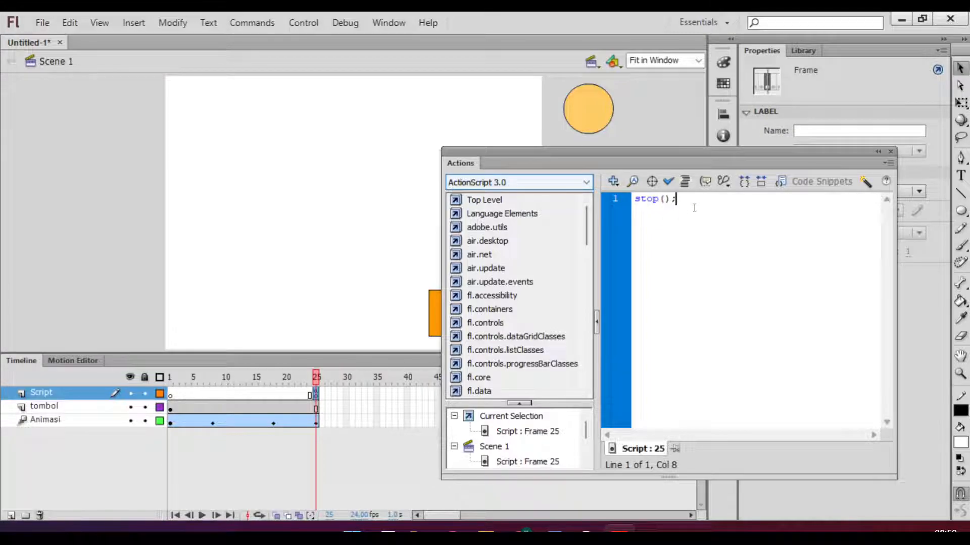
drag(678, 199, 635, 204)
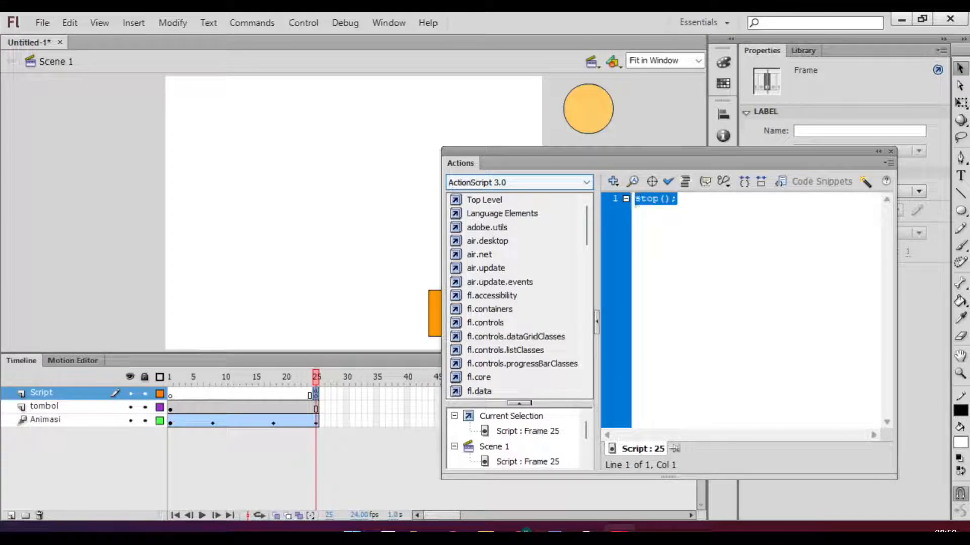
click(688, 199)
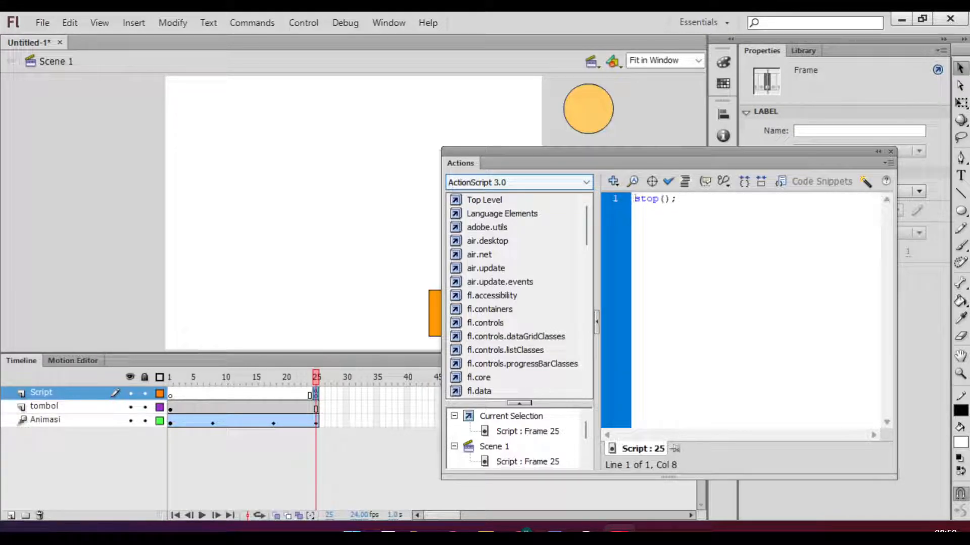
drag(635, 198, 677, 200)
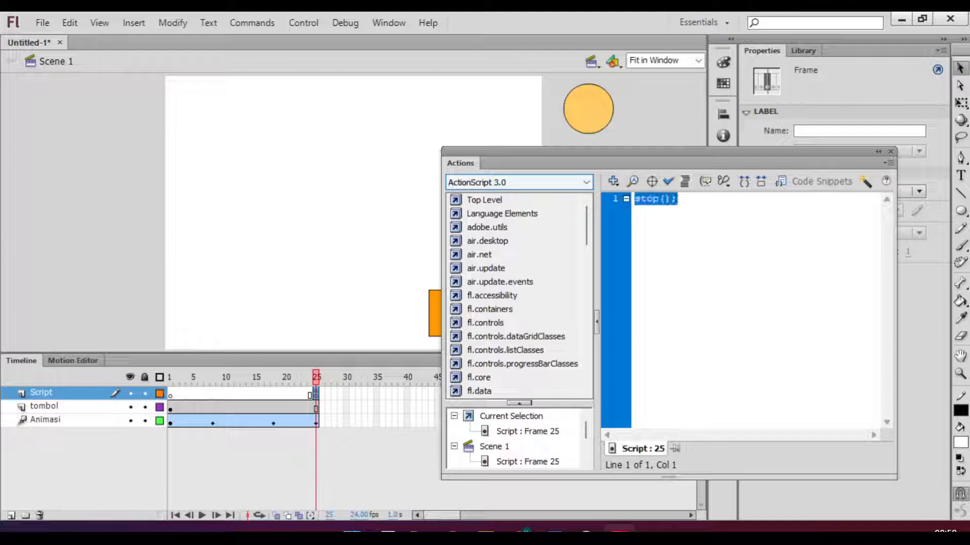
click(660, 201)
drag(660, 203, 666, 205)
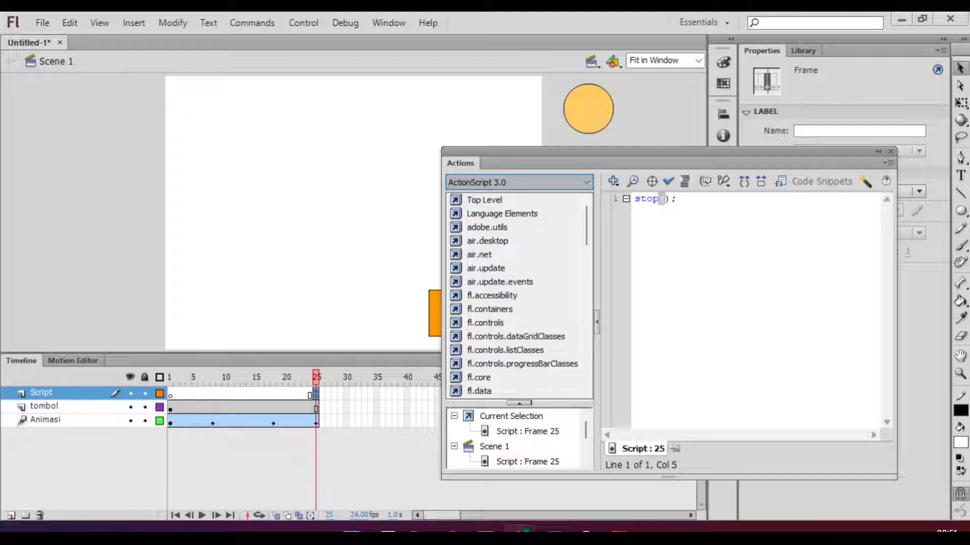
scroll(522, 248, down, 3)
scroll(539, 256, down, 2)
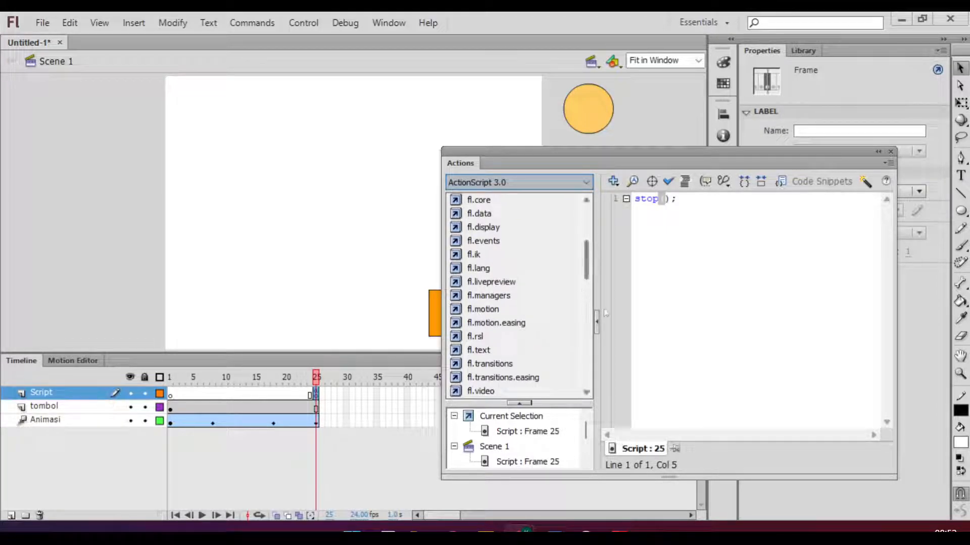
drag(586, 266, 583, 232)
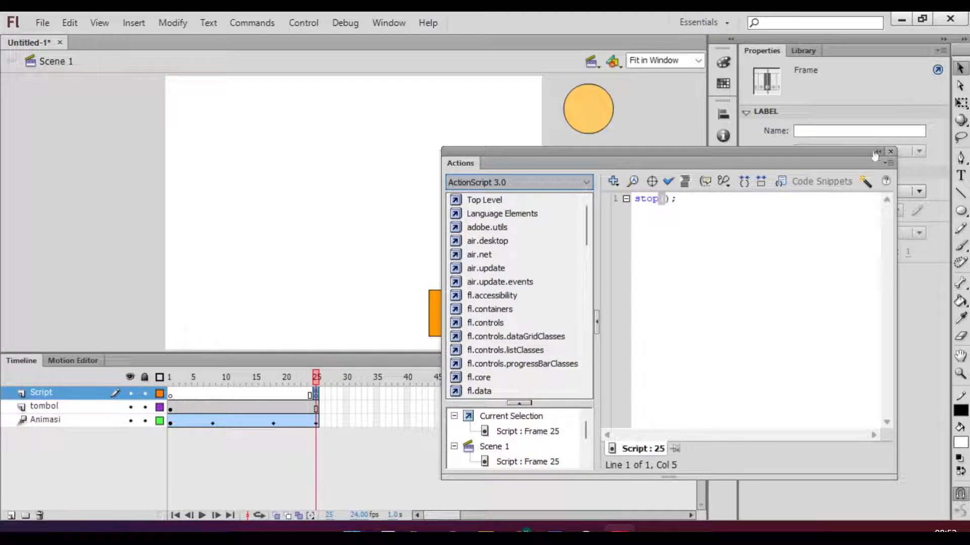
Preview the movie twice to check where playback stops, closing the preview each time
key(ctrl+Return)
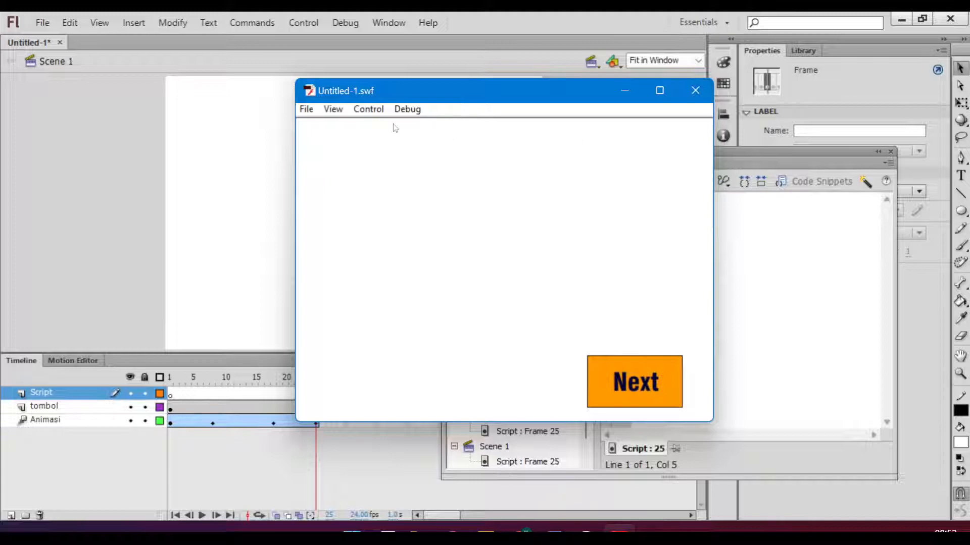
click(696, 92)
key(ctrl+Return)
click(695, 91)
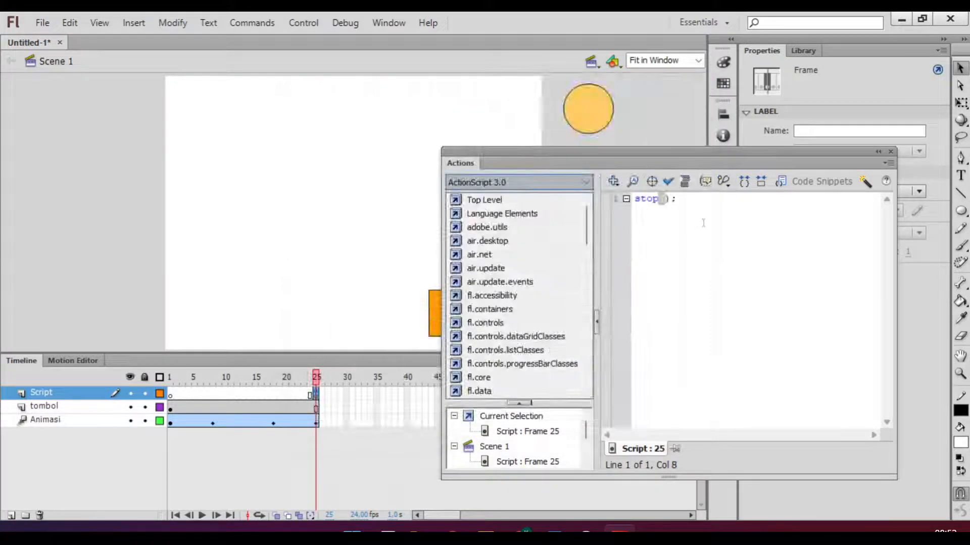
Review the script navigator's Scene 1, frame 25 and current selection entries against the stop(); code on the Script layer
click(699, 201)
drag(632, 211, 638, 202)
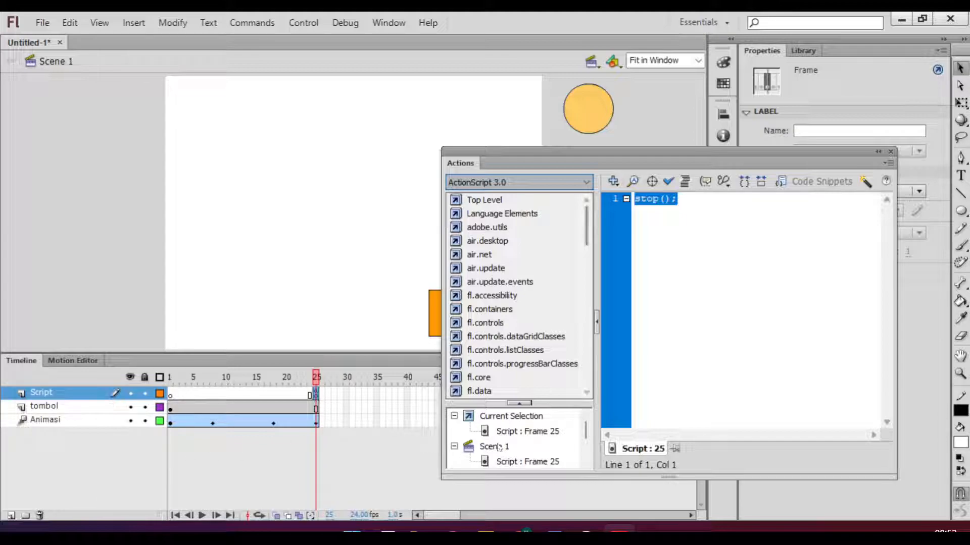
scroll(527, 447, down, 1)
scroll(510, 442, up, 1)
click(502, 448)
click(512, 463)
scroll(531, 460, up, 2)
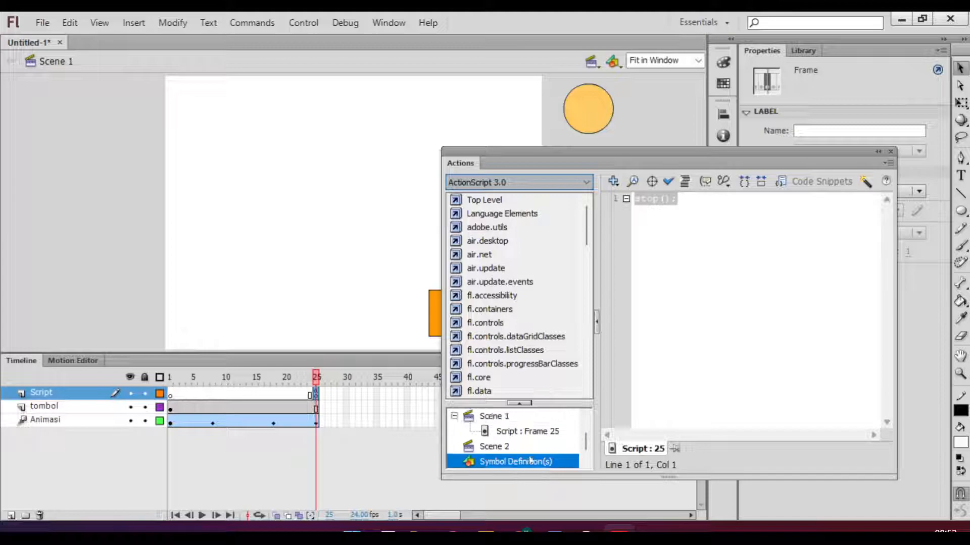
click(525, 449)
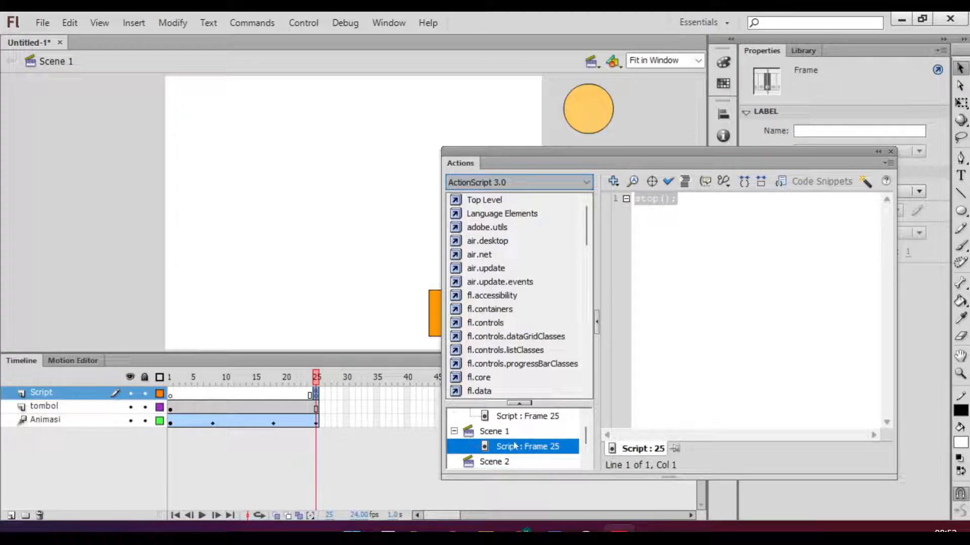
scroll(508, 436, up, 1)
click(513, 418)
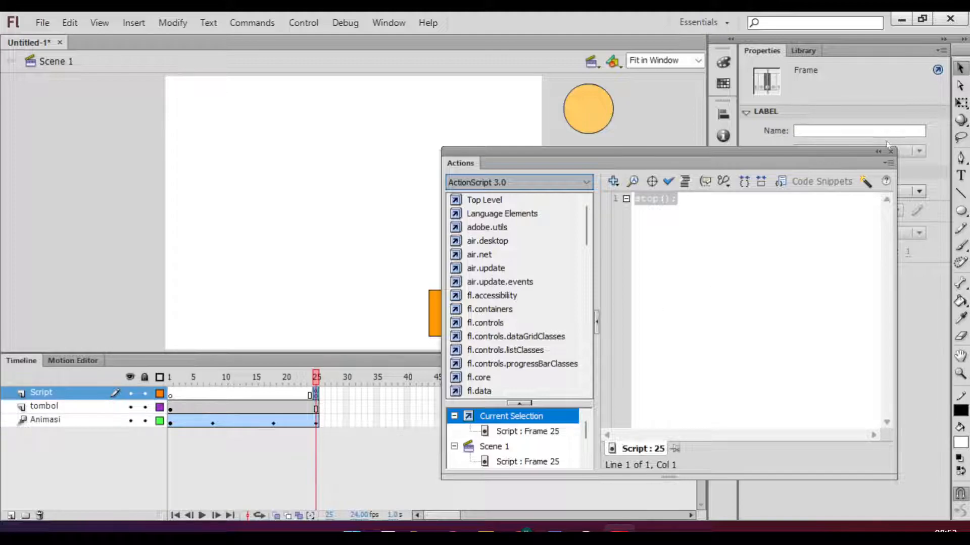
click(687, 214)
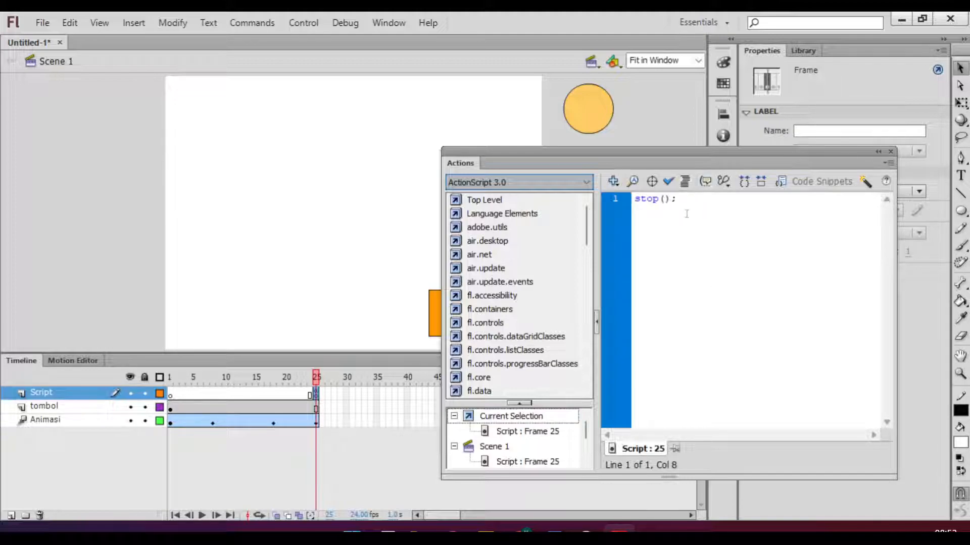
drag(691, 199, 634, 199)
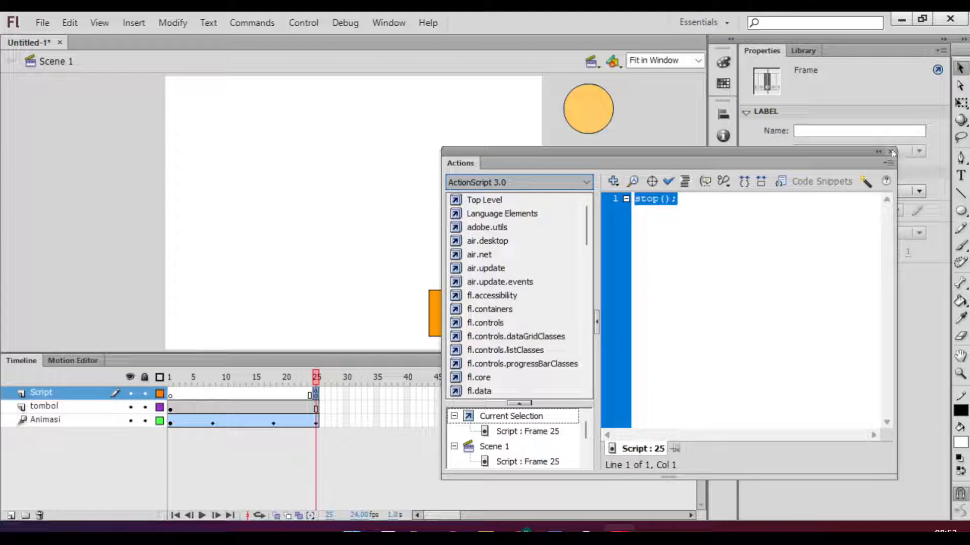
Preview the movie, test the Next button several times and close the preview
key(ctrl+Return)
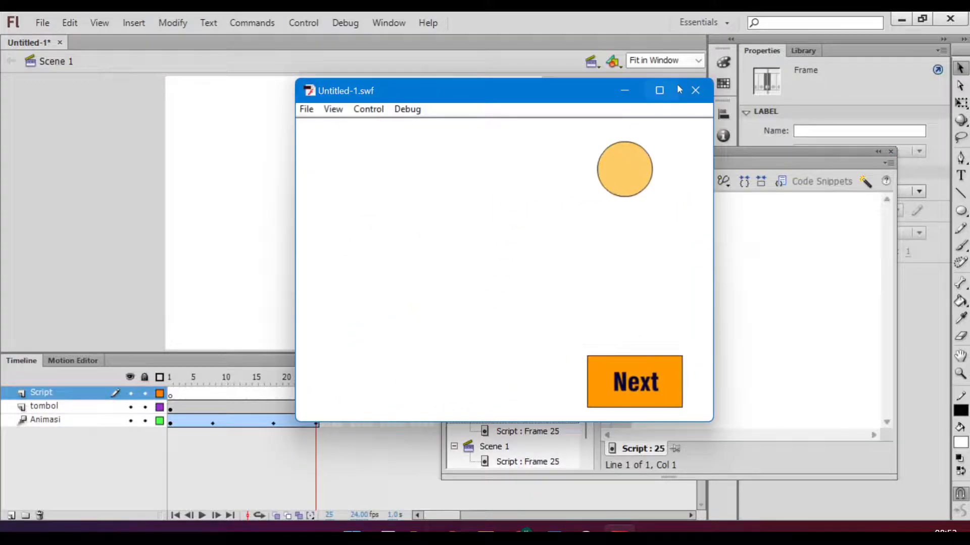
click(652, 387)
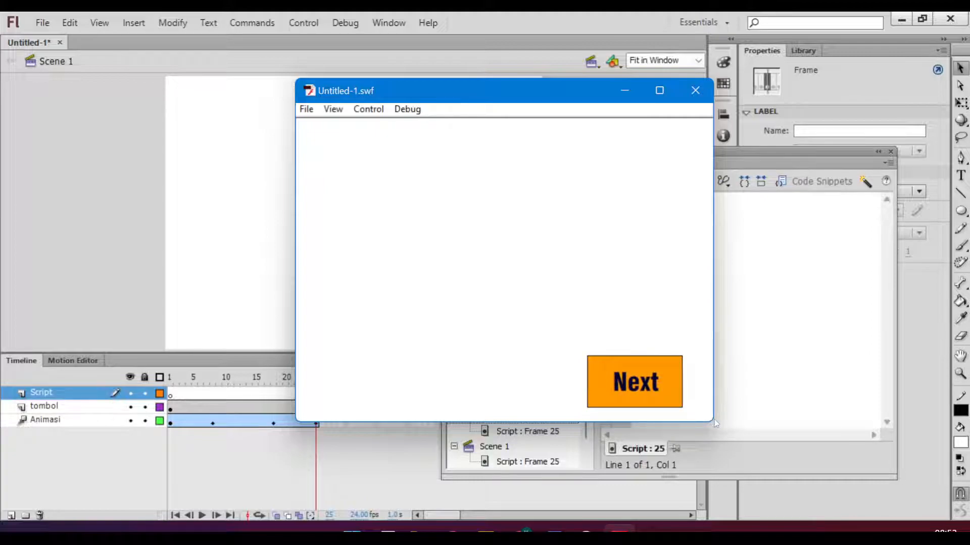
click(655, 390)
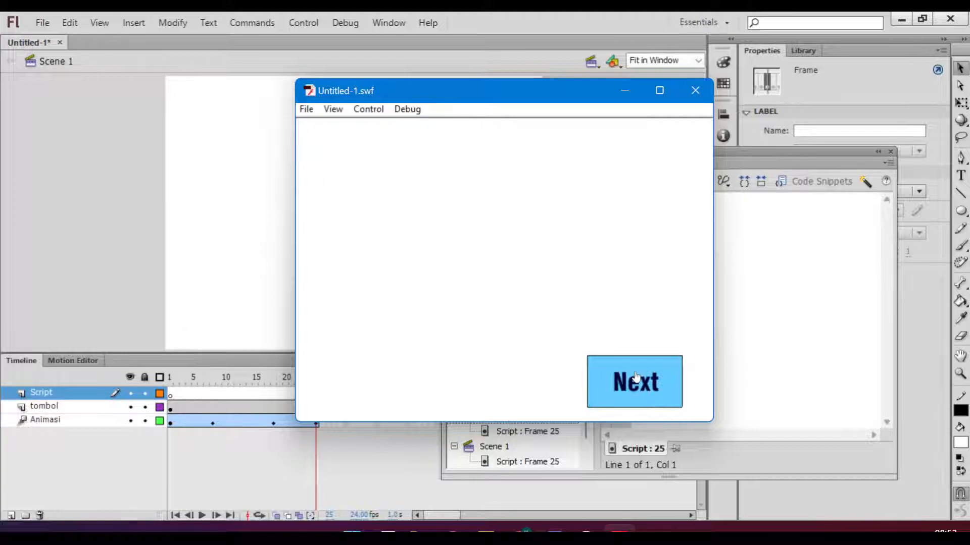
click(614, 379)
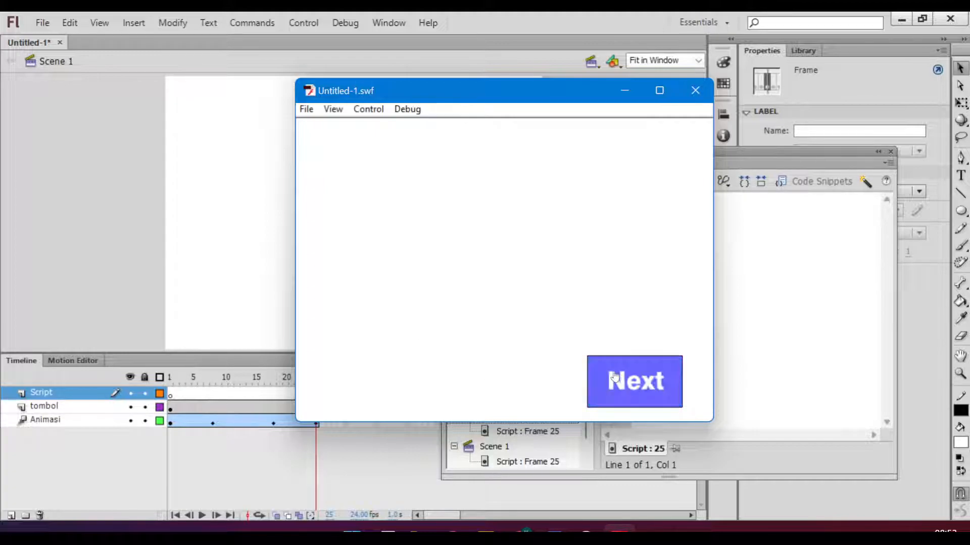
click(627, 387)
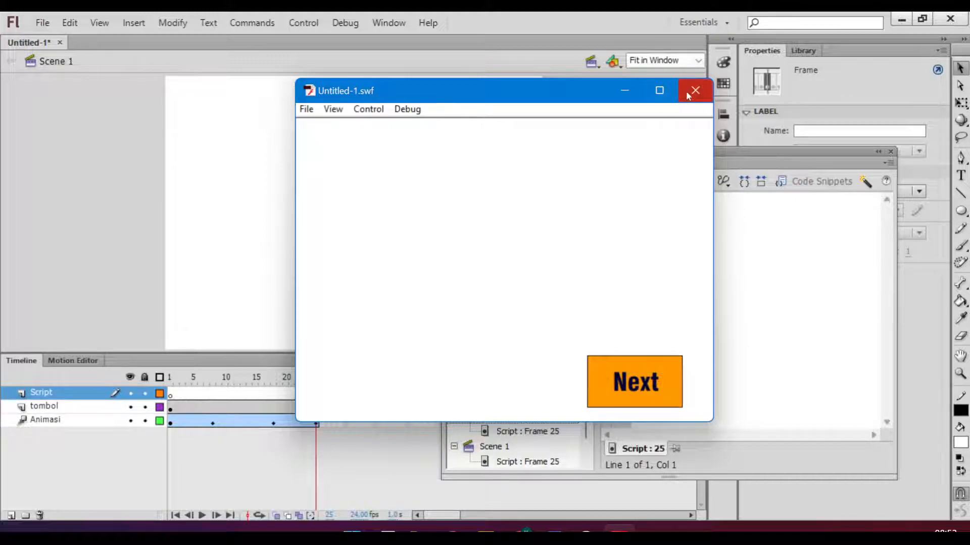
drag(412, 99, 134, 57)
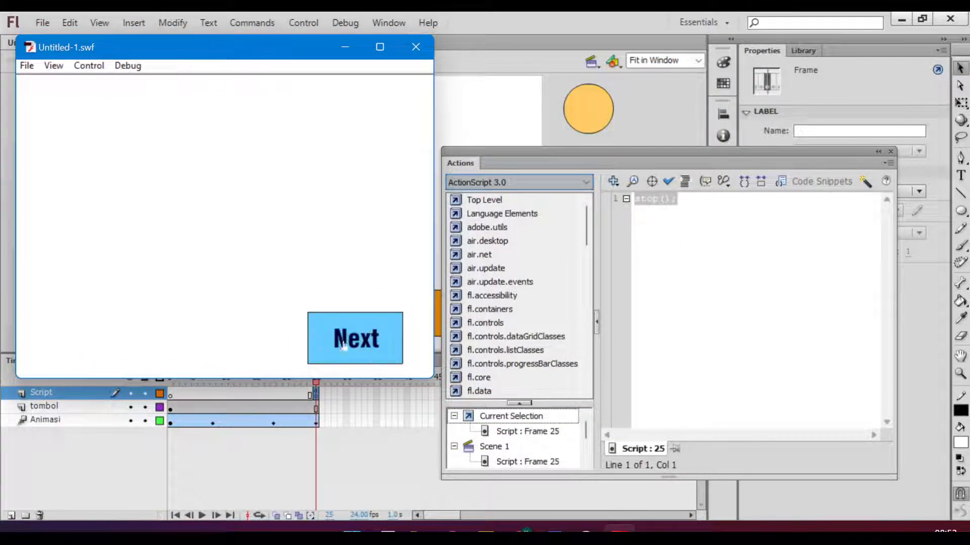
click(403, 45)
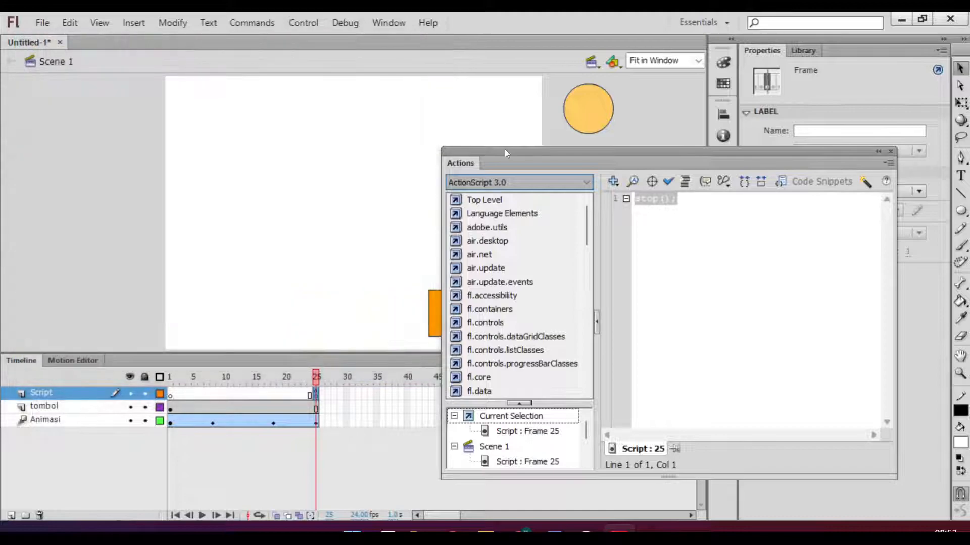
Move the Actions editor clear of the Next button and select that button on the stage
drag(506, 150, 539, 138)
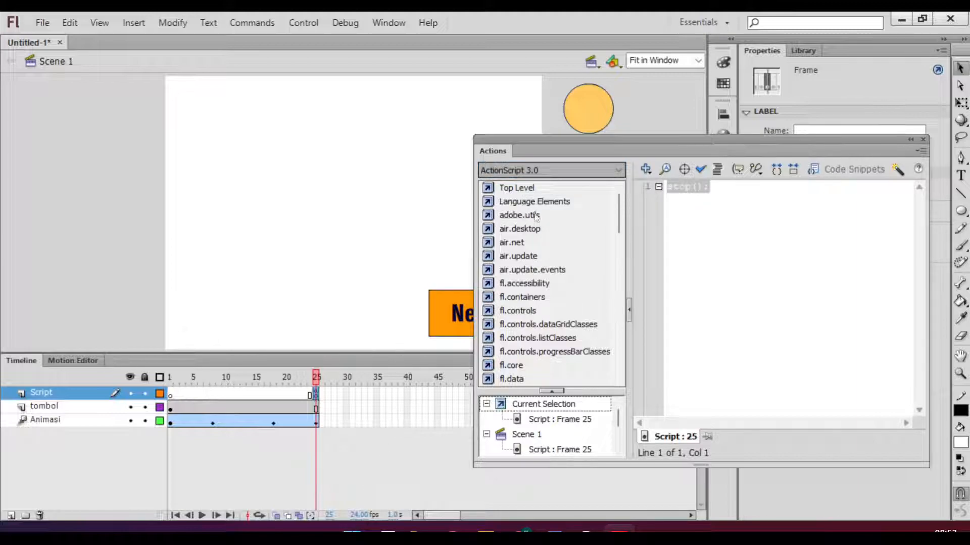
drag(543, 135, 565, 140)
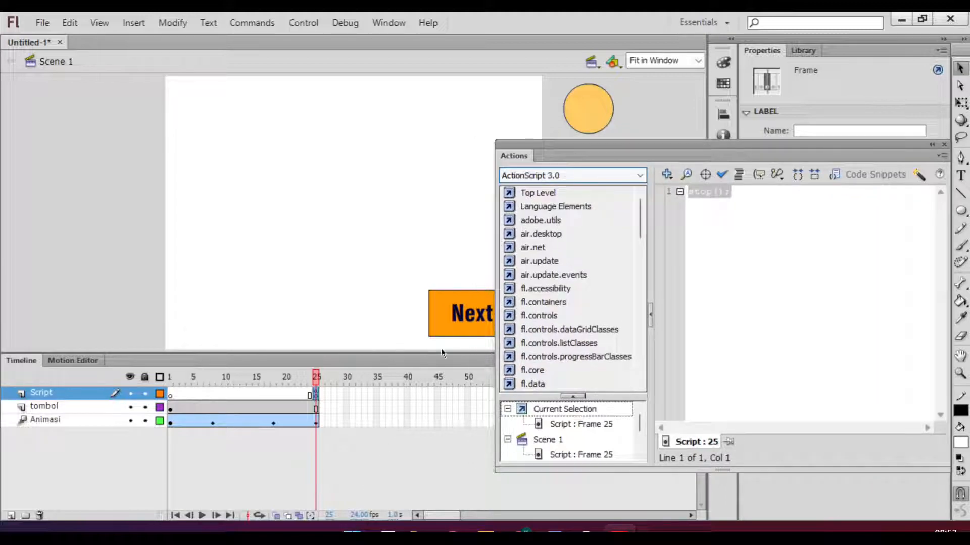
click(444, 317)
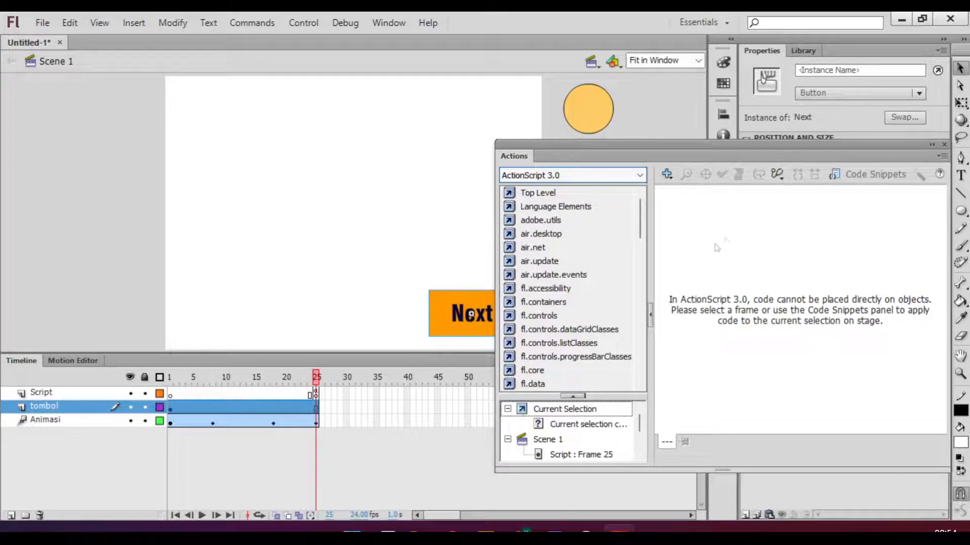
Open the Code Snippets and look through the snippets in the Actions category
click(884, 173)
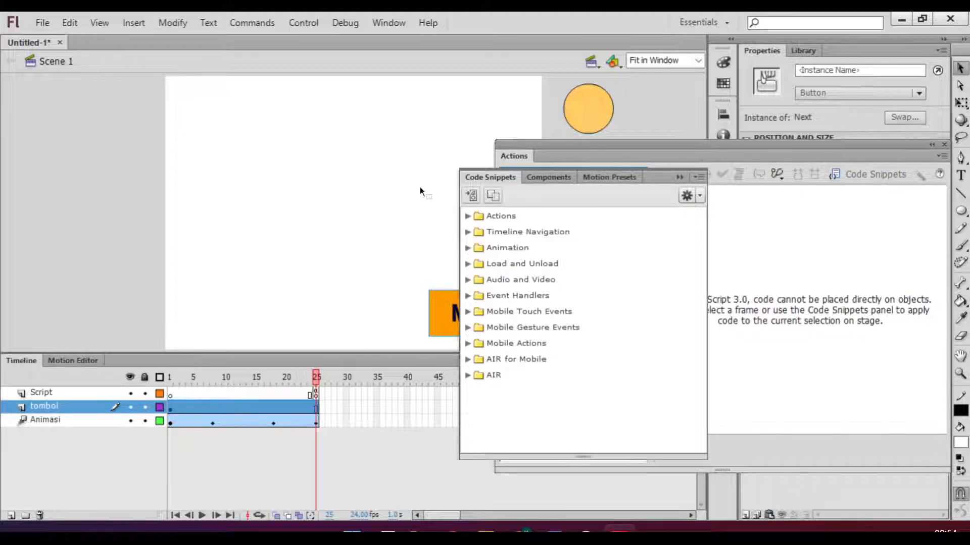
click(467, 216)
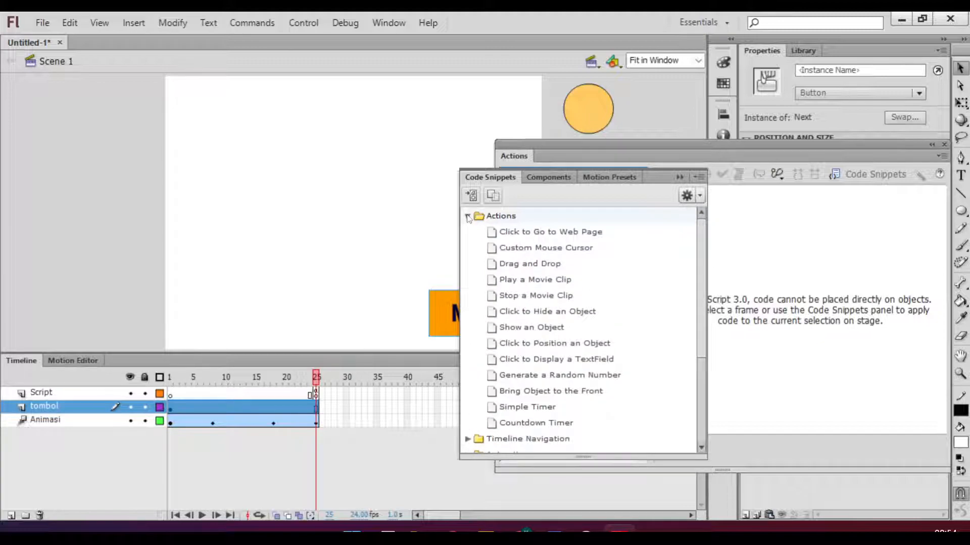
click(468, 216)
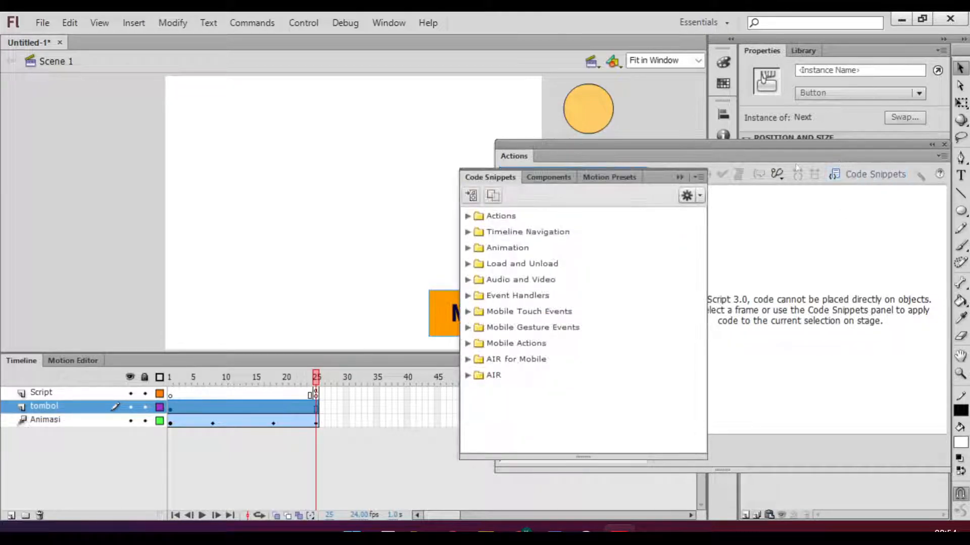
Reposition the Actions editor over the stage and place the Code Snippets in a separate window beside it
click(667, 150)
drag(666, 148, 593, 135)
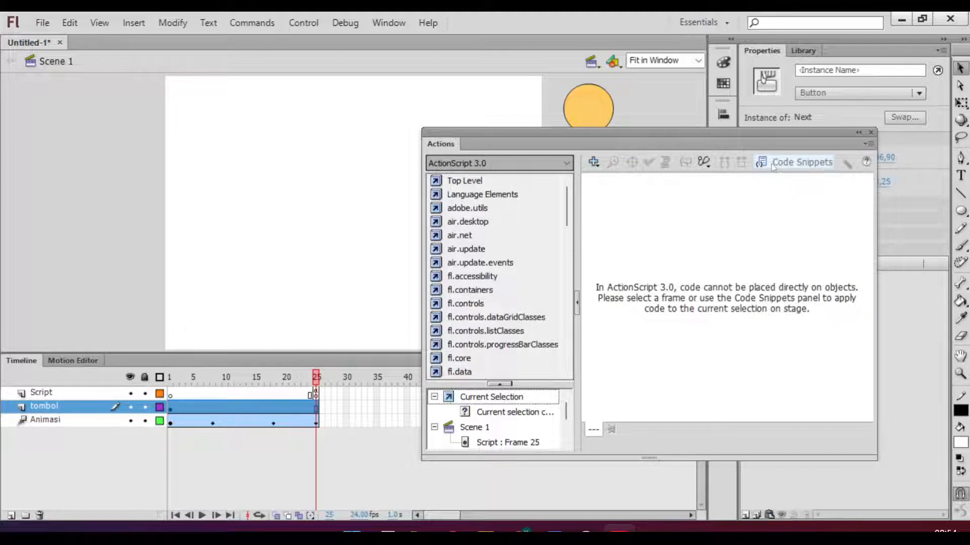
drag(677, 136, 754, 139)
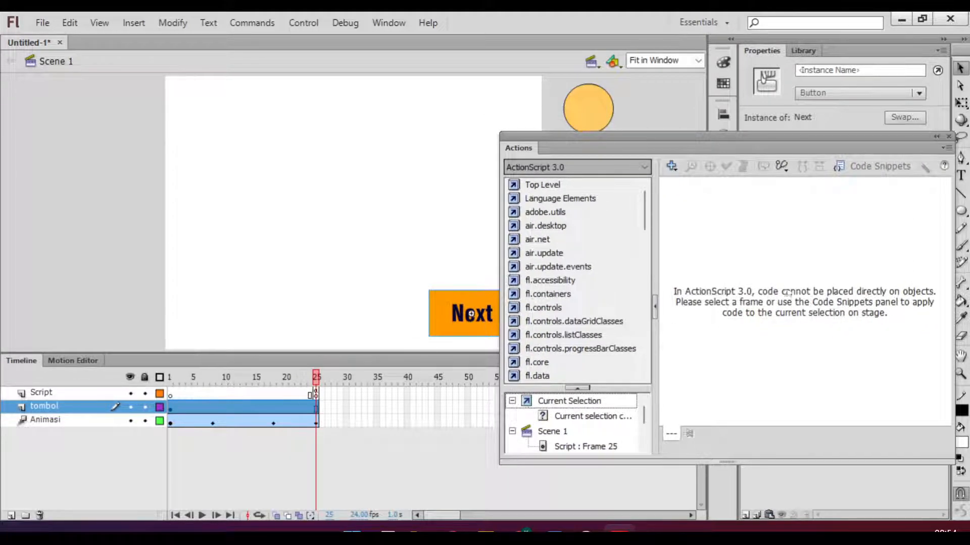
drag(777, 136, 653, 115)
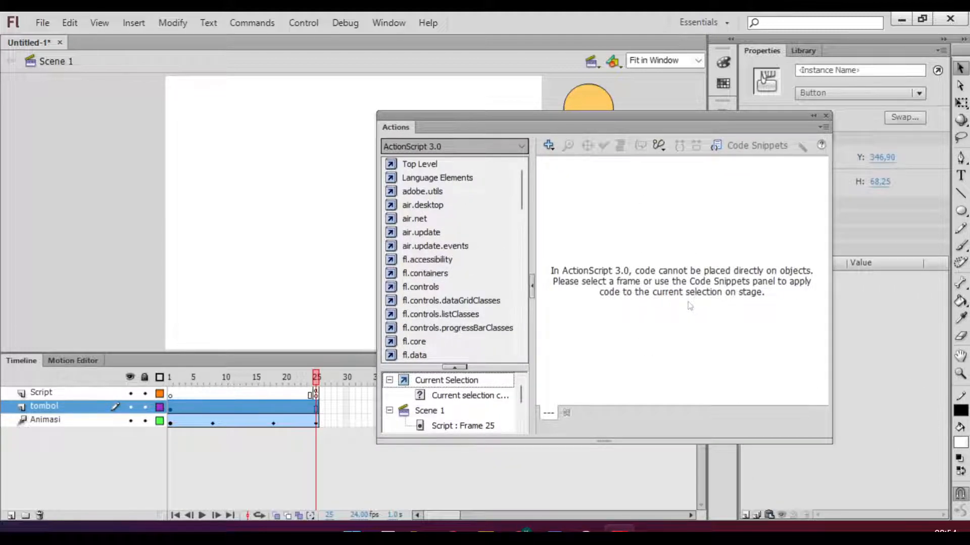
click(737, 146)
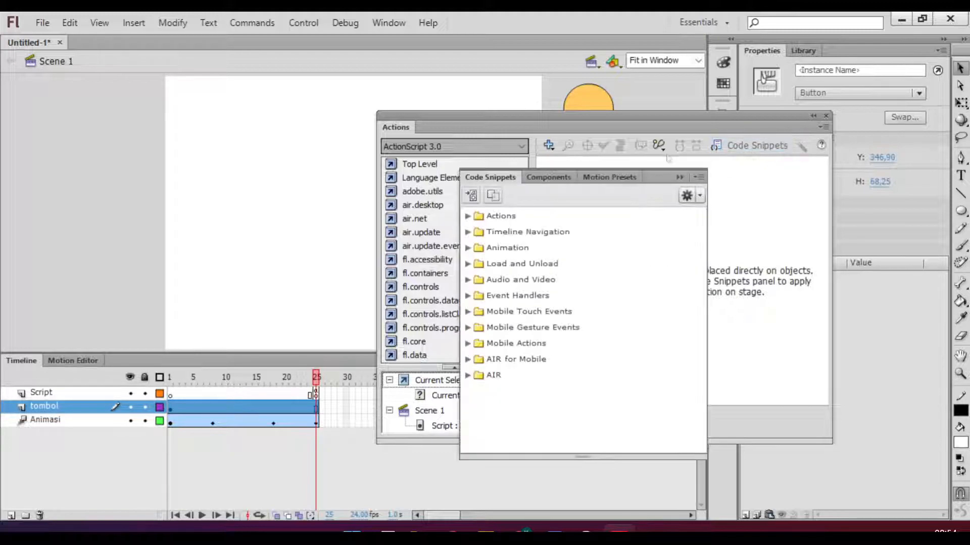
drag(492, 175, 146, 157)
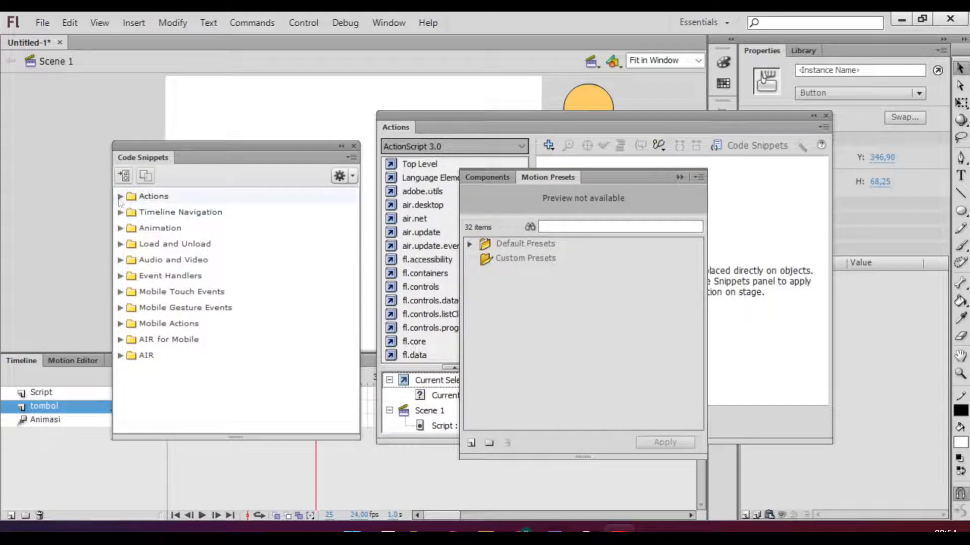
Expand the Actions and Timeline Navigation categories of the Code Snippets
click(120, 197)
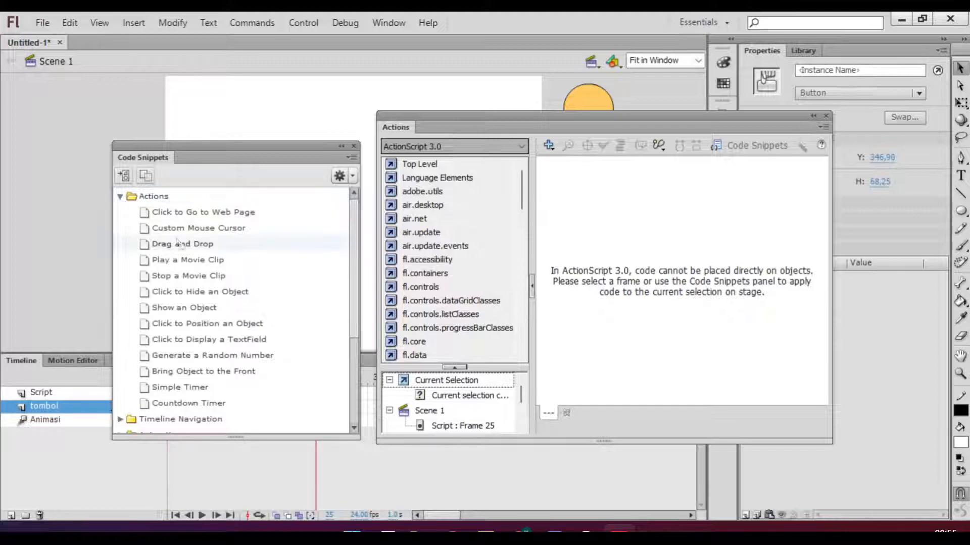
scroll(134, 354, down, 1)
click(128, 376)
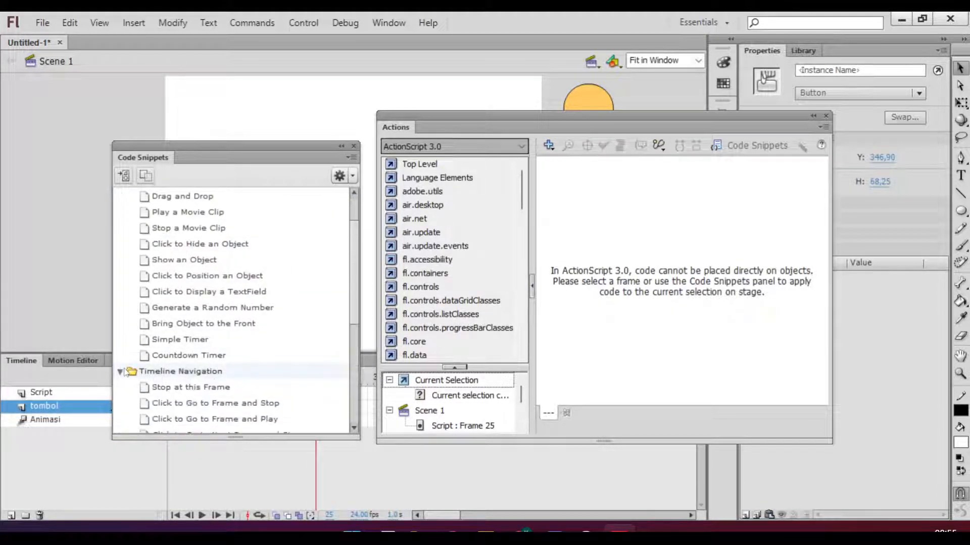
Collapse the Actions snippet category and move the Actions editor clear of the Next button
scroll(157, 313, down, 1)
scroll(164, 231, up, 2)
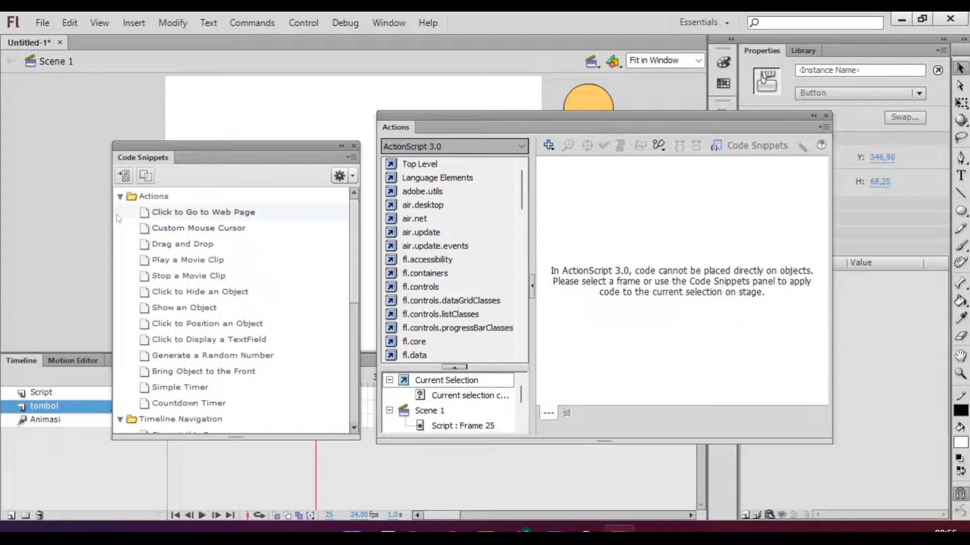
click(120, 196)
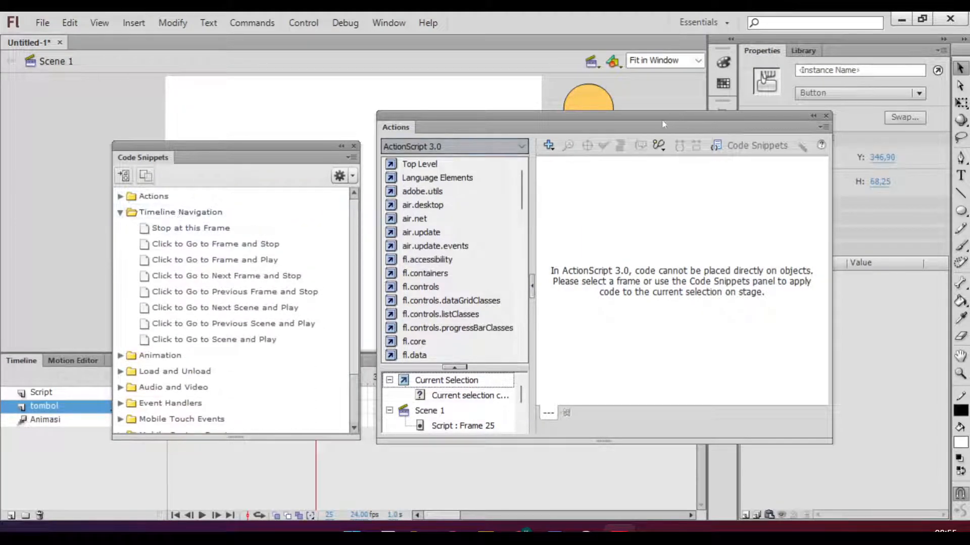
drag(651, 116, 747, 159)
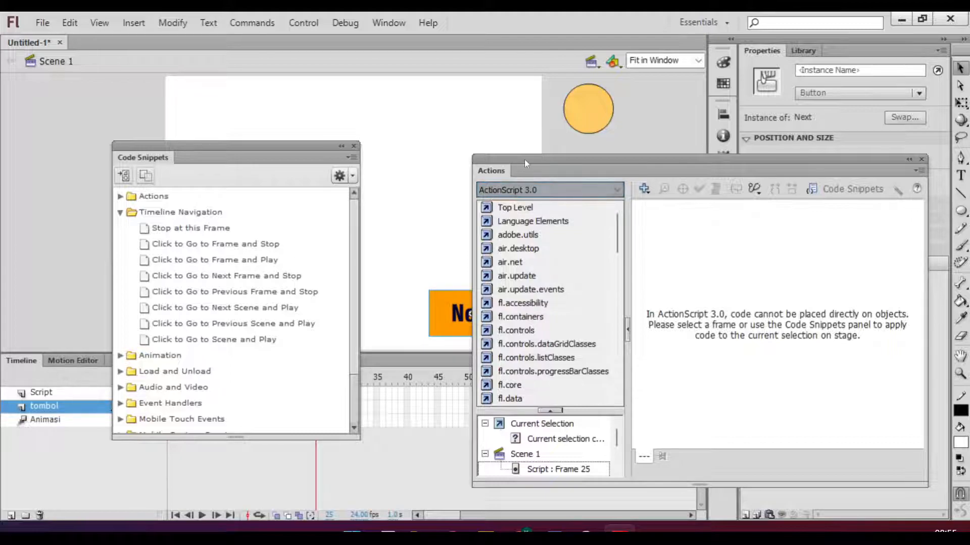
drag(524, 159, 556, 149)
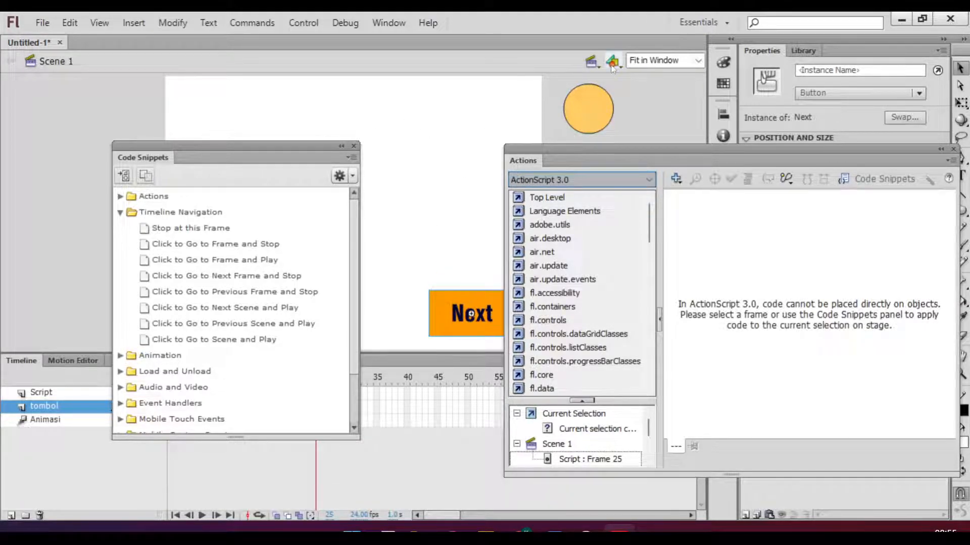
Look at the Prev button in Scene 2, then return to Scene 1 with the Code Snippets clear of the Actions editor
click(591, 62)
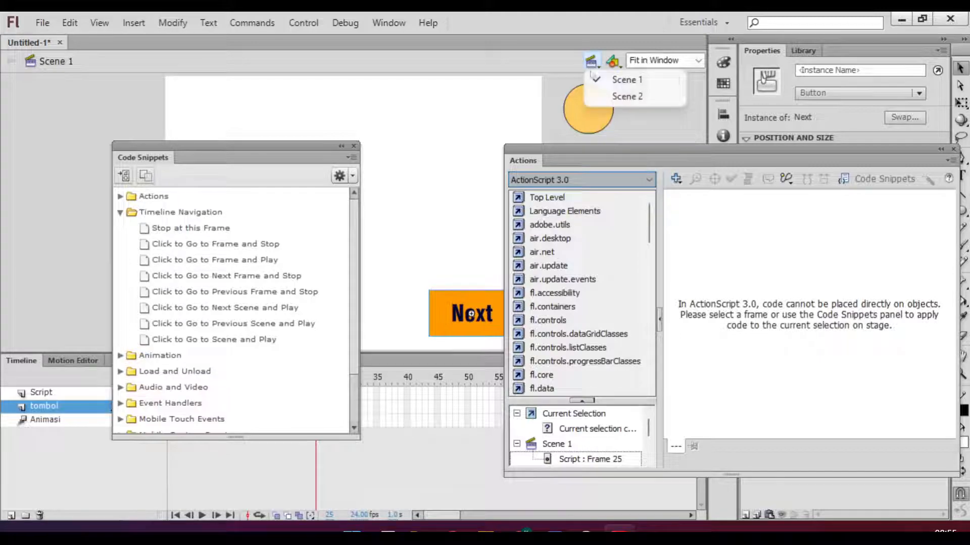
click(620, 96)
drag(304, 150, 740, 142)
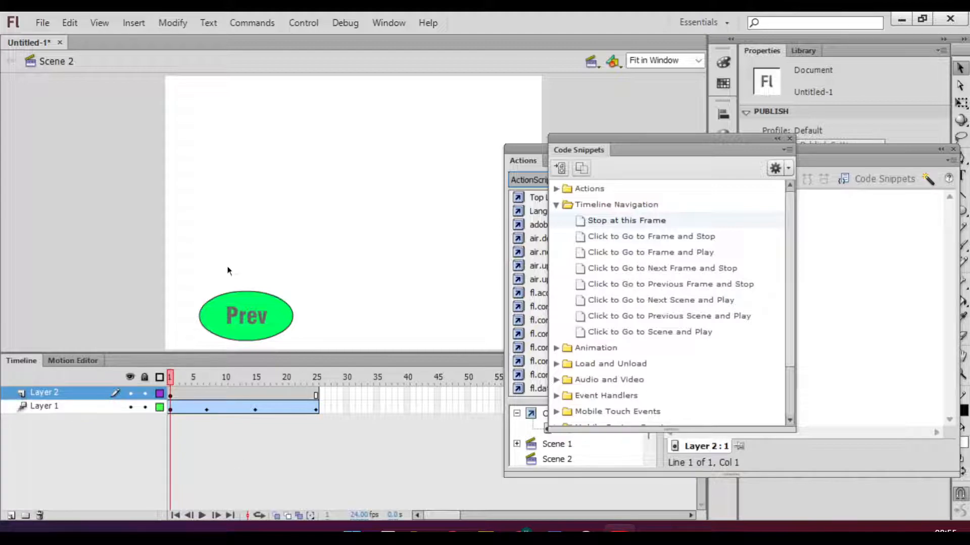
click(590, 62)
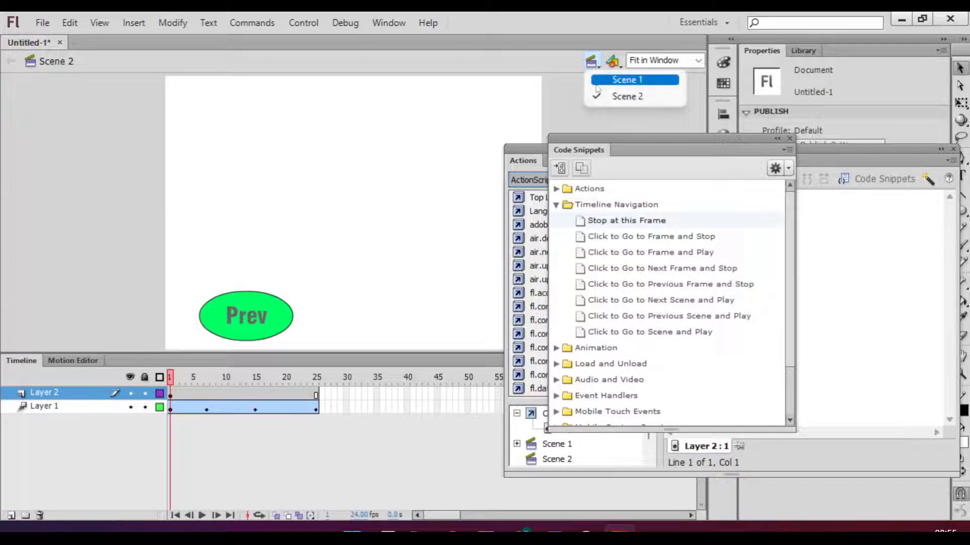
click(597, 81)
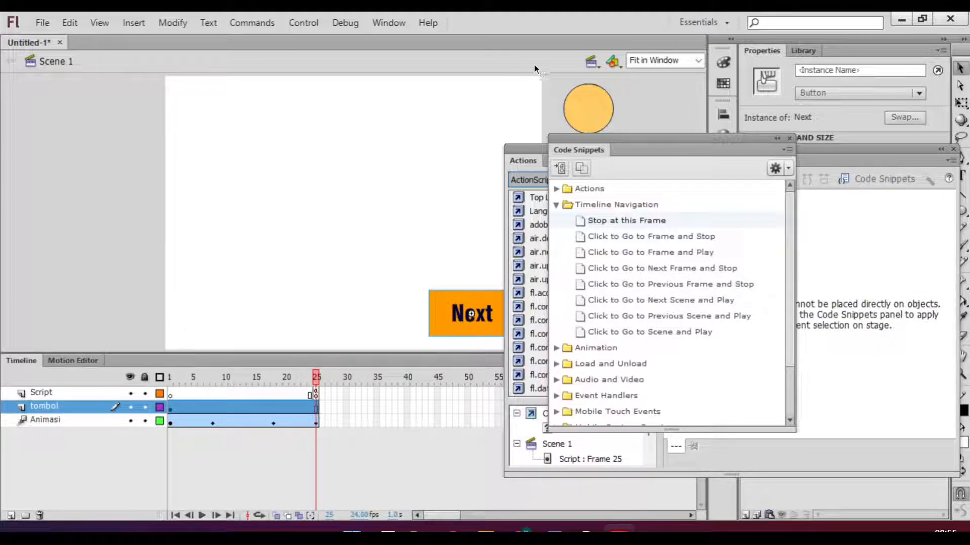
drag(665, 137, 342, 98)
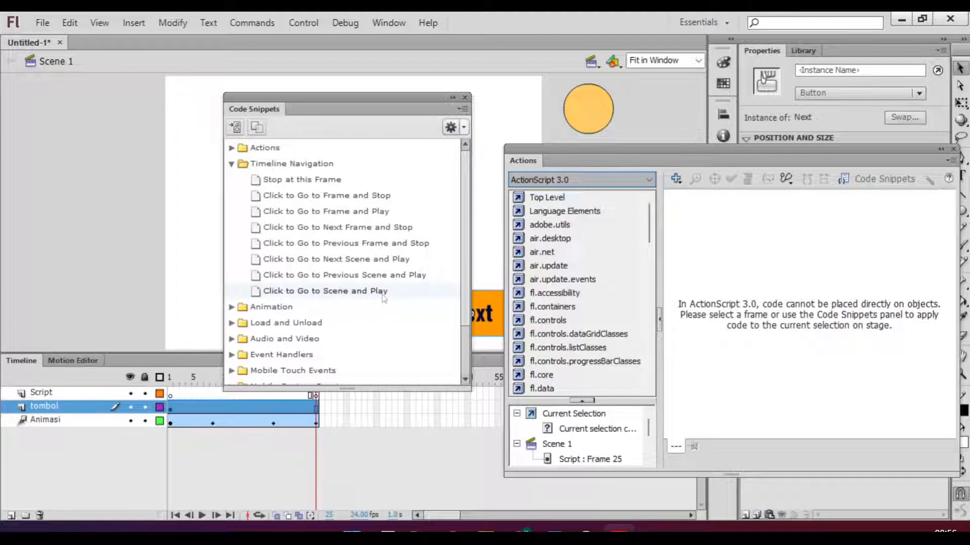
click(331, 296)
double_click(331, 296)
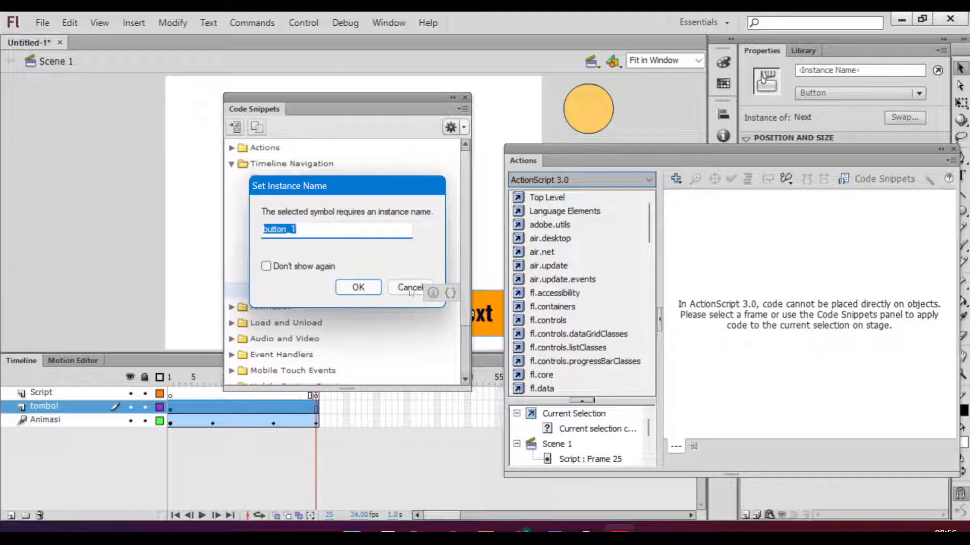
click(432, 292)
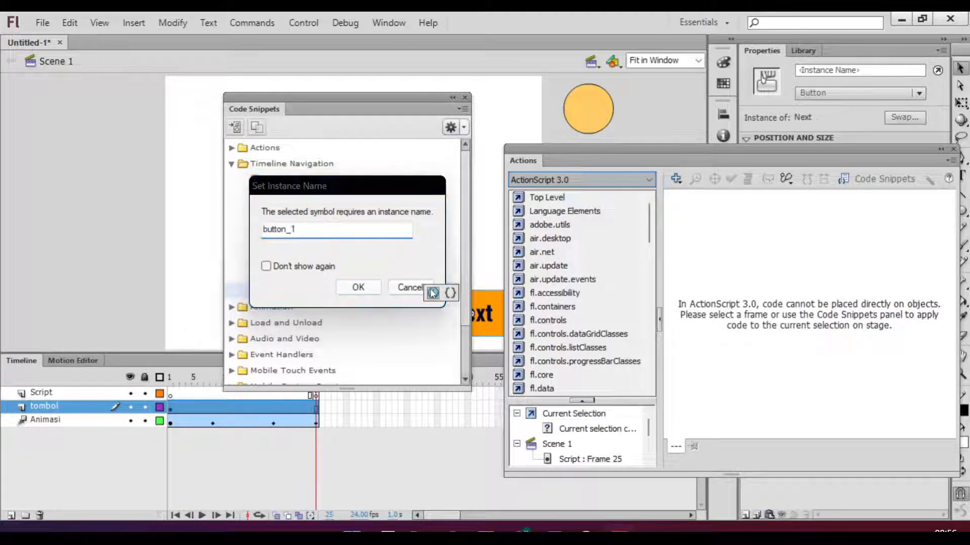
click(398, 305)
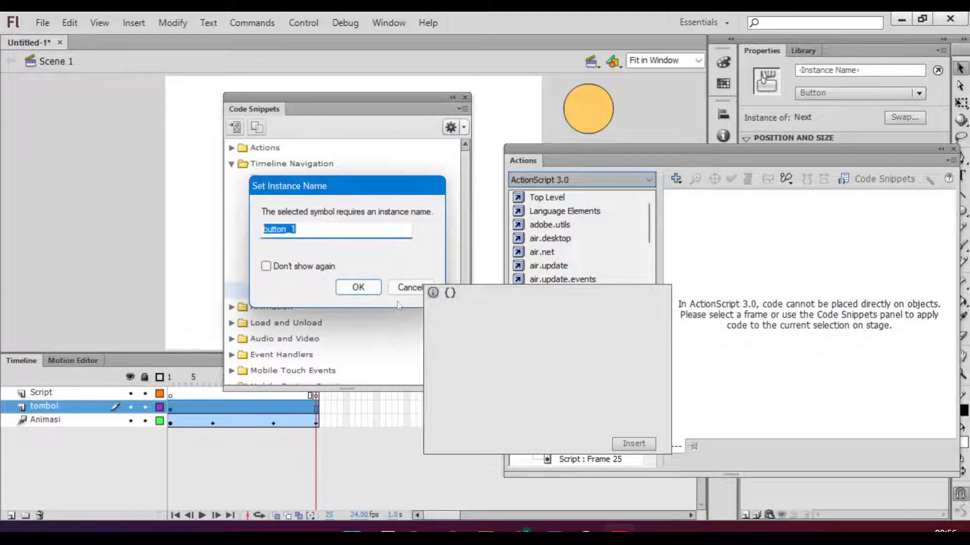
click(406, 288)
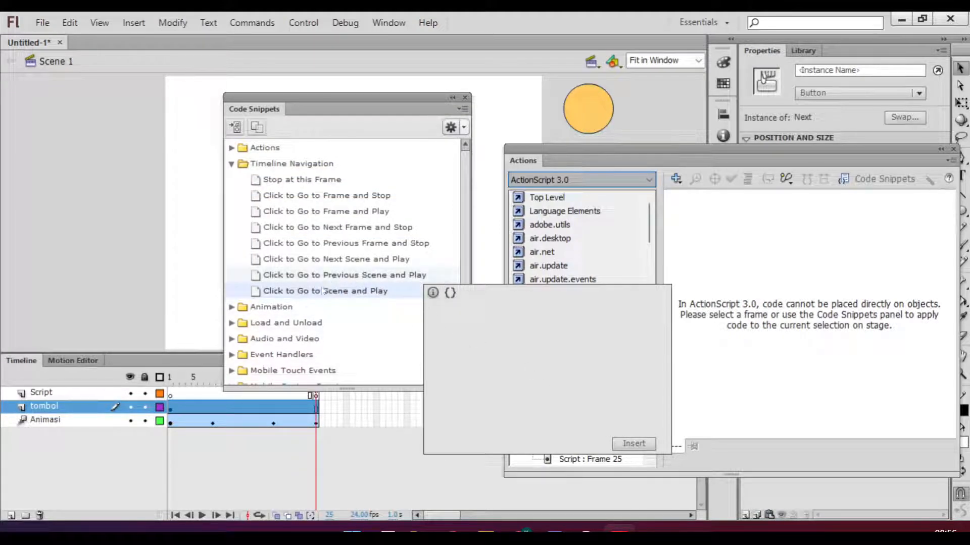
click(353, 227)
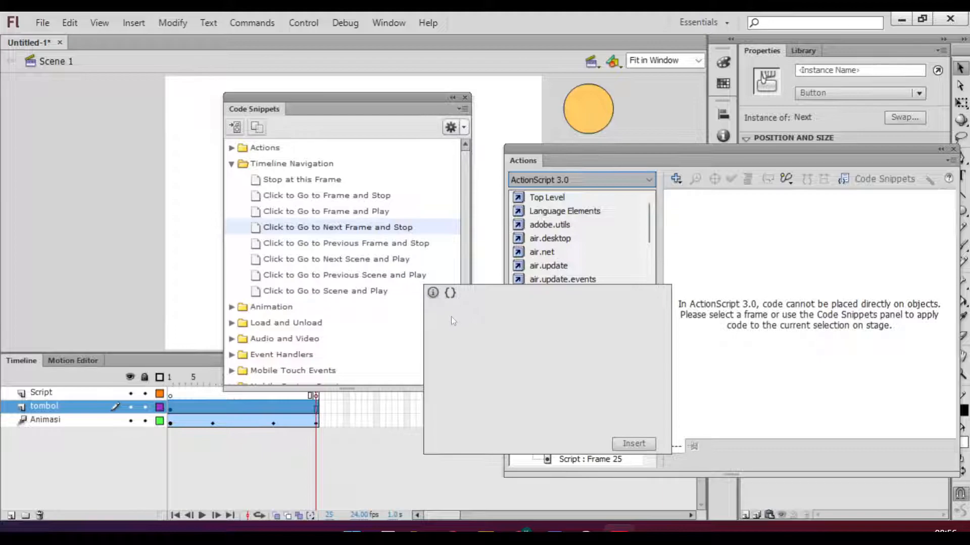
click(465, 98)
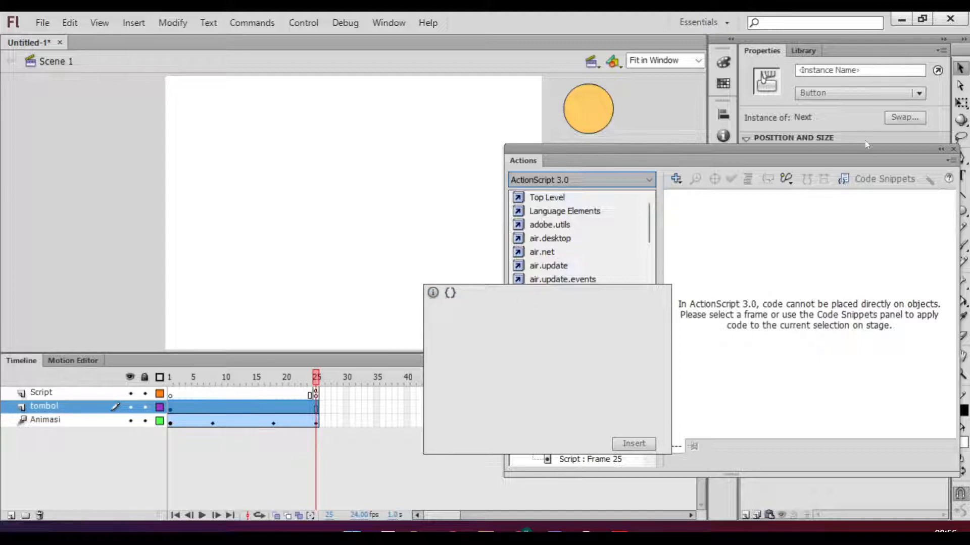
click(953, 149)
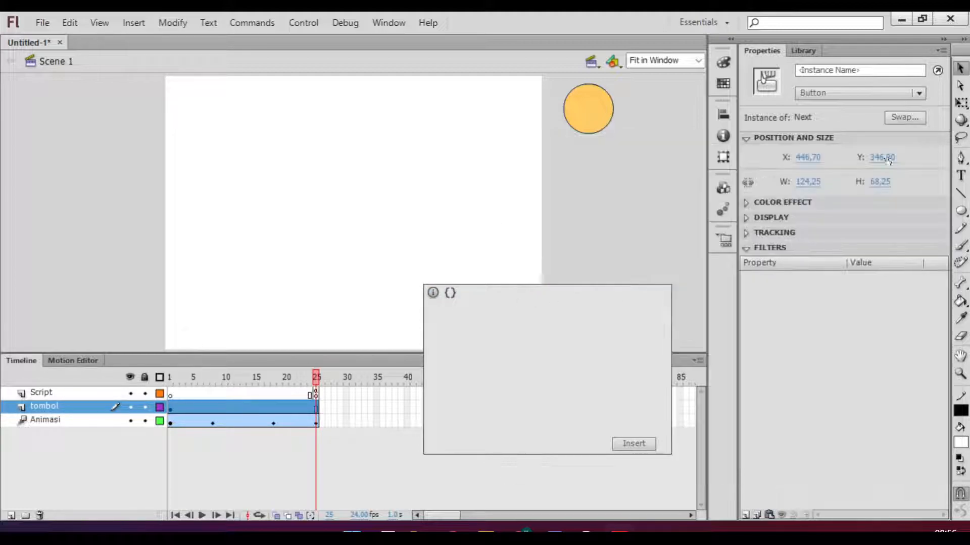
click(498, 216)
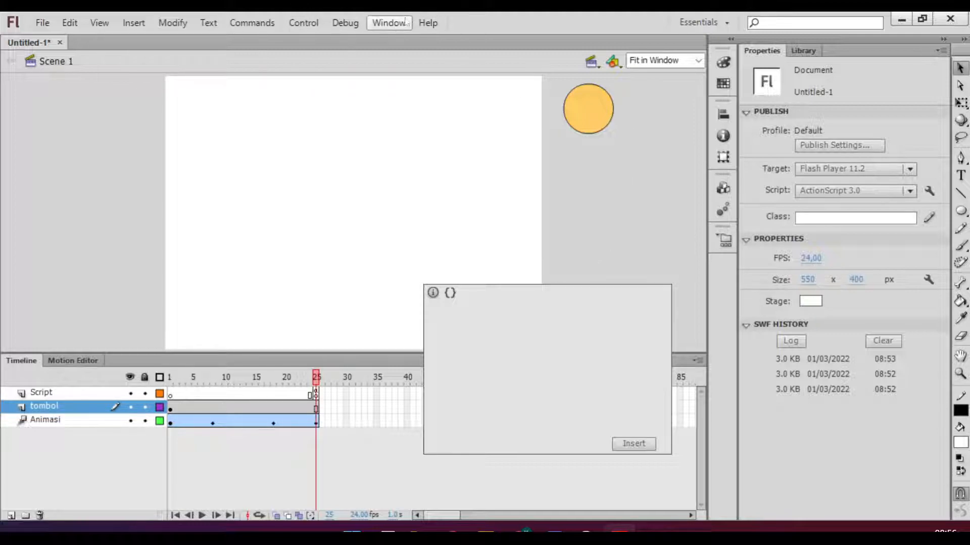
Reopen the Actions editor and move it away from the area of the stage that holds the Next button
click(389, 23)
click(480, 201)
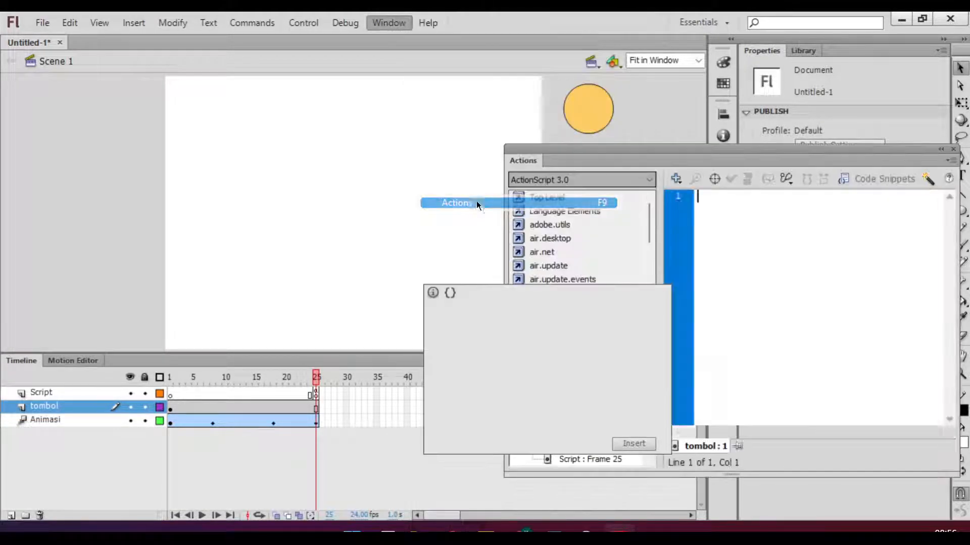
drag(607, 149, 177, 104)
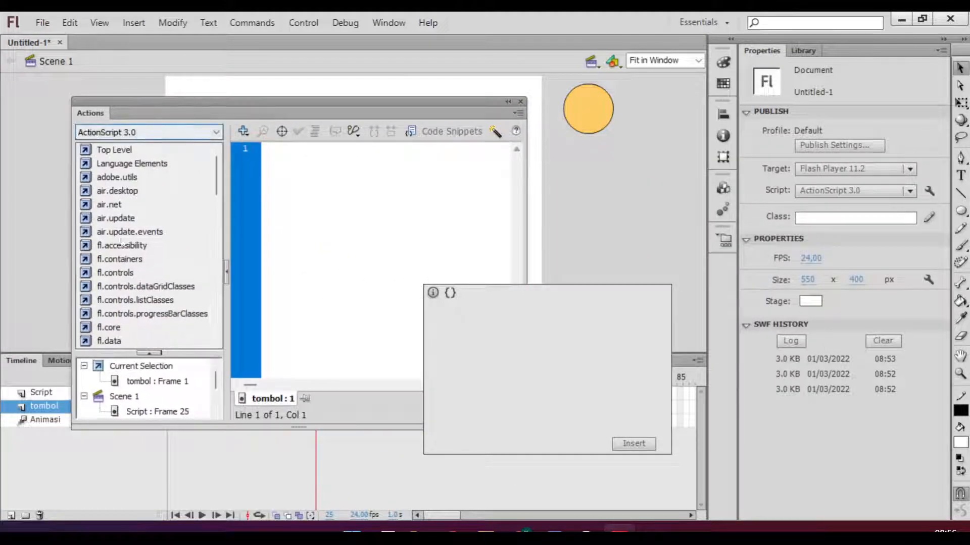
drag(421, 102, 316, 77)
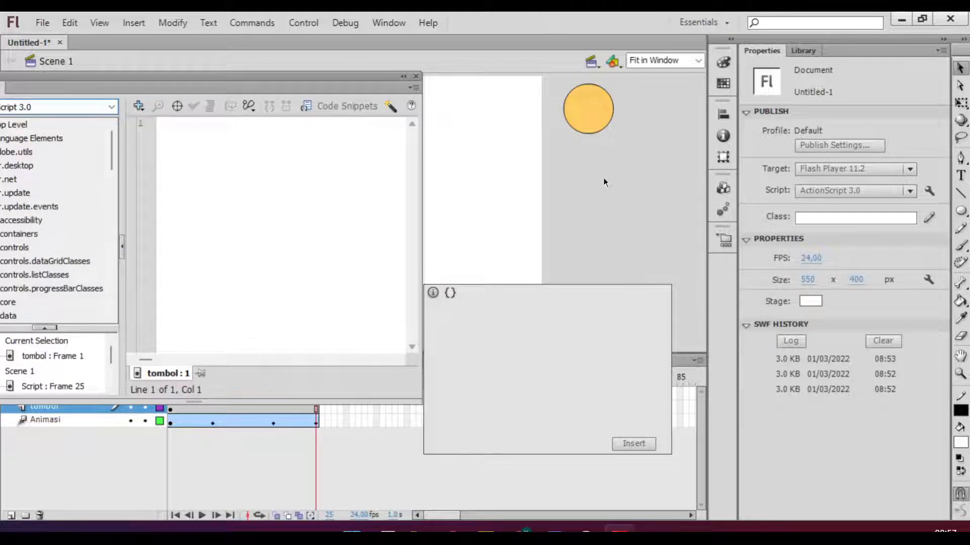
Uncover and select the Next button on the stage and open the Code Snippets for it
double_click(597, 13)
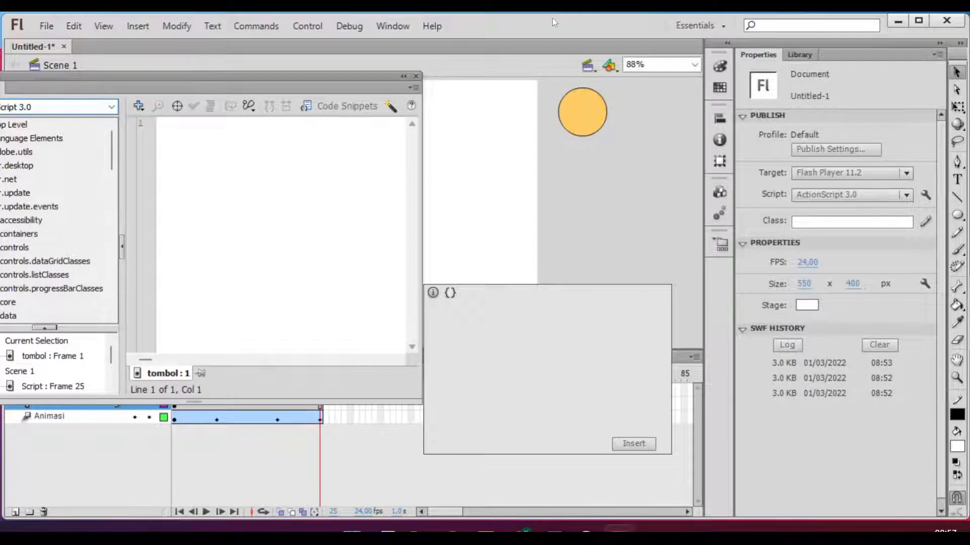
drag(553, 22, 829, 38)
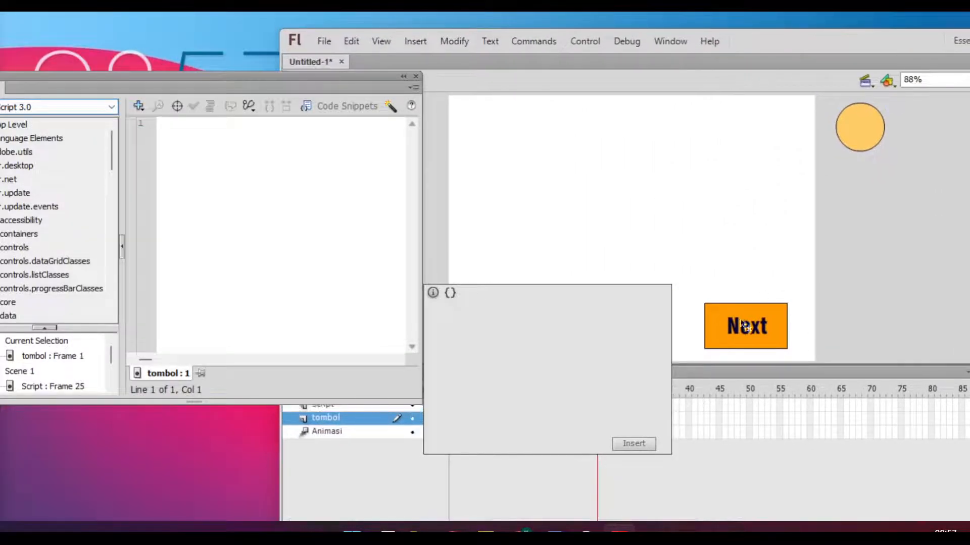
click(738, 331)
click(340, 106)
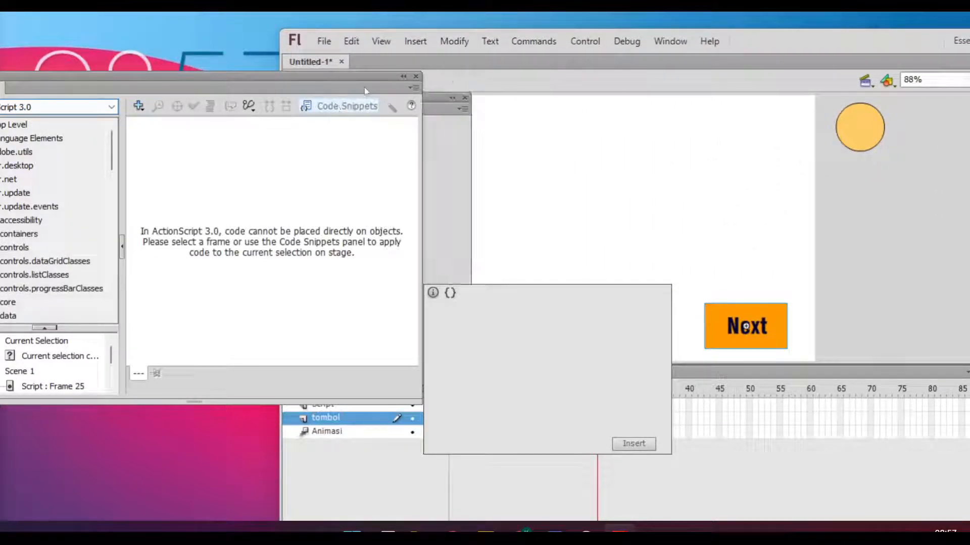
Maximize the application window and rearrange the Actions editor and Code Snippets so the snippet list is fully accessible
double_click(770, 34)
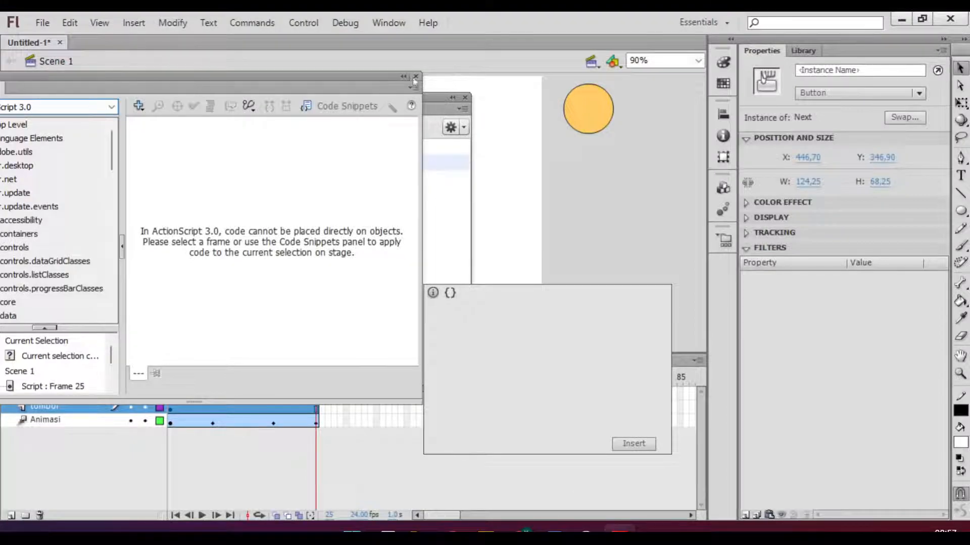
drag(296, 76, 329, 225)
drag(338, 97, 256, 116)
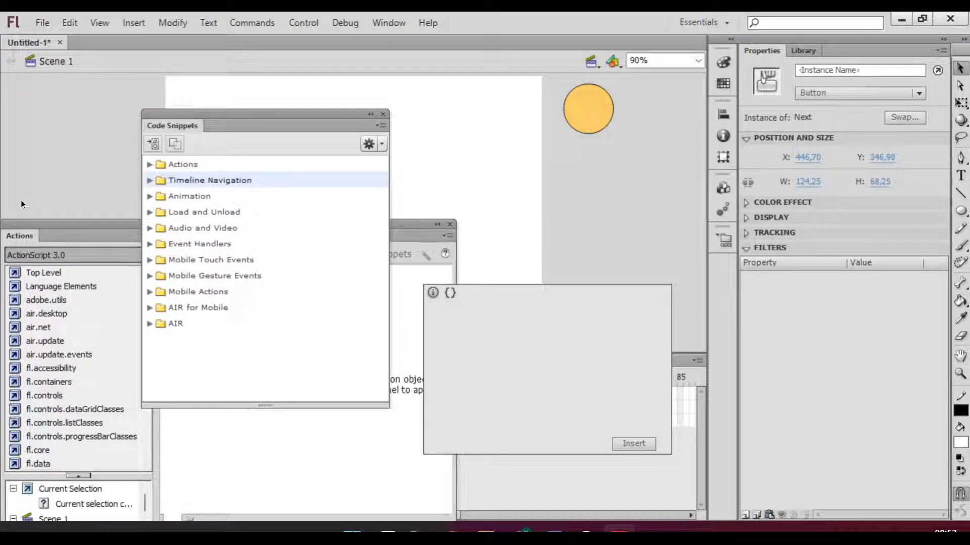
Apply the Timeline Navigation snippet Click to Go to Scene and Play to the Next button, with the instance name button_next
click(150, 181)
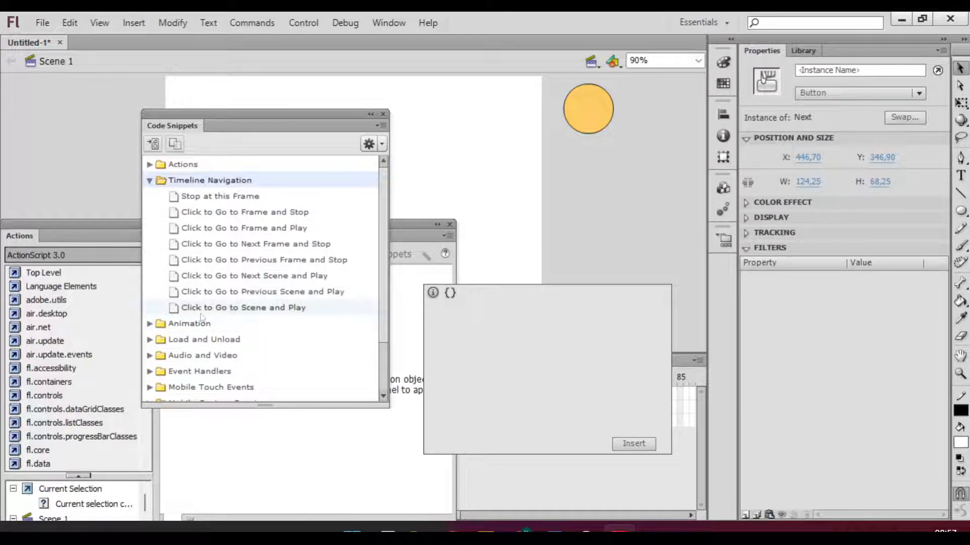
right_click(279, 307)
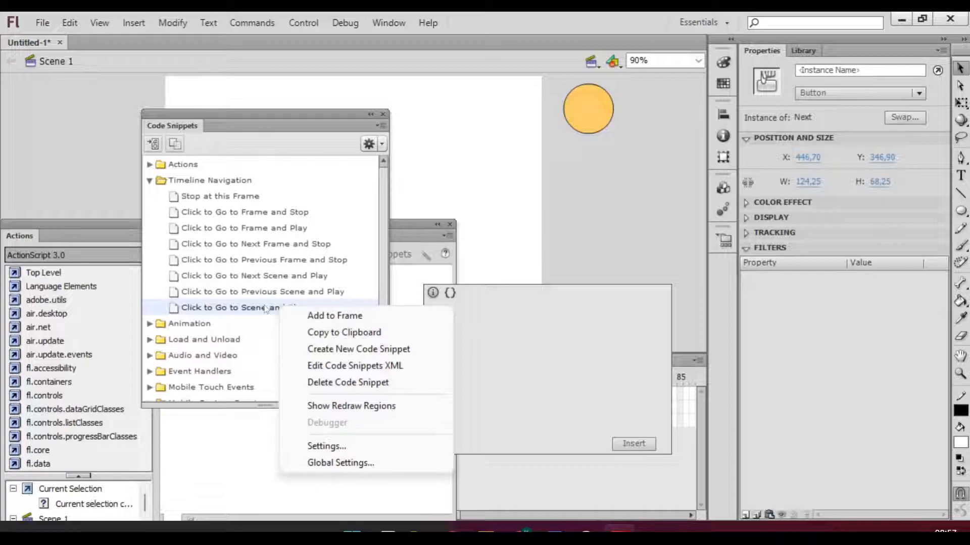
double_click(226, 310)
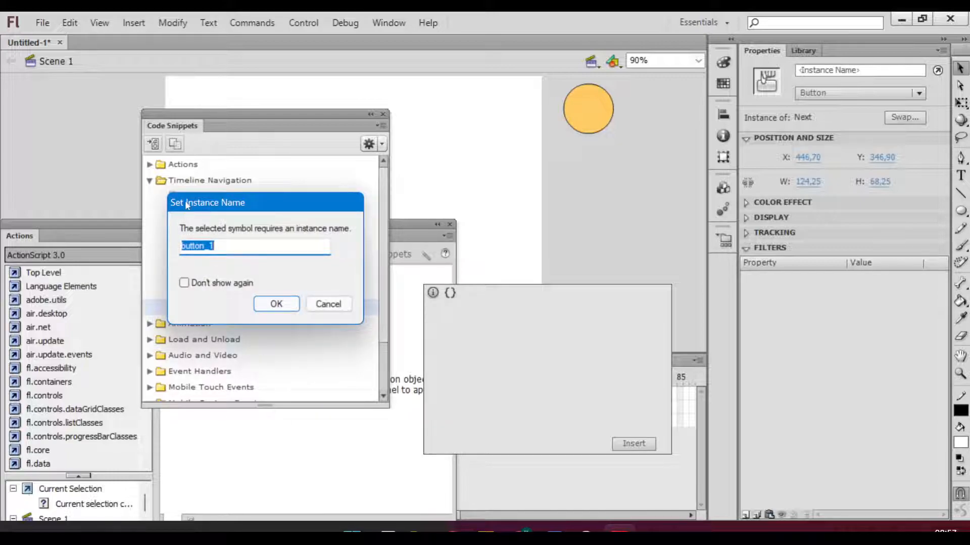
click(325, 303)
double_click(216, 306)
click(228, 249)
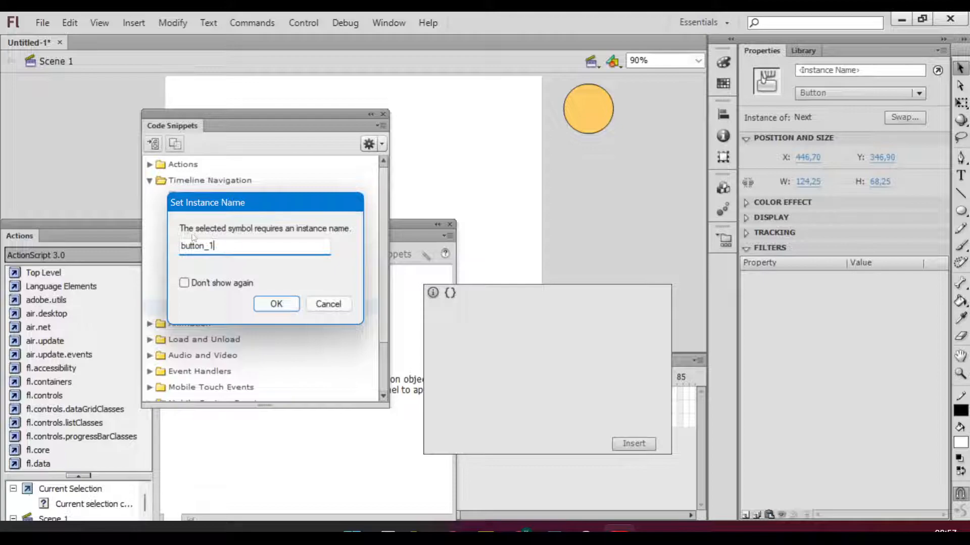
drag(215, 246, 180, 246)
key(End)
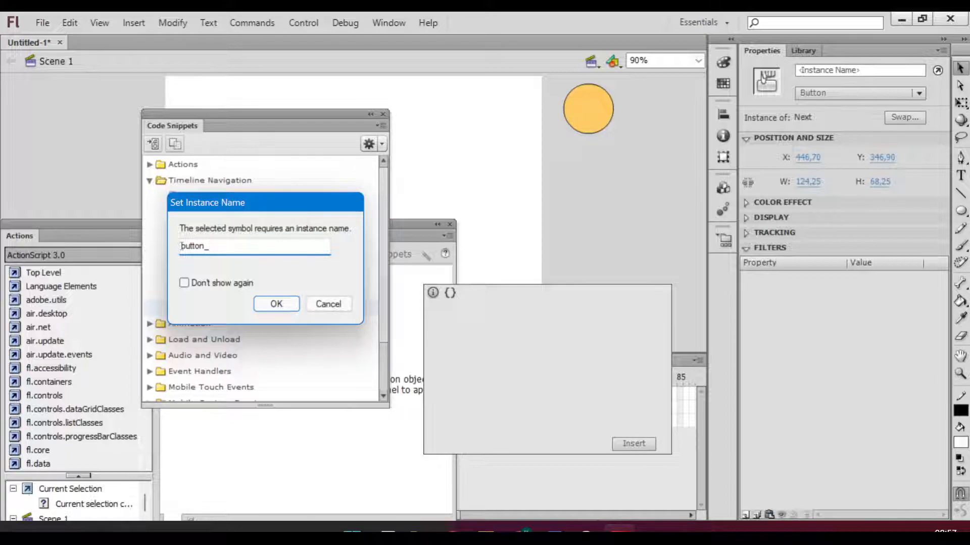
text(next)
double_click(250, 246)
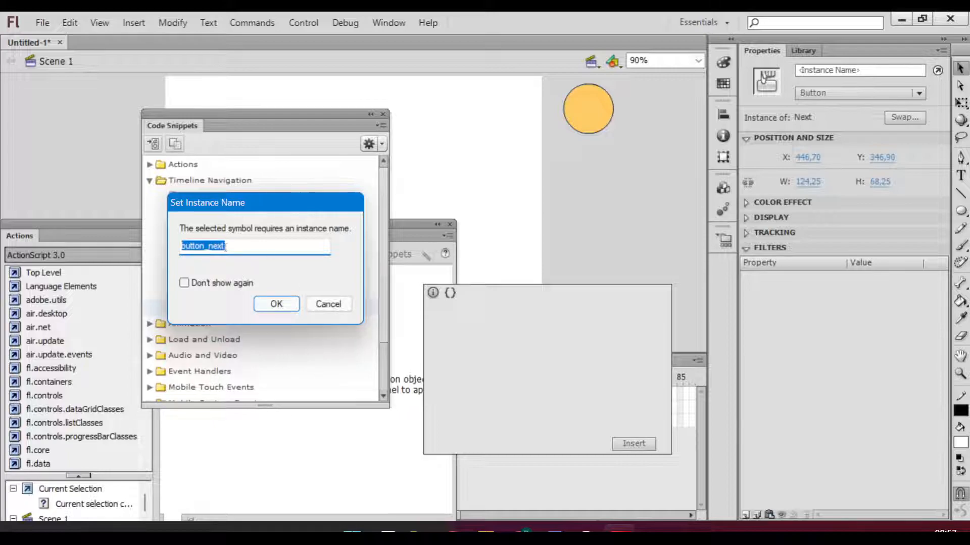
click(277, 302)
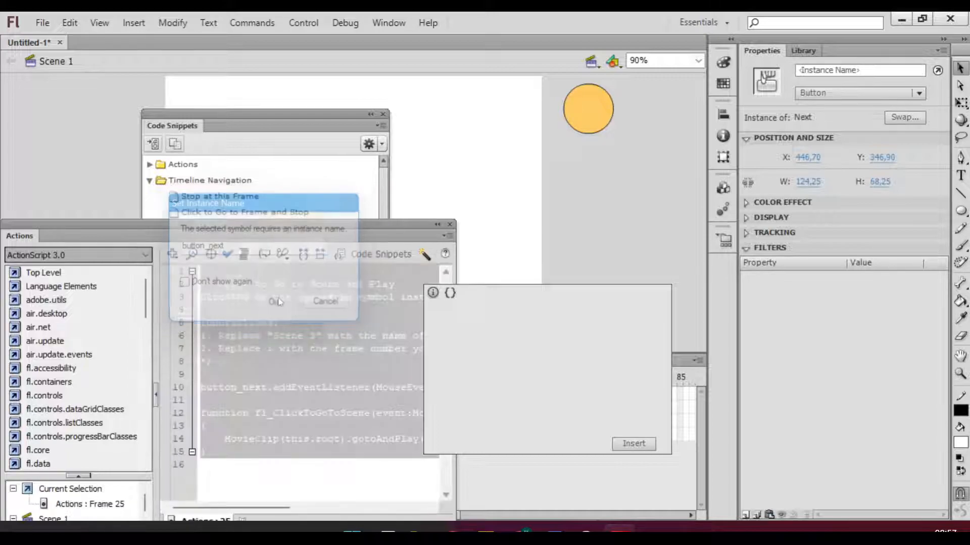
Widen the Actions editor and move it over the stage so the inserted snippet code is readable
drag(409, 225, 388, 99)
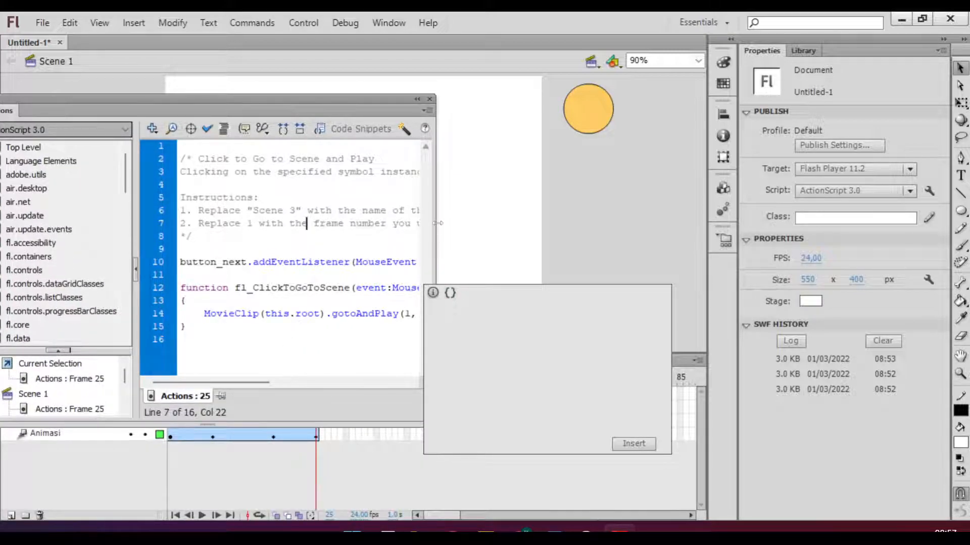
drag(472, 192, 494, 202)
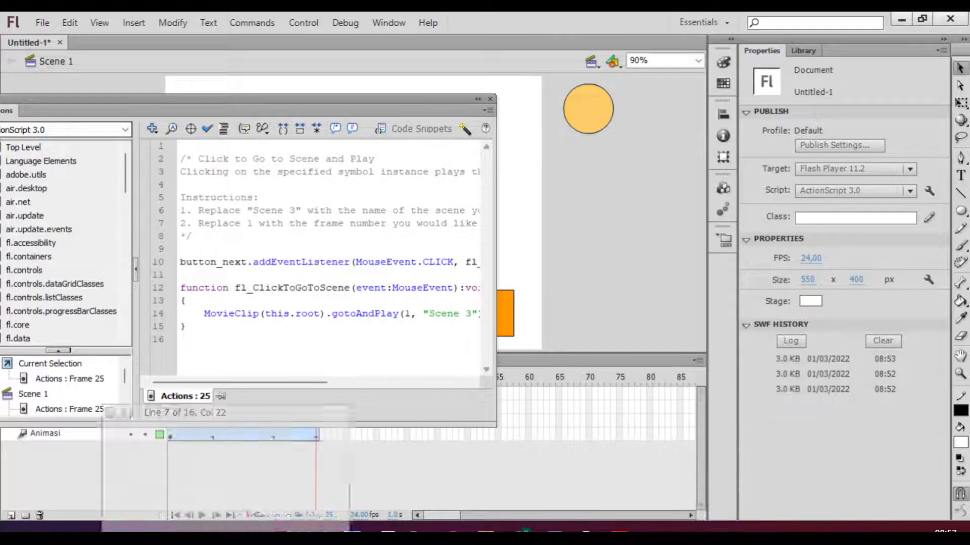
drag(440, 95, 578, 110)
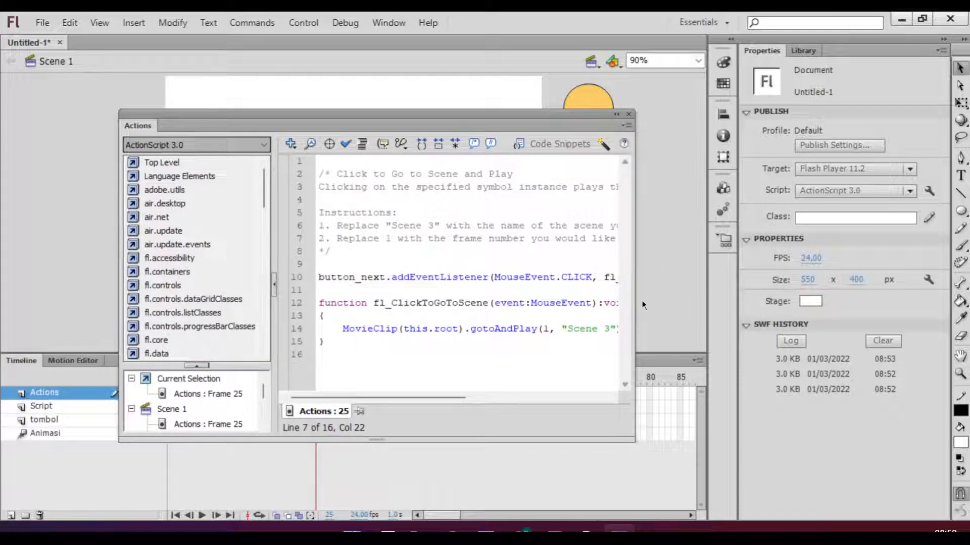
Enlarge the Actions editor until line 10 is fully readable, and shift it slightly higher over the stage
drag(636, 299, 815, 299)
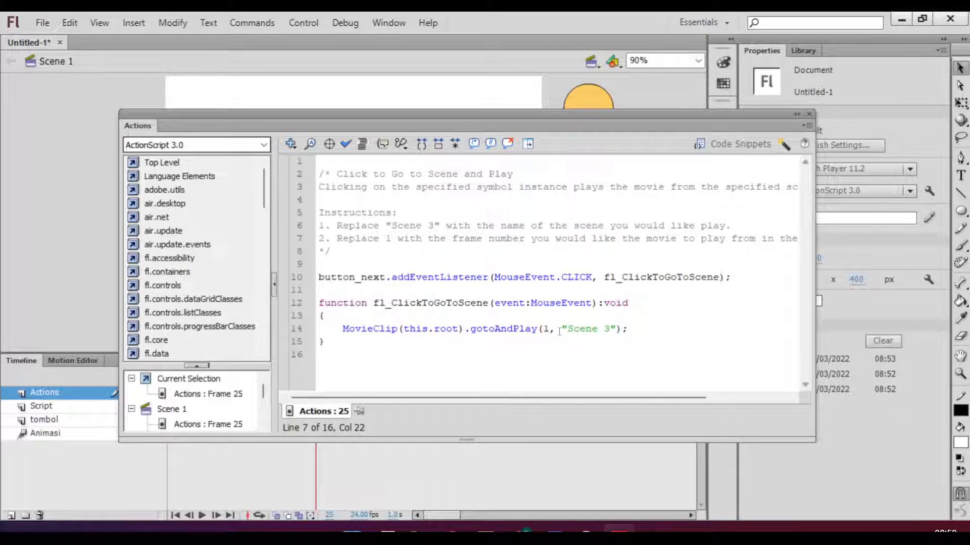
click(543, 329)
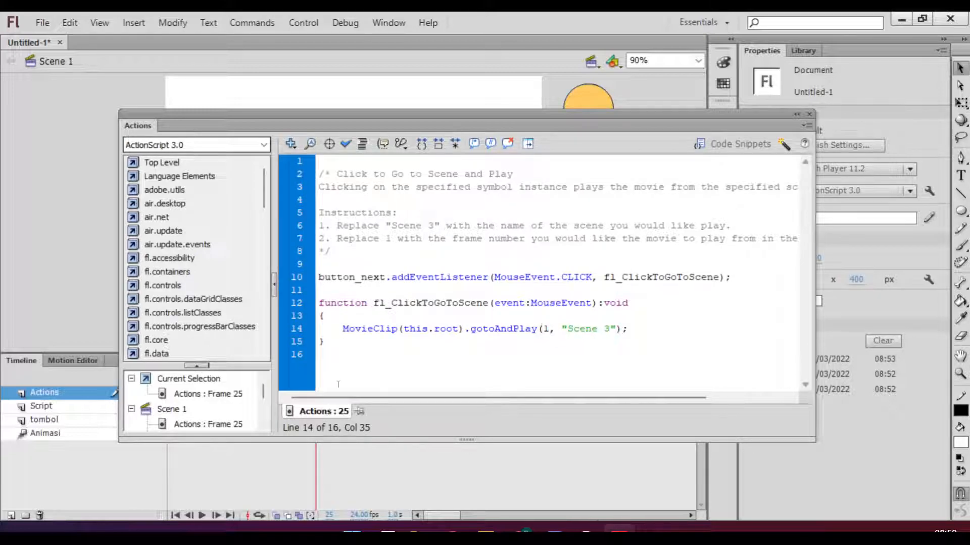
drag(397, 112, 383, 97)
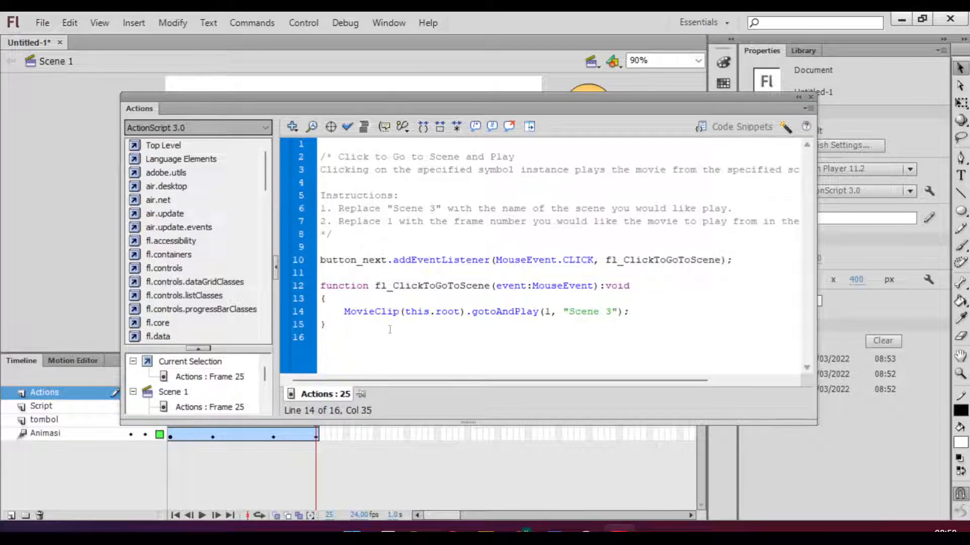
scroll(197, 394, down, 3)
scroll(202, 400, up, 3)
Examine the button_next event listener line, the fl_ClickToGoToScene function declaration and the MovieClip statement inside it
drag(321, 260, 407, 260)
click(407, 261)
drag(500, 260, 674, 260)
drag(750, 265, 325, 260)
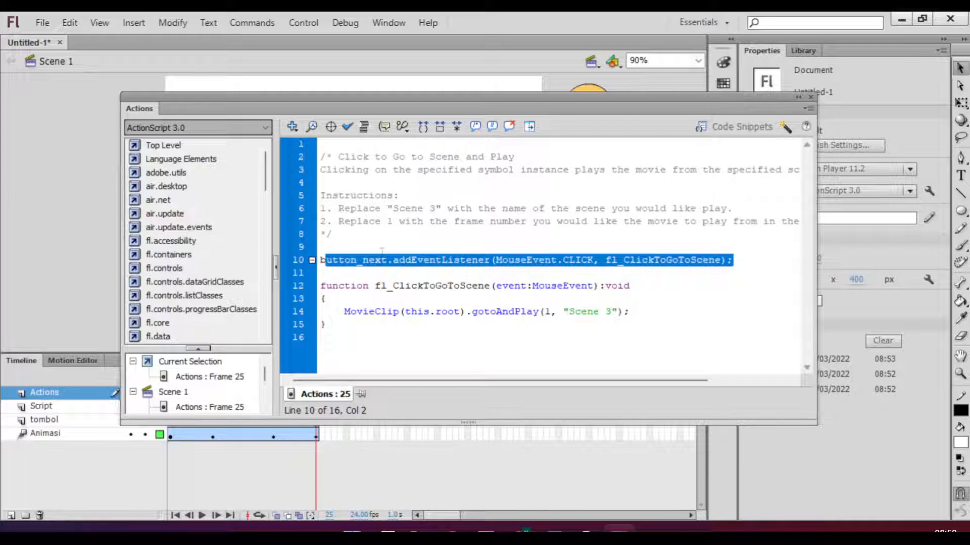
click(382, 260)
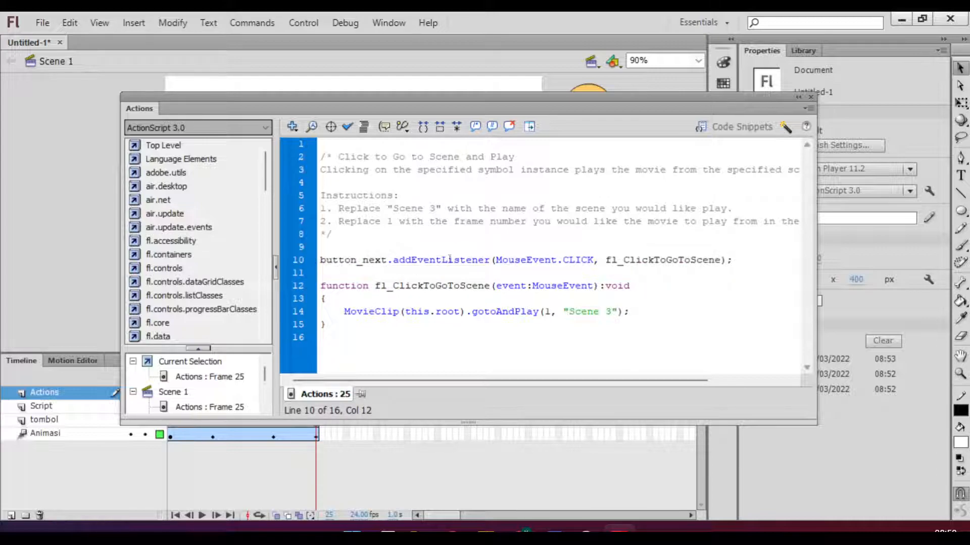
drag(320, 286, 631, 286)
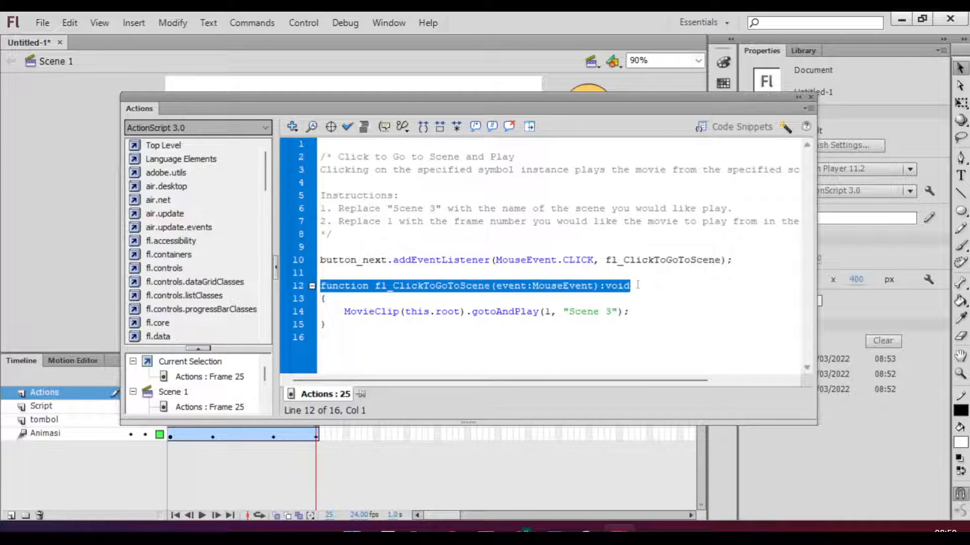
click(640, 286)
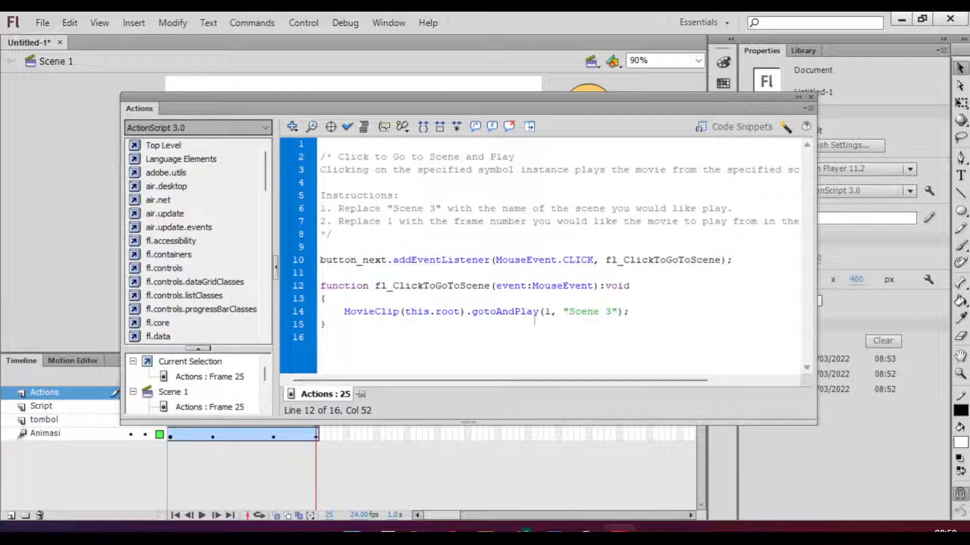
mouse_move(348, 310)
mouse_down()
mouse_move(631, 312)
mouse_move(340, 306)
mouse_up()
click(656, 316)
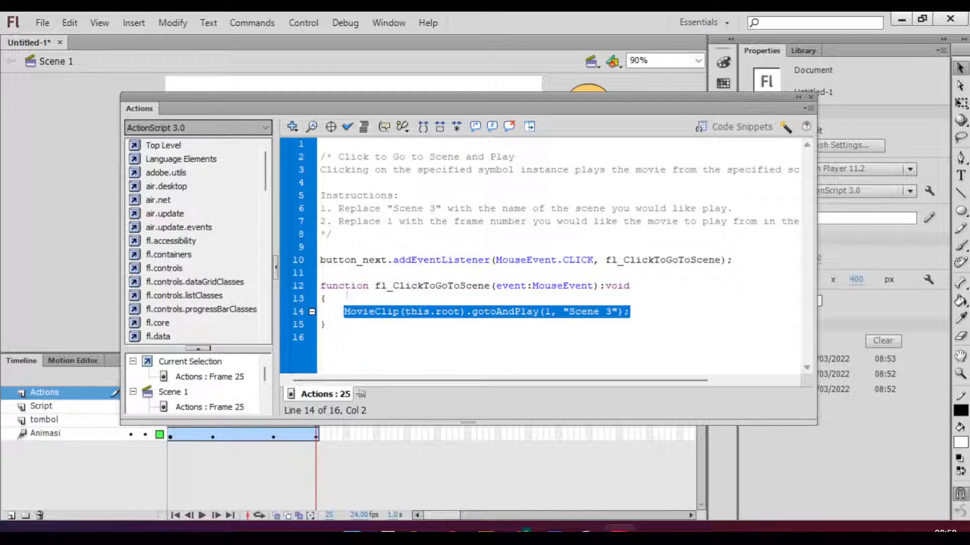
click(396, 313)
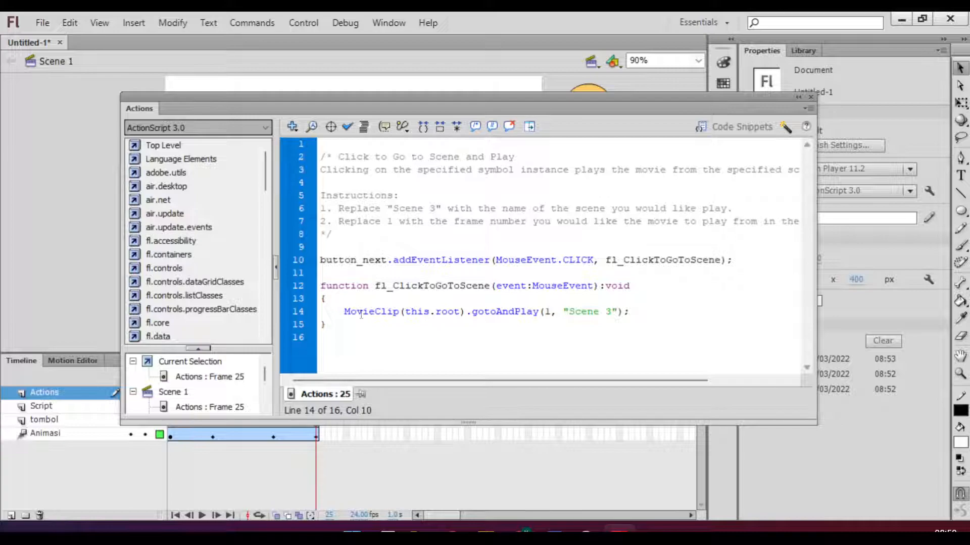
Examine the frame number and scene name arguments of the gotoAndPlay call on line 14
click(545, 312)
drag(473, 313, 483, 312)
click(519, 312)
double_click(548, 312)
click(610, 312)
double_click(611, 312)
click(554, 313)
double_click(549, 312)
Change the target scene in the gotoAndPlay call on line 14 to "Scene 2"
drag(568, 312, 611, 314)
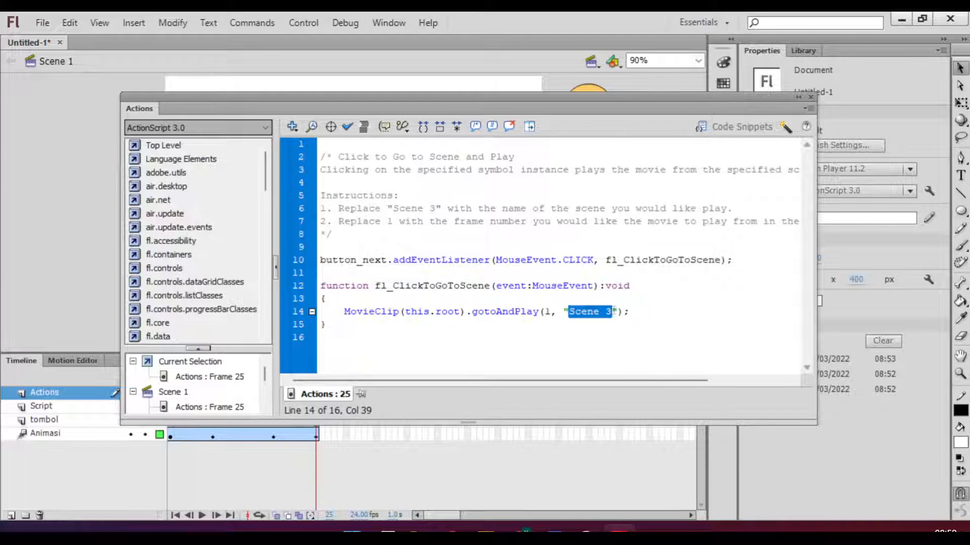
click(614, 311)
drag(612, 312, 608, 313)
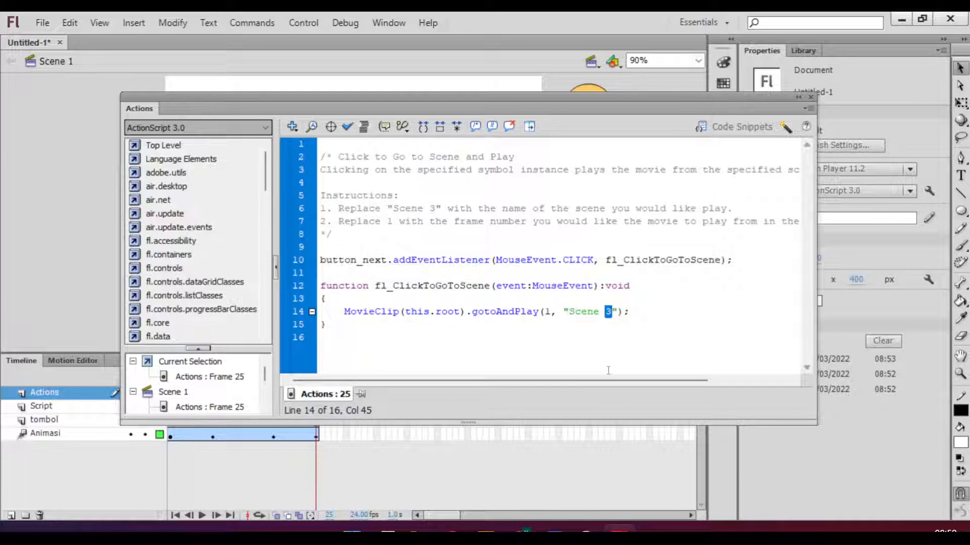
text(2)
key(Down)
drag(641, 314, 367, 260)
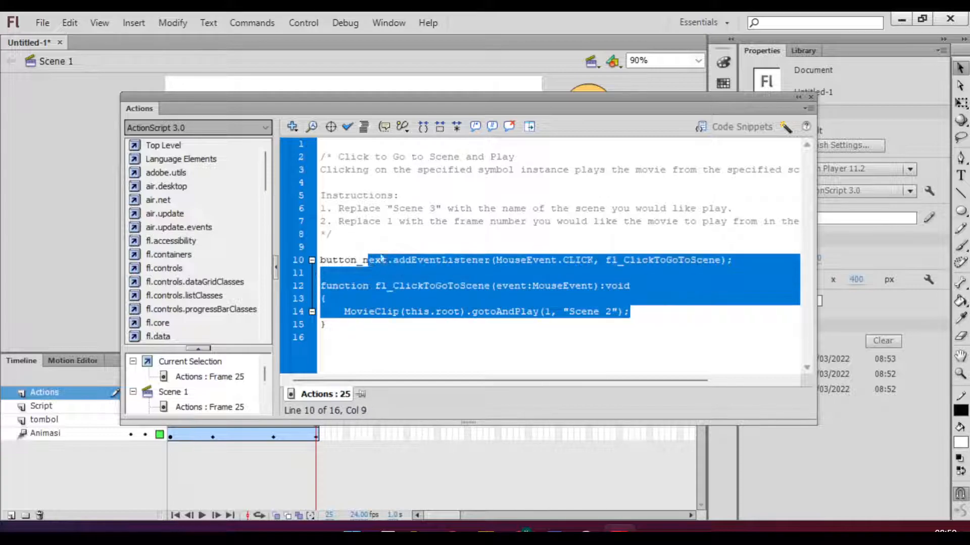
Select the Next button on the stage again and reapply the Click to Go to Scene and Play snippet to it
click(718, 128)
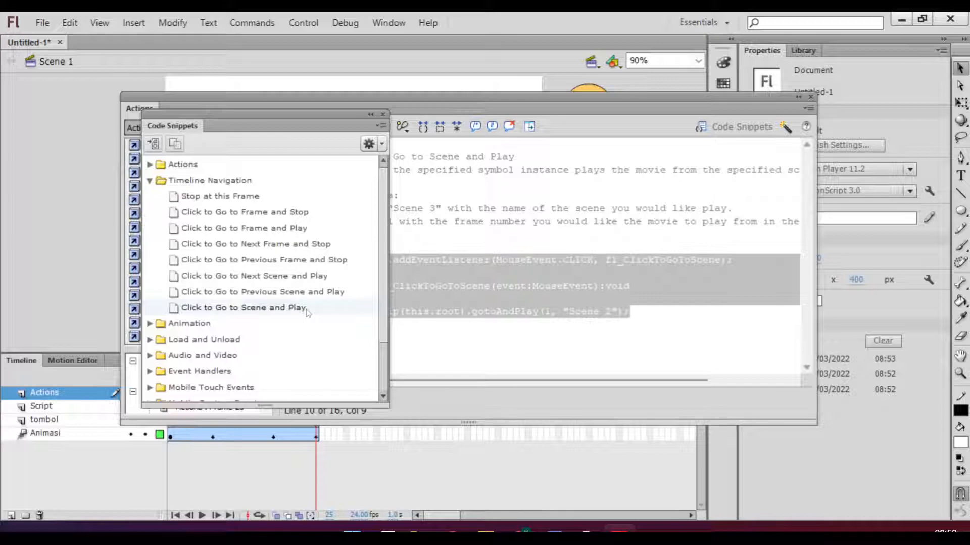
double_click(243, 307)
click(580, 295)
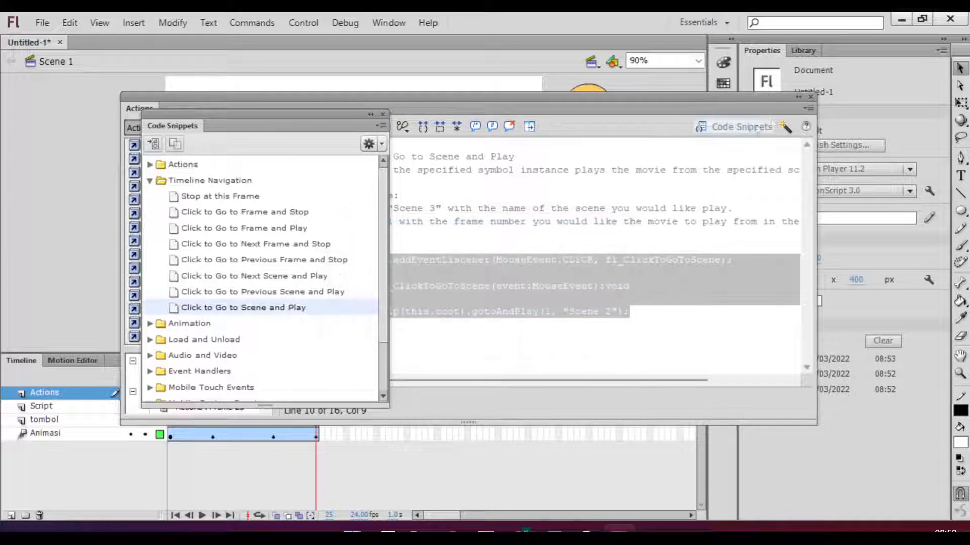
drag(778, 103, 577, 417)
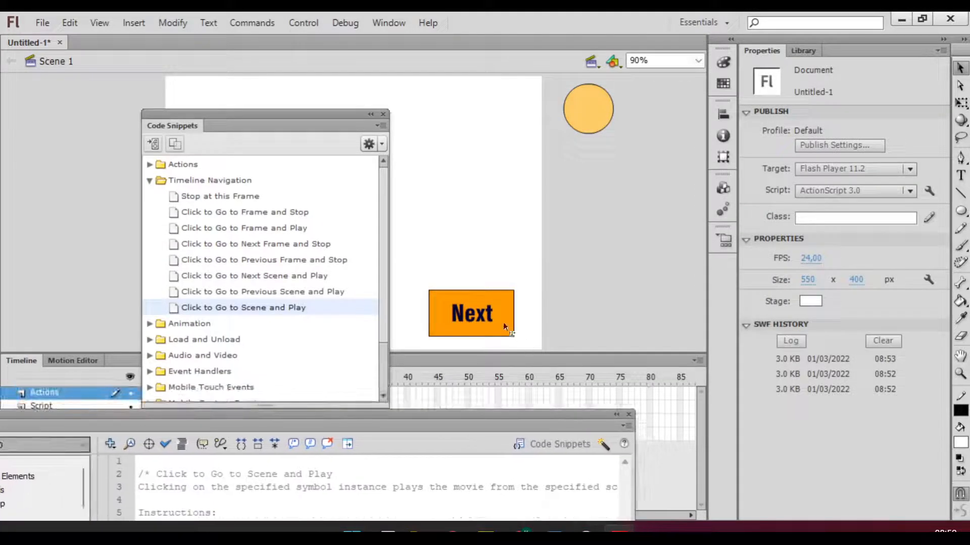
click(470, 314)
drag(409, 414, 592, 138)
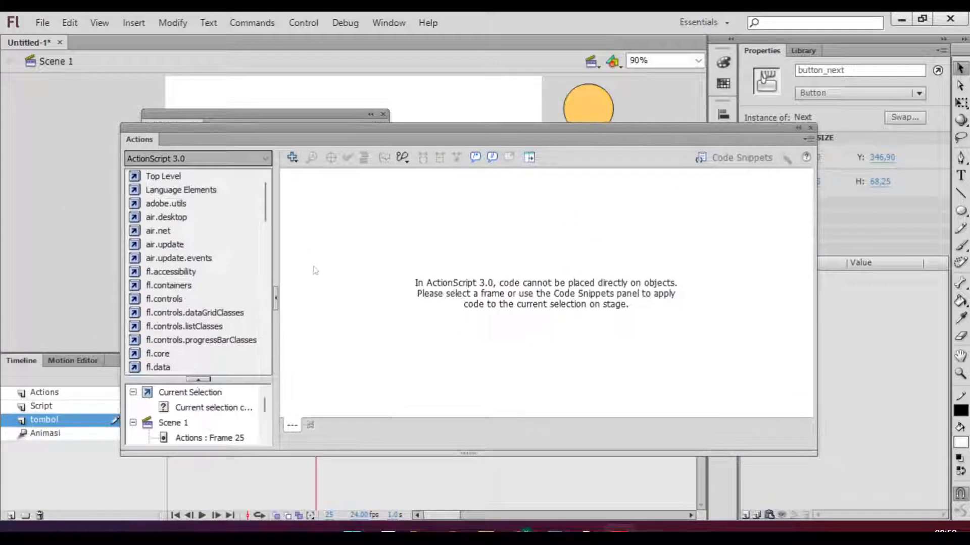
click(735, 157)
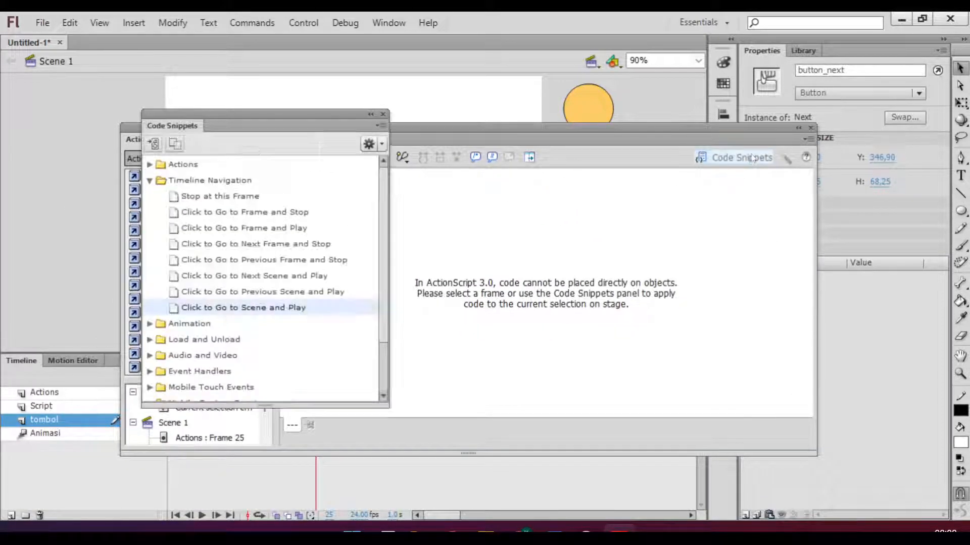
double_click(223, 308)
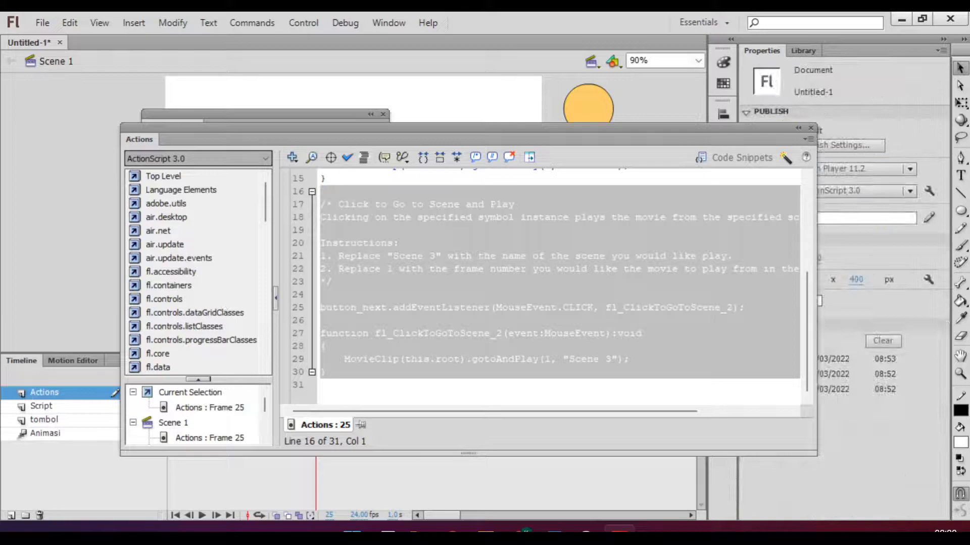
Delete the duplicate Click to Go to Scene and Play block, keeping only the code that targets Scene 2
click(474, 364)
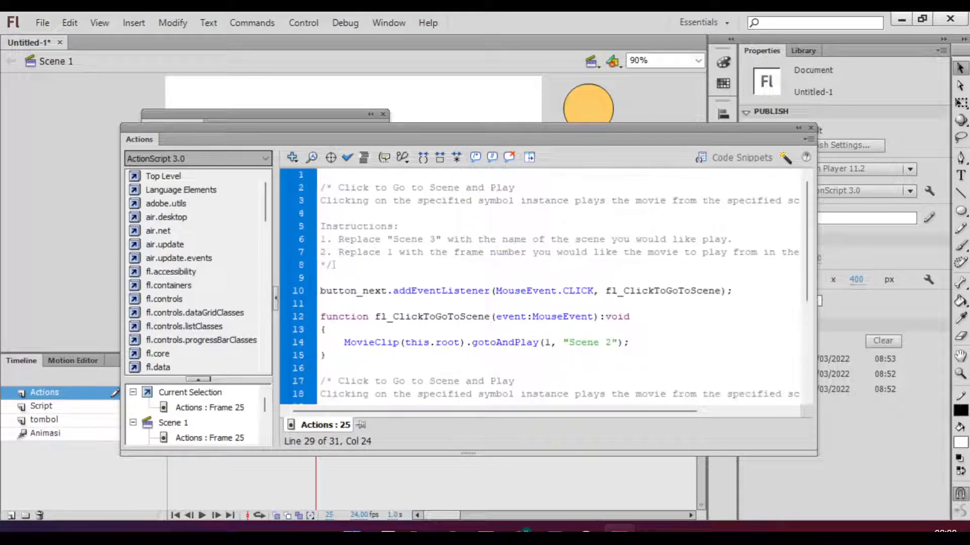
drag(359, 372, 325, 206)
key(Delete)
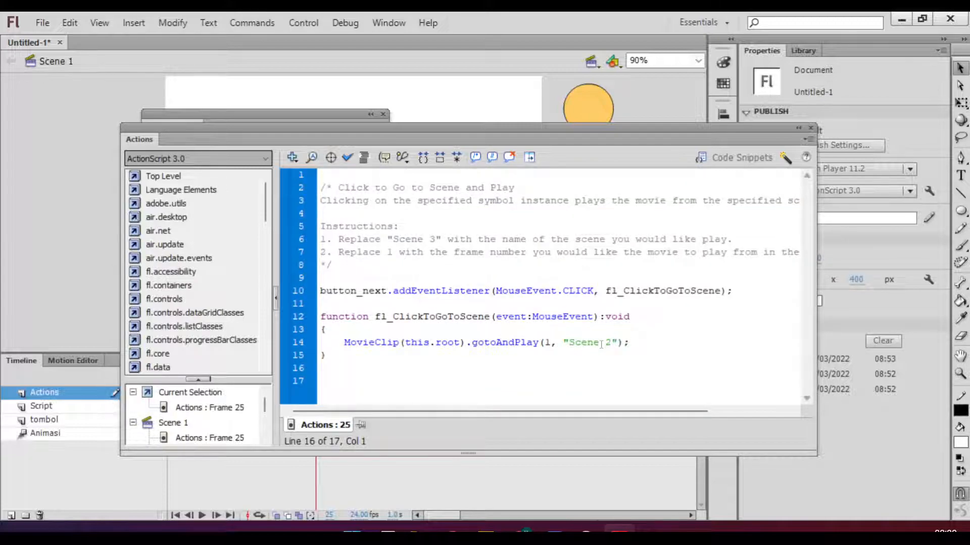
Check the button_next instance name in the listener line, and close the Actions editor and Code Snippets
drag(588, 138, 595, 110)
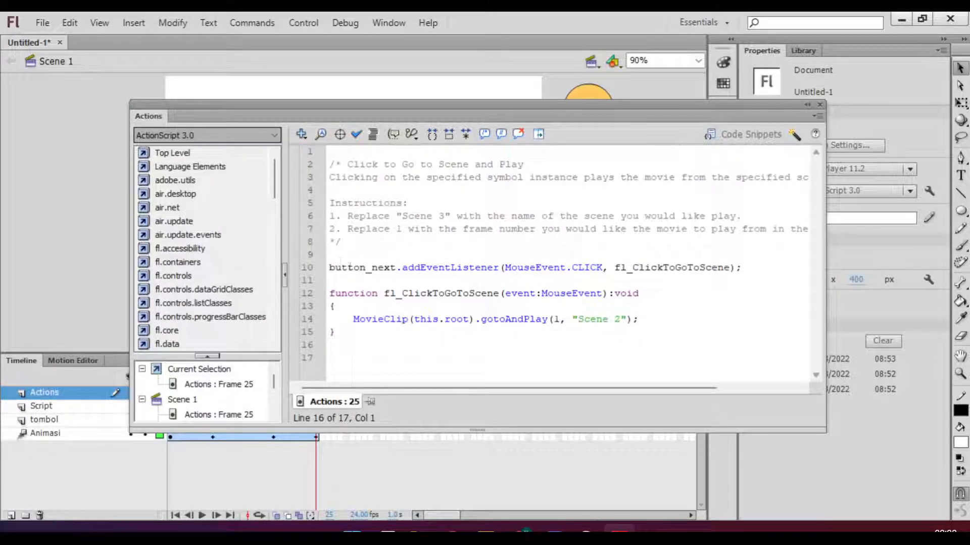
drag(372, 268, 395, 269)
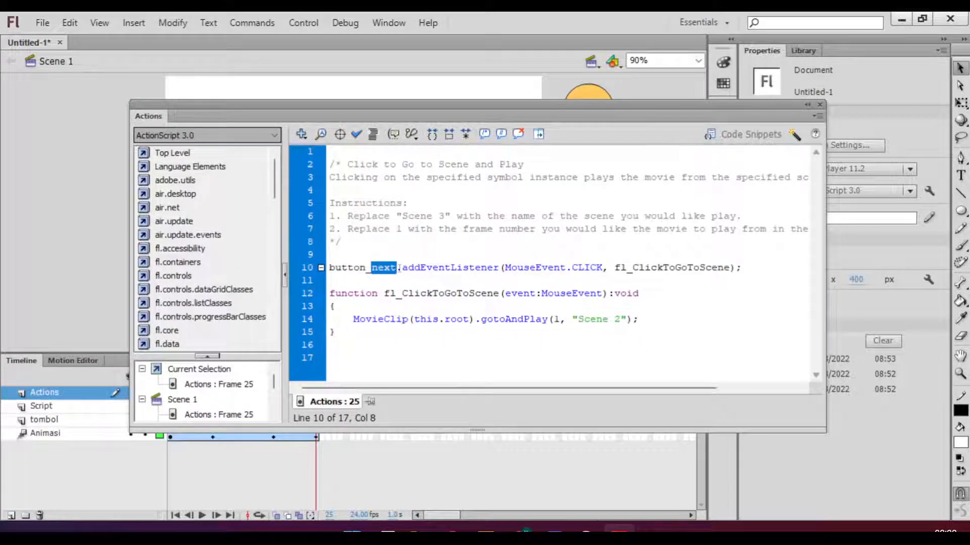
click(820, 105)
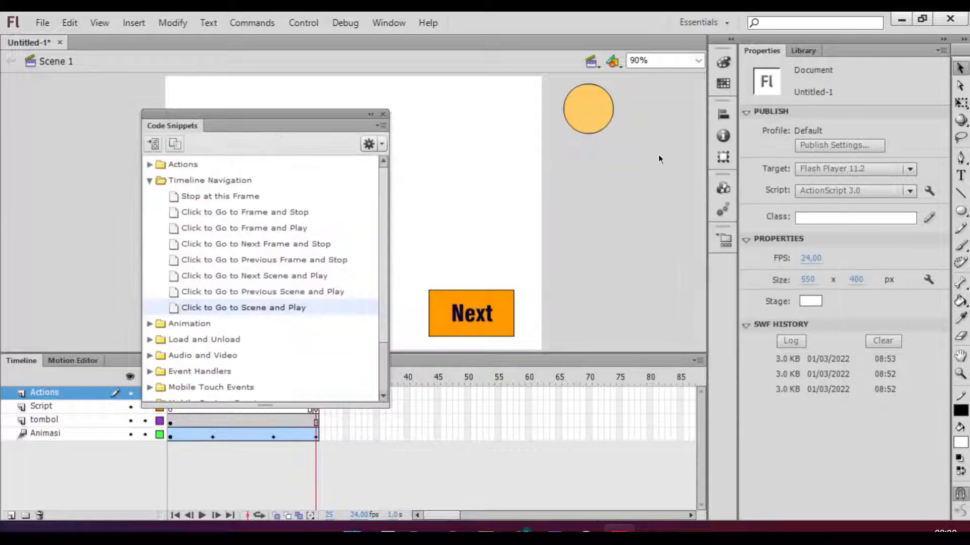
click(383, 114)
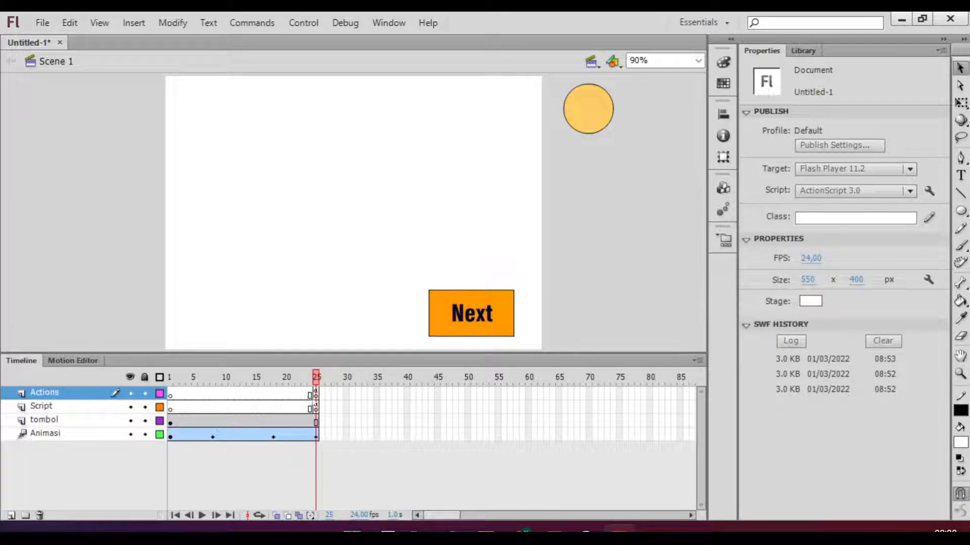
Make Script the active layer in the timeline and clear the frame selection
click(27, 397)
click(46, 407)
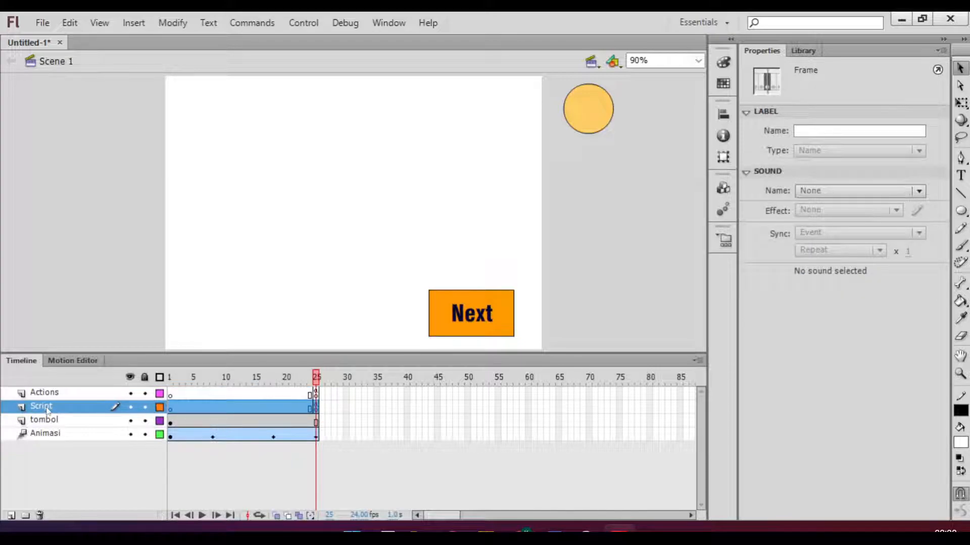
click(645, 201)
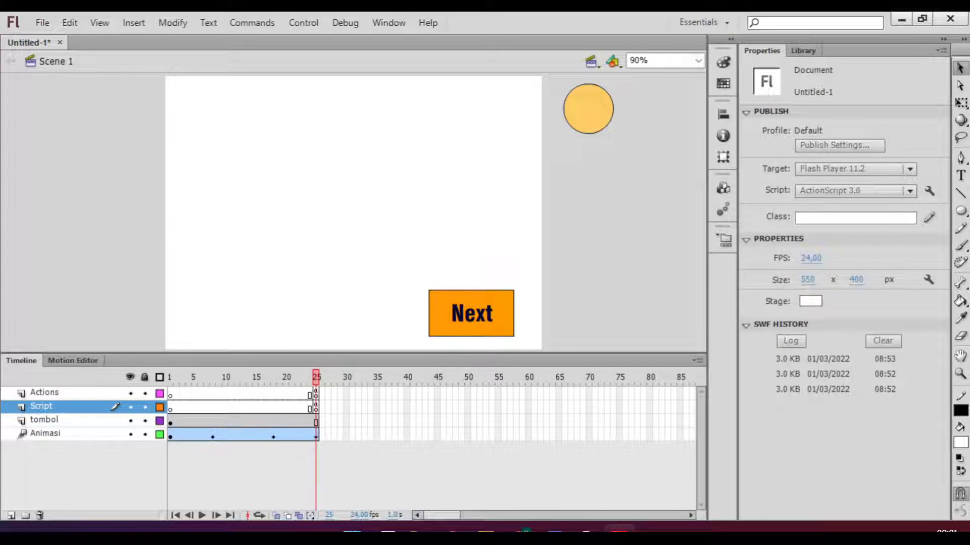
click(520, 530)
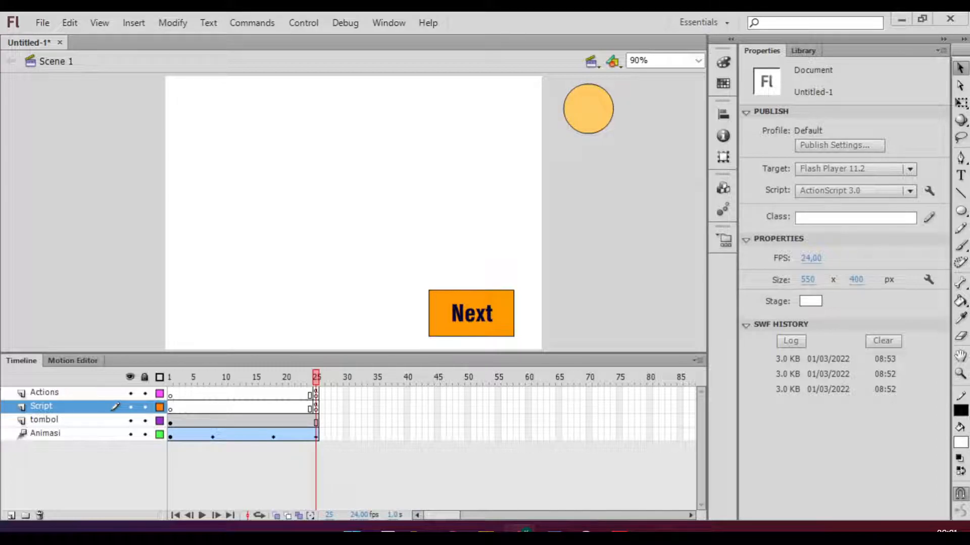